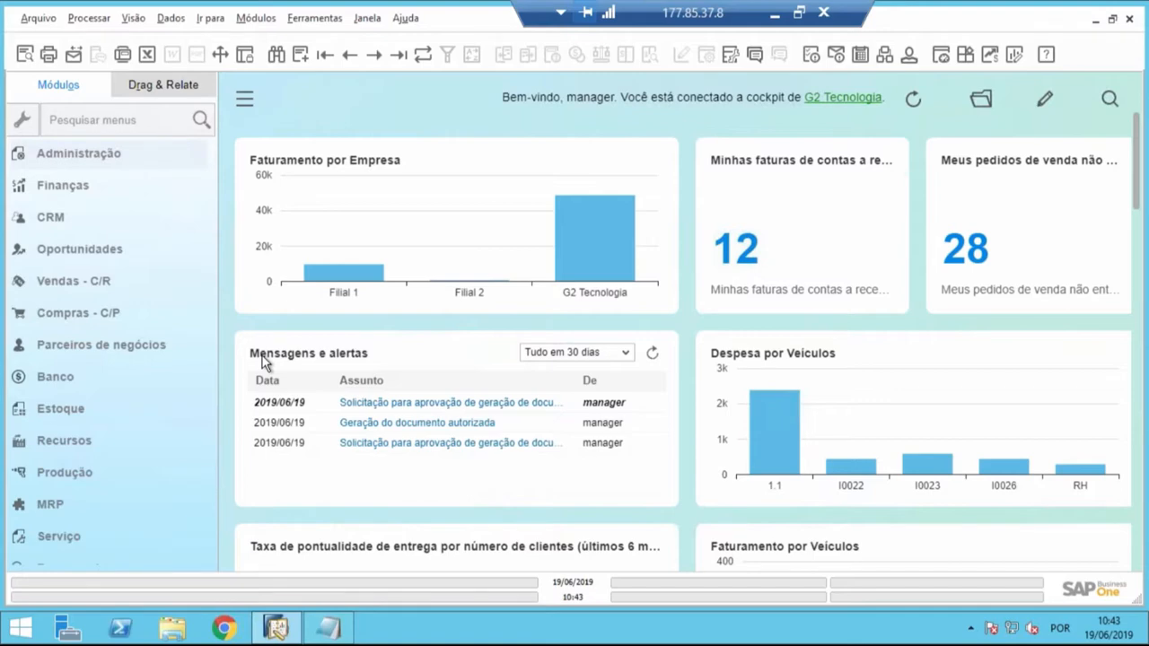
- Dismiss the messages and alerts overview and open a new Nota Fiscal de Entrada from the Compras - C/P module
{"action": "left_click", "coordinate": [263, 358]}
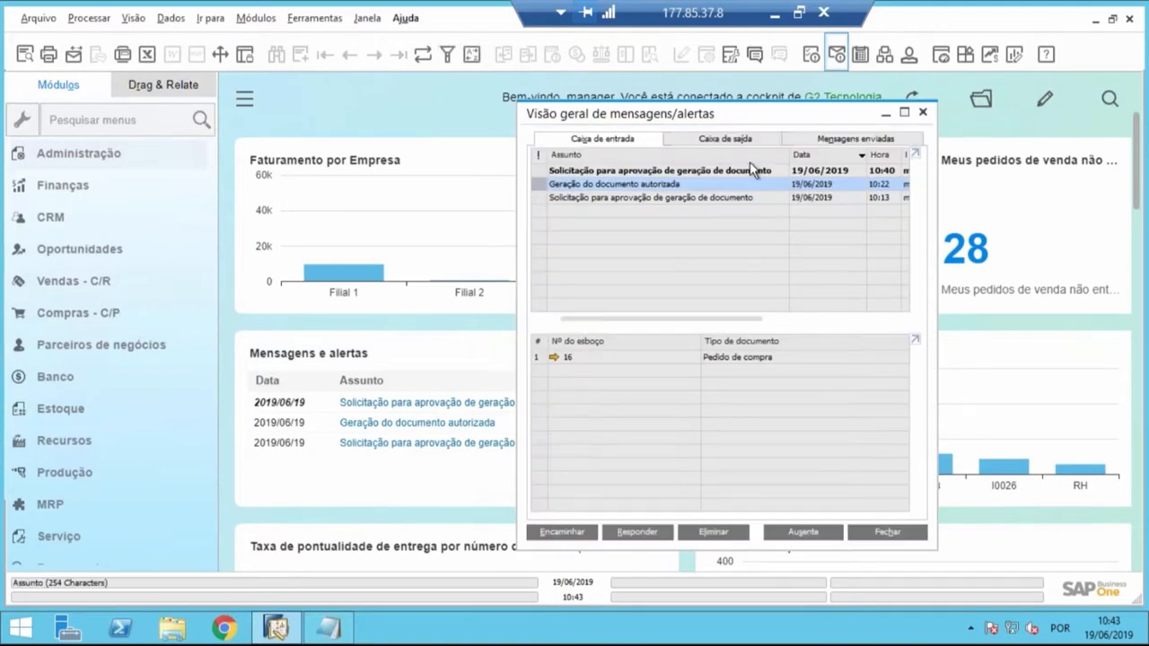
{"action": "left_click", "coordinate": [923, 114]}
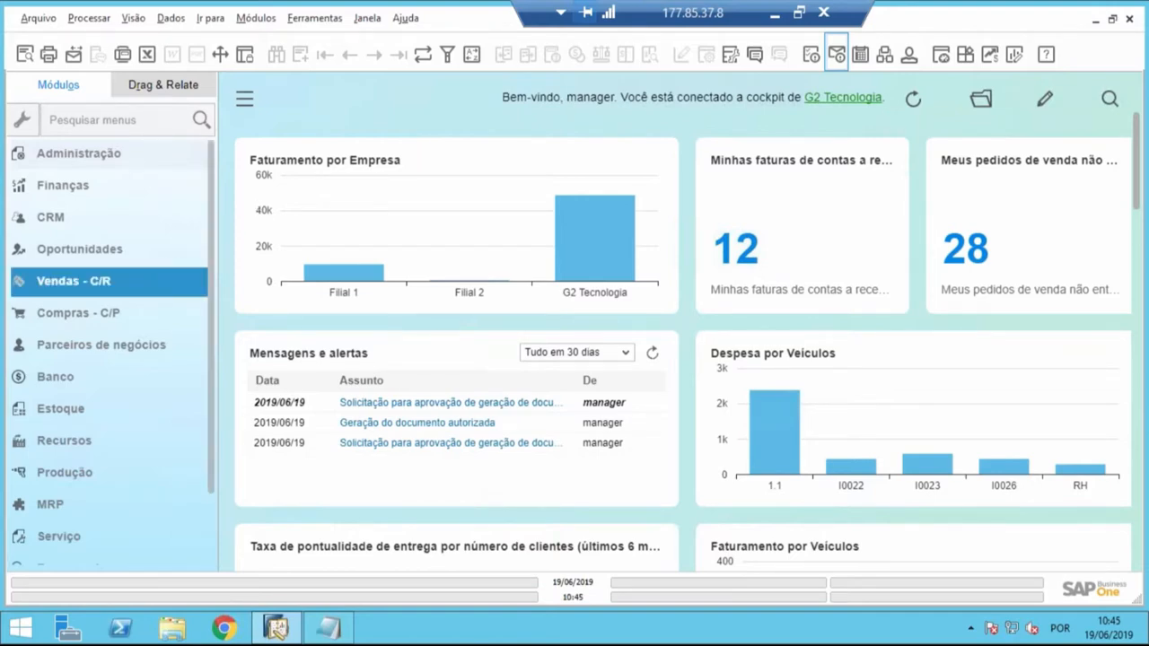
{"action": "left_click", "coordinate": [102, 316]}
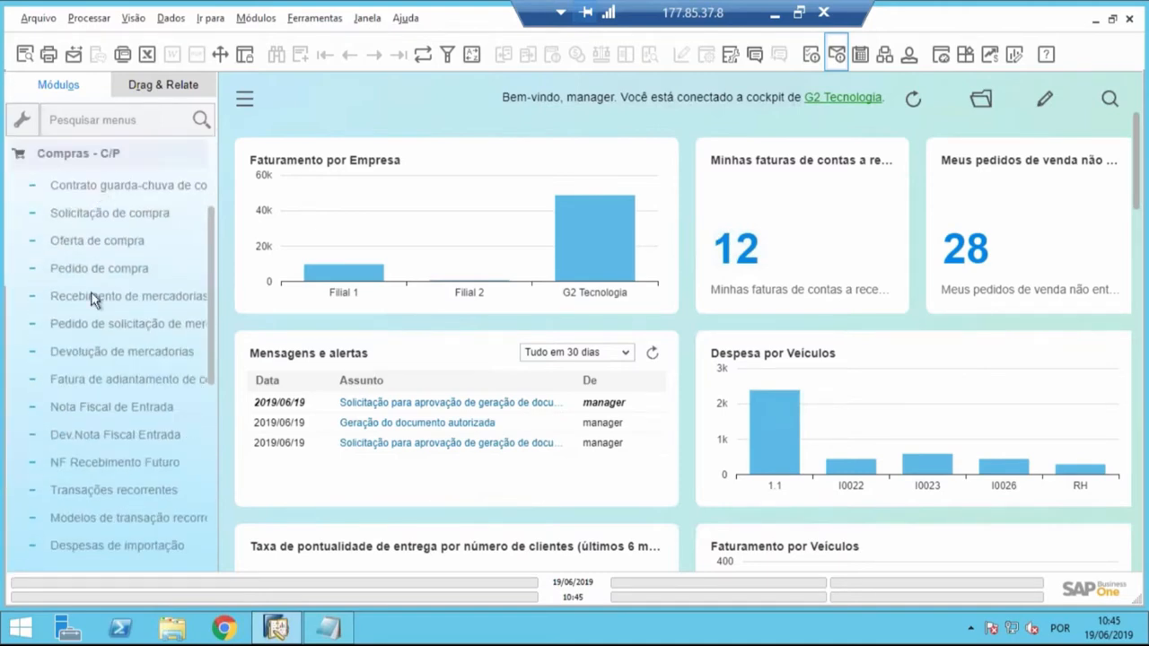
{"action": "left_click", "coordinate": [77, 408]}
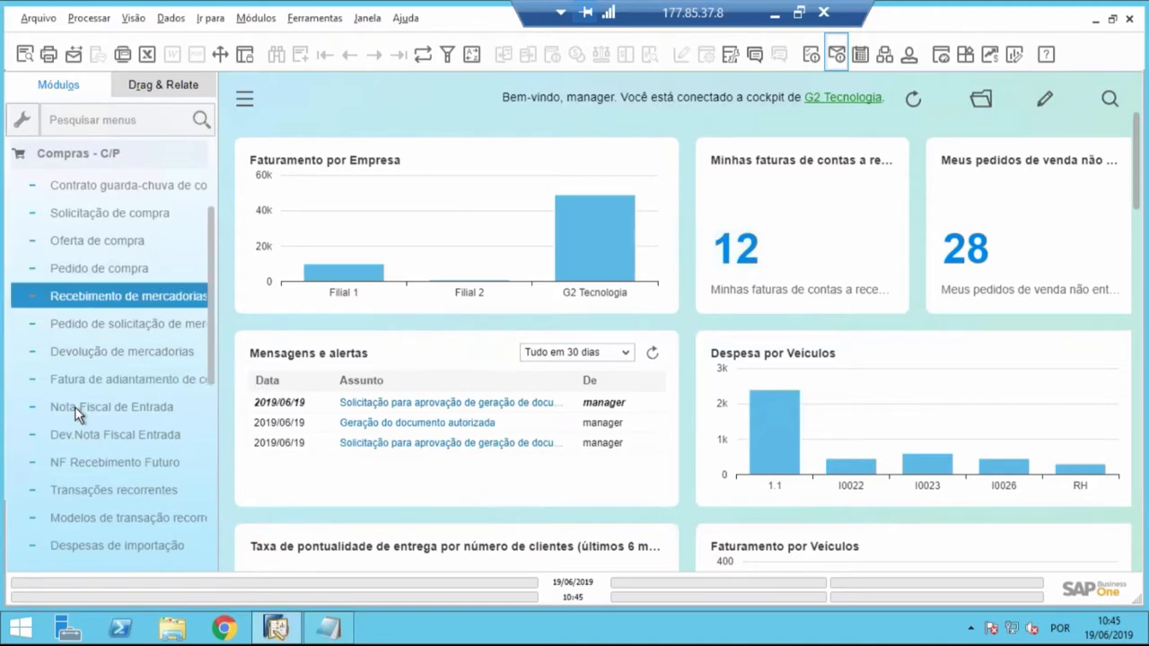
{"action": "double_click", "coordinate": [386, 87]}
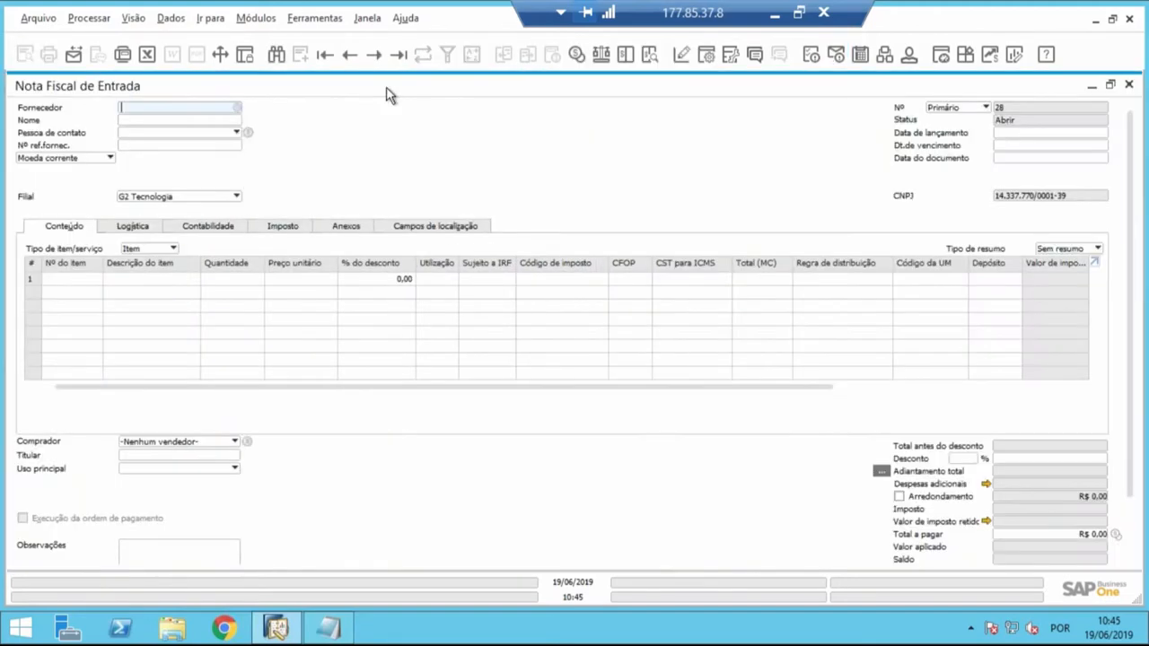
{"action": "double_click", "coordinate": [386, 87]}
- Choose Menk Soluções as the invoice's supplier and add item I0002, TV Sony 40, as its first line
{"action": "key", "text": "Tab"}
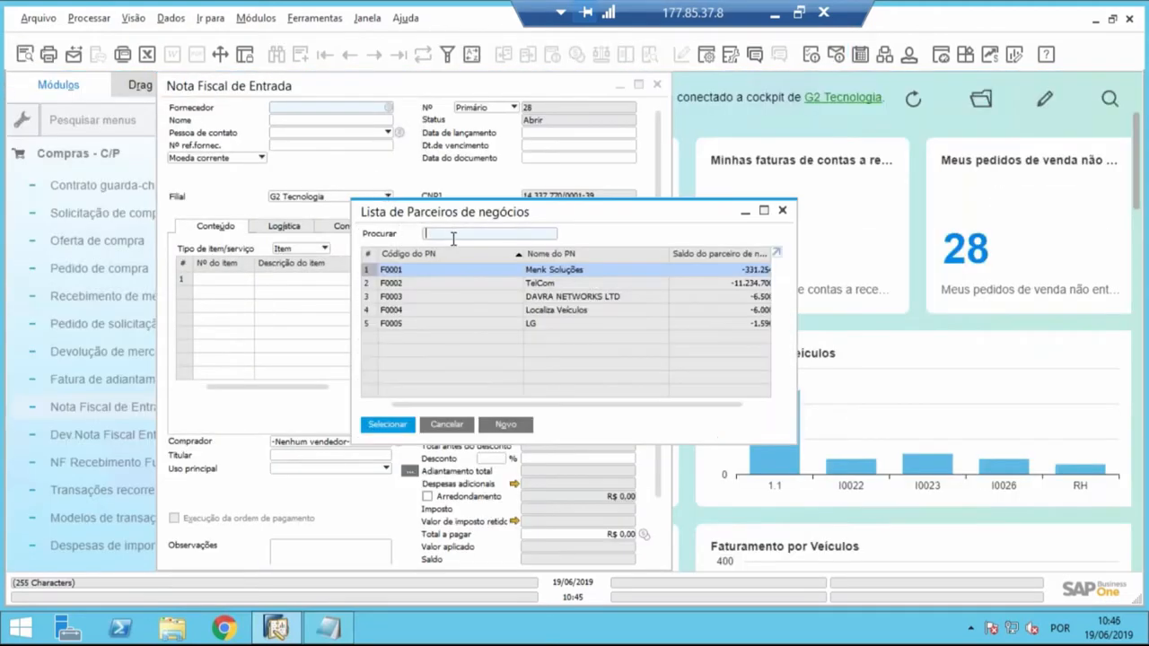
{"action": "key", "text": "Return"}
{"action": "left_click", "coordinate": [231, 277]}
{"action": "key", "text": "Tab"}
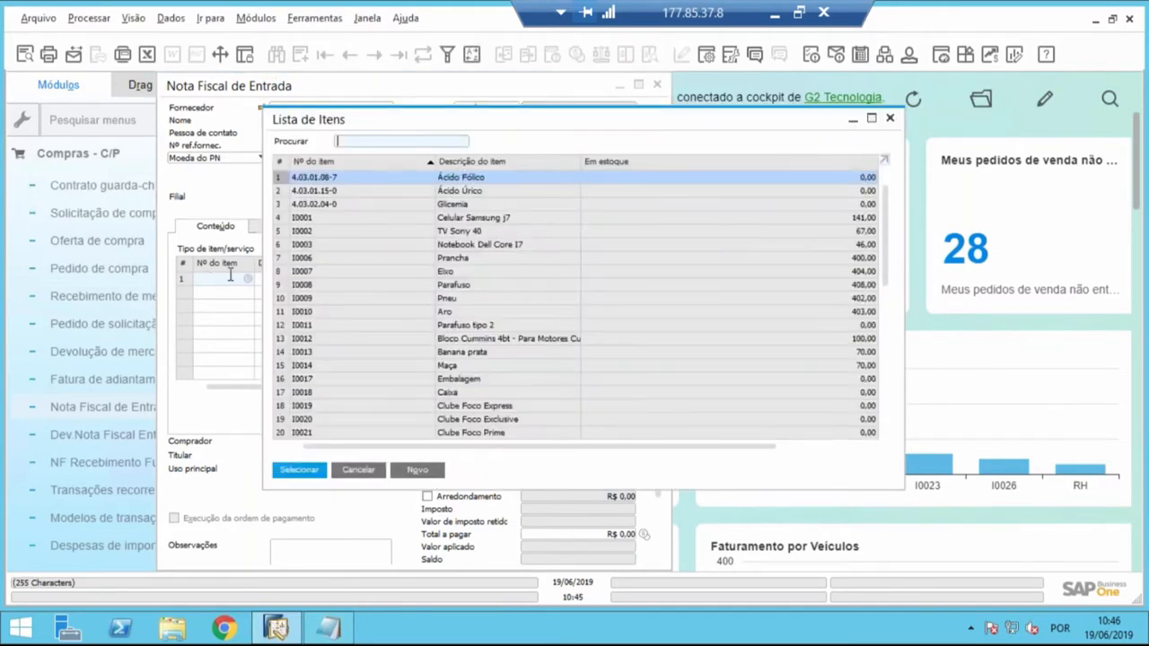
{"action": "left_click", "coordinate": [473, 232]}
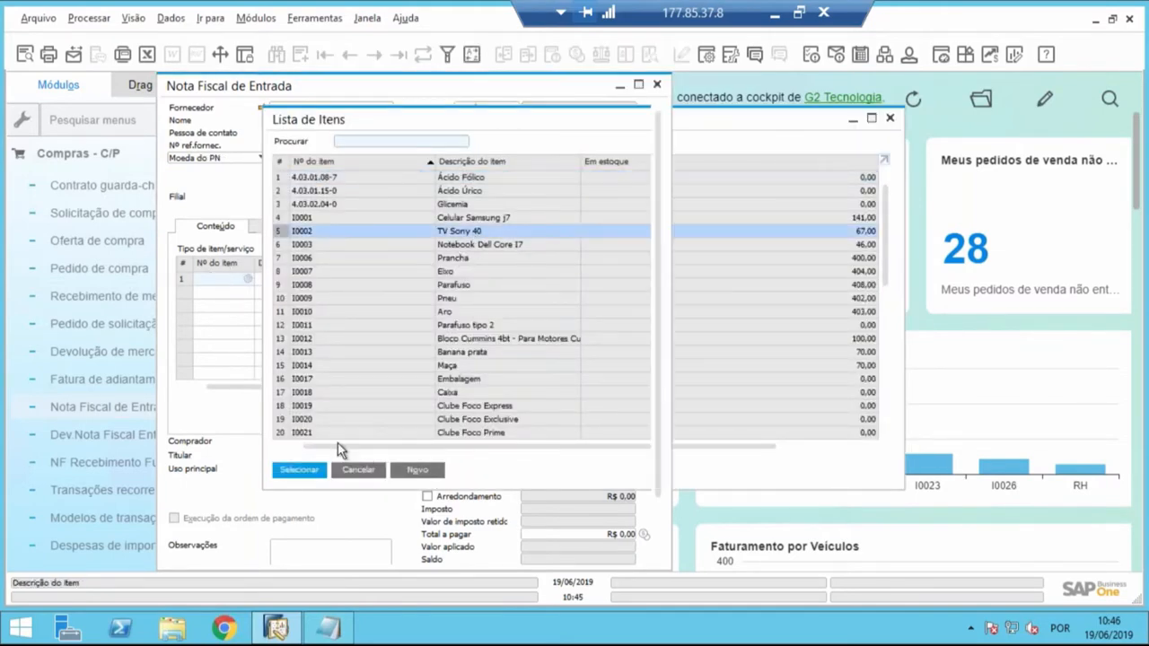
{"action": "left_click", "coordinate": [304, 469]}
- Set the unit price of the TV Sony 40 line to R$ 4.000,00
{"action": "left_click_drag", "start_coordinate": [300, 385], "coordinate": [334, 377]}
{"action": "left_click", "coordinate": [429, 280]}
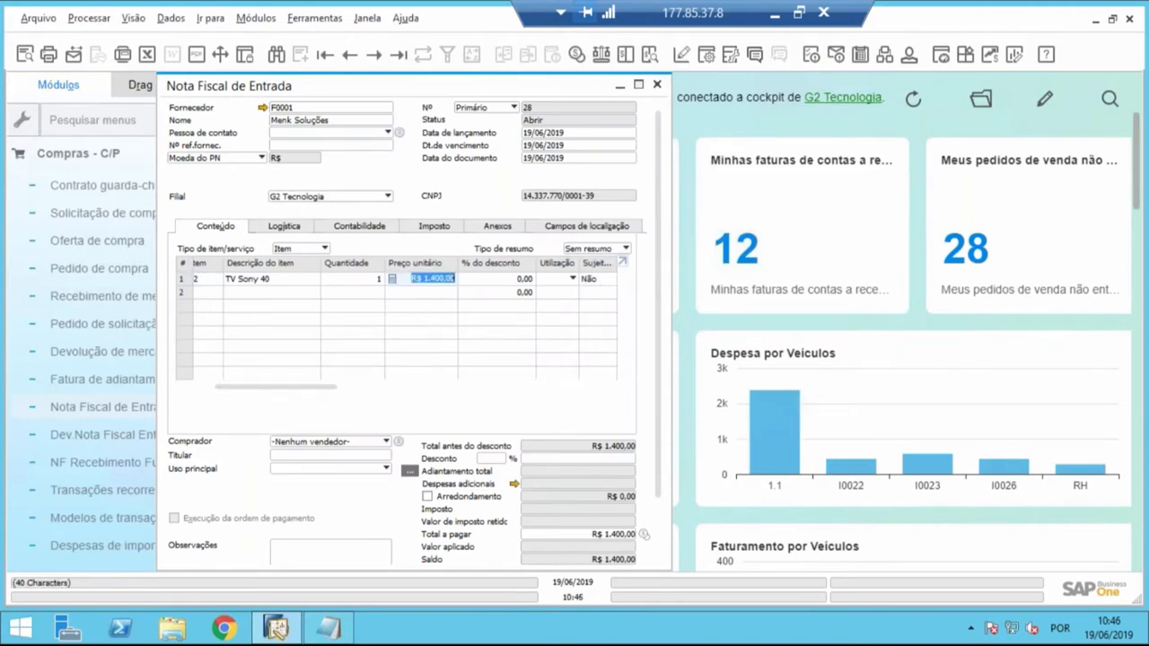
{"action": "type", "text": "4000"}
{"action": "key", "text": "Tab"}
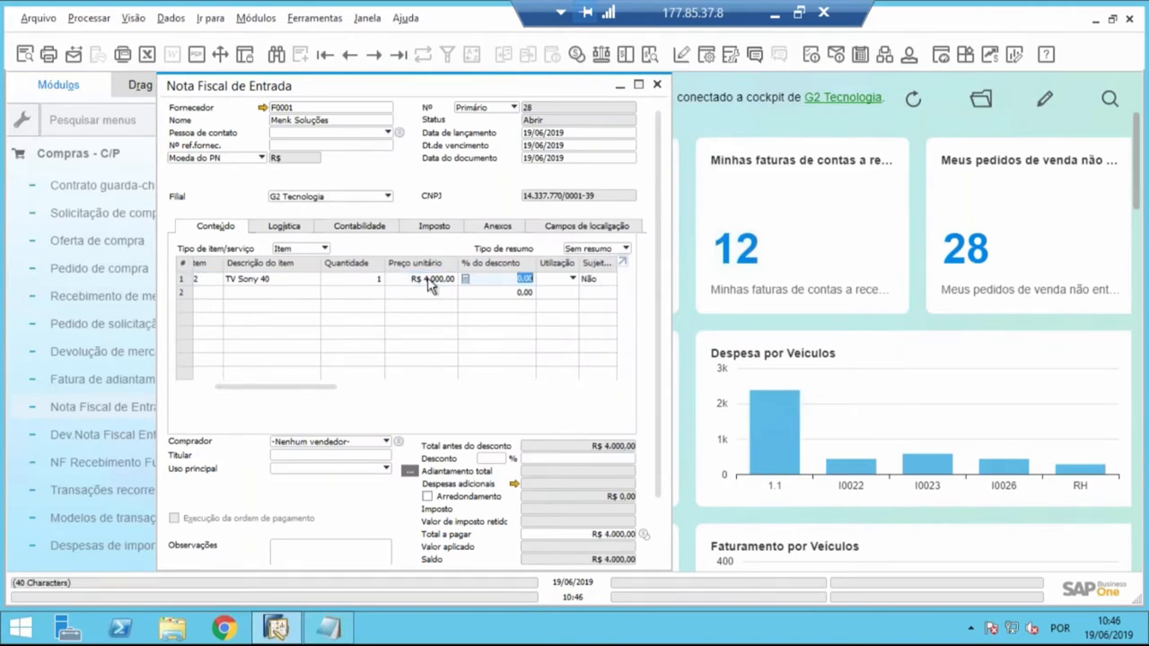
- Assign tax code 1101-004 to the TV Sony 40 line and maximize the invoice window
{"action": "left_click_drag", "start_coordinate": [320, 389], "coordinate": [392, 395]}
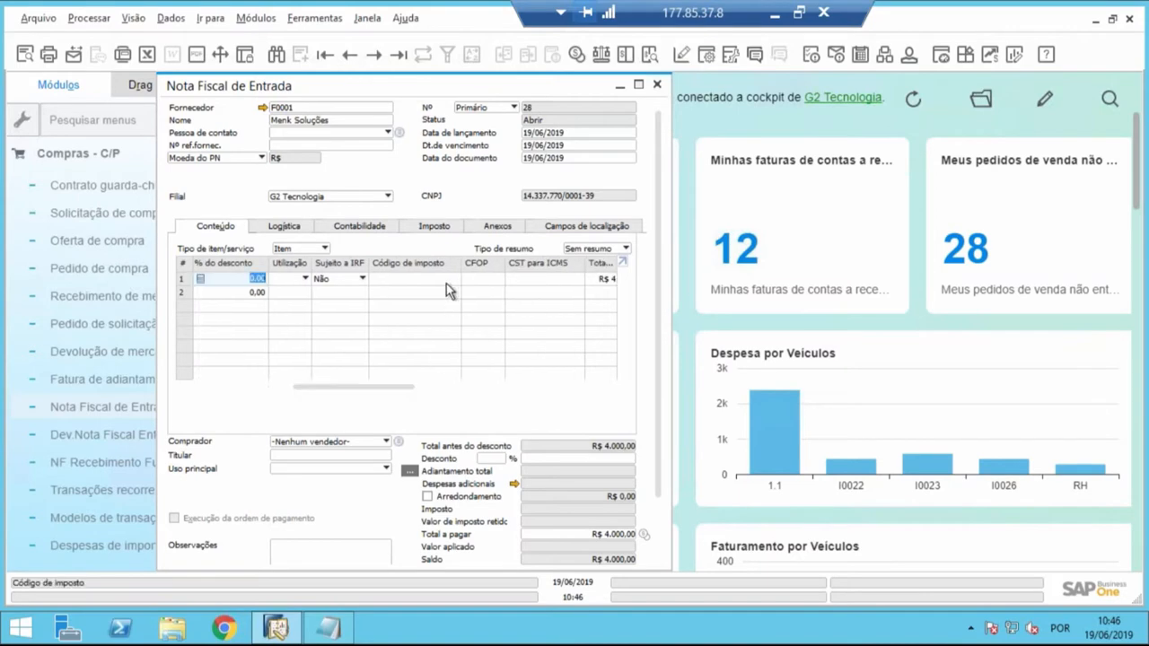
{"action": "left_click", "coordinate": [446, 280]}
{"action": "key", "text": "Tab"}
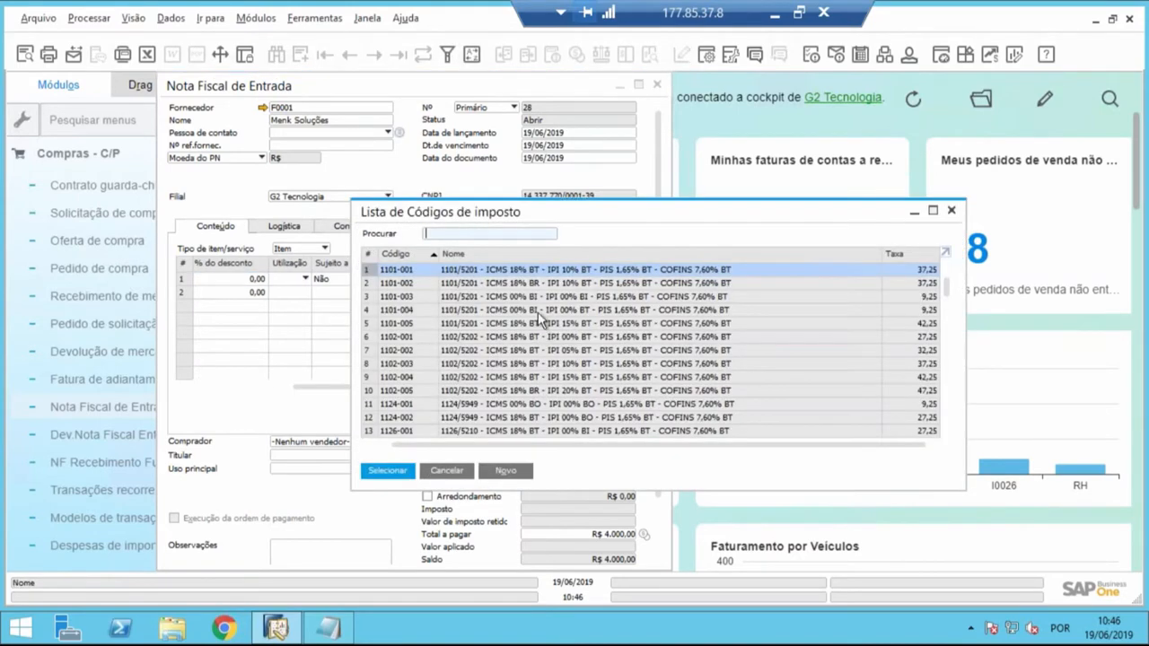
{"action": "left_click", "coordinate": [537, 310]}
{"action": "double_click", "coordinate": [538, 310]}
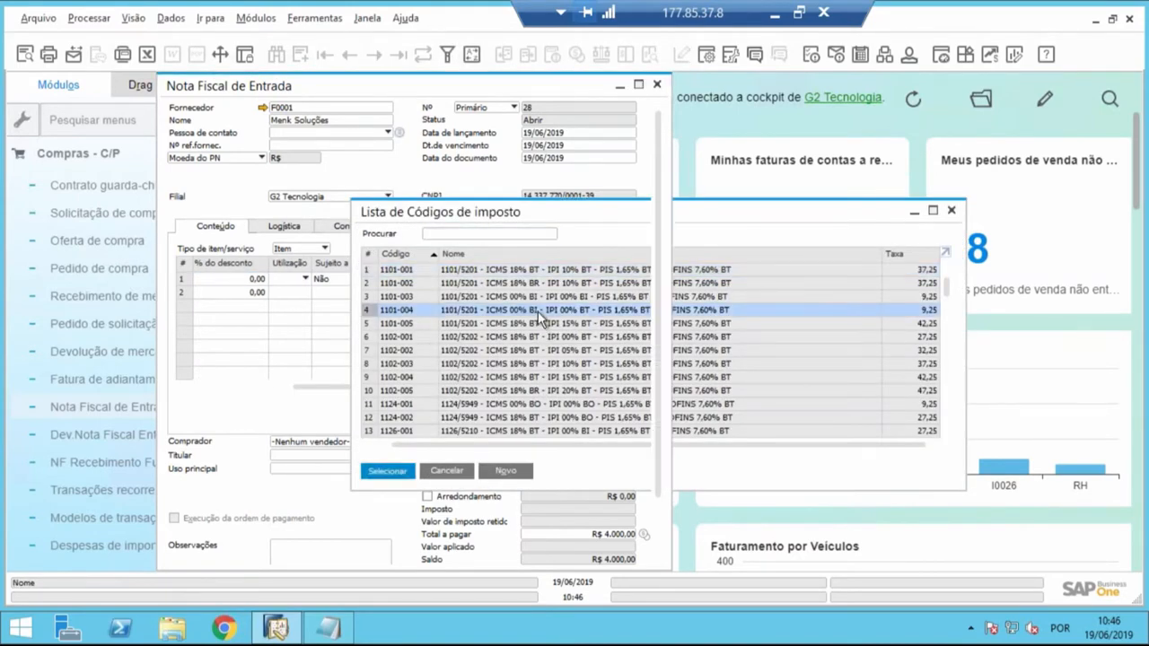
{"action": "left_click", "coordinate": [636, 90]}
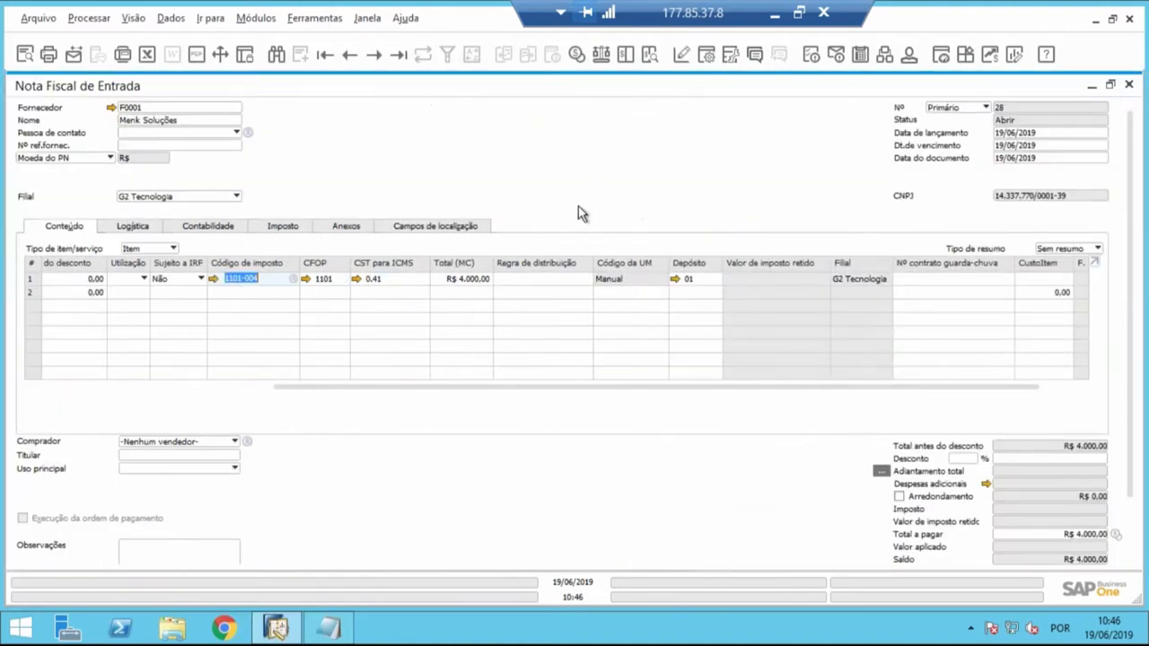
- Assign the RH distribution rule to the line's Departamento dimension
{"action": "left_click", "coordinate": [538, 279]}
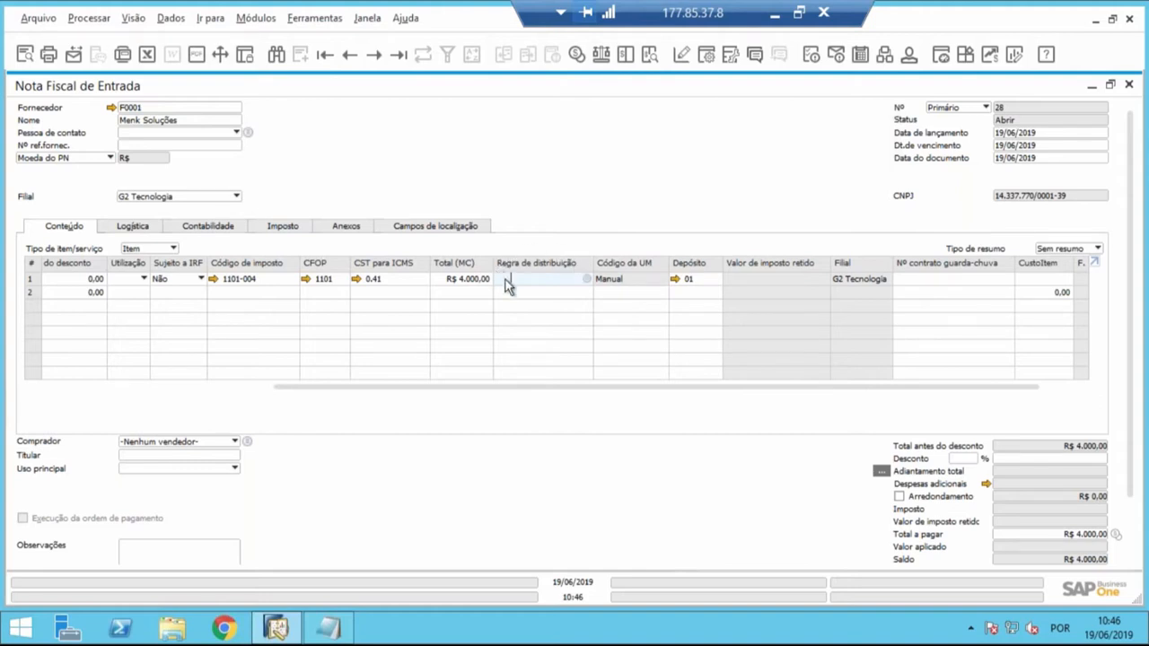
{"action": "left_click", "coordinate": [589, 280]}
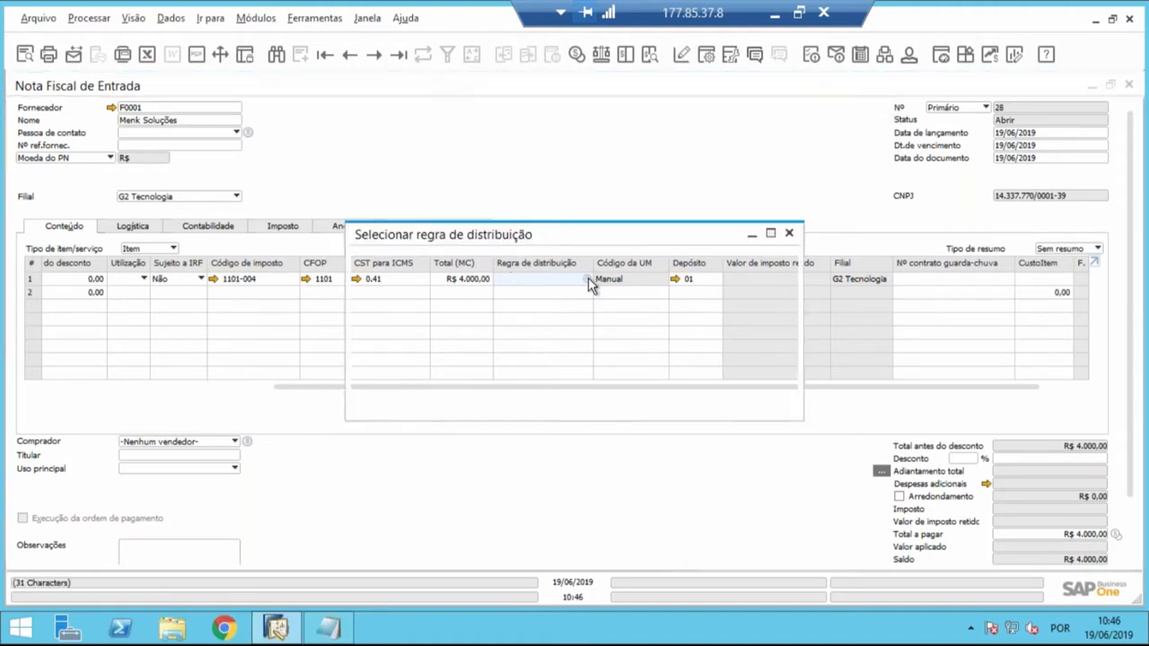
{"action": "mouse_move", "coordinate": [593, 241]}
{"action": "left_mouse_down"}
{"action": "mouse_move", "coordinate": [603, 316]}
{"action": "mouse_move", "coordinate": [603, 242]}
{"action": "left_mouse_up"}
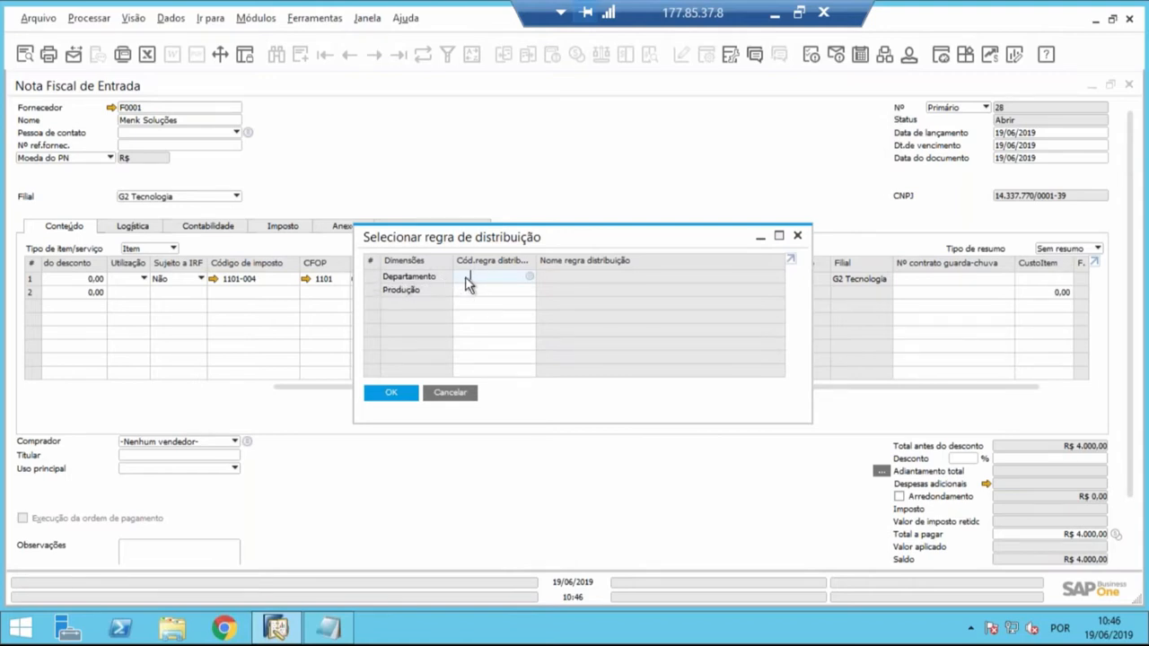
{"action": "left_click", "coordinate": [530, 277]}
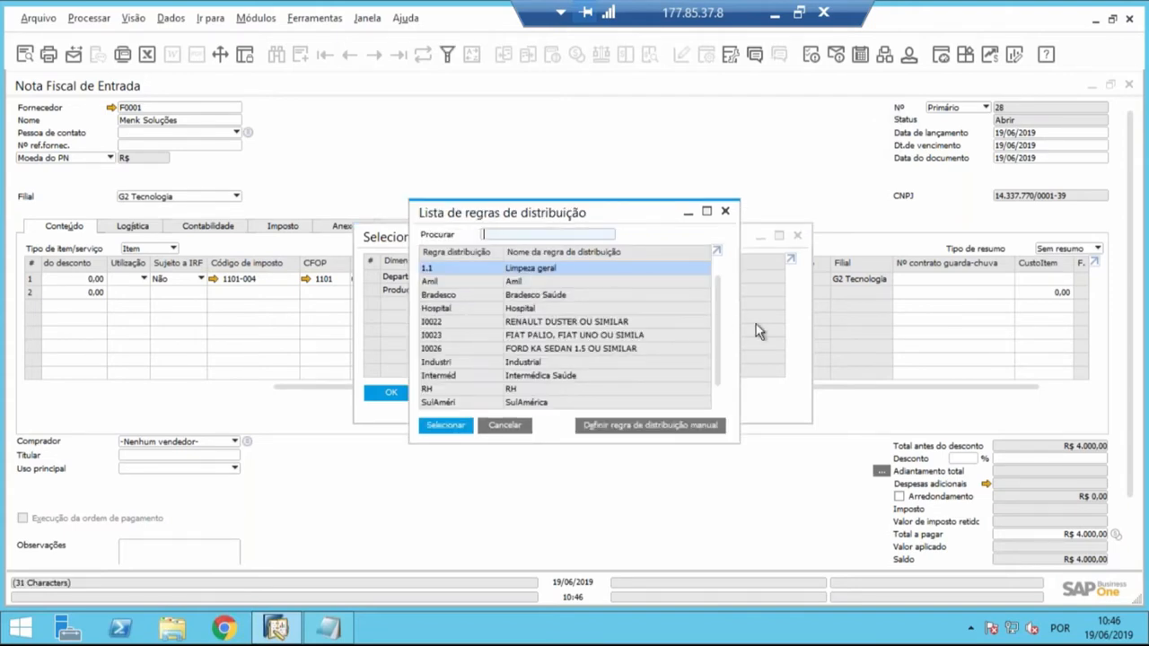
{"action": "scroll", "coordinate": [718, 361], "scroll_direction": "down", "scroll_amount": 1}
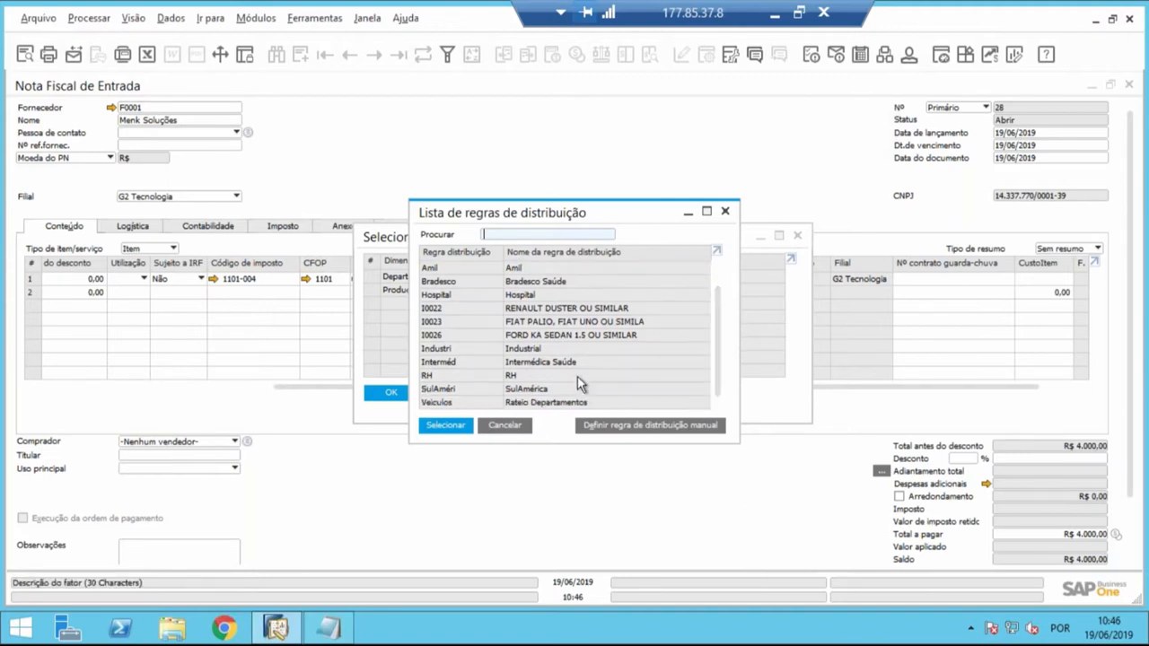
{"action": "left_click", "coordinate": [577, 374]}
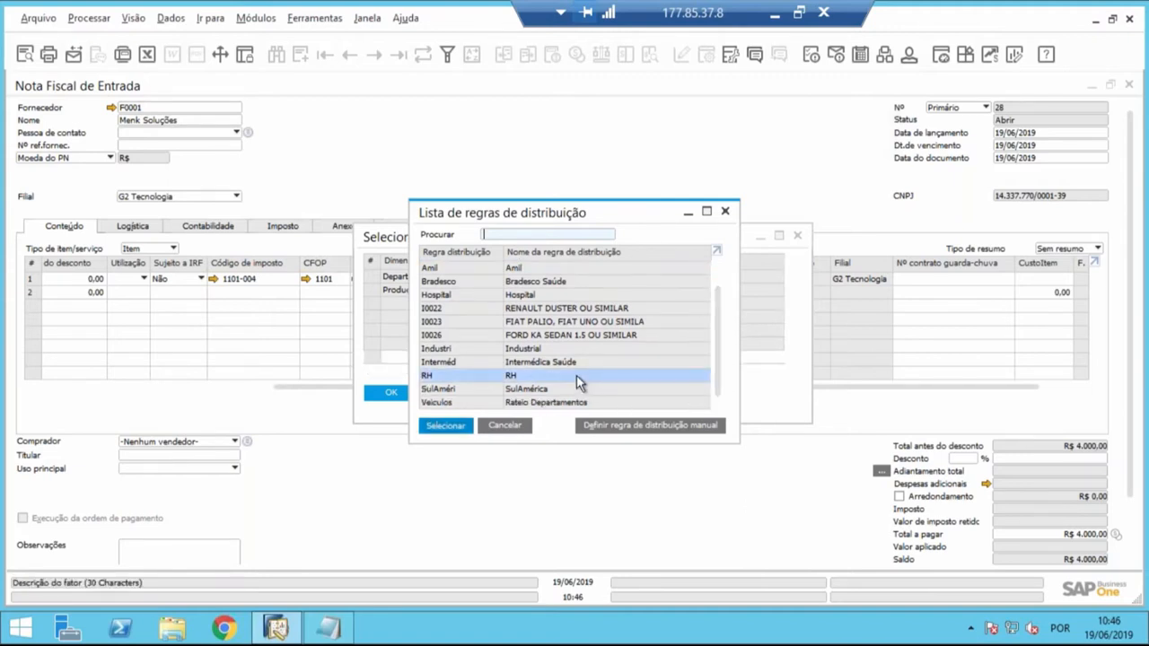
{"action": "double_click", "coordinate": [576, 374]}
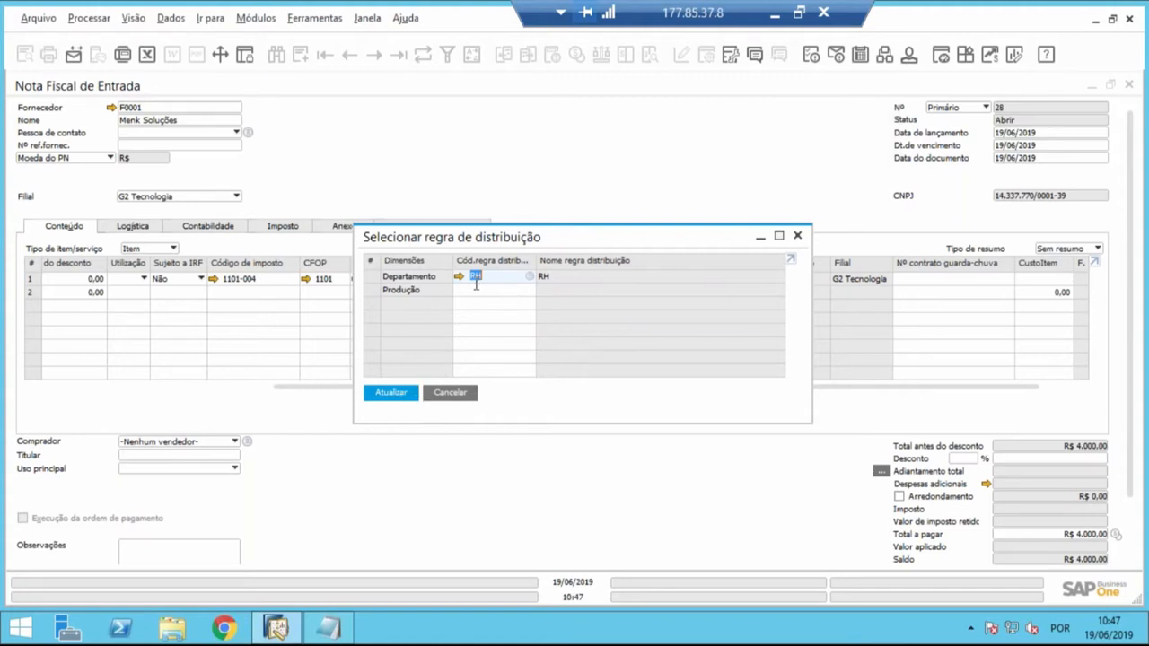
{"action": "left_click", "coordinate": [407, 395]}
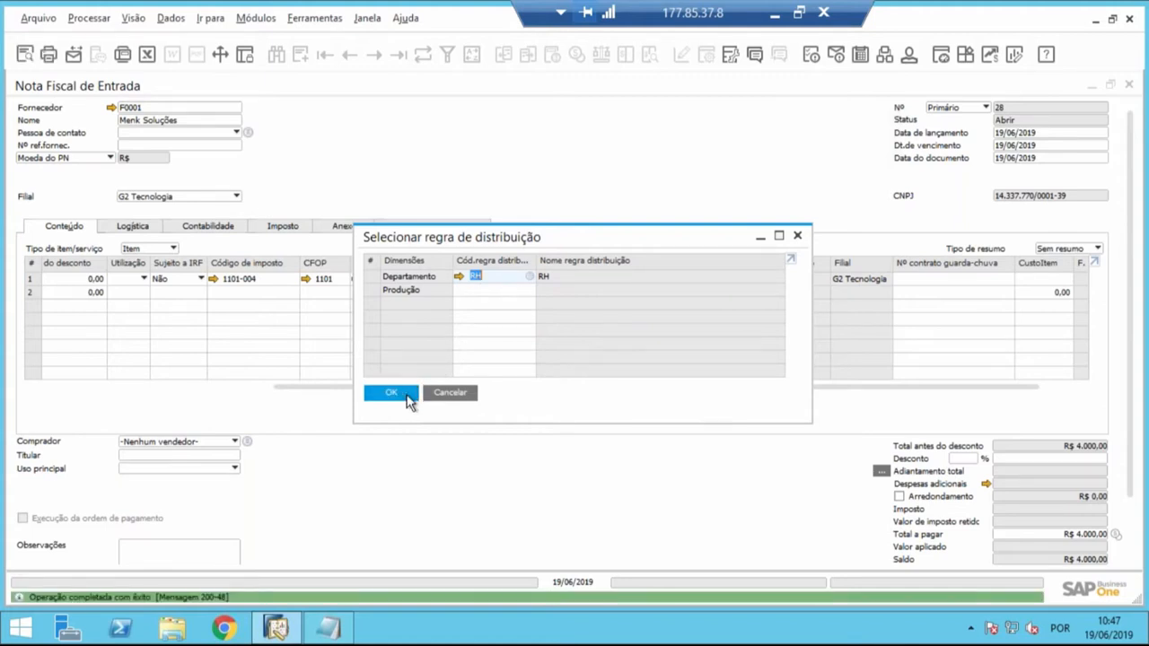
{"action": "left_click", "coordinate": [406, 395]}
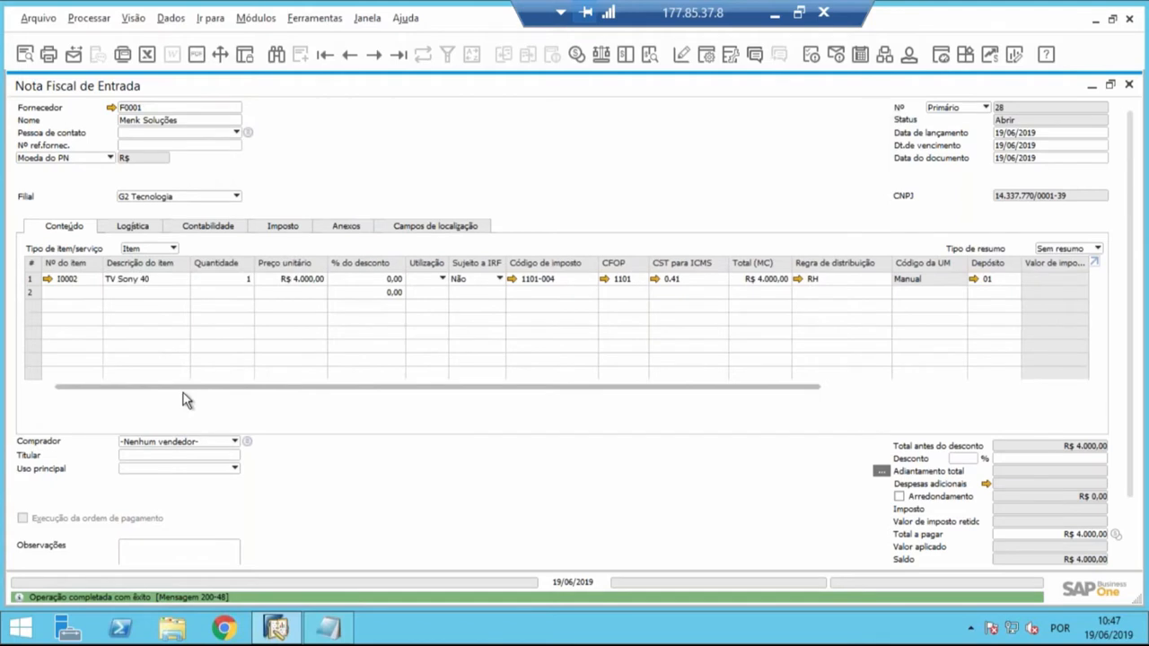
- Enter 28 as the external NF number in the invoice's tax data
{"action": "left_click", "coordinate": [289, 227]}
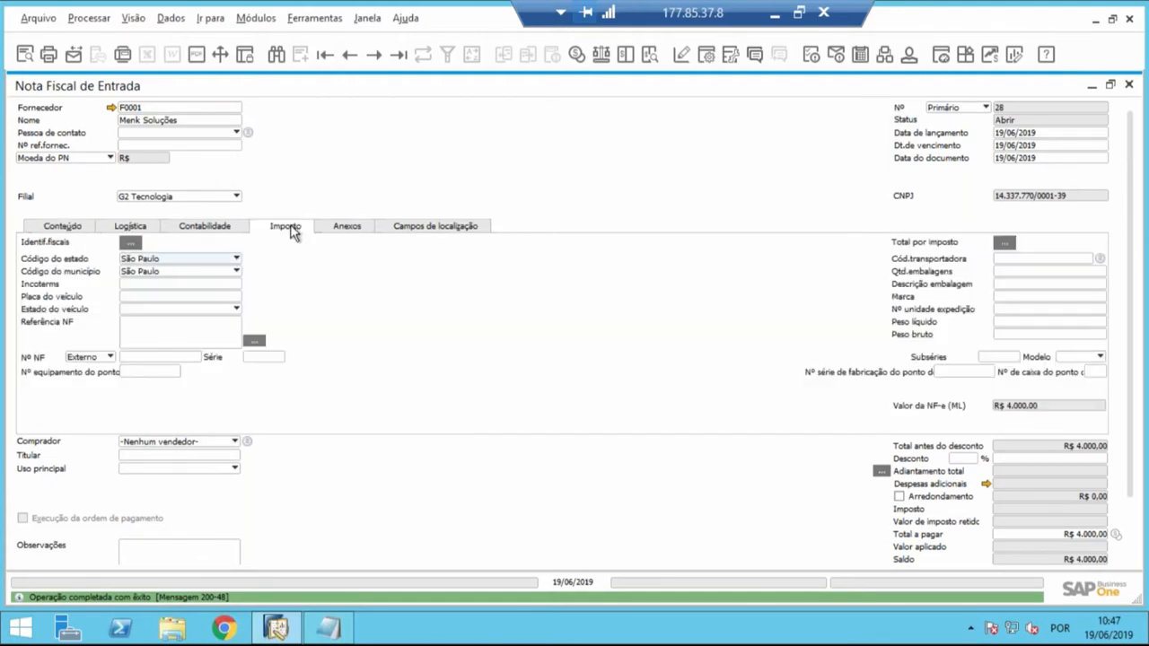
{"action": "left_click", "coordinate": [196, 359]}
{"action": "type", "text": "28"}
{"action": "key", "text": "Tab"}
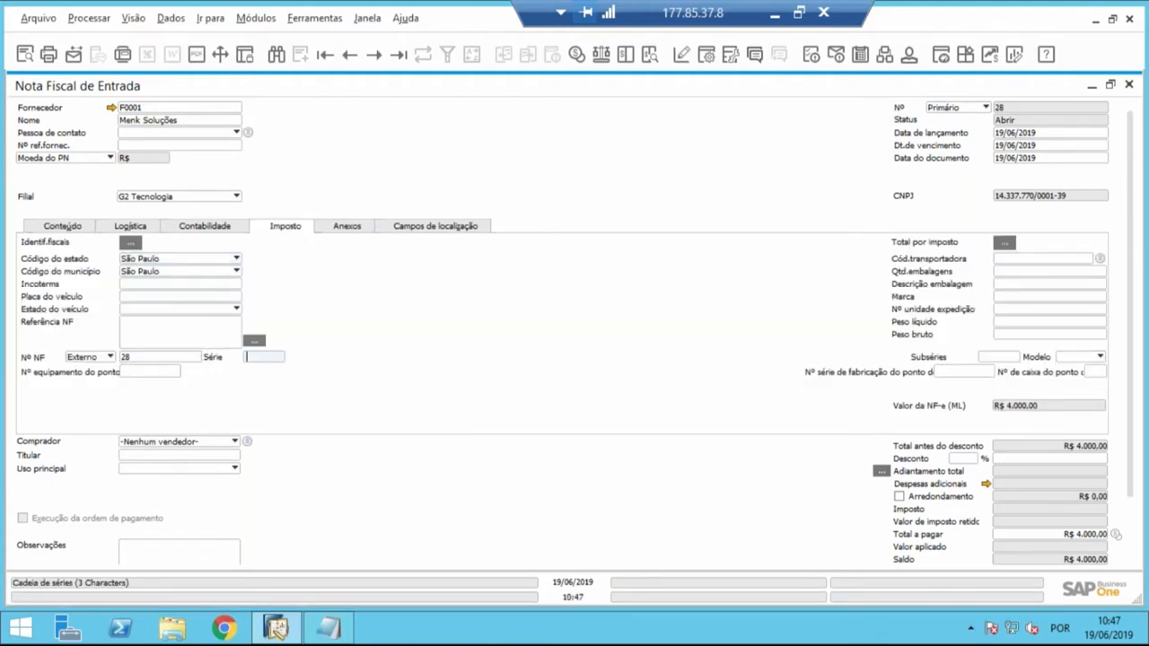
- Add the Nota Fiscal de Entrada and accept that it cannot be modified once inserted
{"action": "left_click", "coordinate": [64, 227]}
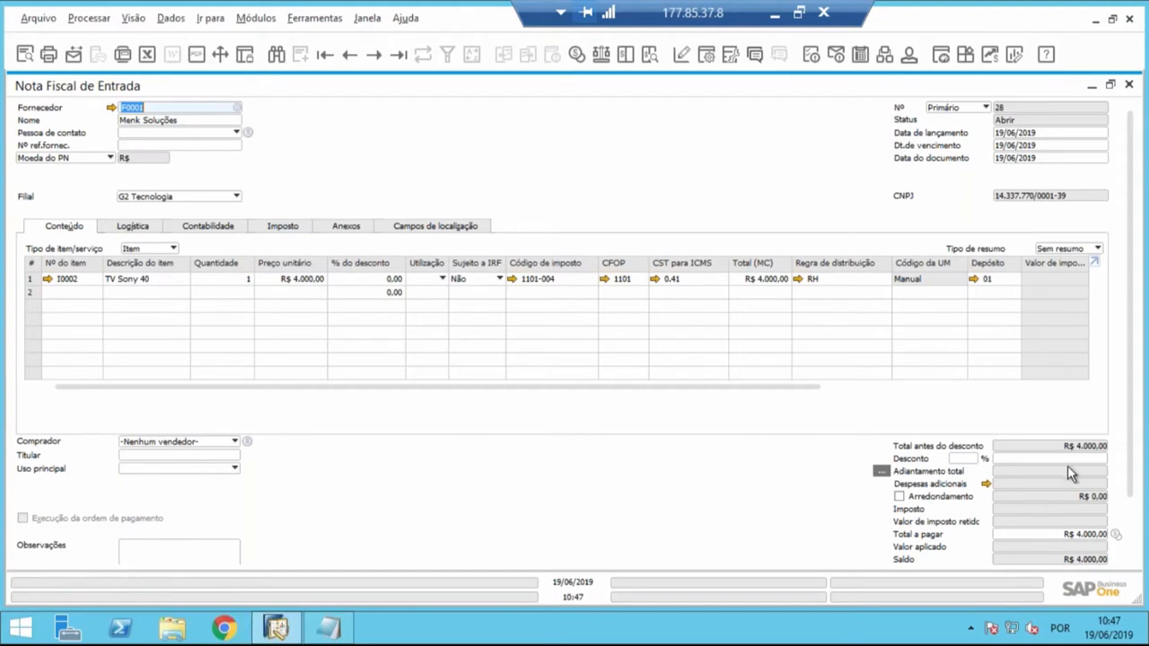
{"action": "scroll", "coordinate": [1135, 509], "scroll_direction": "down", "scroll_amount": 3}
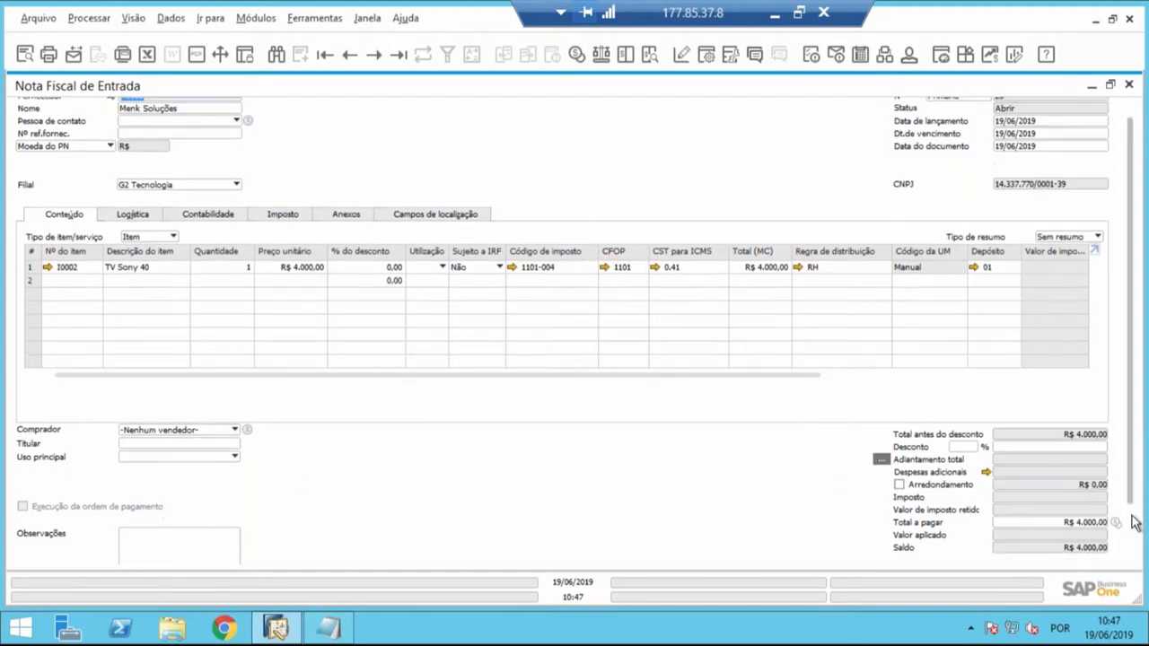
{"action": "left_click", "coordinate": [49, 553]}
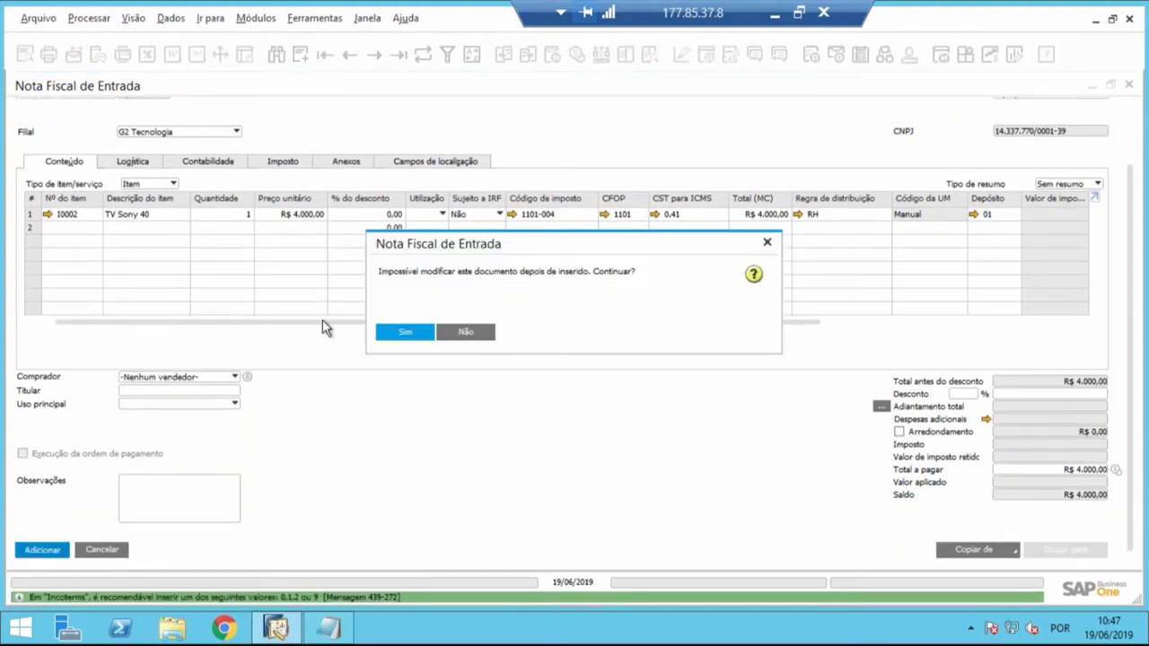
{"action": "left_click", "coordinate": [404, 333]}
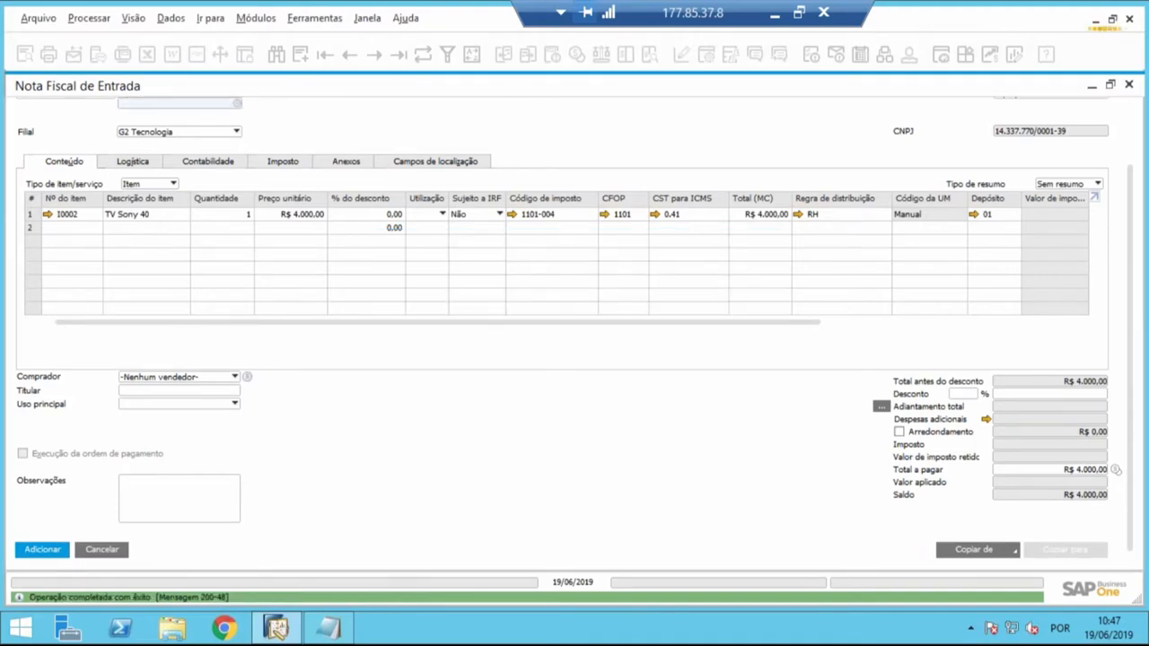
- Display the last recorded Nota Fiscal de Entrada to check its distribution rule, and close the invoice window
{"action": "left_click", "coordinate": [399, 54]}
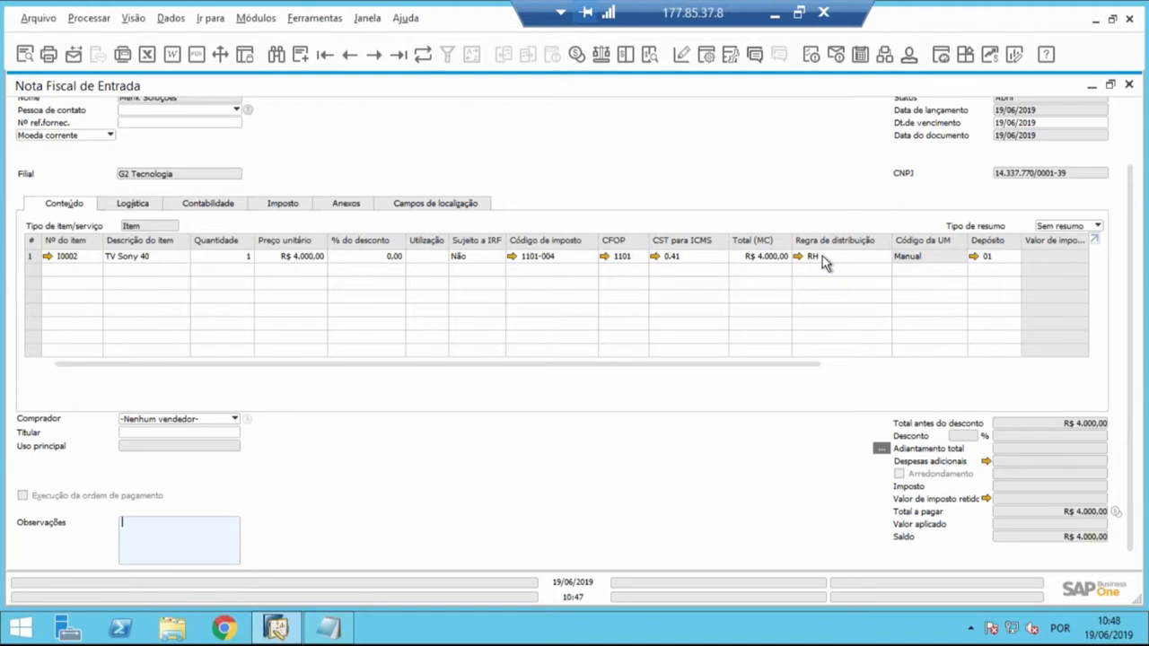
{"action": "left_click_drag", "start_coordinate": [795, 90], "coordinate": [619, 125]}
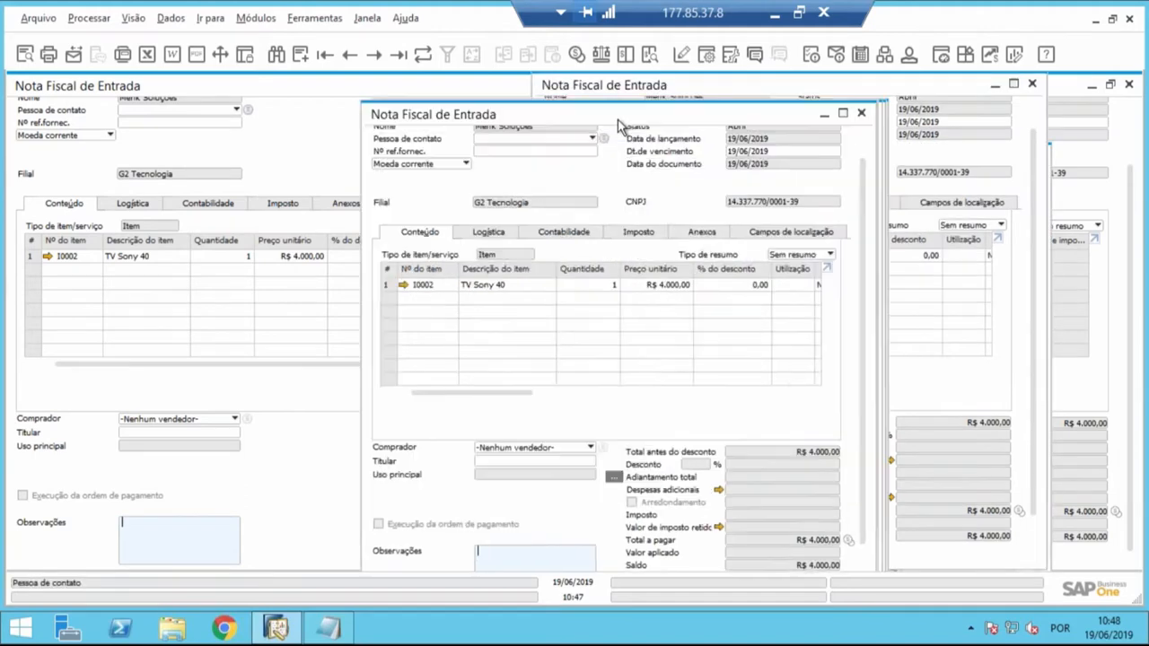
{"action": "left_click", "coordinate": [862, 114]}
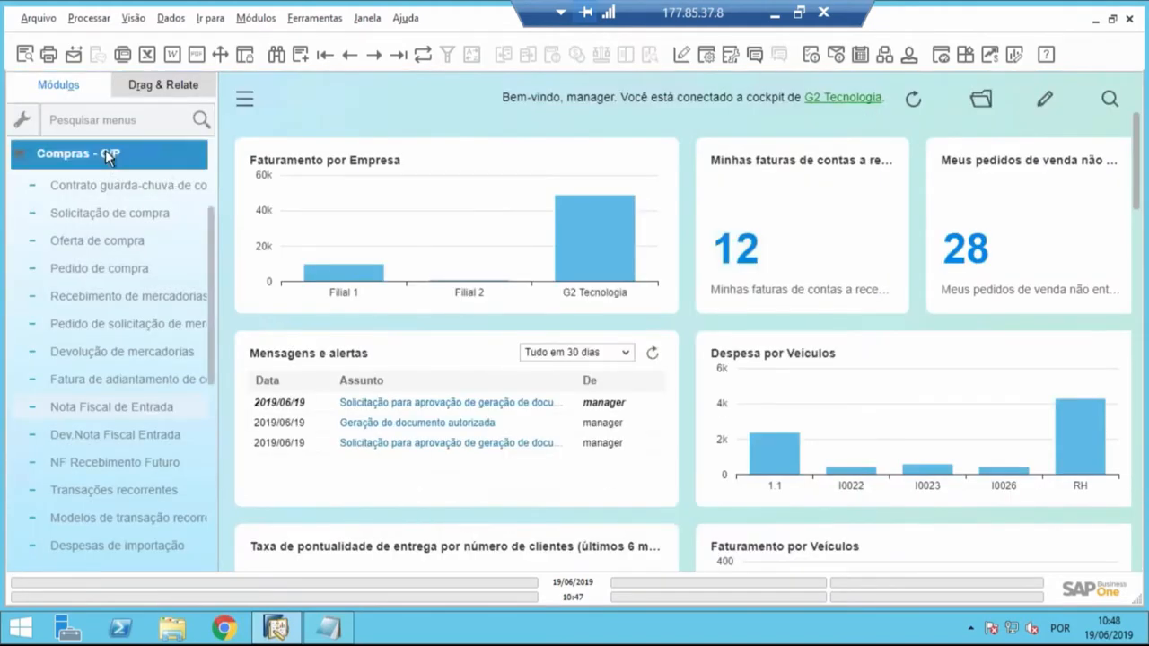
- Collapse the Compras - C/P module and display the Contabilidade de custos entries of the Finanças module
{"action": "left_click", "coordinate": [107, 155]}
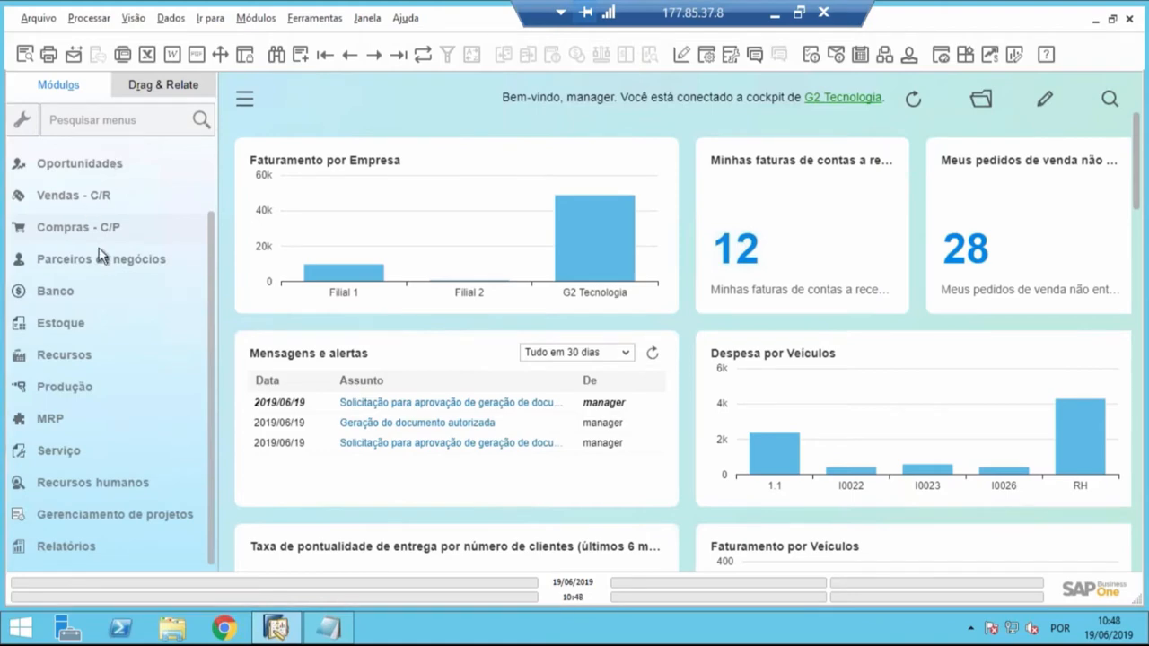
{"action": "scroll", "coordinate": [210, 240], "scroll_direction": "up", "scroll_amount": 2}
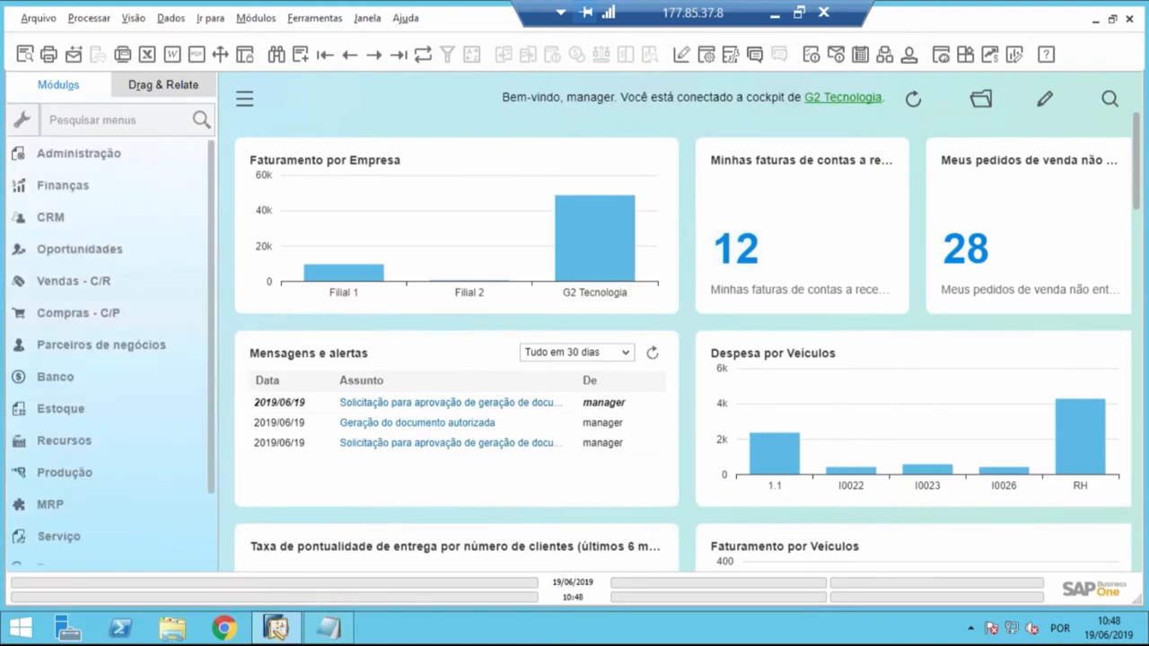
{"action": "left_click", "coordinate": [63, 185]}
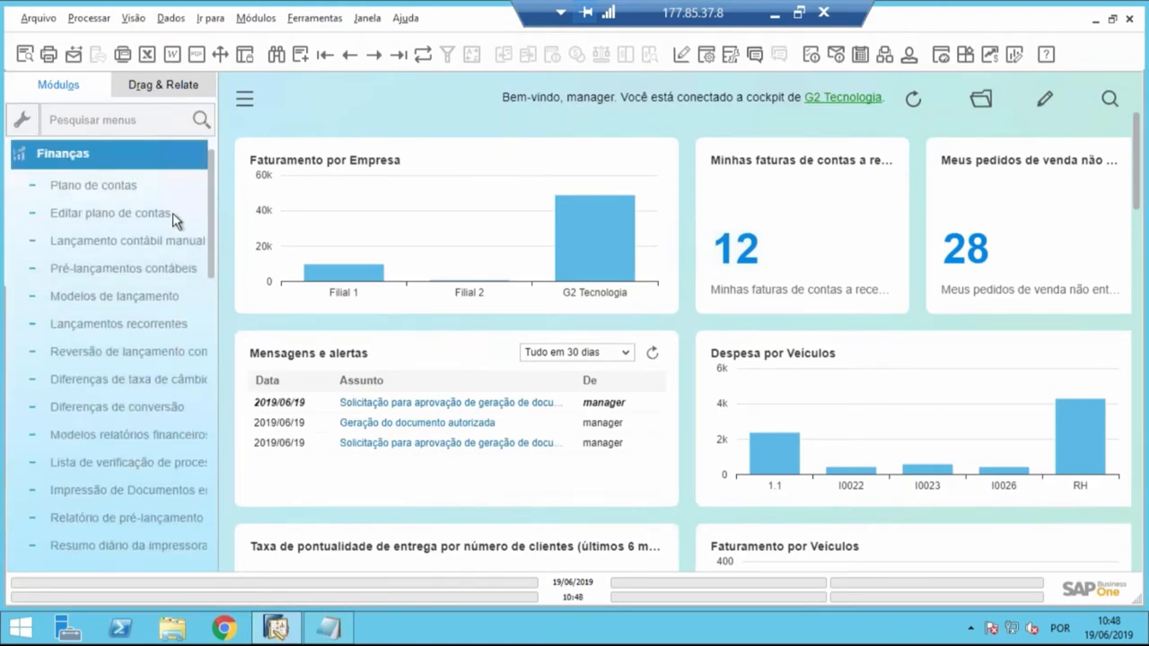
{"action": "left_click_drag", "start_coordinate": [213, 280], "coordinate": [216, 457]}
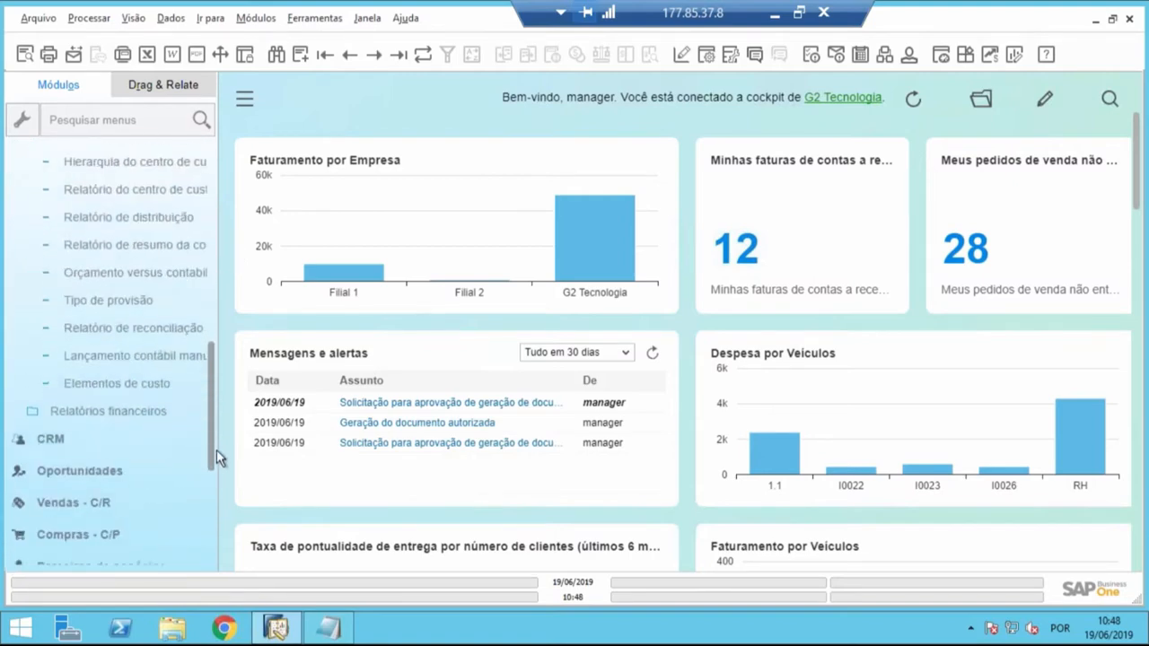
{"action": "scroll", "coordinate": [166, 328], "scroll_direction": "up", "scroll_amount": 4}
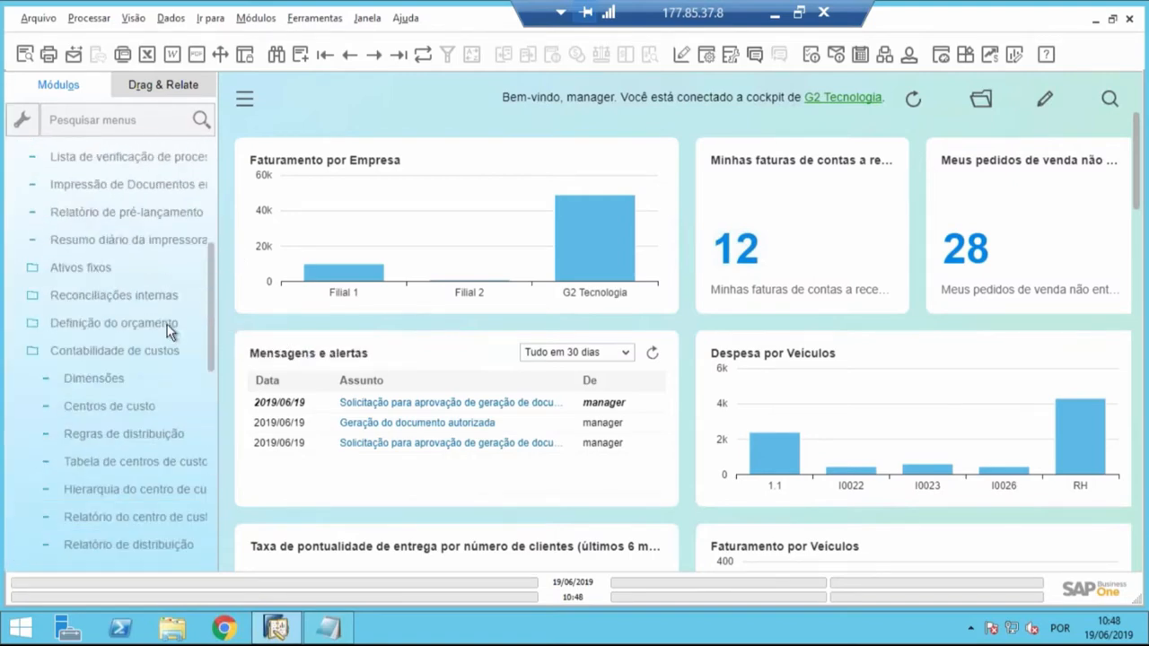
{"action": "left_click", "coordinate": [106, 353]}
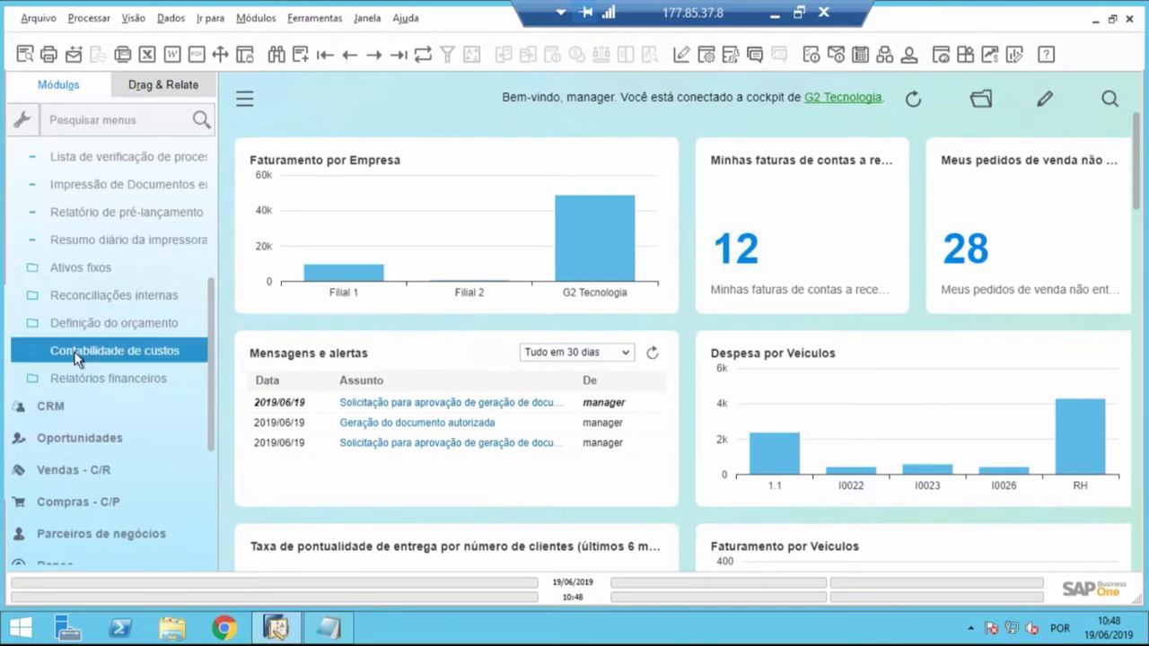
{"action": "left_click", "coordinate": [101, 353]}
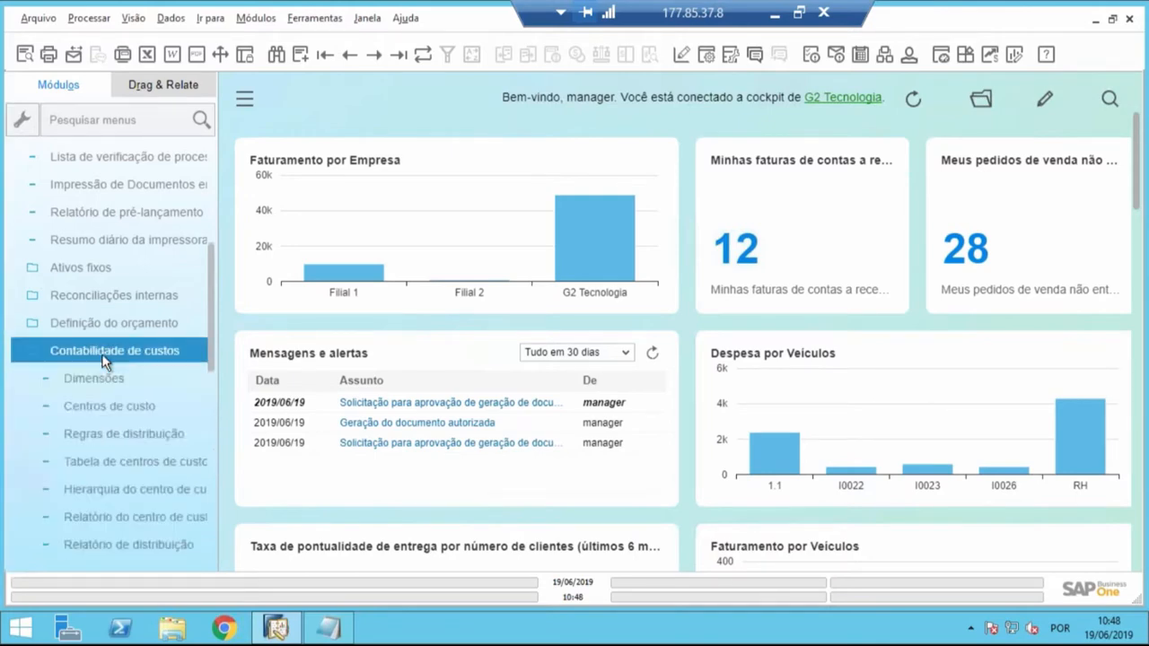
- Widen the module menu to read the full entry names and open the Relatório do centro de custo selection criteria
{"action": "scroll", "coordinate": [103, 361], "scroll_direction": "down", "scroll_amount": 3}
{"action": "scroll", "coordinate": [108, 377], "scroll_direction": "up", "scroll_amount": 1}
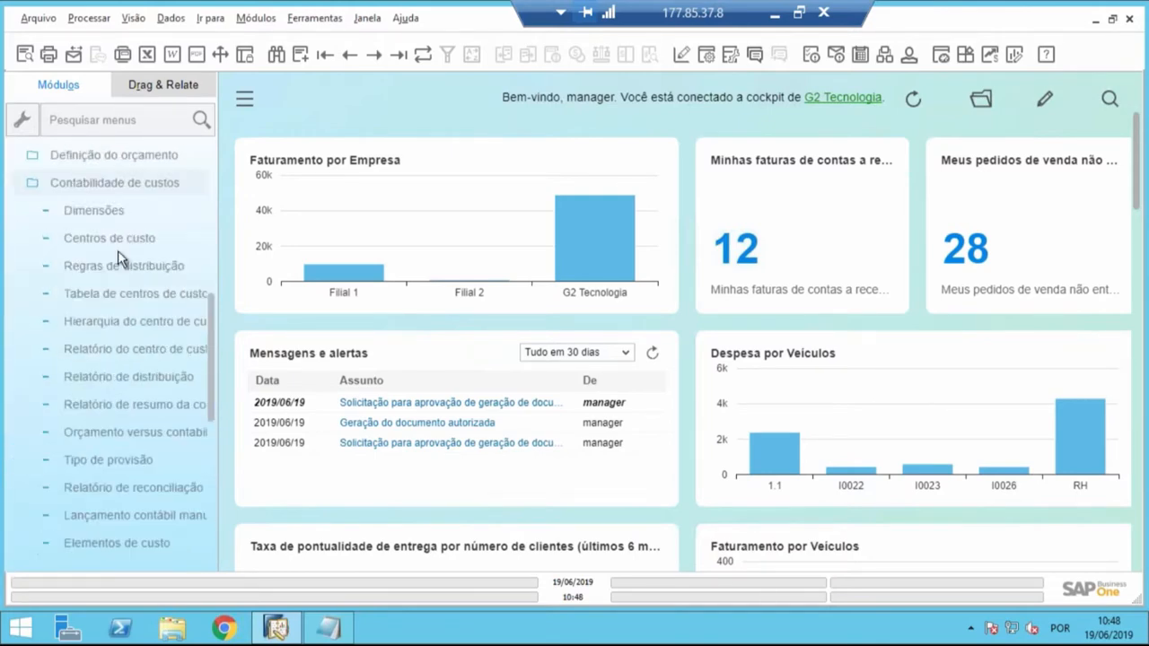
{"action": "left_click", "coordinate": [115, 242]}
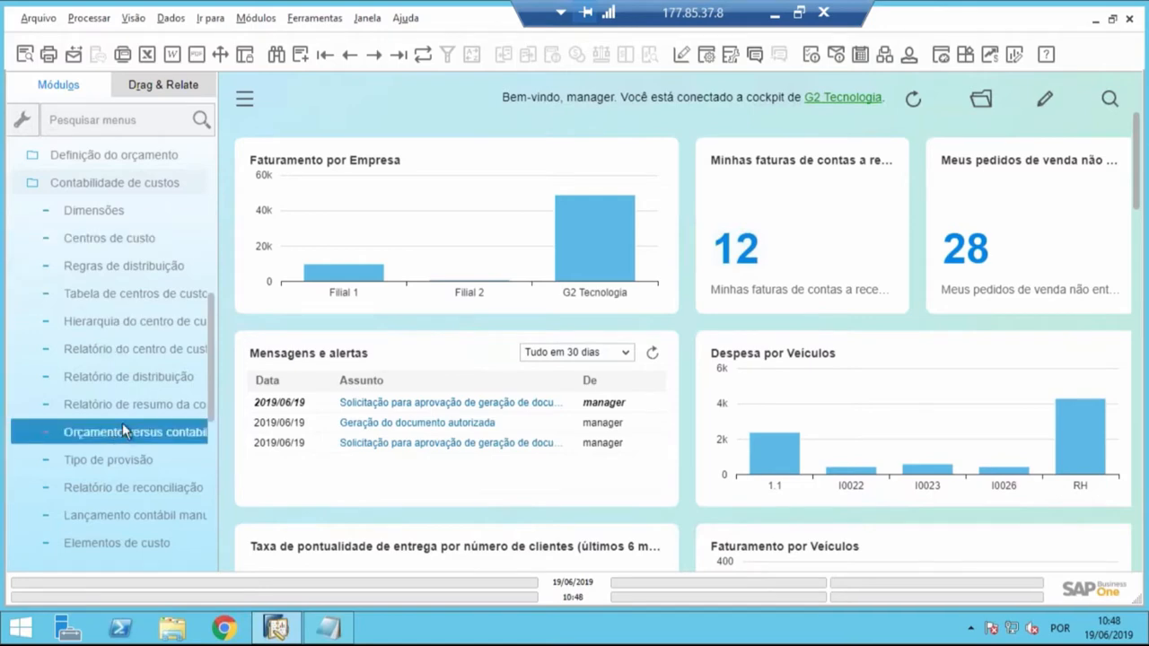
{"action": "left_click_drag", "start_coordinate": [216, 438], "coordinate": [282, 443]}
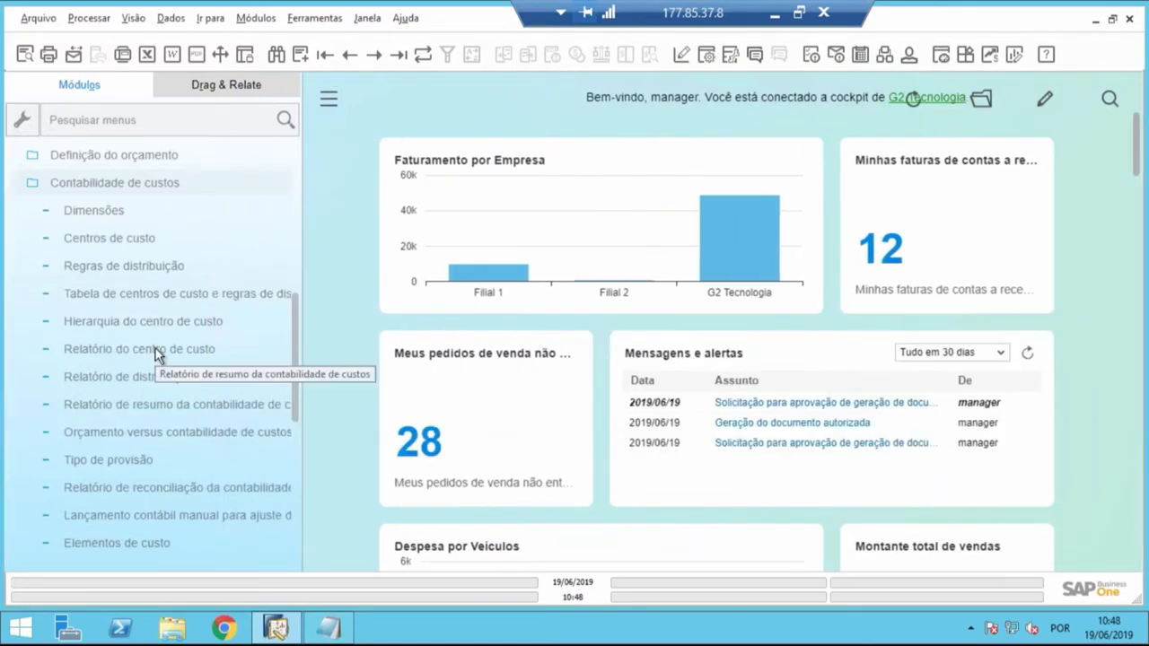
{"action": "left_click", "coordinate": [159, 351]}
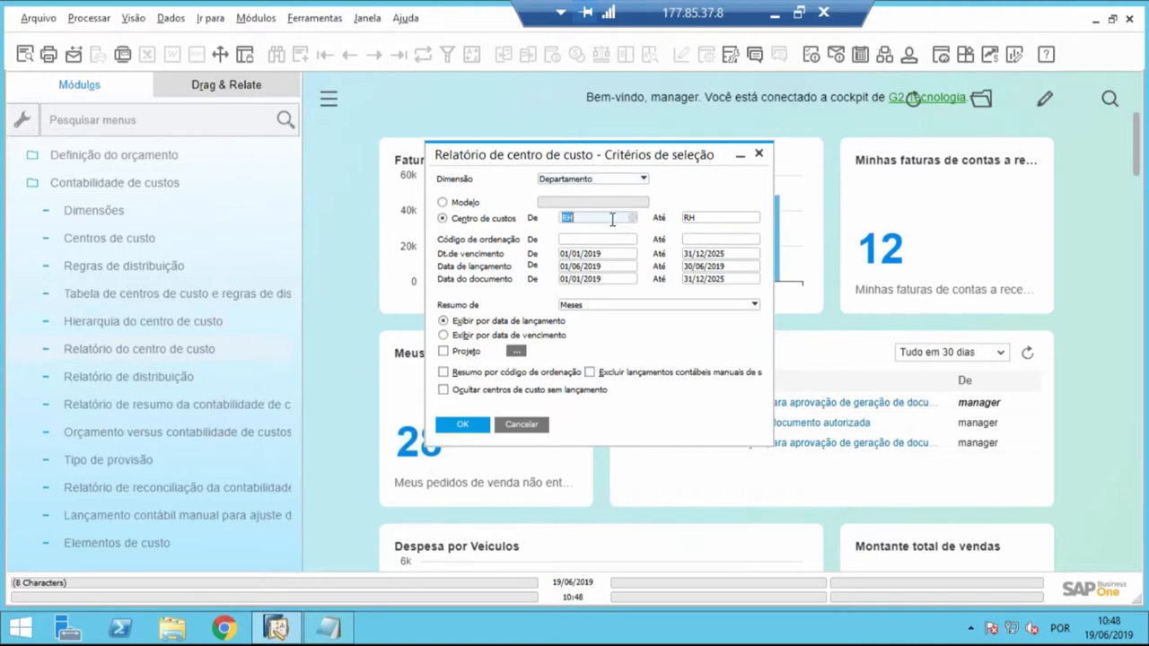
- Set the report's dimension to Departamento and its cost center range from RH to RH
{"action": "left_click", "coordinate": [621, 180]}
{"action": "left_click", "coordinate": [602, 190]}
{"action": "left_click", "coordinate": [576, 219]}
{"action": "key", "text": "Tab"}
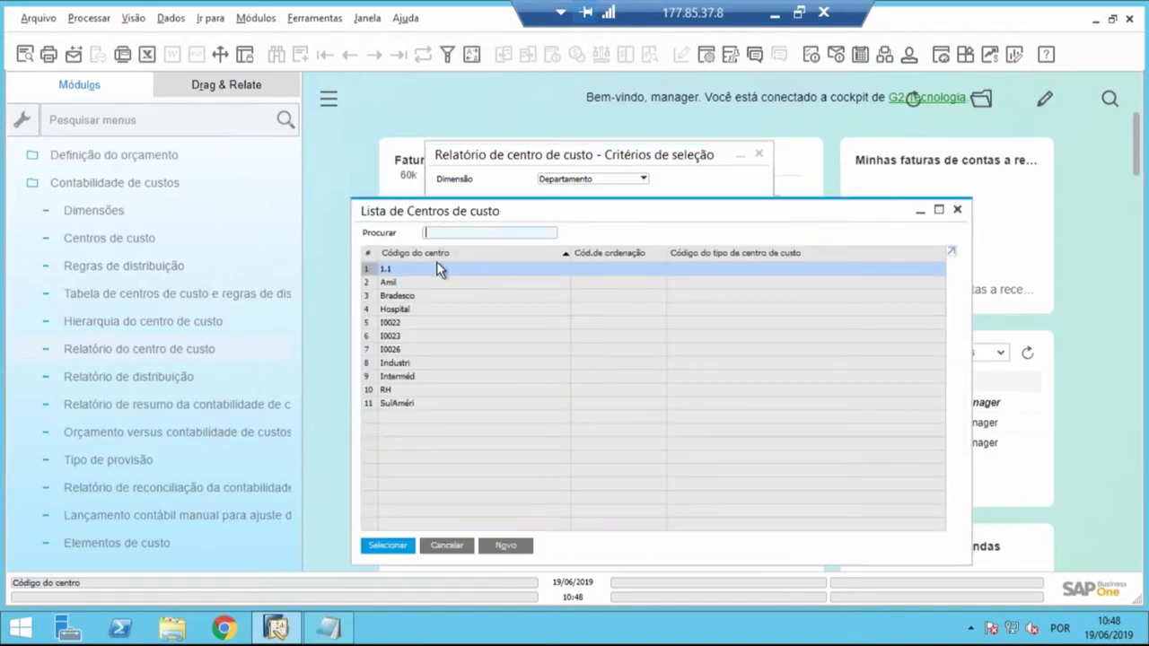
{"action": "double_click", "coordinate": [423, 389]}
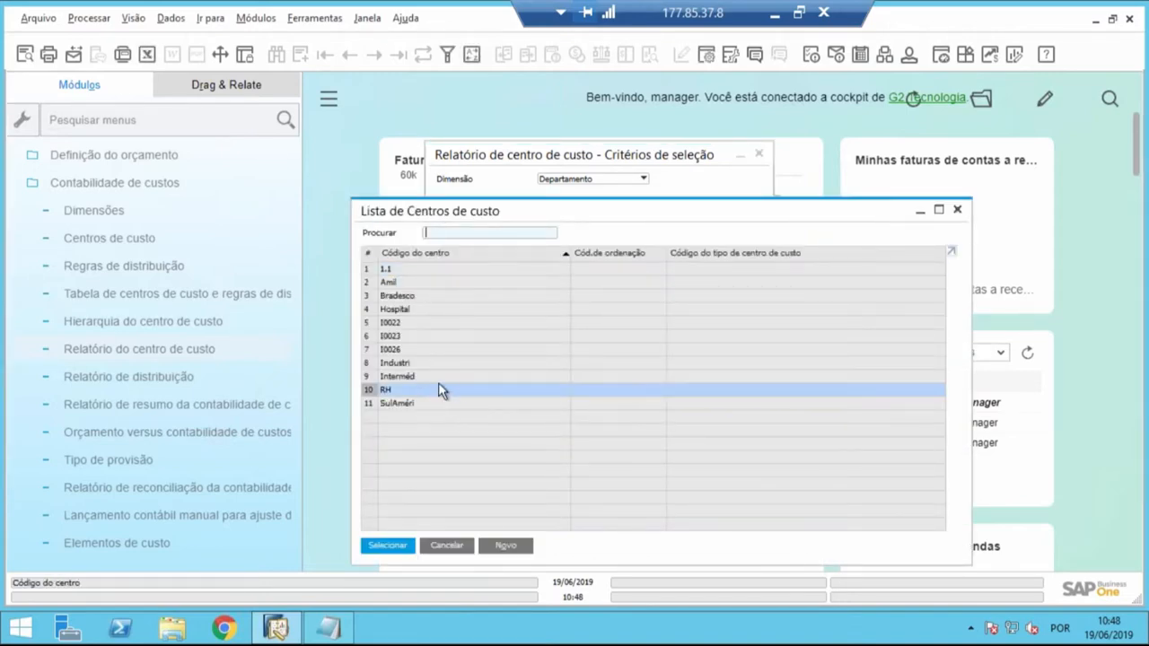
{"action": "type", "text": "r"}
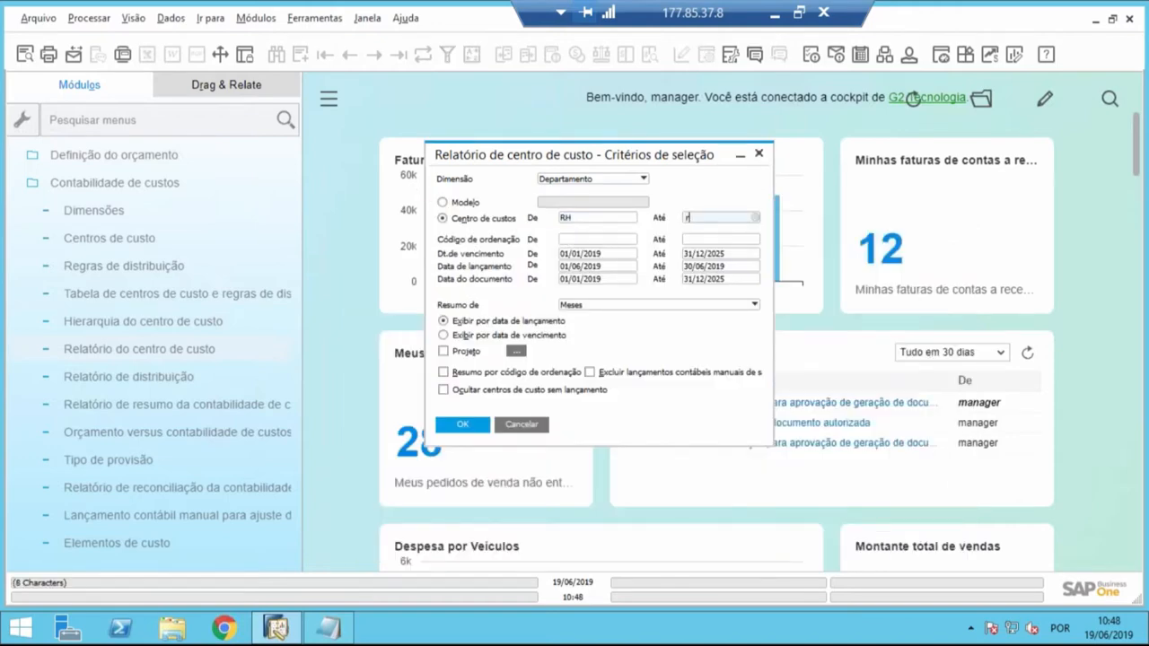
{"action": "type", "text": "h"}
{"action": "key", "text": "Tab"}
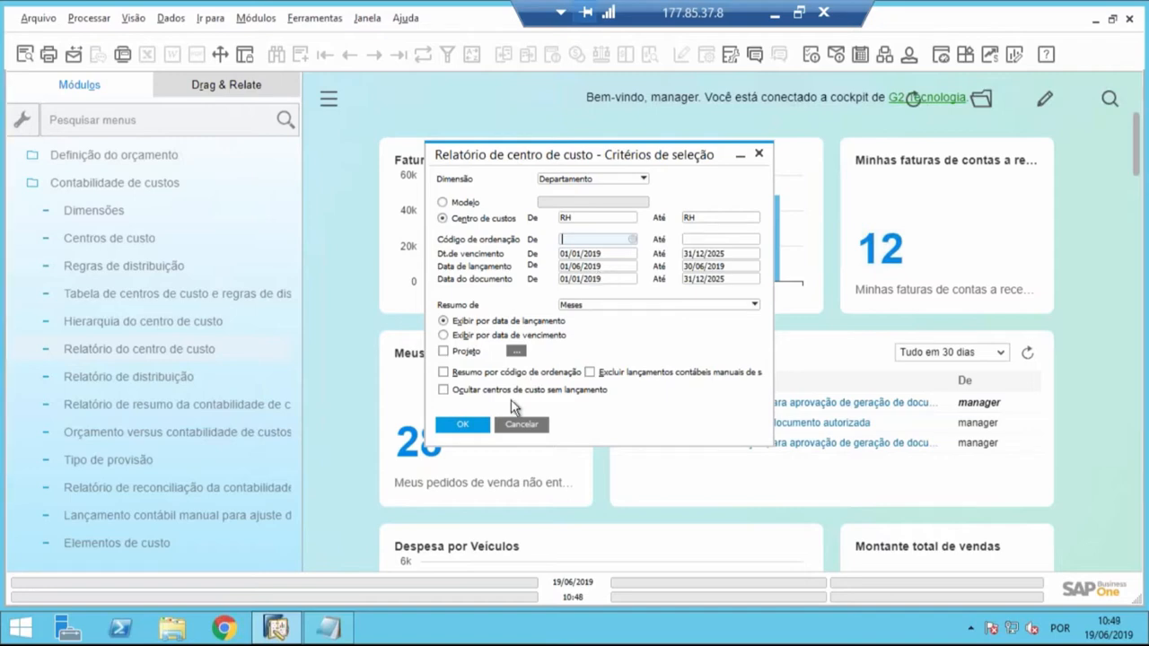
- Run the cost center report, expand RH to view its monthly amounts, and return to the selection criteria
{"action": "left_click", "coordinate": [480, 427]}
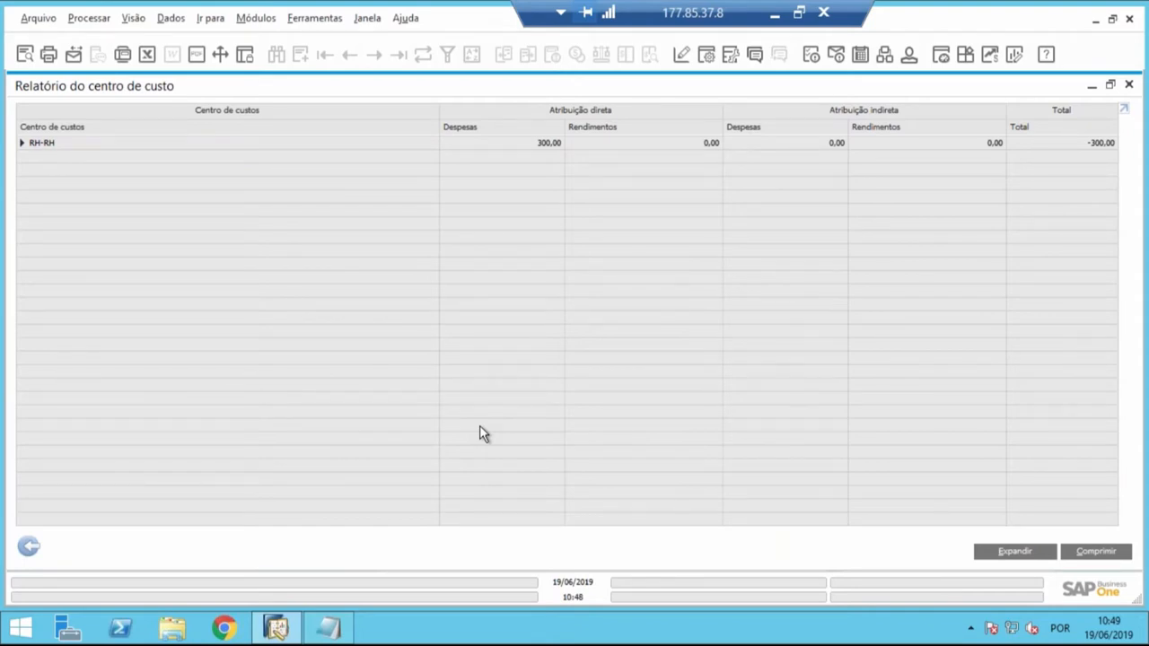
{"action": "left_click", "coordinate": [22, 144]}
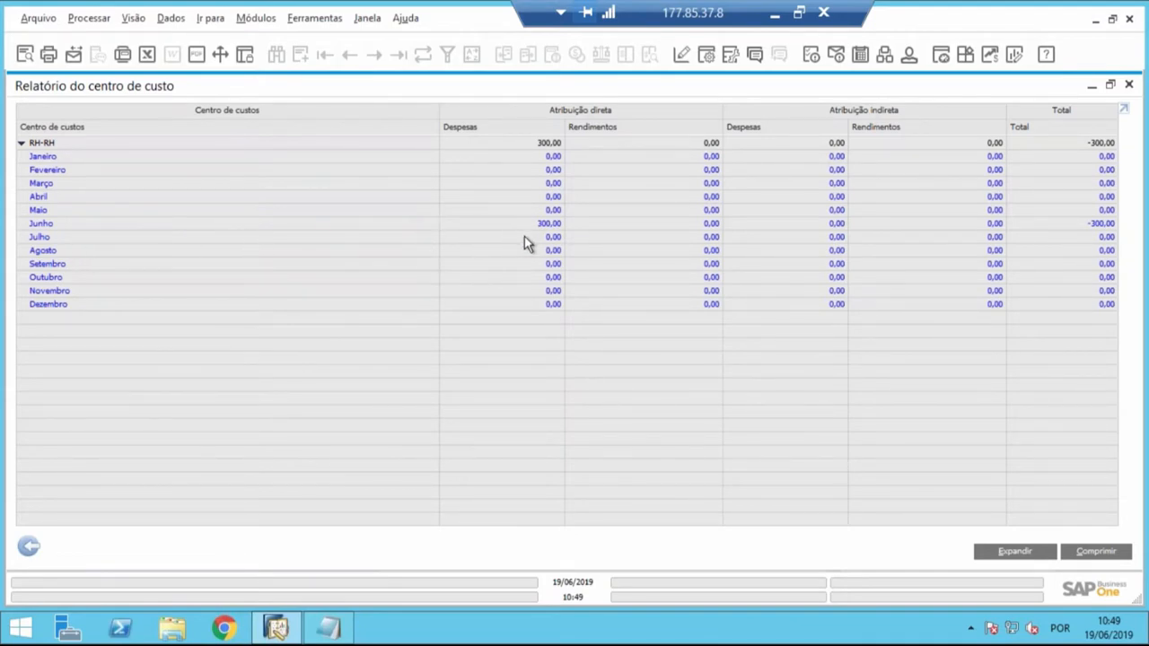
{"action": "left_click", "coordinate": [27, 547]}
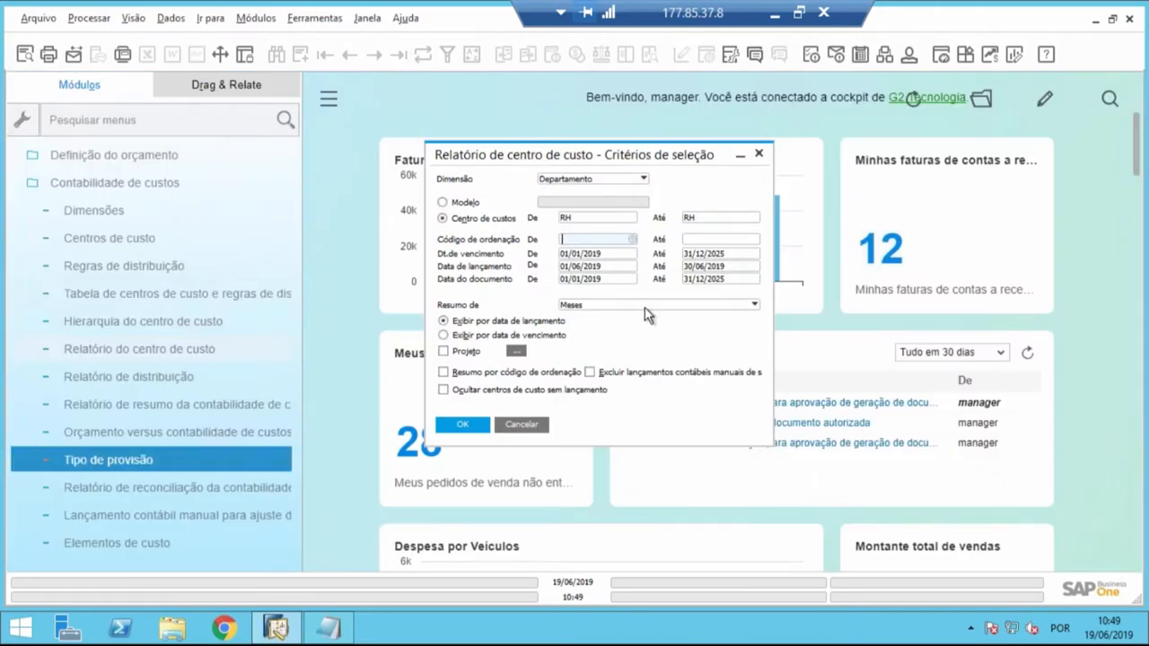
- Set the report's Data de lançamento range from 01/01/2019 to 31/12/2019
{"action": "left_click", "coordinate": [620, 265]}
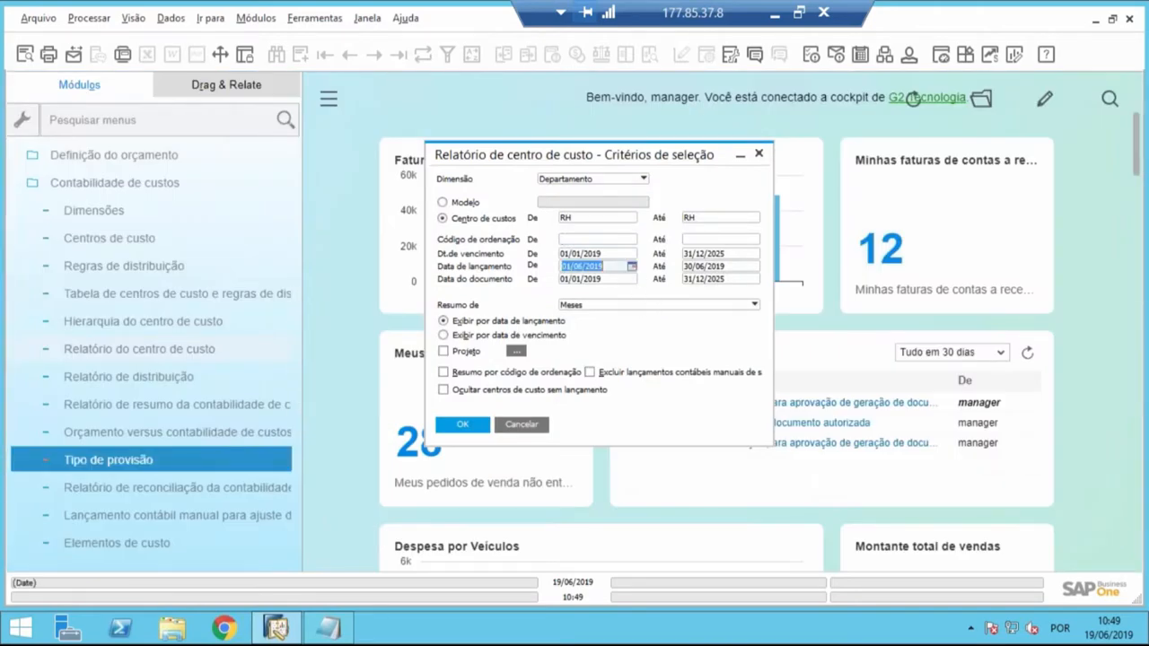
{"action": "left_click", "coordinate": [718, 279]}
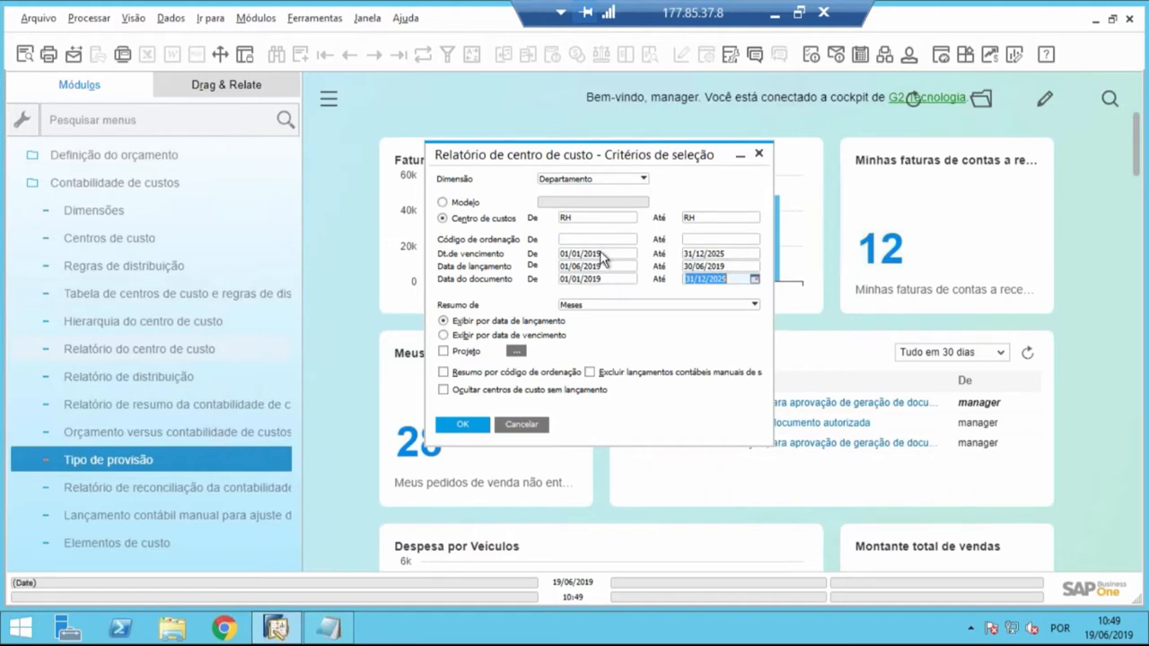
{"action": "left_click", "coordinate": [603, 255]}
{"action": "left_click", "coordinate": [707, 256]}
{"action": "left_click", "coordinate": [590, 268]}
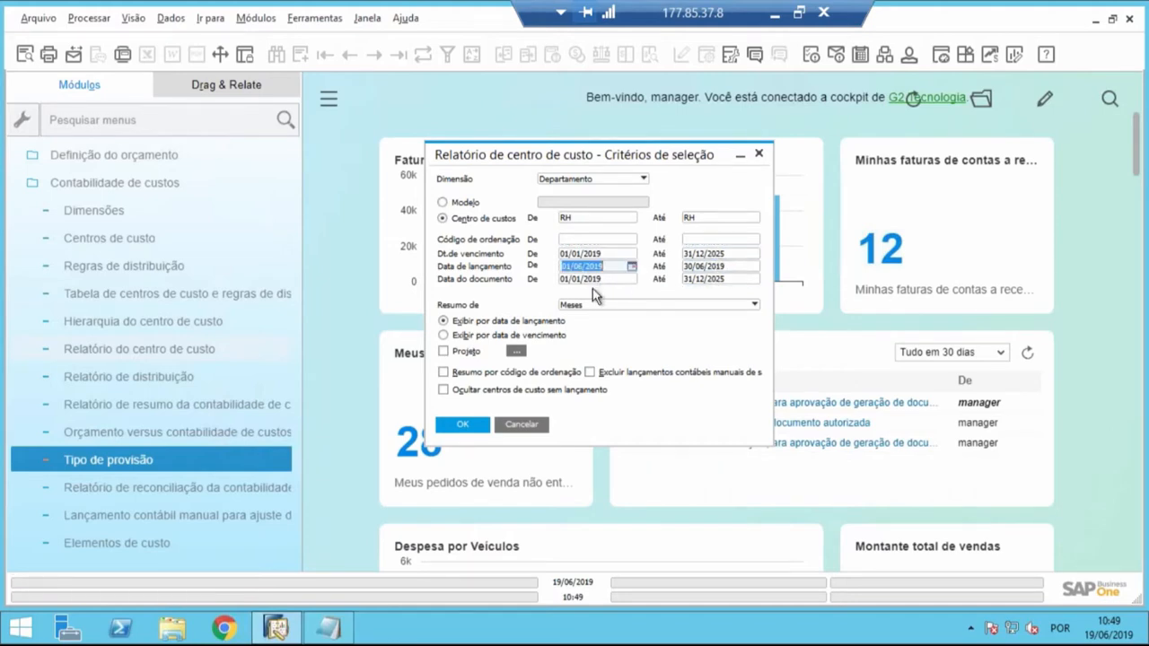
{"action": "type", "text": "01/01/2019"}
{"action": "key", "text": "Tab"}
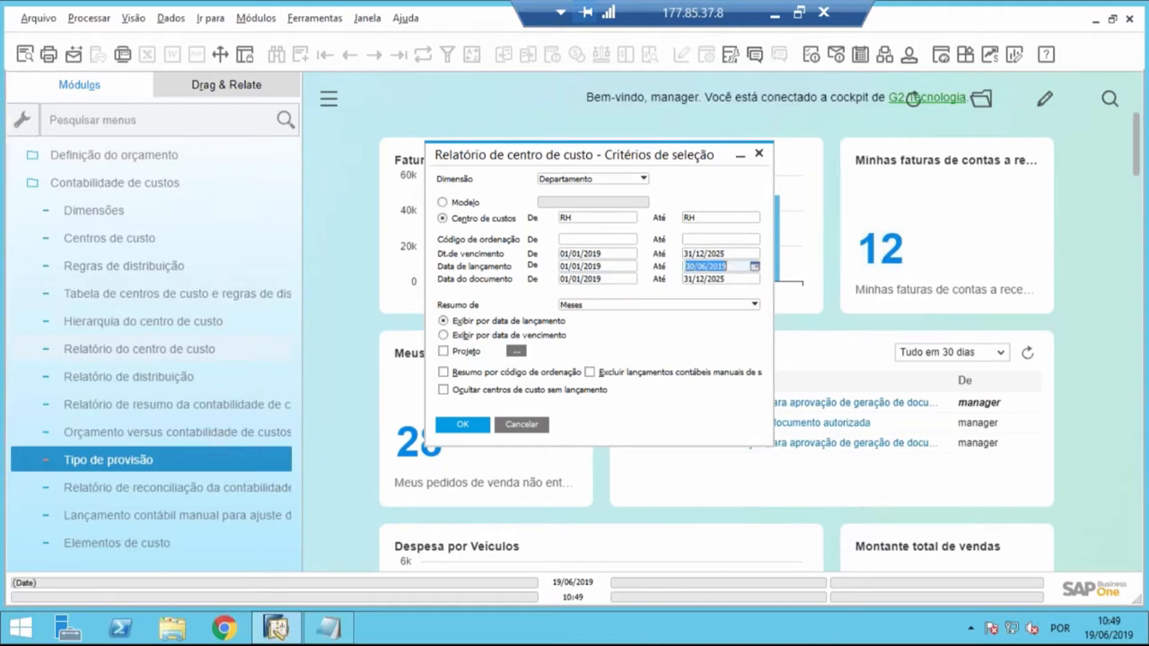
{"action": "type", "text": "31/12/2019"}
{"action": "key", "text": "Tab"}
{"action": "left_click", "coordinate": [600, 253]}
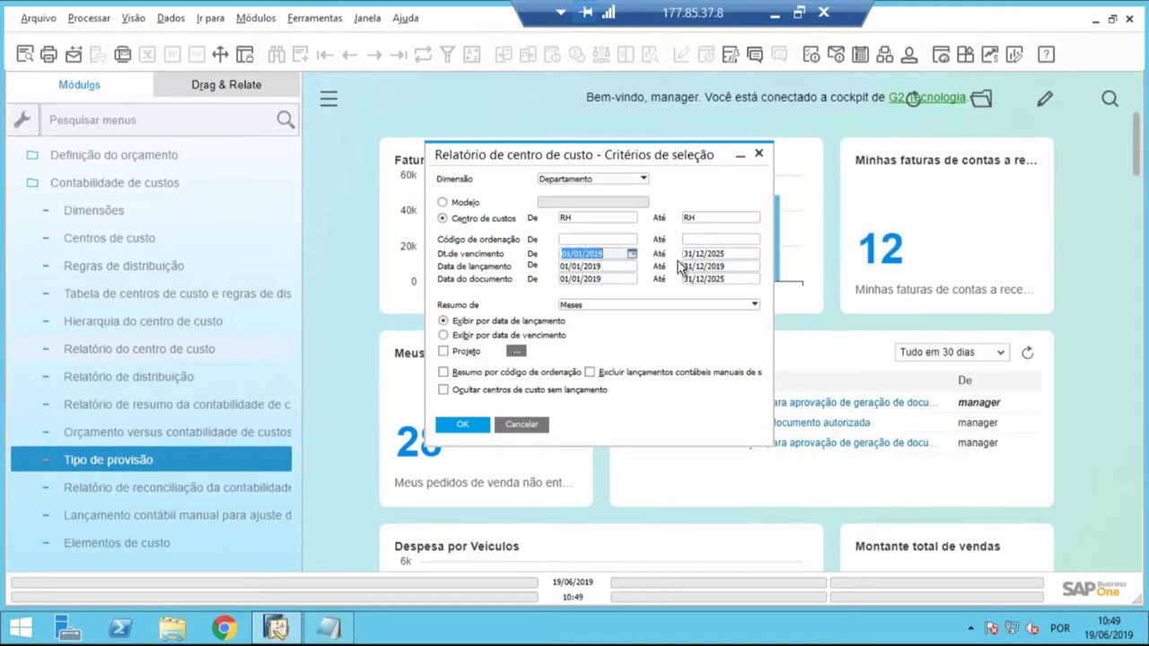
{"action": "left_click", "coordinate": [734, 252]}
{"action": "left_click", "coordinate": [727, 279]}
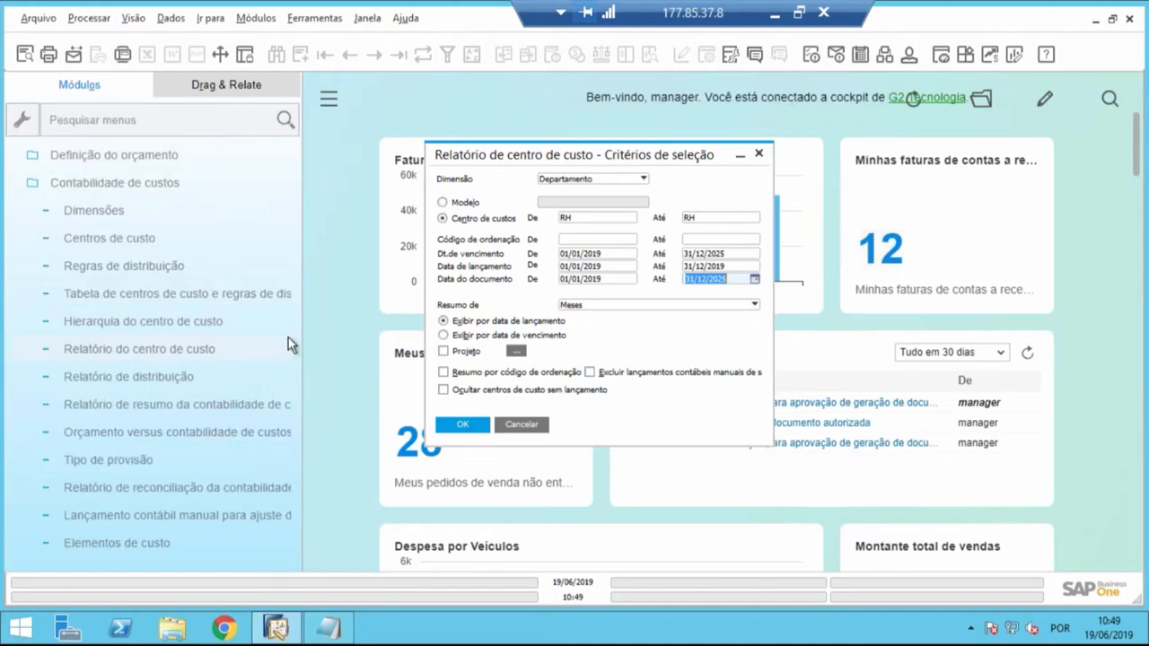
- Display the last recorded Nota Fiscal de Entrada to check its dates and distribution rule, and close it
{"action": "left_click_drag", "start_coordinate": [294, 338], "coordinate": [296, 142]}
{"action": "scroll", "coordinate": [158, 177], "scroll_direction": "up", "scroll_amount": 5}
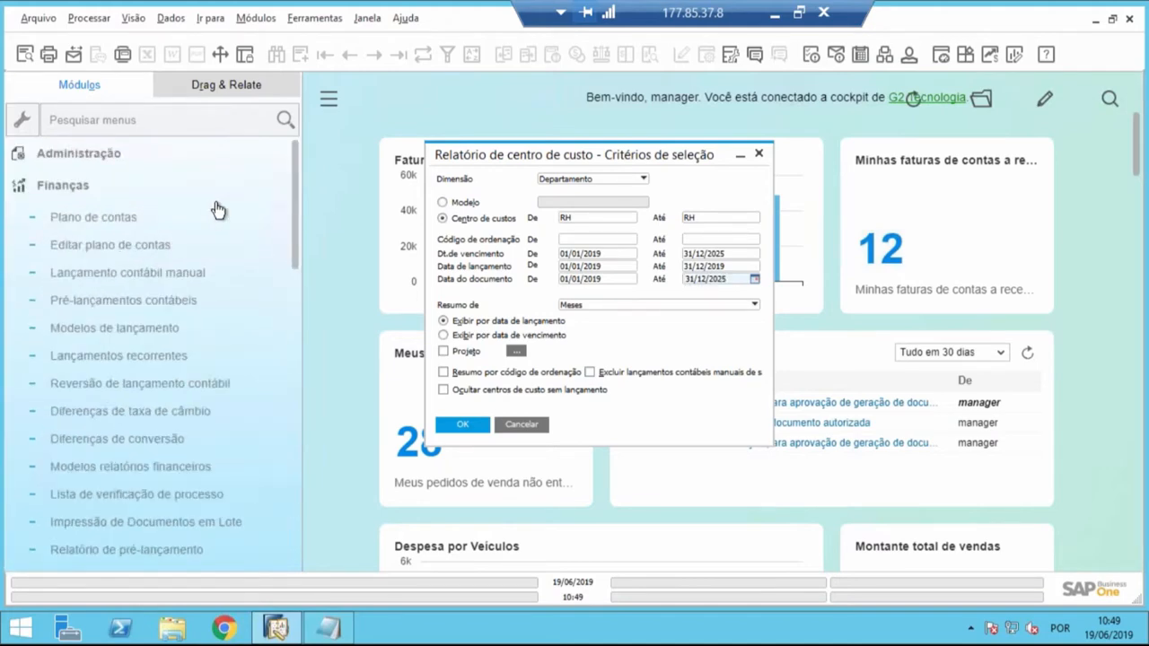
{"action": "left_click", "coordinate": [159, 188]}
{"action": "left_click", "coordinate": [90, 313]}
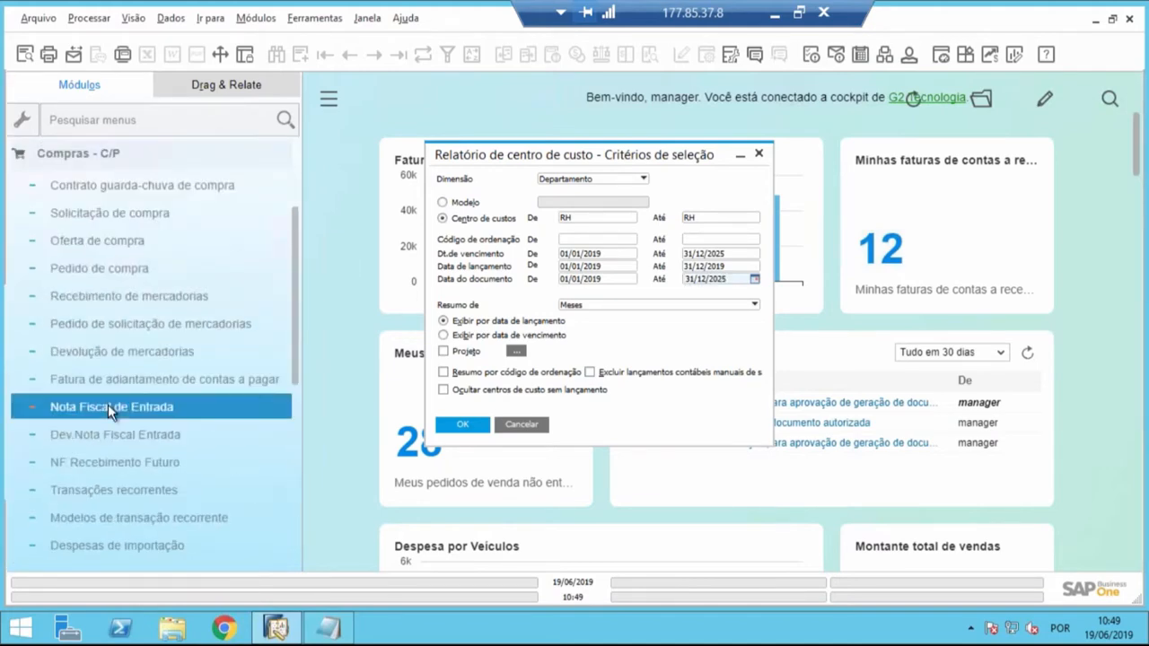
{"action": "left_click", "coordinate": [108, 406]}
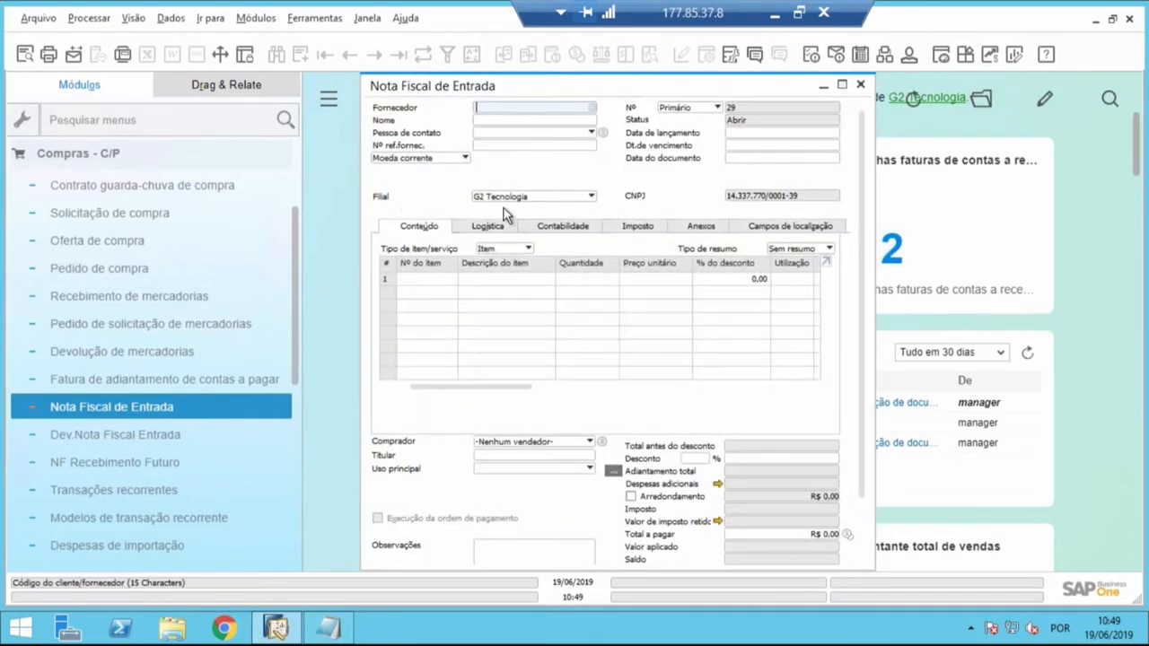
{"action": "double_click", "coordinate": [530, 95]}
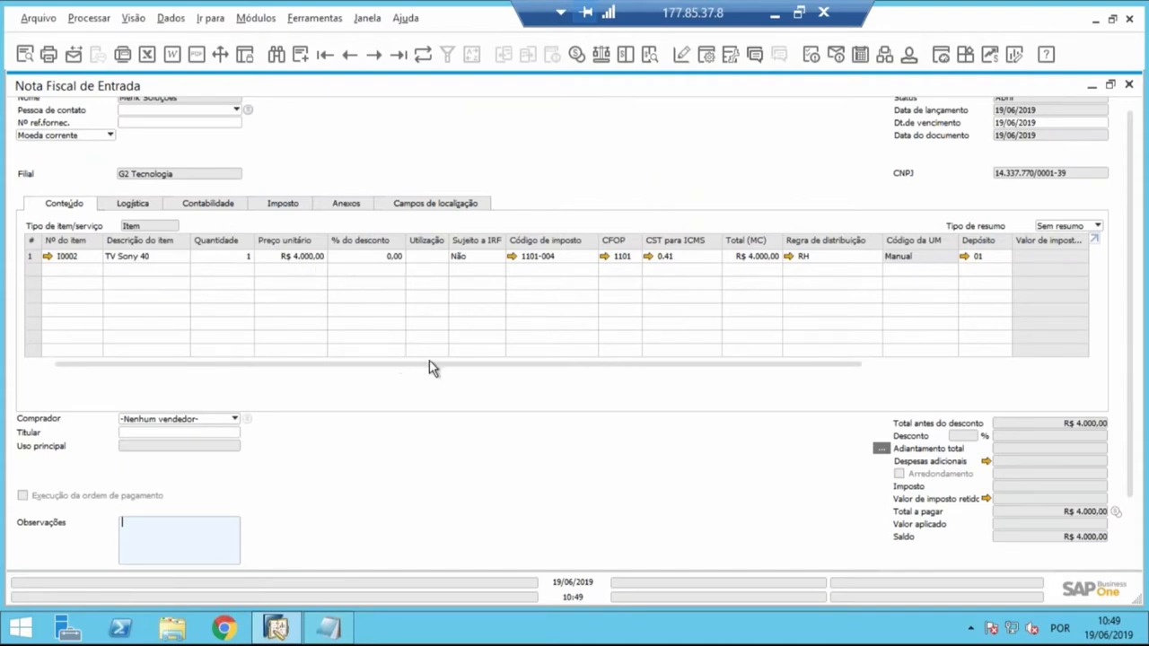
{"action": "double_click", "coordinate": [1034, 87]}
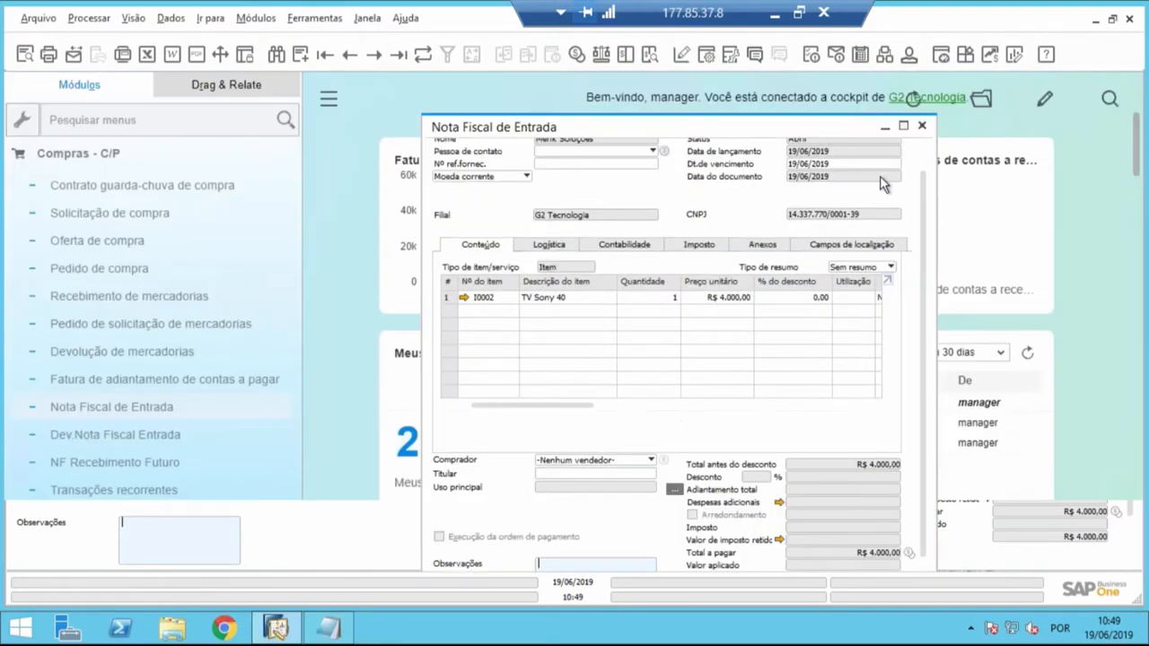
{"action": "left_click_drag", "start_coordinate": [863, 130], "coordinate": [734, 125]}
{"action": "left_click", "coordinate": [790, 123]}
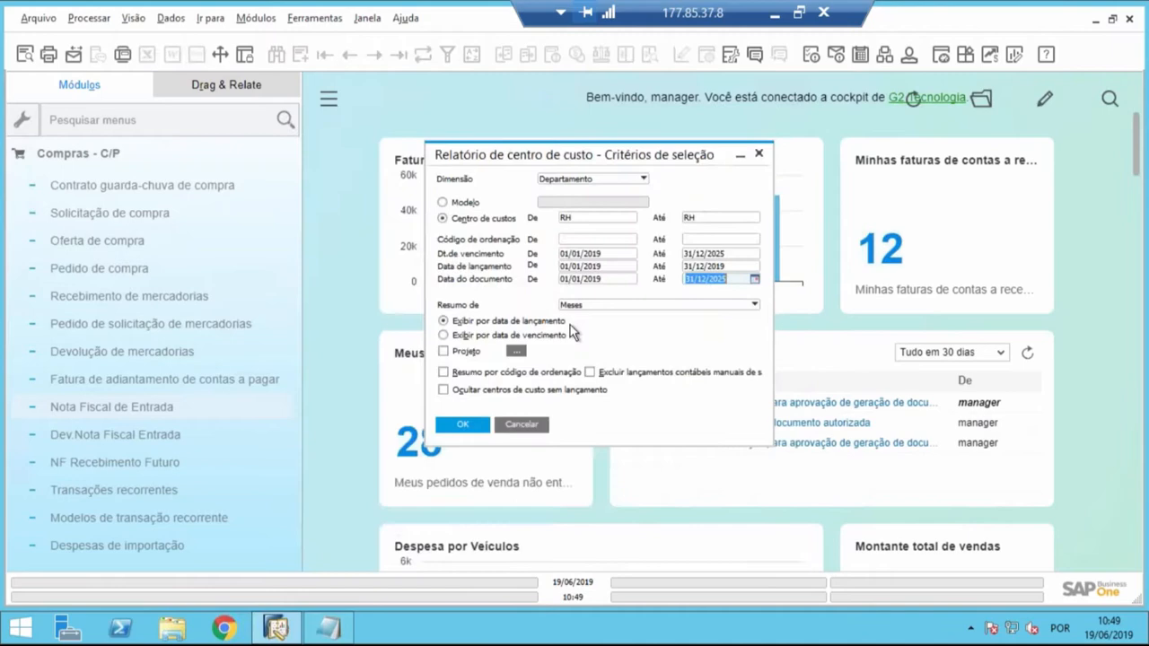
- Review the cost center and Data de lançamento ranges in the report's selection criteria
{"action": "left_click", "coordinate": [579, 218]}
{"action": "left_click", "coordinate": [721, 218]}
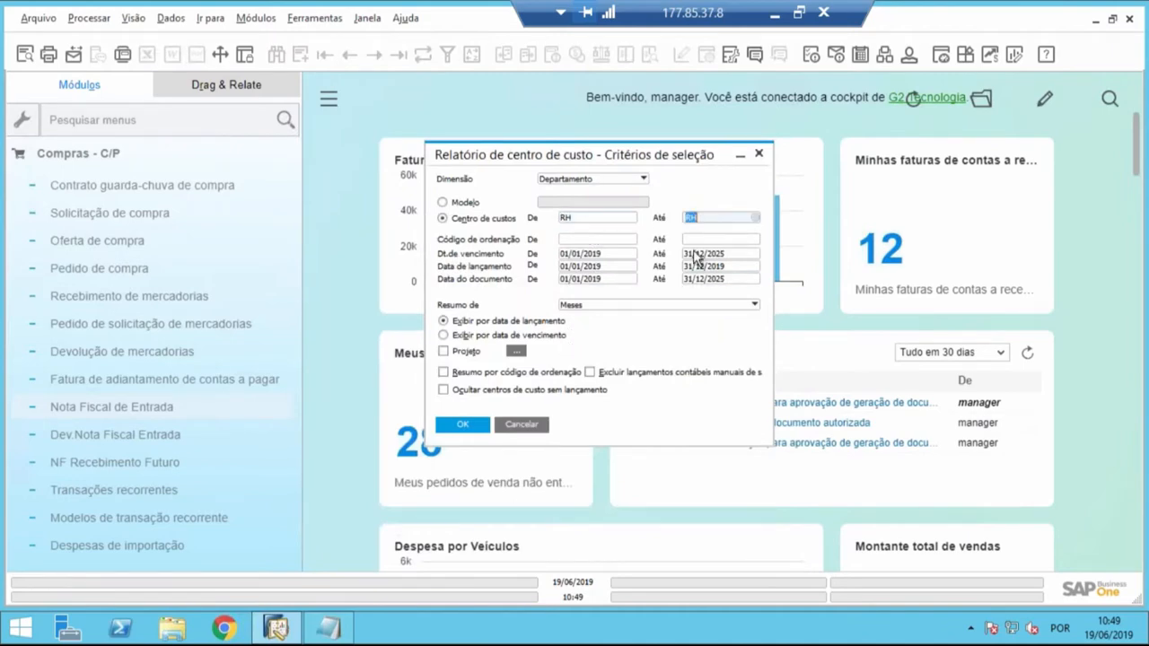
{"action": "left_click", "coordinate": [592, 266]}
{"action": "key", "text": "Tab"}
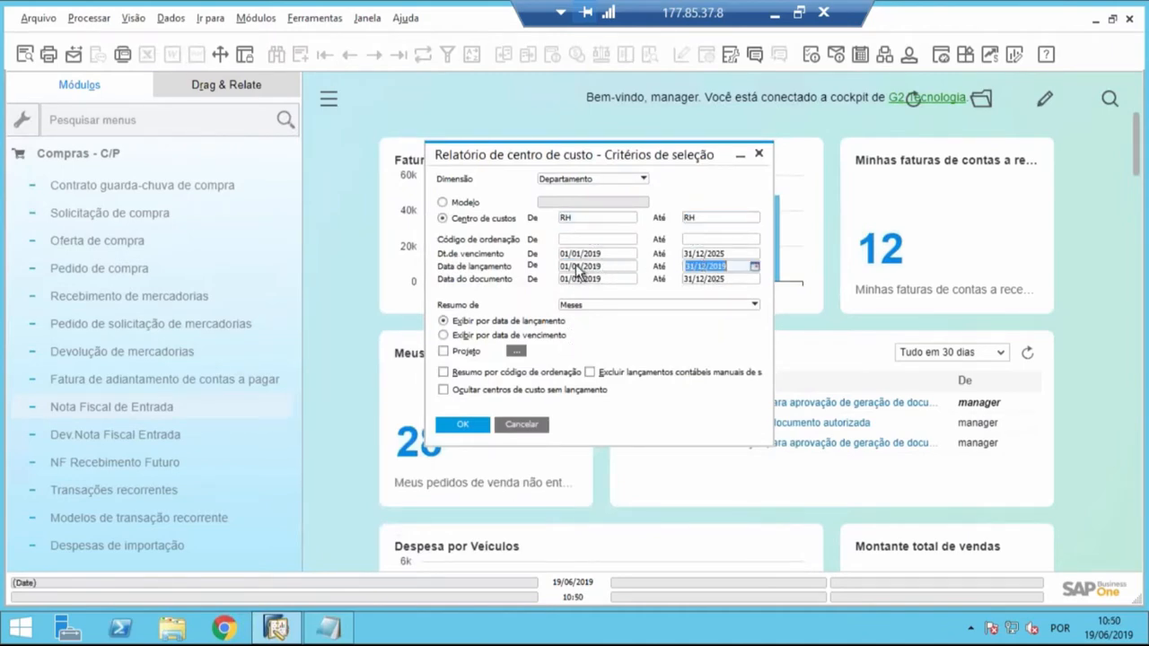
{"action": "left_click", "coordinate": [577, 267]}
{"action": "left_click", "coordinate": [709, 269]}
- Reselect Departamento as the report's dimension and keep Meses as the summary period
{"action": "left_click", "coordinate": [641, 179]}
{"action": "left_click", "coordinate": [624, 194]}
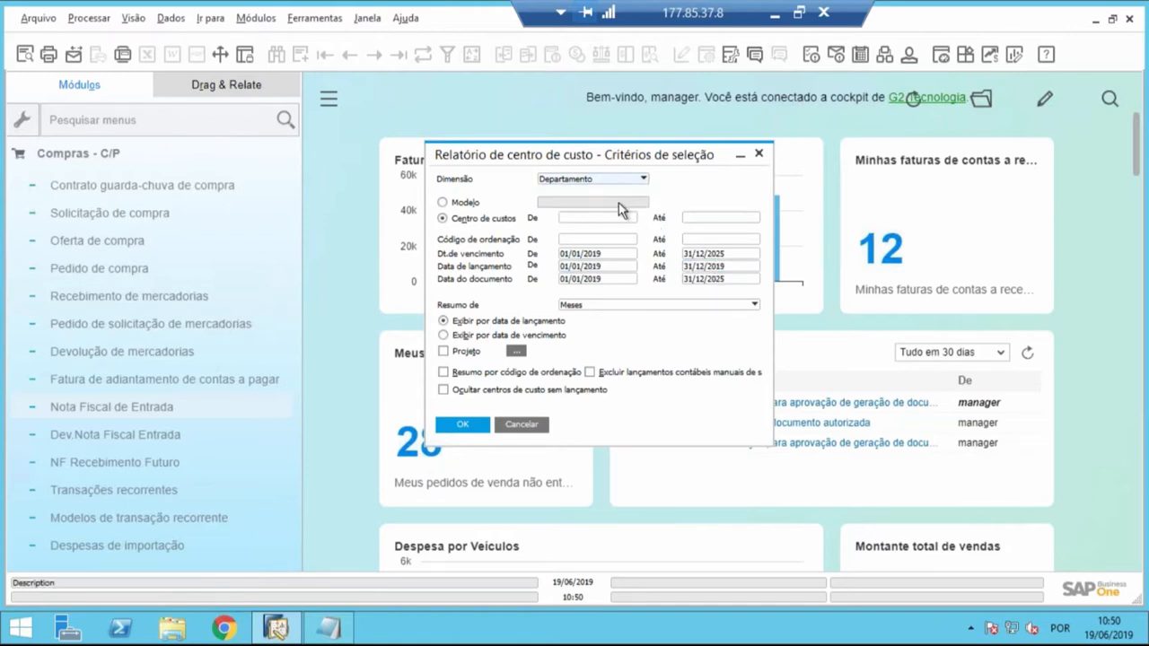
{"action": "left_click", "coordinate": [600, 308]}
{"action": "left_click", "coordinate": [600, 306]}
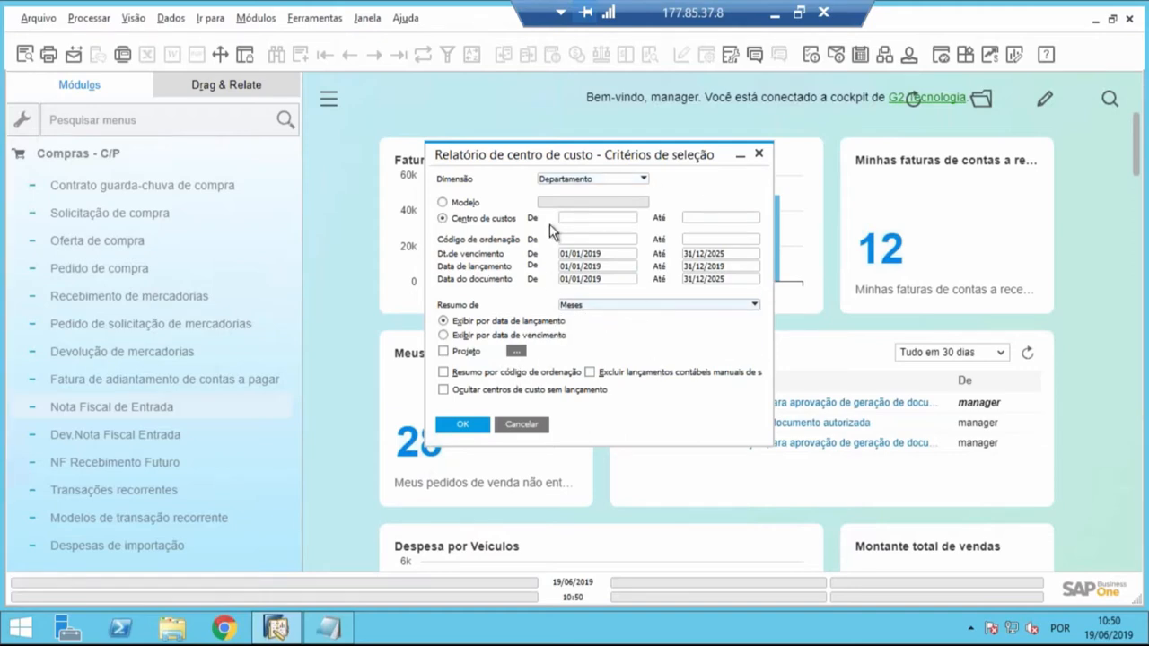
- Run the cost center report for cost centers RH to RH, keeping Meses as the summary period
{"action": "left_click", "coordinate": [619, 304]}
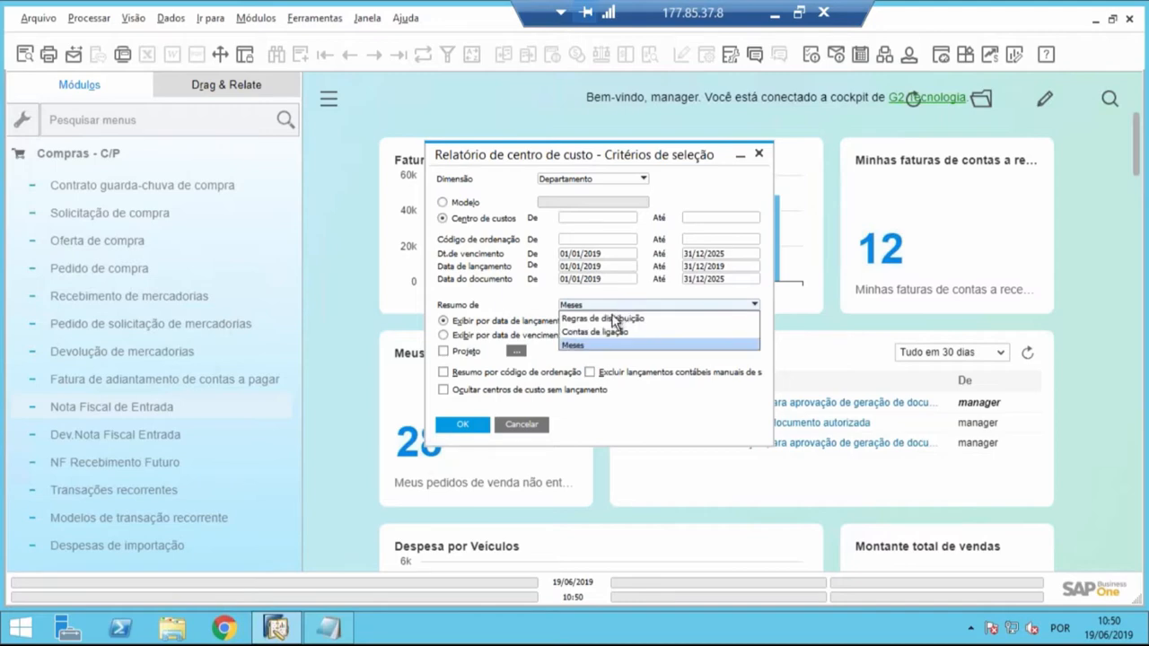
{"action": "left_click", "coordinate": [596, 347]}
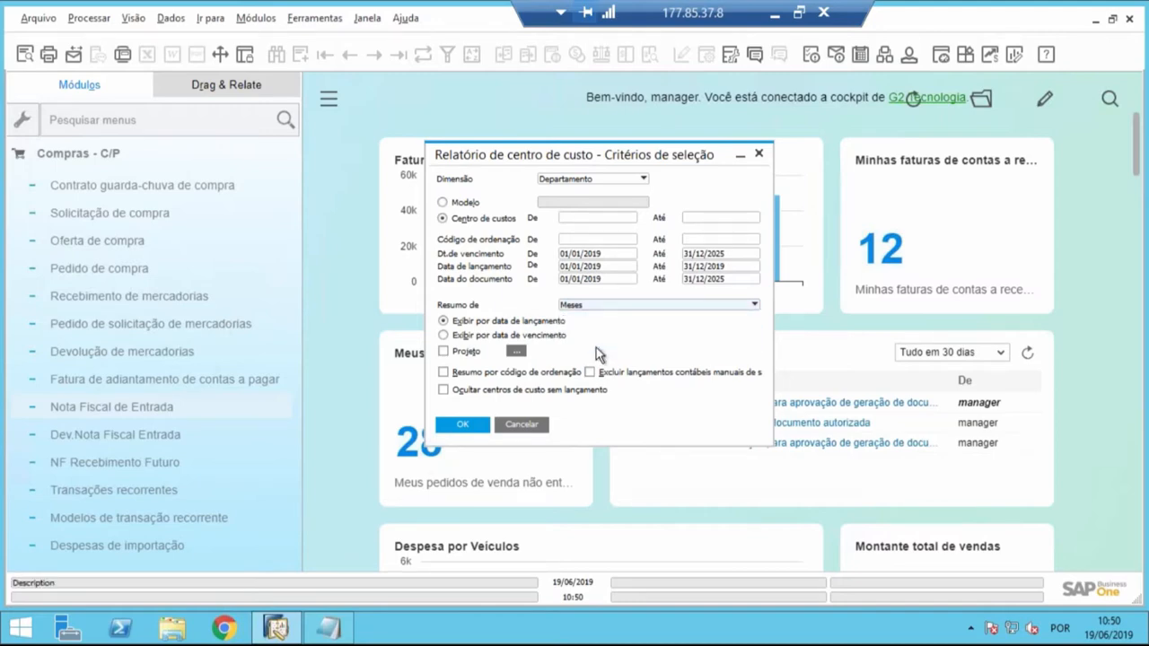
{"action": "left_click", "coordinate": [617, 219]}
{"action": "type", "text": "RH"}
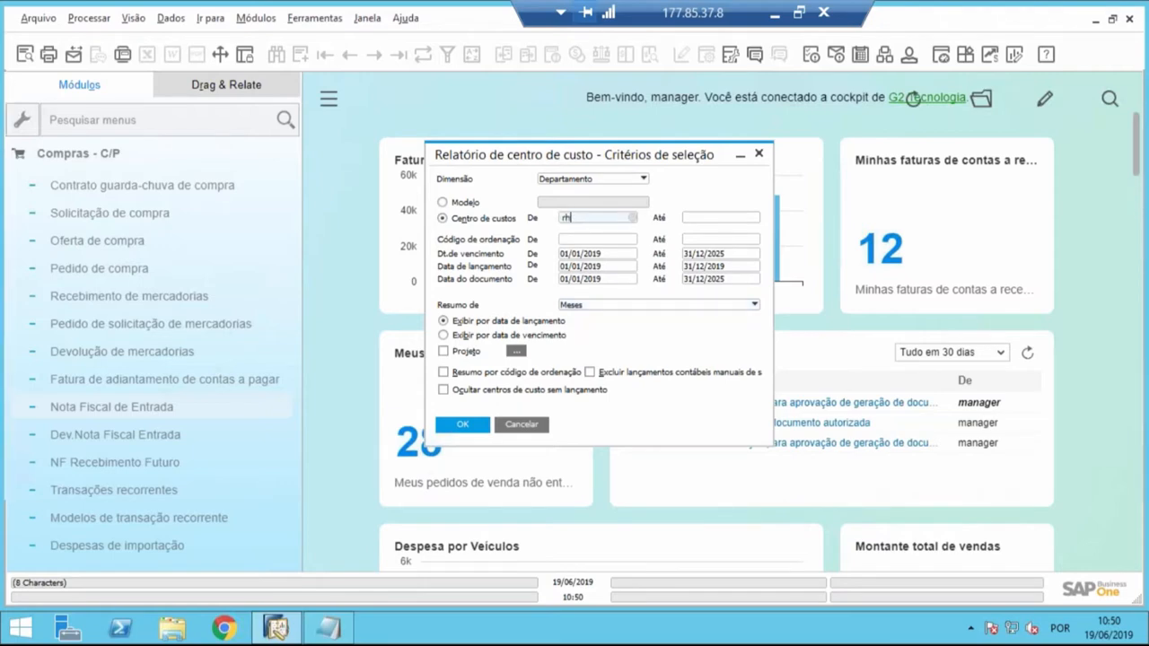
{"action": "key", "text": "Tab"}
{"action": "key", "text": "Tab"}
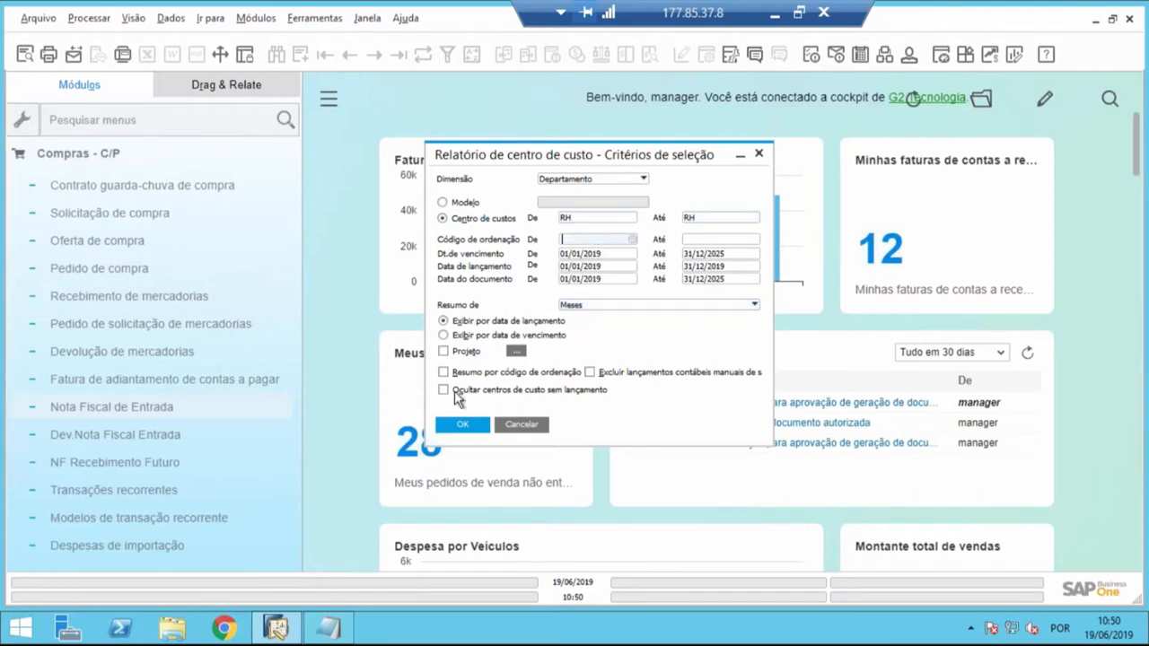
{"action": "left_click", "coordinate": [461, 425]}
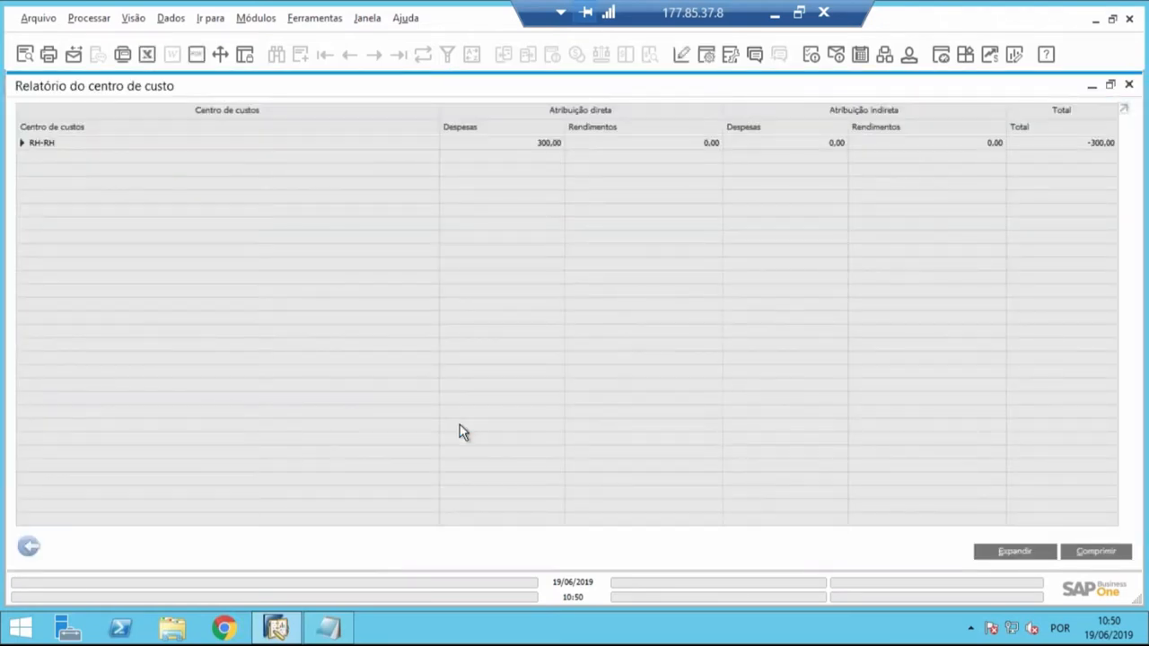
- Expand the RH cost center to examine its monthly expenses, and close the report and its selection criteria
{"action": "left_click", "coordinate": [22, 144]}
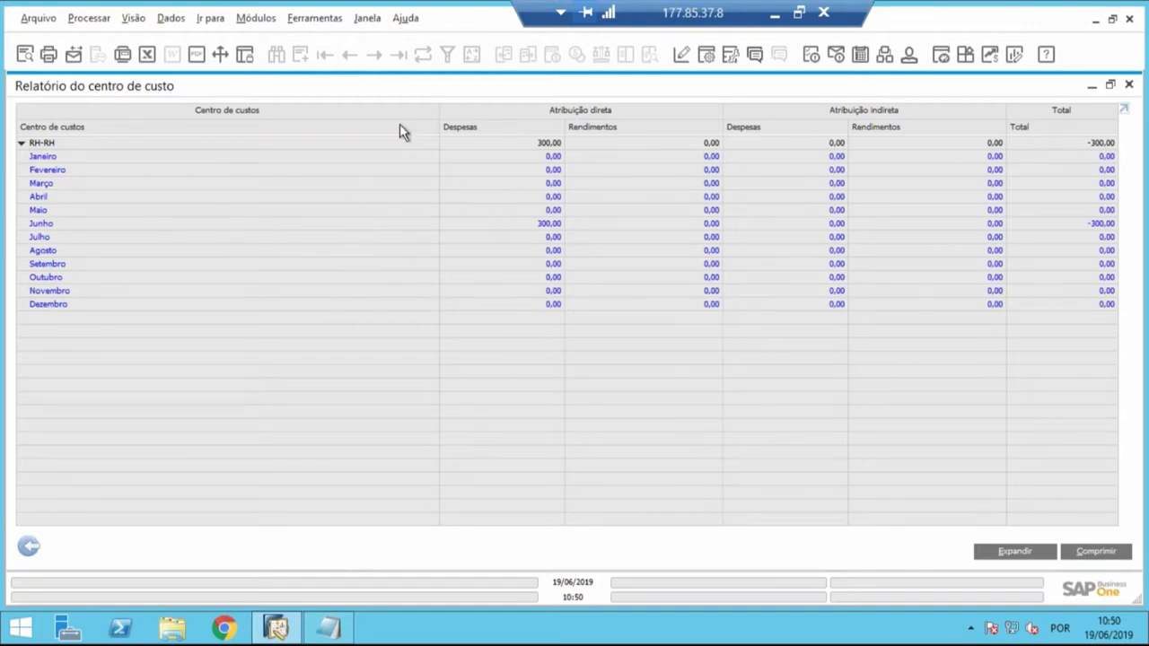
{"action": "double_click", "coordinate": [399, 90]}
{"action": "double_click", "coordinate": [515, 191]}
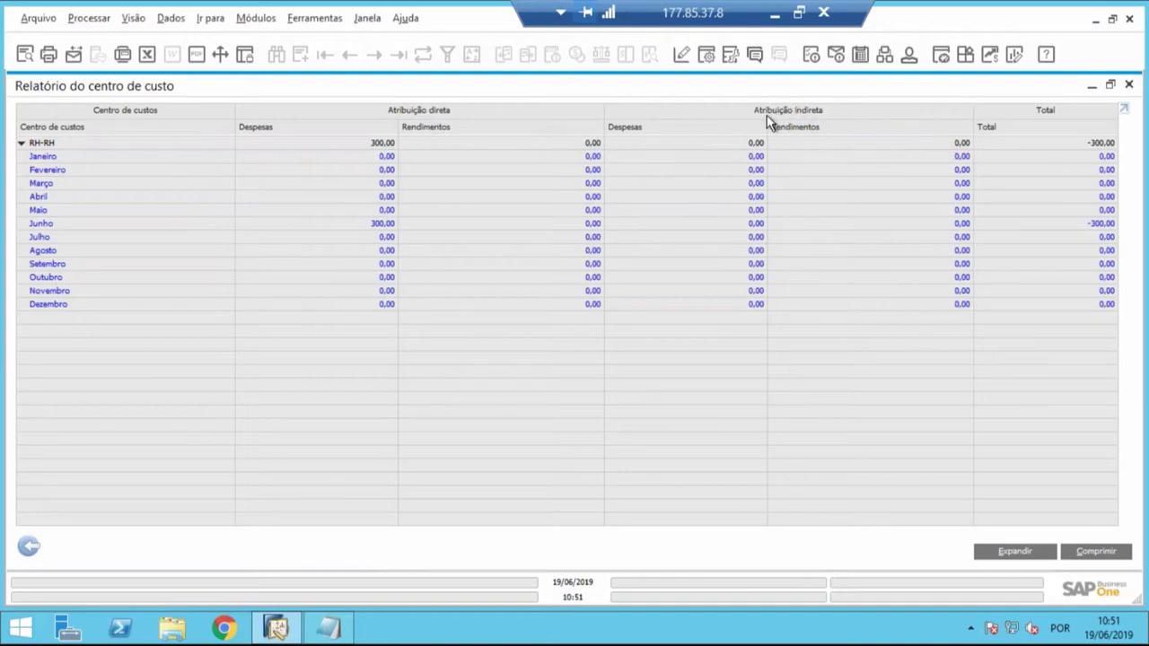
{"action": "double_click", "coordinate": [813, 87]}
{"action": "left_click", "coordinate": [853, 128]}
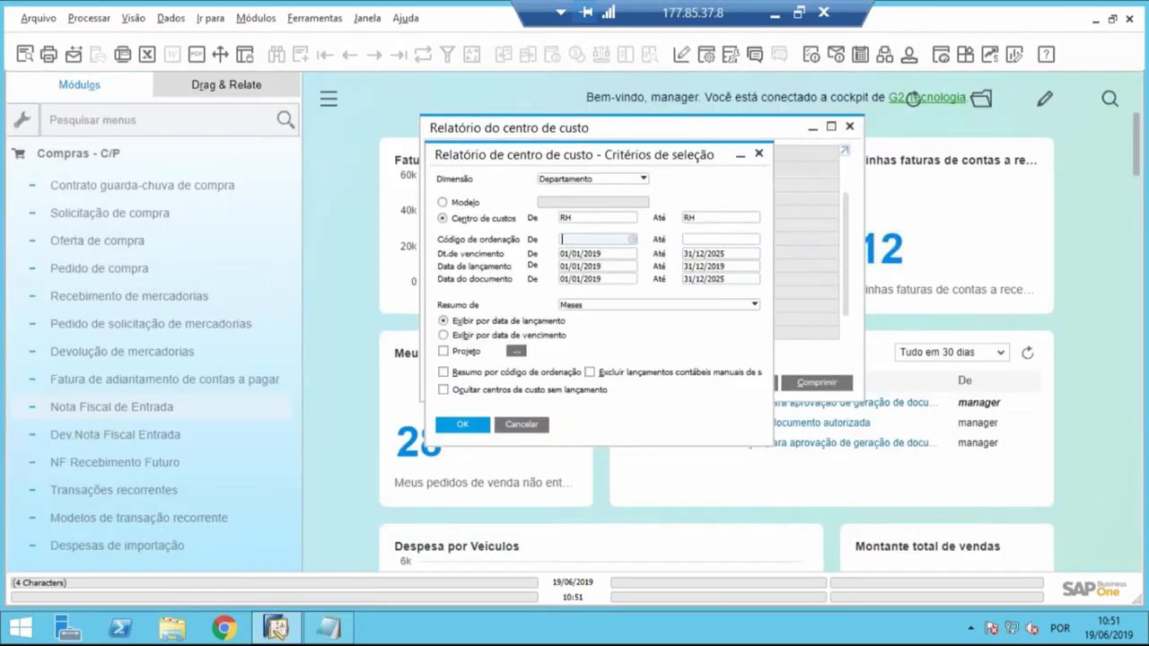
{"action": "left_click", "coordinate": [521, 425]}
- Open the last recorded Nota Fiscal de Entrada and display the journal entry linked in its accounting data
{"action": "left_click", "coordinate": [166, 157]}
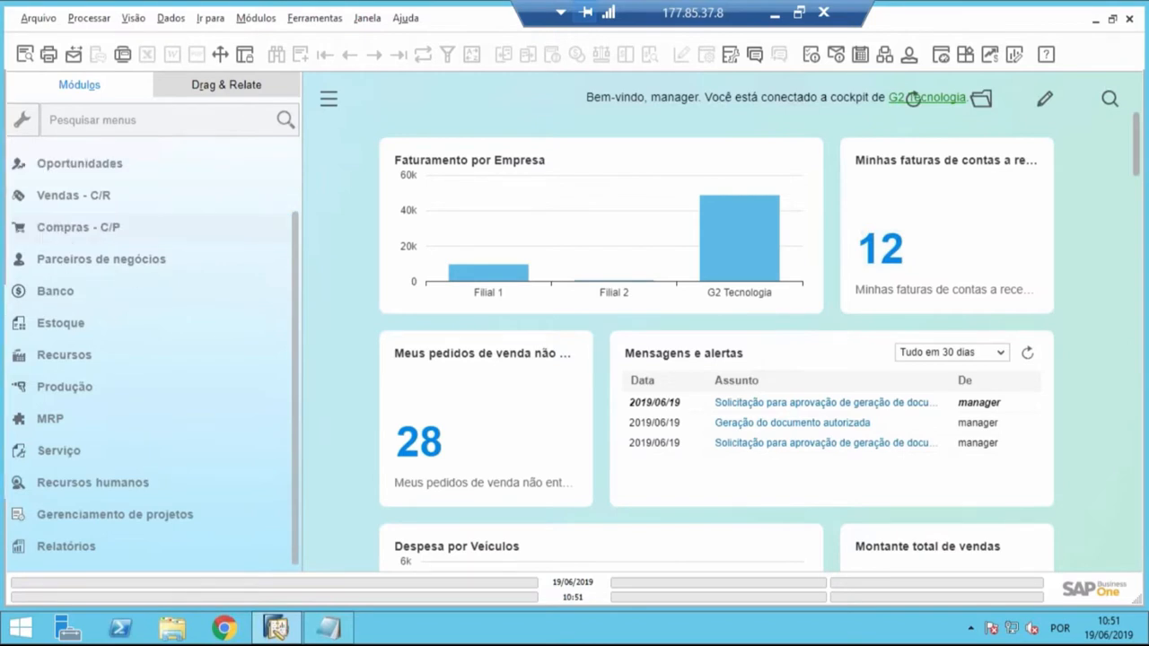
{"action": "left_click", "coordinate": [65, 229]}
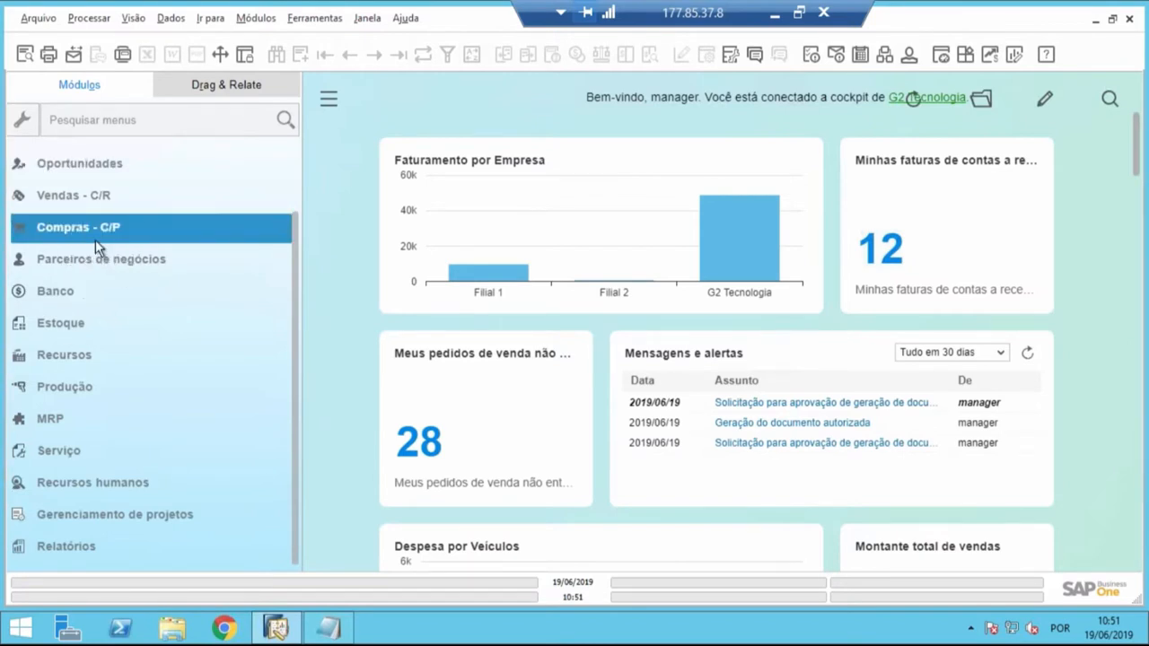
{"action": "left_click", "coordinate": [105, 408]}
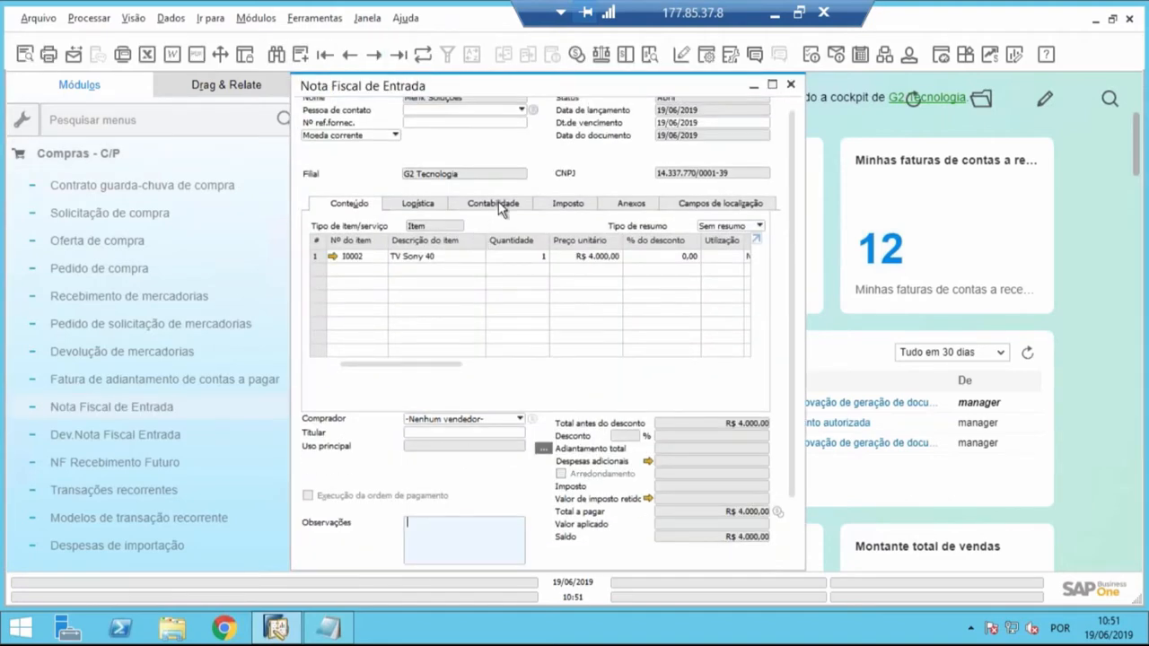
{"action": "left_click", "coordinate": [498, 203]}
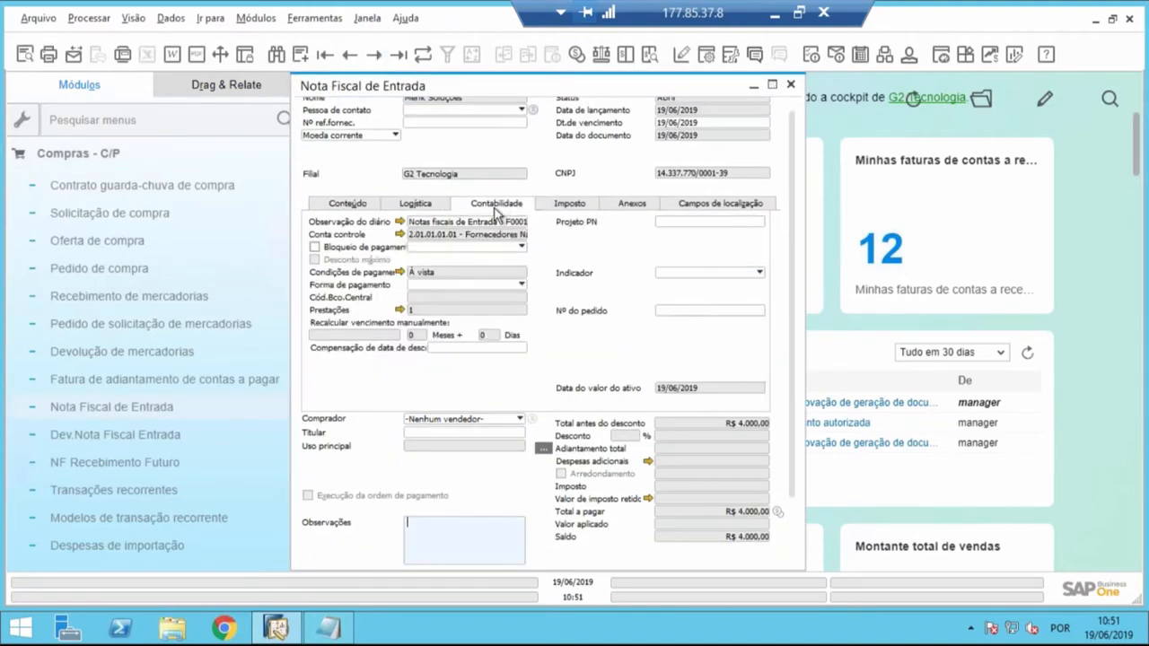
{"action": "left_click", "coordinate": [400, 220]}
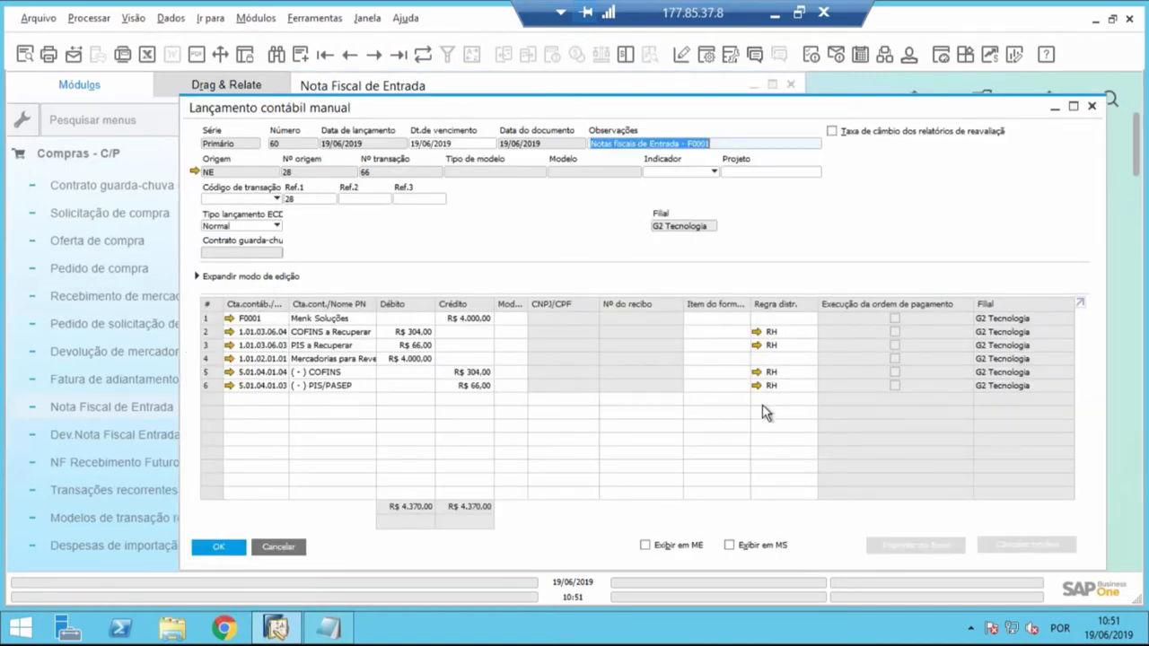
- Set the distribution rule of journal line 4, the merchandise debit, to RH, and update and close the entry
{"action": "left_click", "coordinate": [770, 358]}
{"action": "type", "text": "RH"}
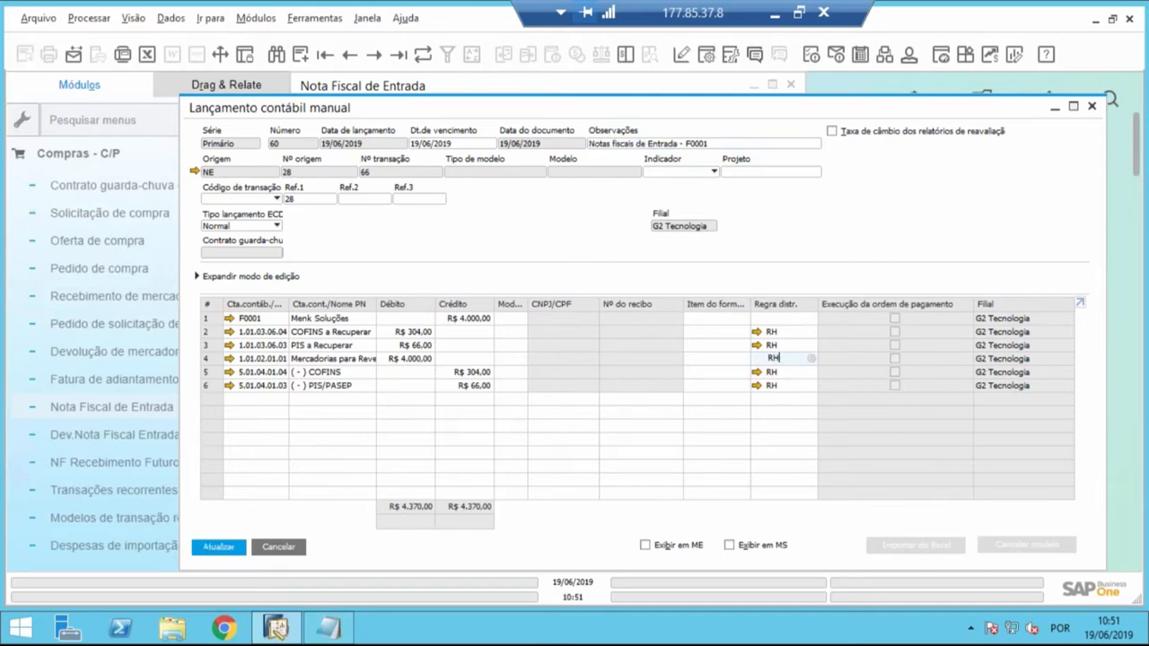
{"action": "key", "text": "Tab"}
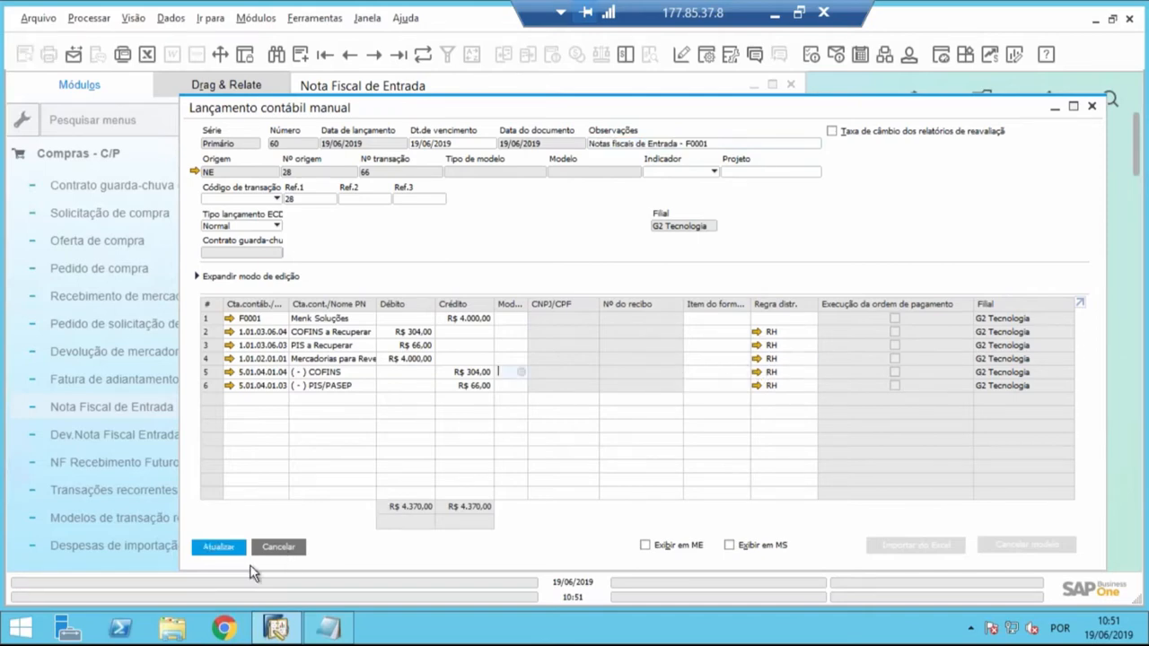
{"action": "left_click", "coordinate": [231, 549]}
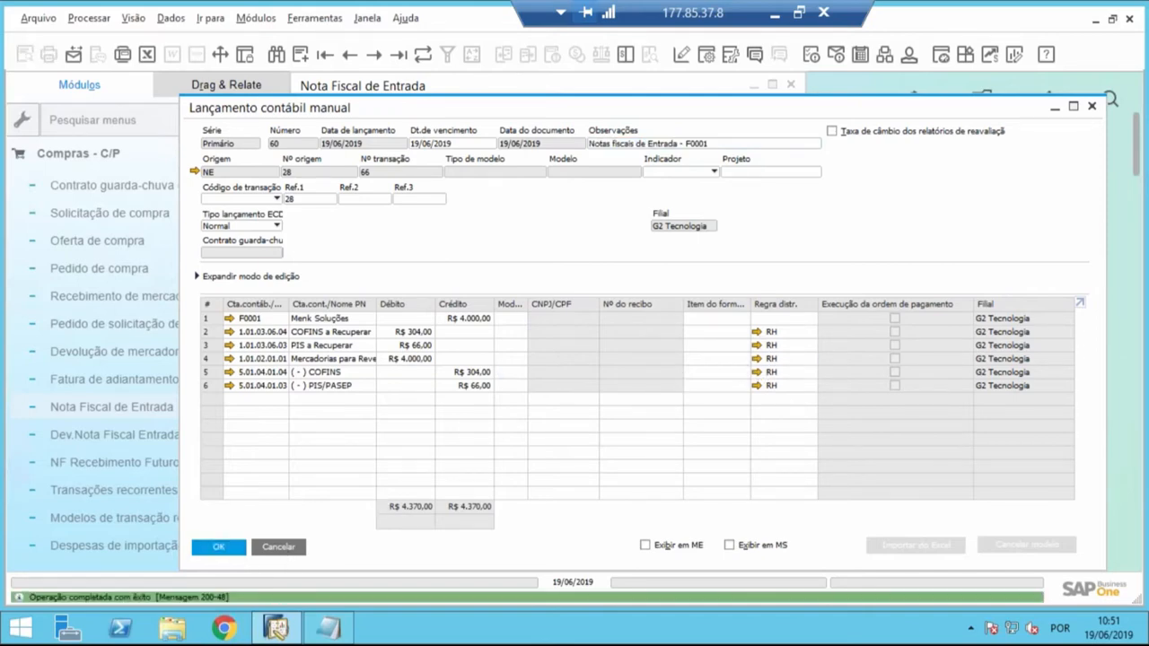
{"action": "left_click", "coordinate": [230, 547]}
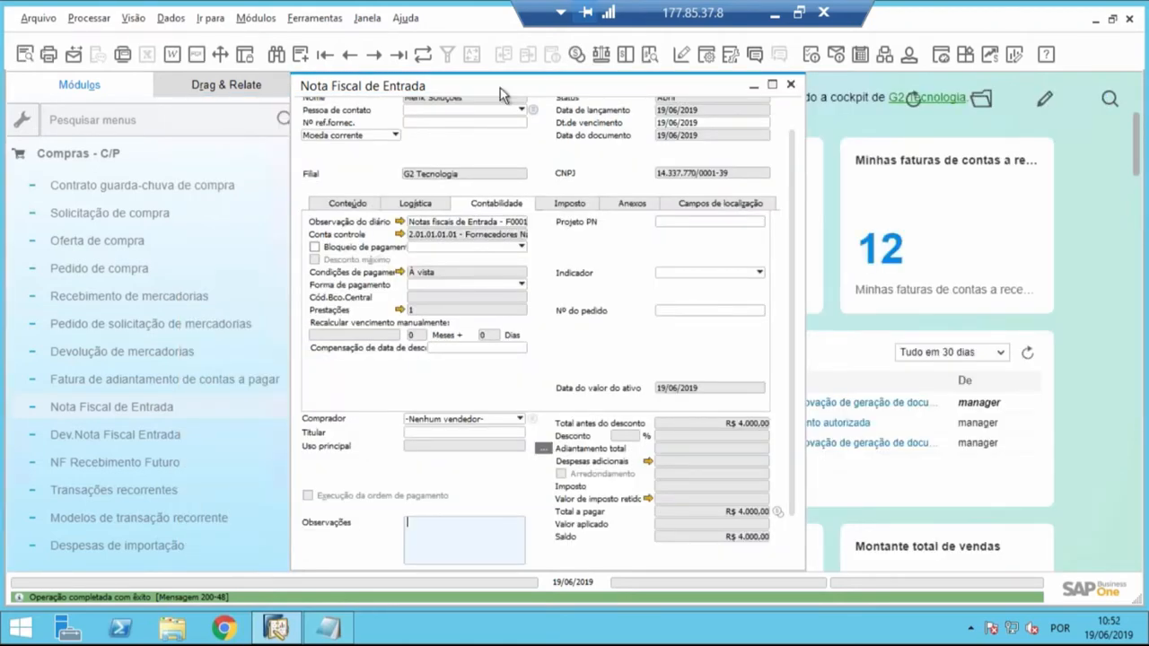
- Review the invoice's item line under Conteúdo and reopen its linked journal entry
{"action": "left_click", "coordinate": [349, 205]}
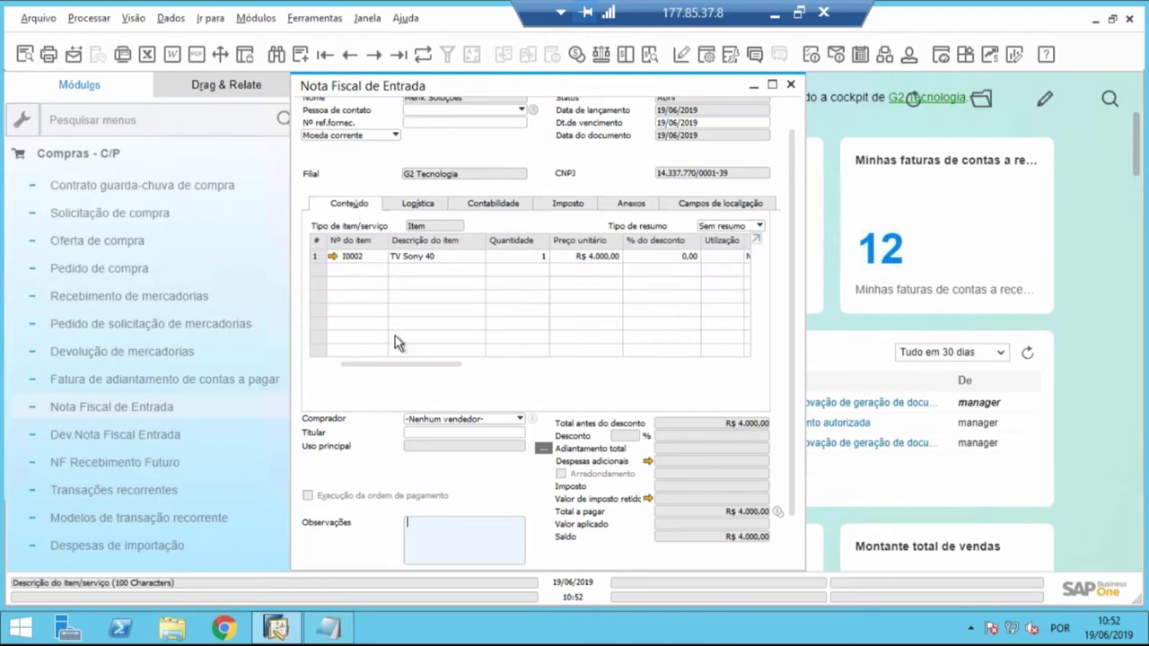
{"action": "left_click_drag", "start_coordinate": [408, 364], "coordinate": [372, 365]}
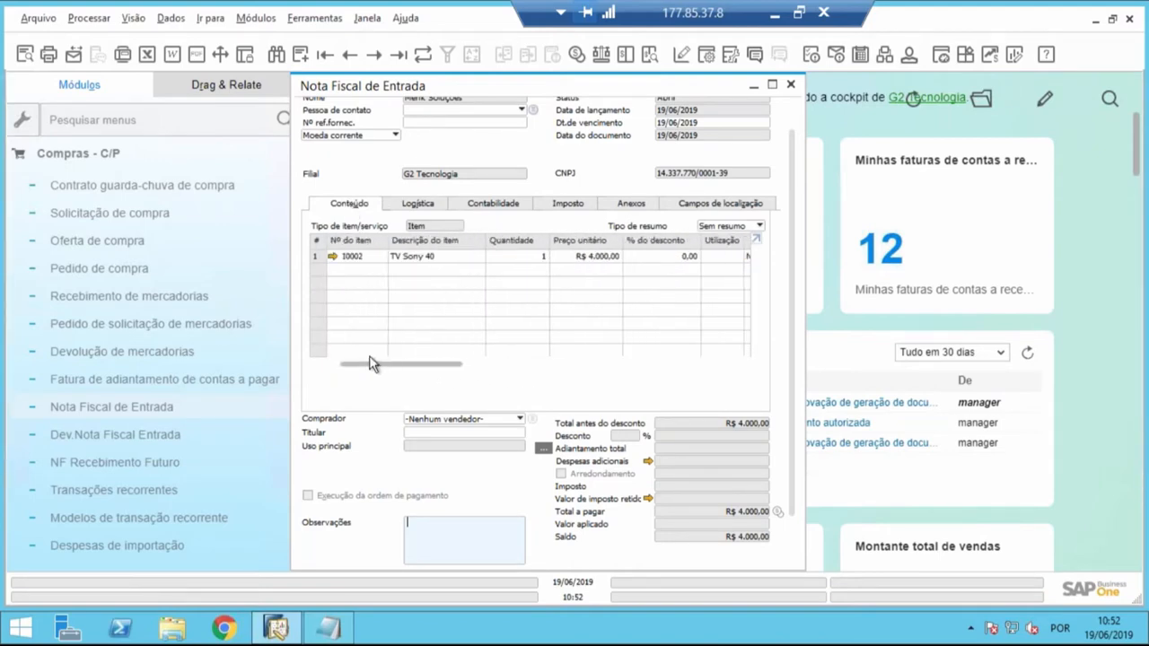
{"action": "left_click", "coordinate": [490, 205]}
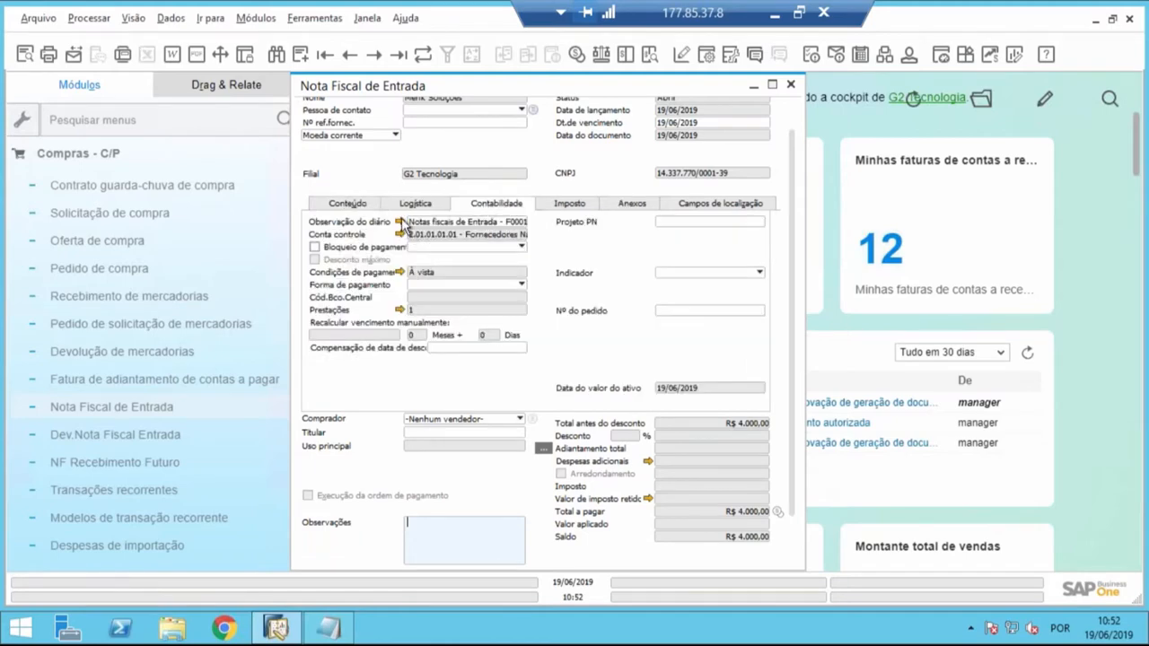
{"action": "left_click", "coordinate": [400, 222]}
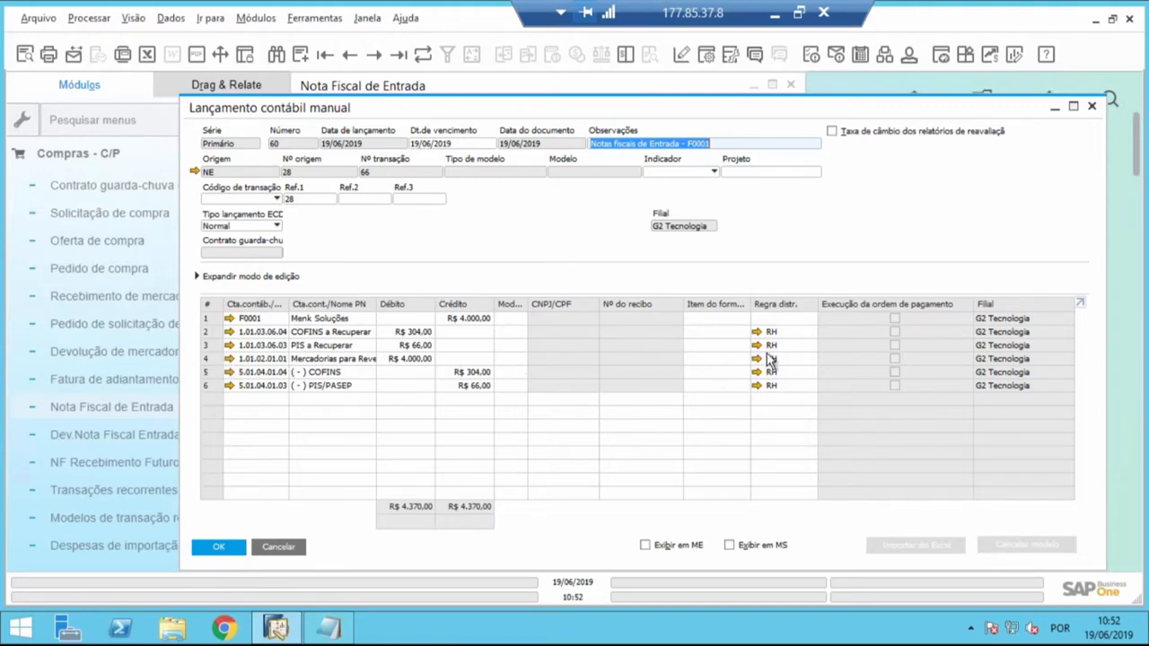
- Set the distribution rule of the Menk Soluções supplier line to RH, update the journal entry, and close the invoice
{"action": "left_click", "coordinate": [799, 317]}
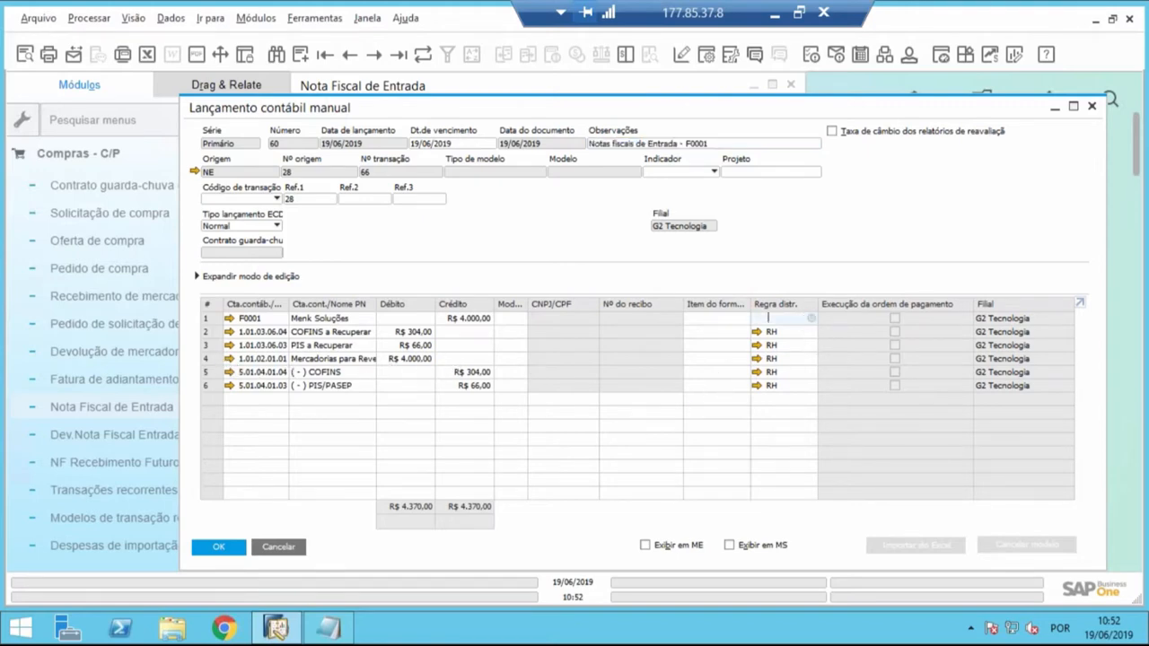
{"action": "type", "text": "RH"}
{"action": "key", "text": "Tab"}
{"action": "key", "text": "Return"}
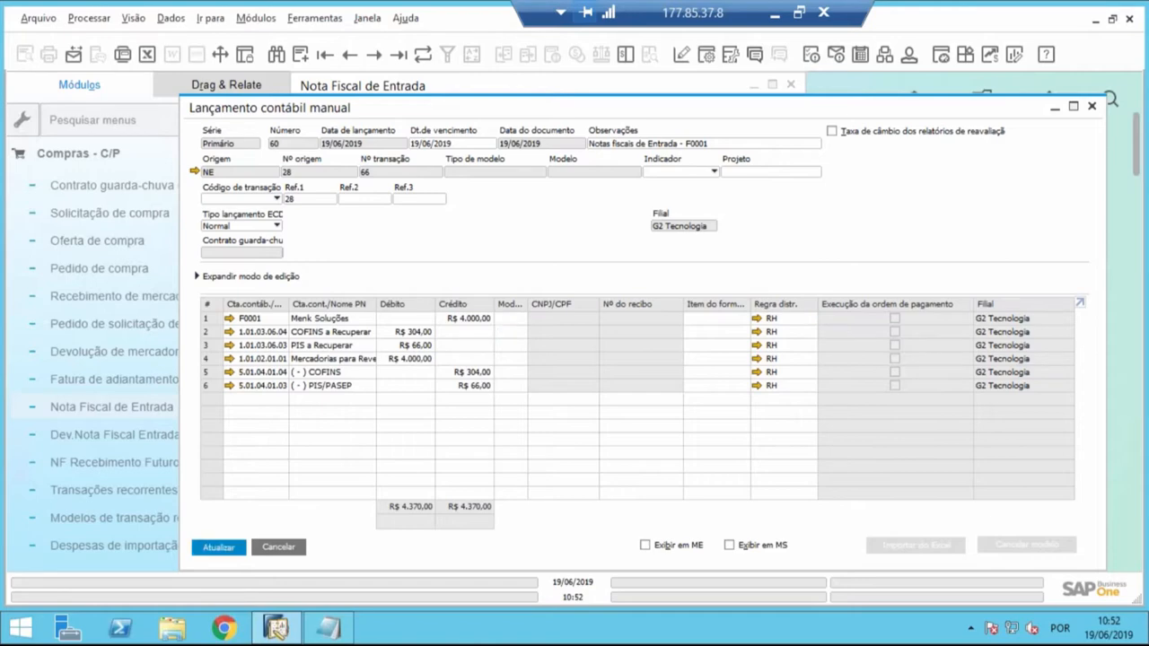
{"action": "left_click", "coordinate": [235, 548]}
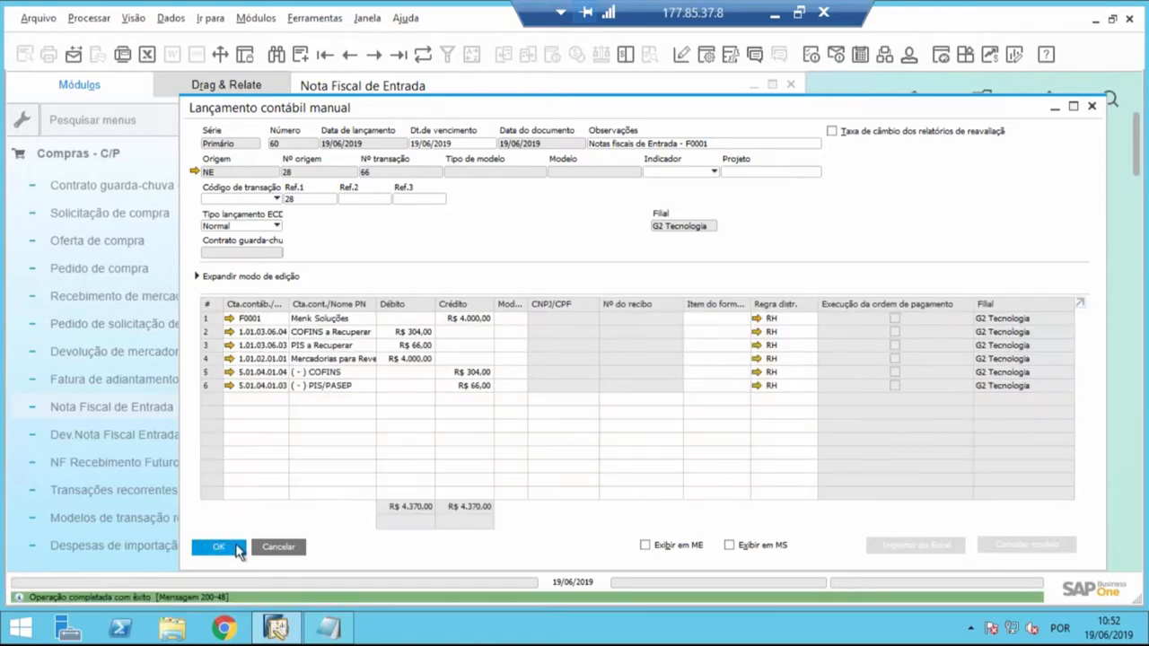
{"action": "left_click", "coordinate": [236, 548]}
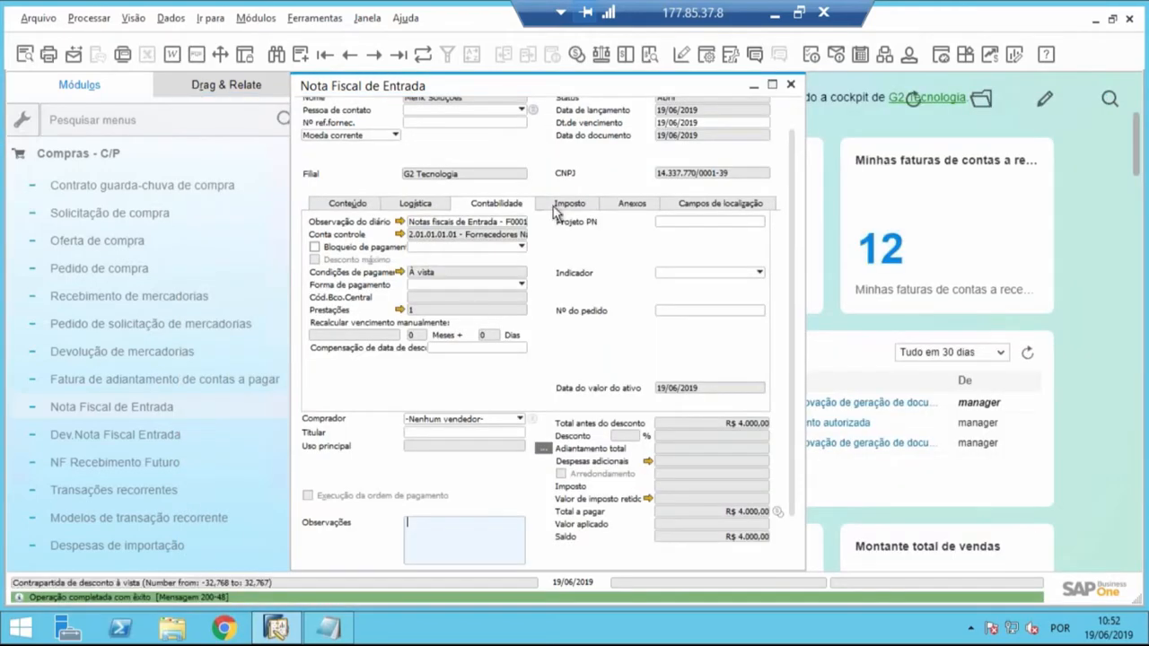
{"action": "left_click", "coordinate": [791, 85]}
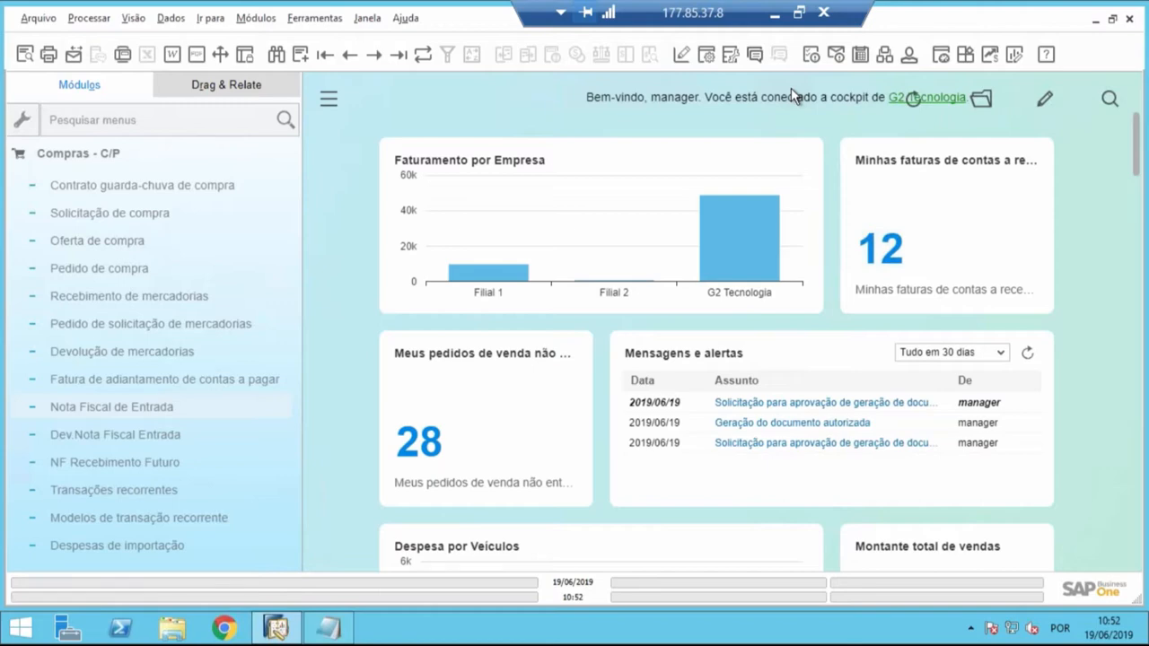
- Open Configurações gerais from Inicialização do sistema in the Administração module
{"action": "left_click", "coordinate": [144, 157]}
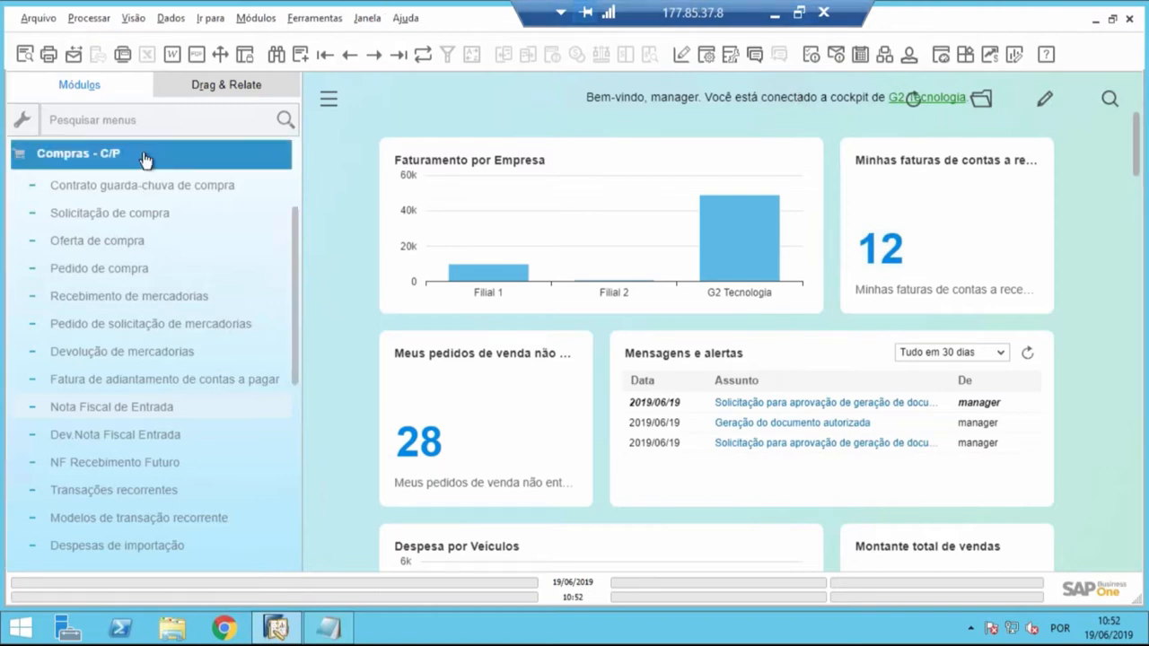
{"action": "left_click", "coordinate": [144, 157]}
{"action": "left_click", "coordinate": [159, 190]}
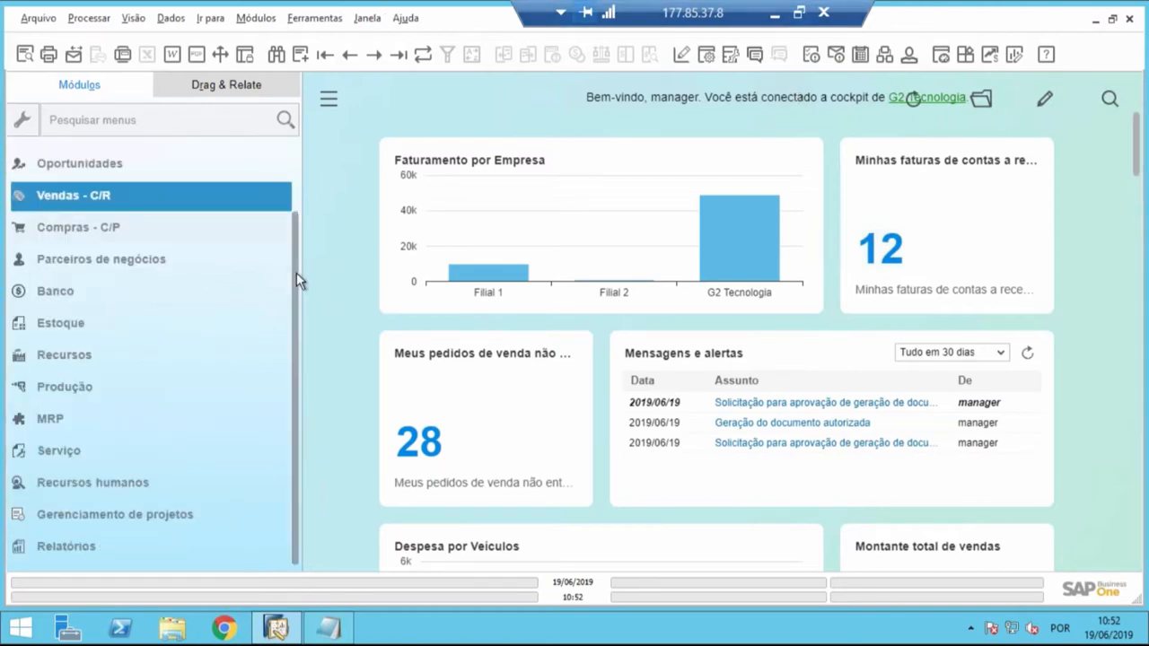
{"action": "left_click_drag", "start_coordinate": [296, 272], "coordinate": [296, 191]}
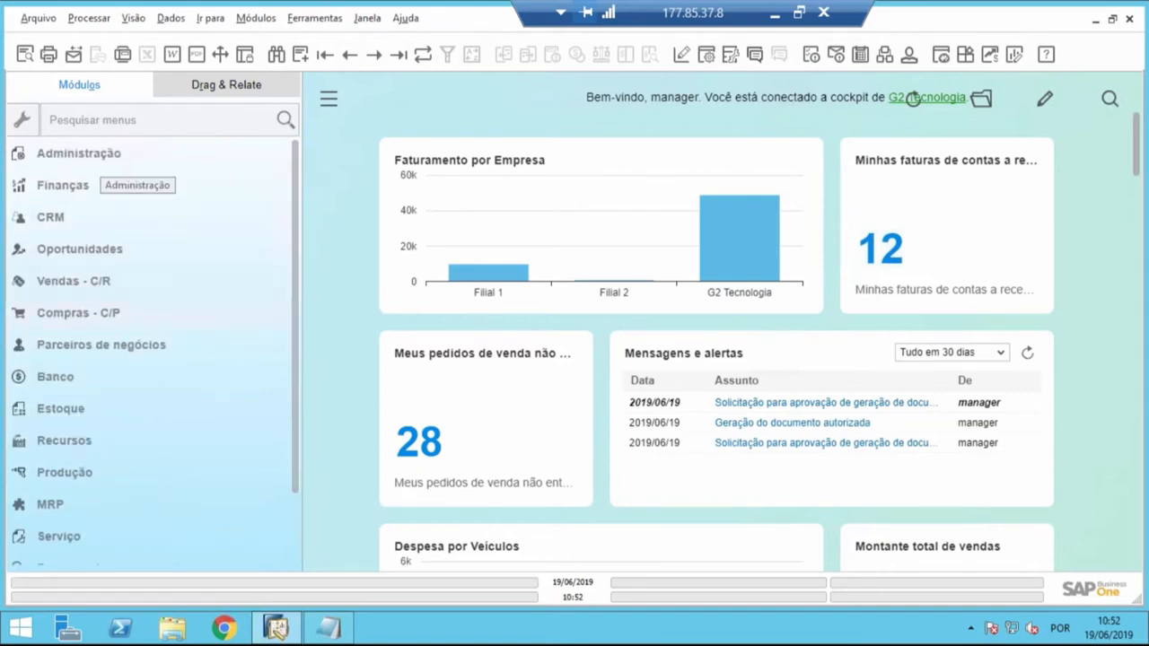
{"action": "left_click", "coordinate": [93, 155]}
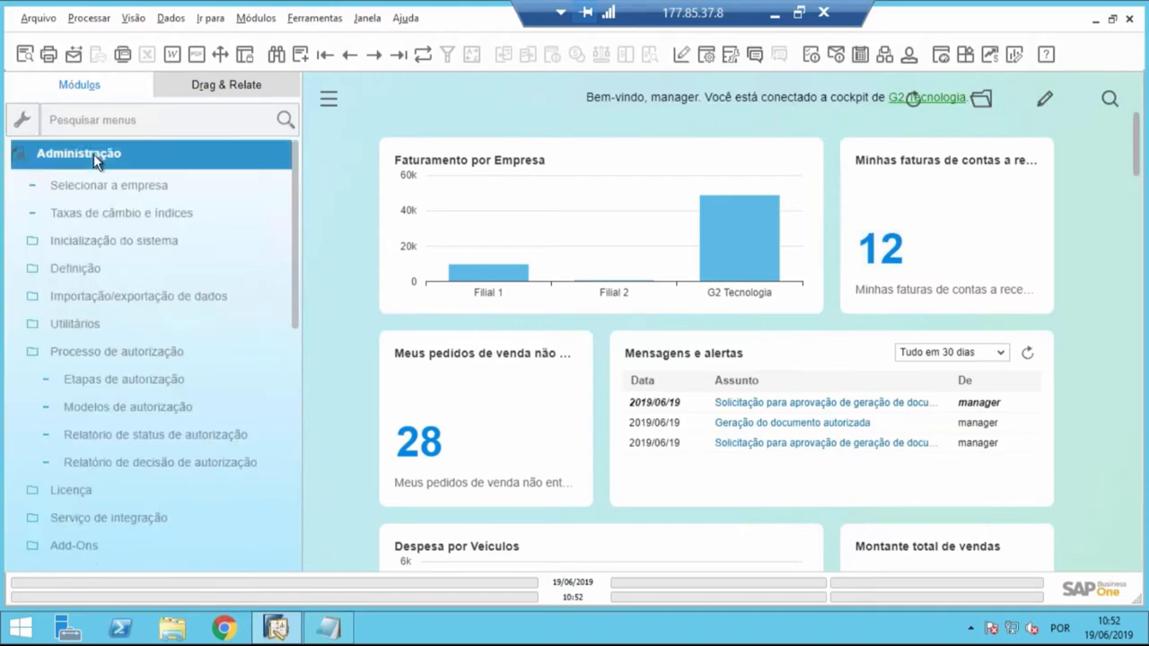
{"action": "left_click", "coordinate": [88, 247]}
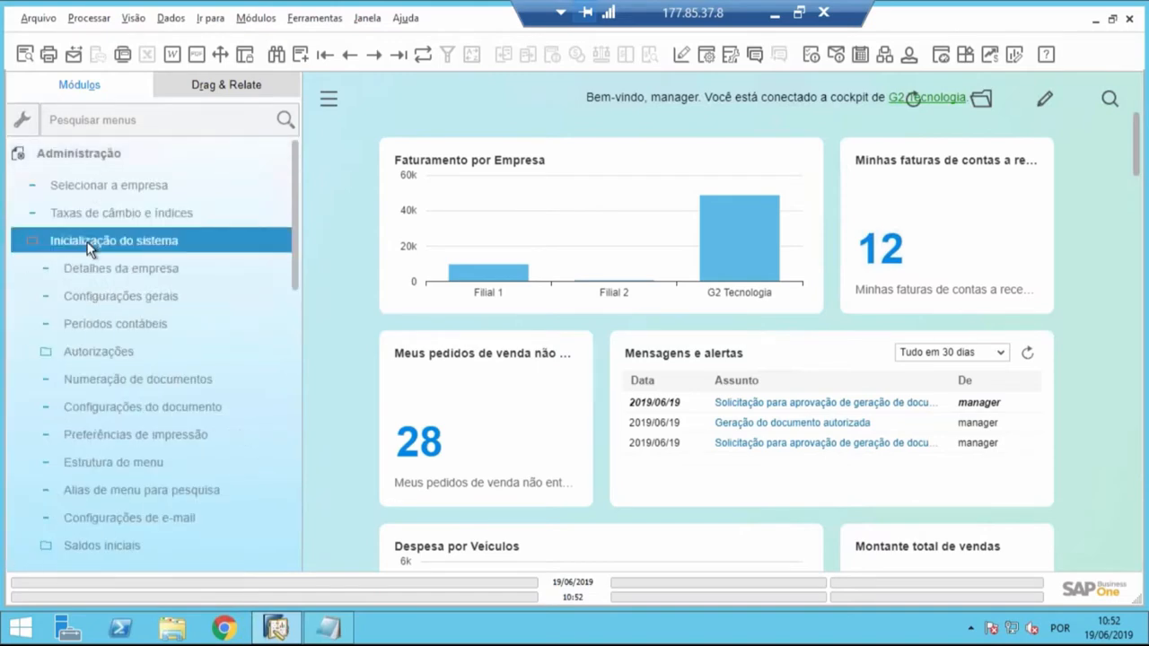
{"action": "left_click", "coordinate": [97, 296]}
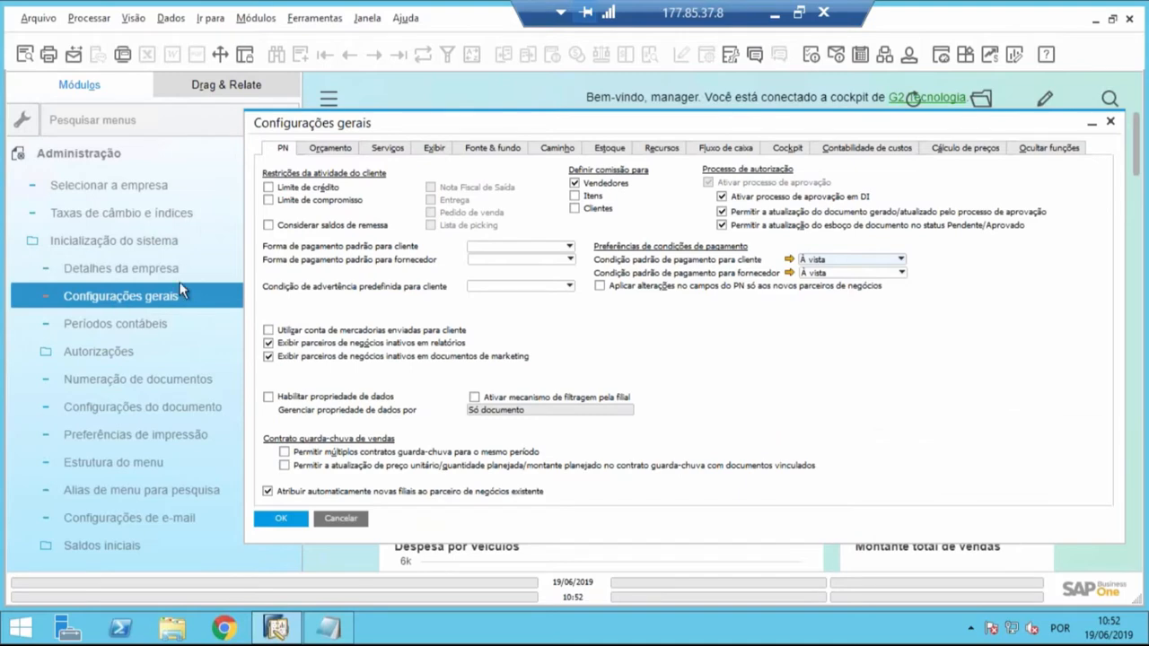
- Display the Contabilidade de custos settings to examine the multidimension and distribution rule options
{"action": "left_click_drag", "start_coordinate": [490, 129], "coordinate": [432, 118]}
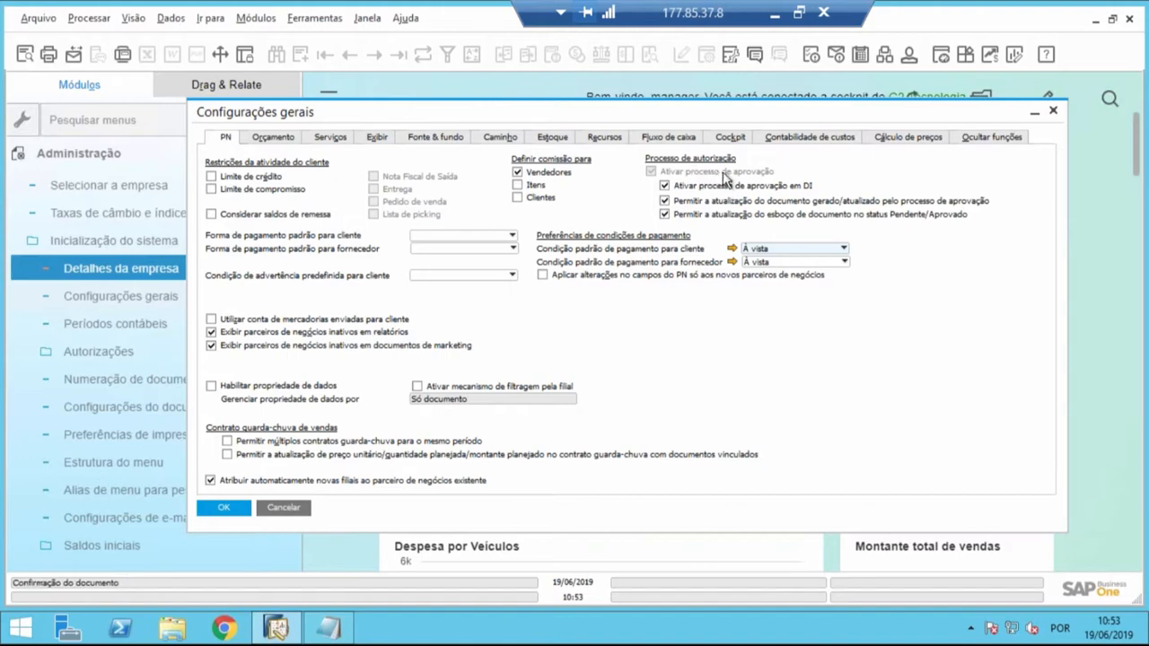
{"action": "left_click", "coordinate": [831, 135]}
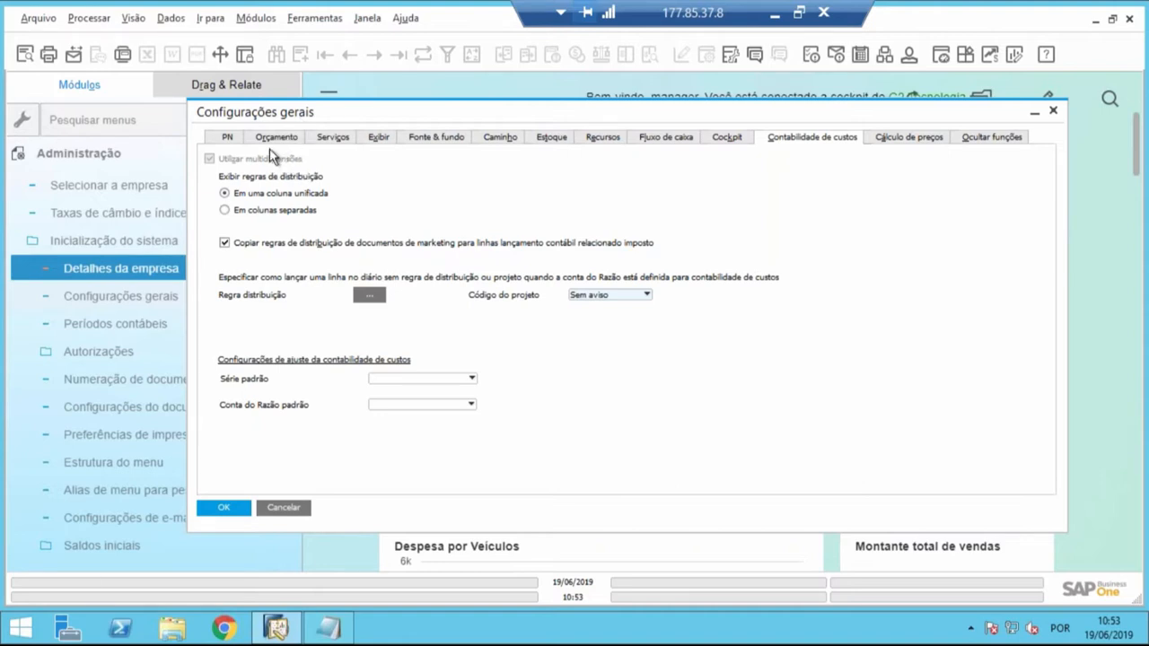
{"action": "left_click_drag", "start_coordinate": [364, 110], "coordinate": [478, 110]}
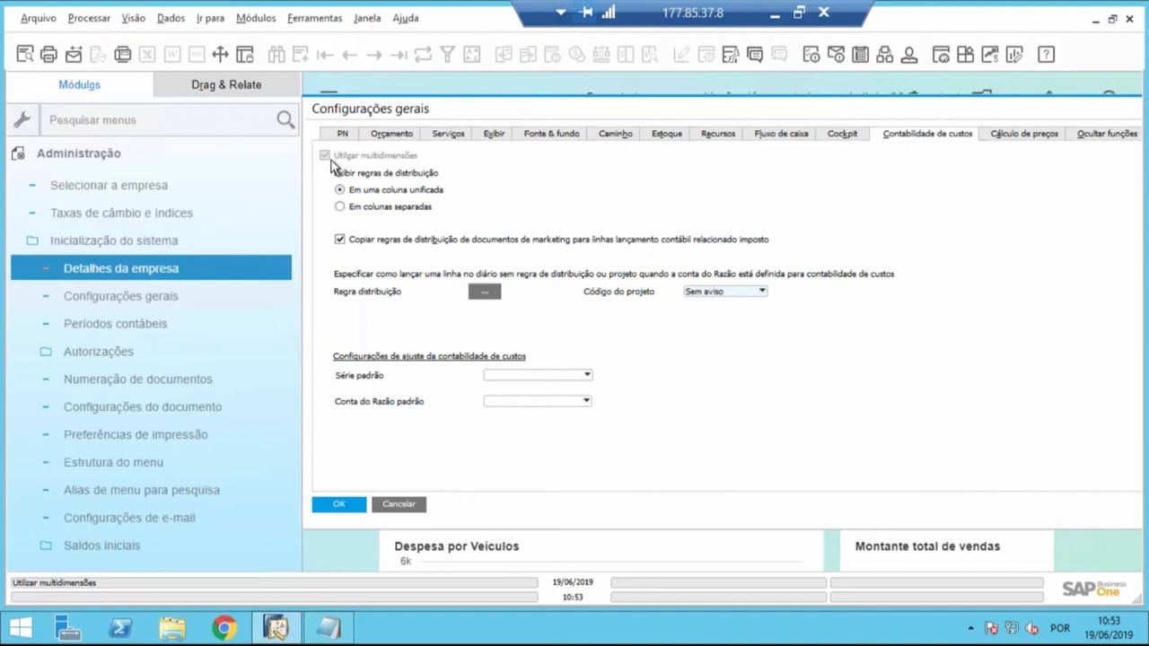
- Open Dimensões from Contabilidade de custos in the Finanças module and move its window clear of the general settings
{"action": "left_click", "coordinate": [99, 156]}
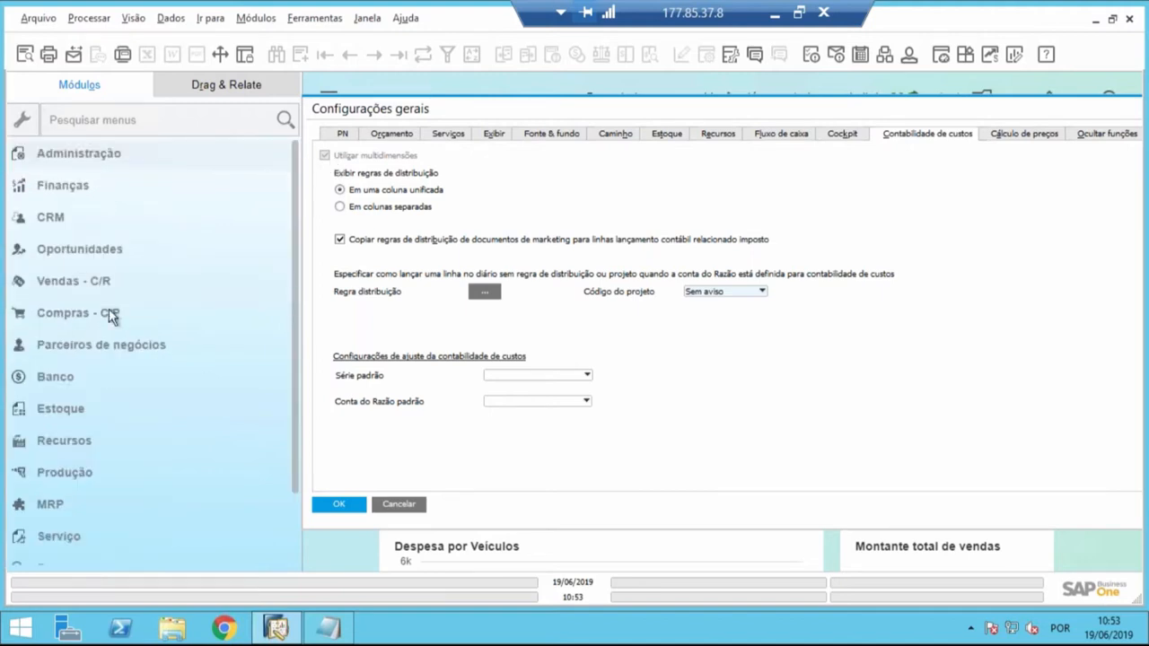
{"action": "left_click", "coordinate": [72, 183]}
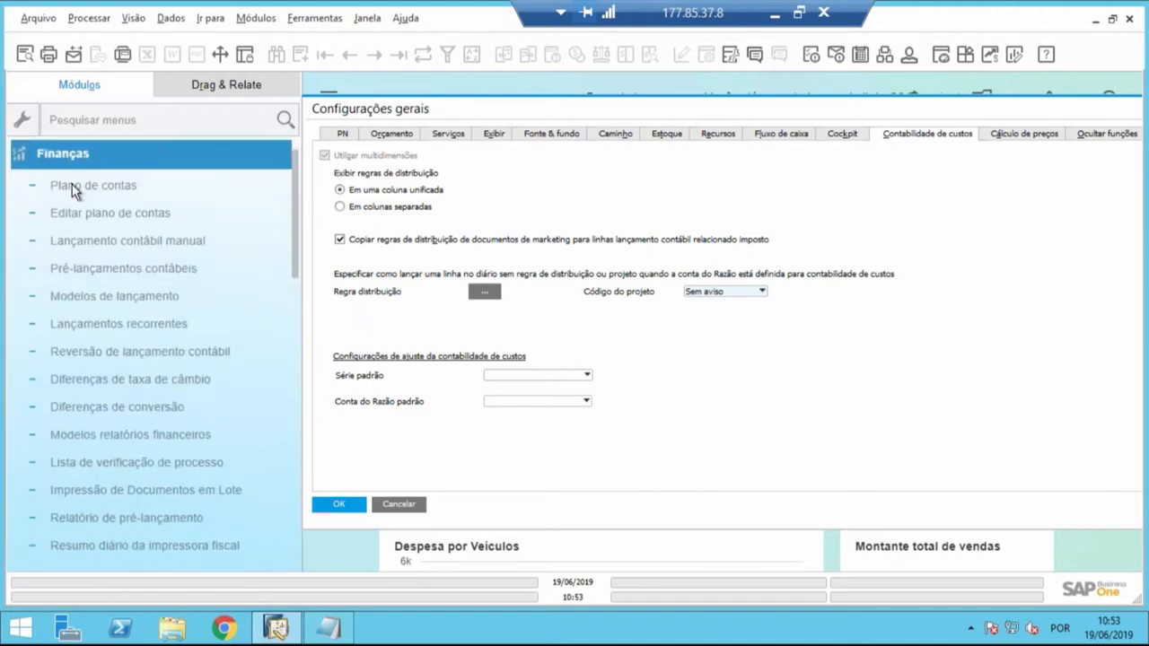
{"action": "scroll", "coordinate": [111, 361], "scroll_direction": "down", "scroll_amount": 3}
{"action": "scroll", "coordinate": [108, 395], "scroll_direction": "down", "scroll_amount": 3}
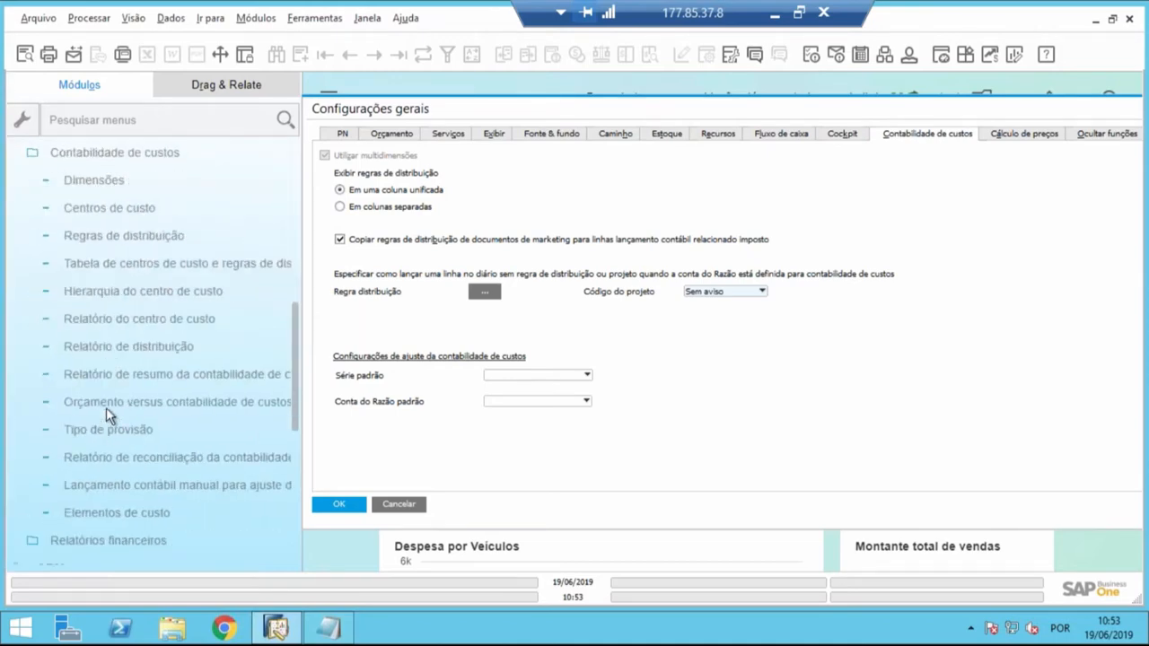
{"action": "scroll", "coordinate": [95, 350], "scroll_direction": "up", "scroll_amount": 2}
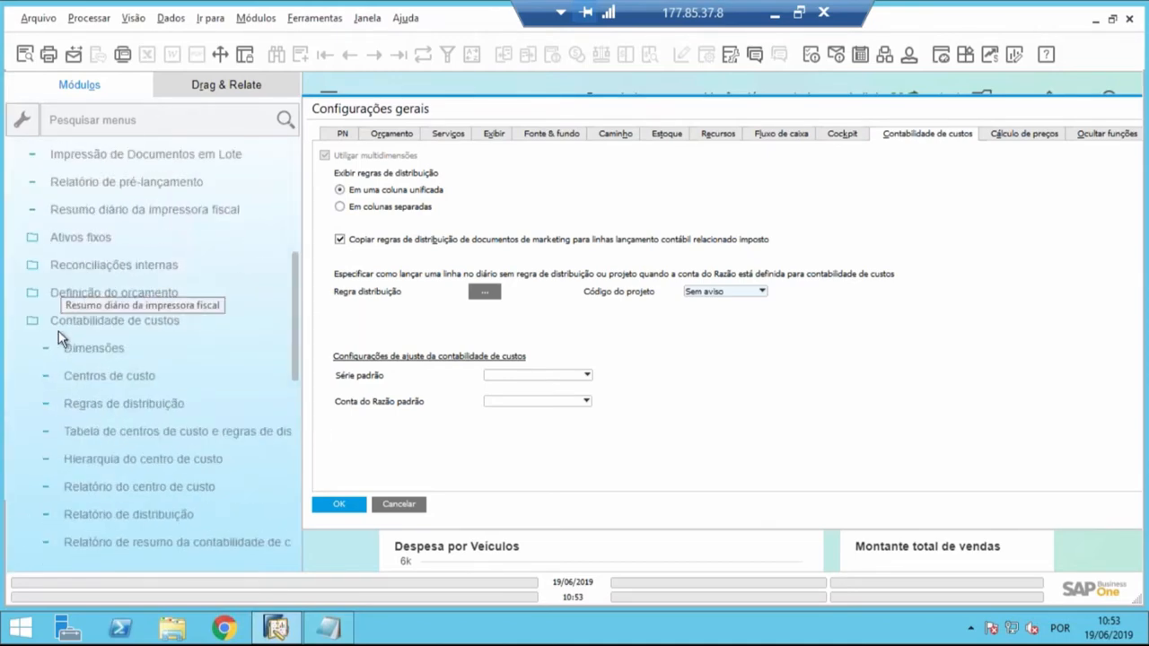
{"action": "left_click", "coordinate": [115, 323]}
{"action": "left_click", "coordinate": [115, 323]}
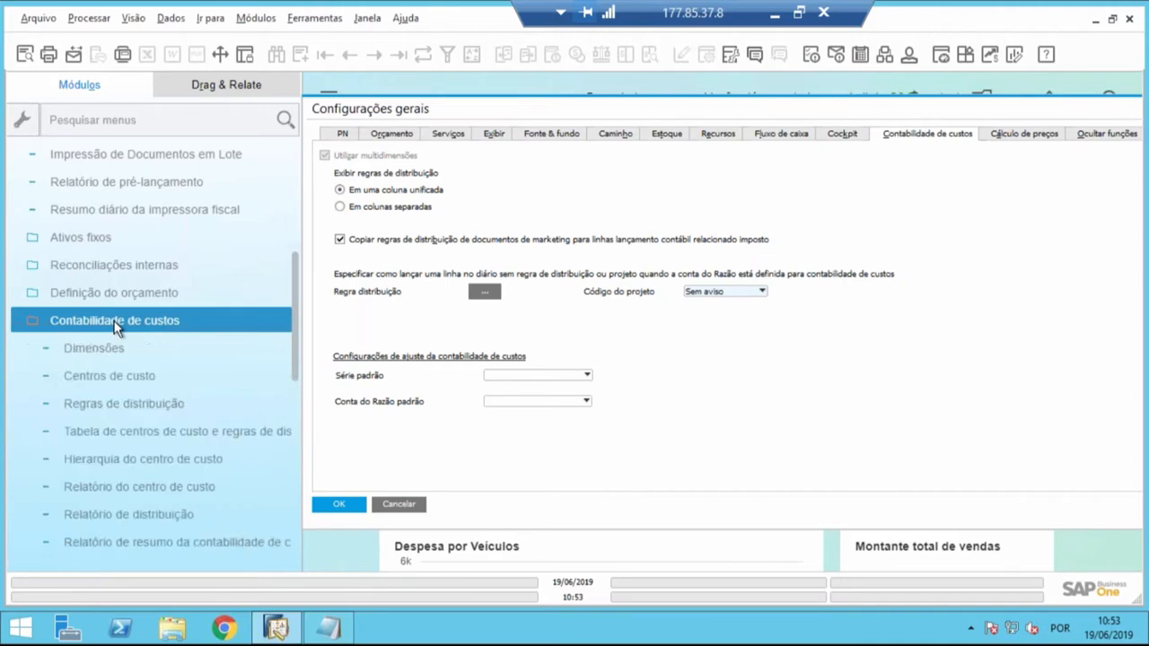
{"action": "left_click", "coordinate": [95, 349]}
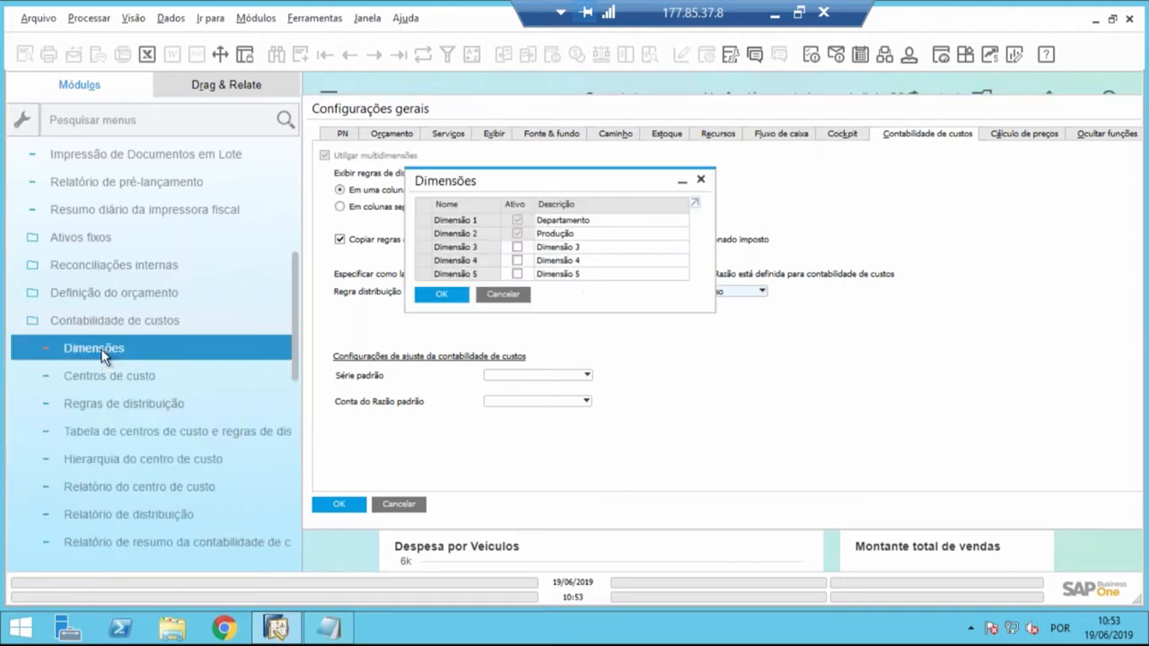
{"action": "left_click_drag", "start_coordinate": [416, 191], "coordinate": [118, 261]}
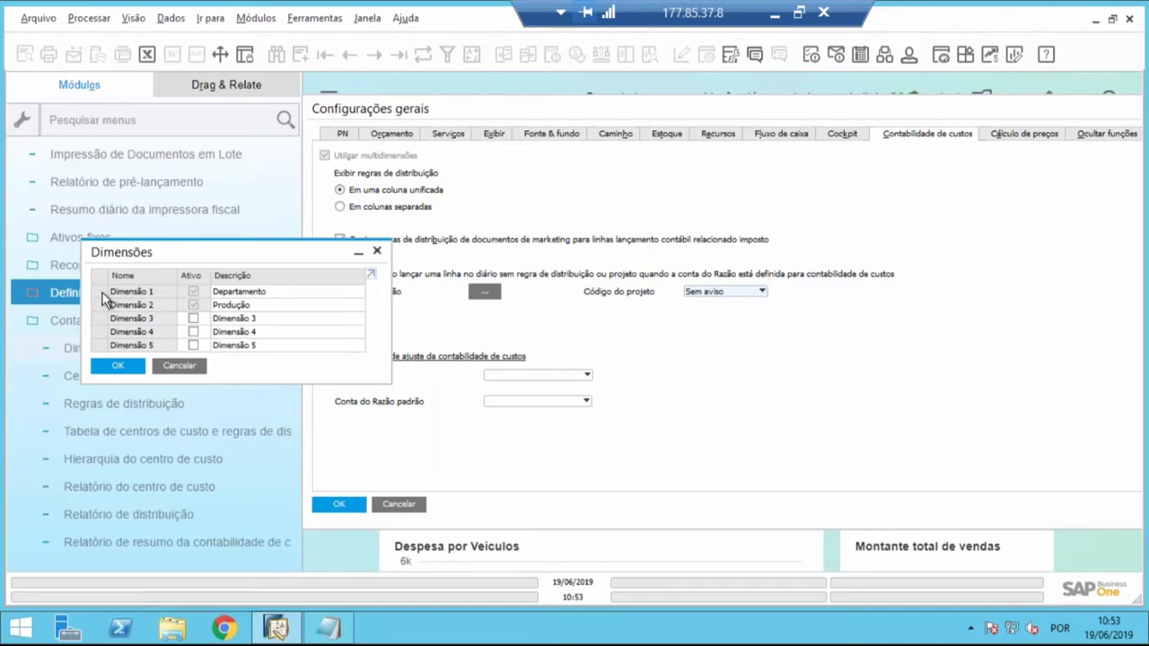
- Compare the Departamento and Produção dimensions with the multidimension option, arranging both windows so they can be read together
{"action": "left_click", "coordinate": [292, 293]}
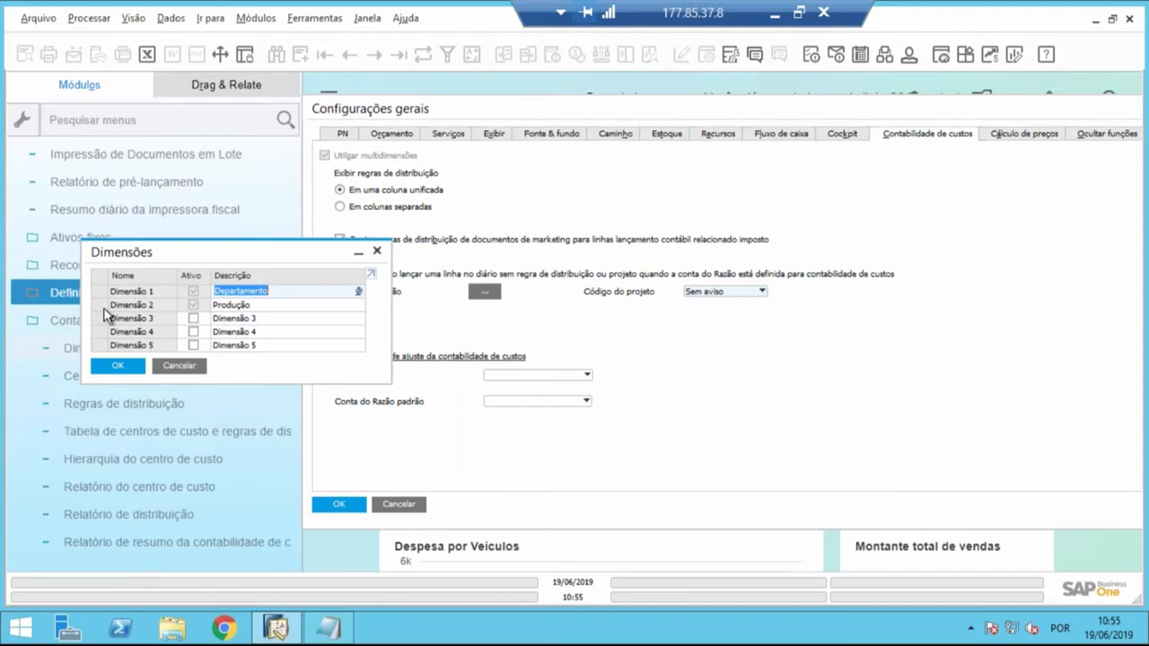
{"action": "left_click", "coordinate": [465, 111]}
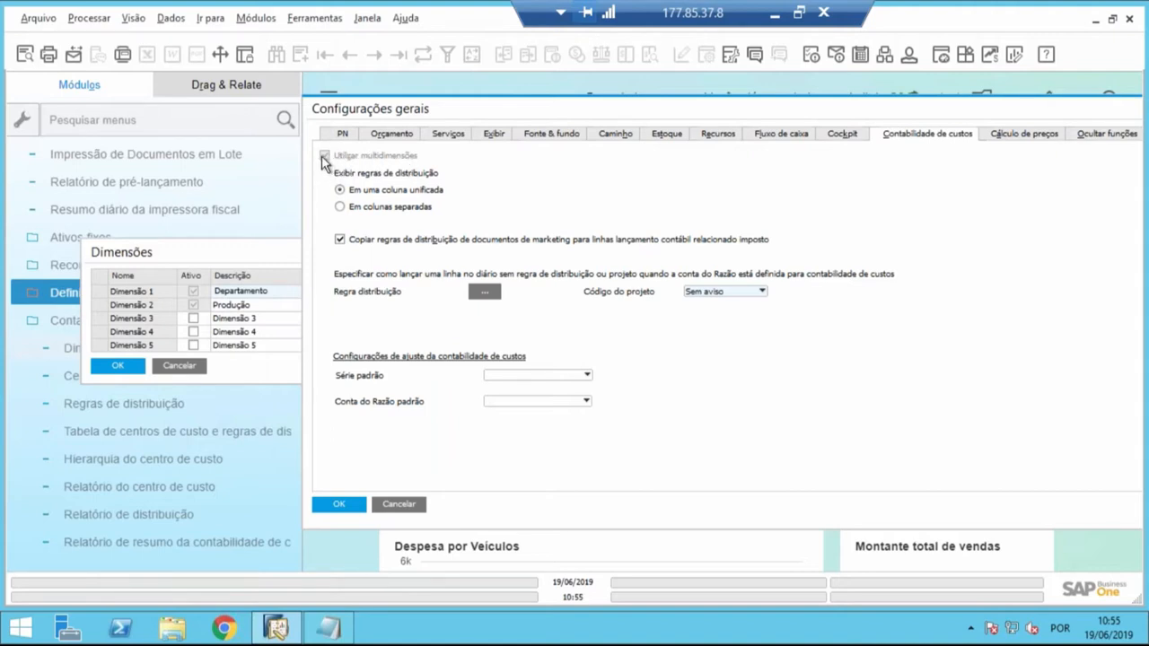
{"action": "left_click", "coordinate": [193, 304]}
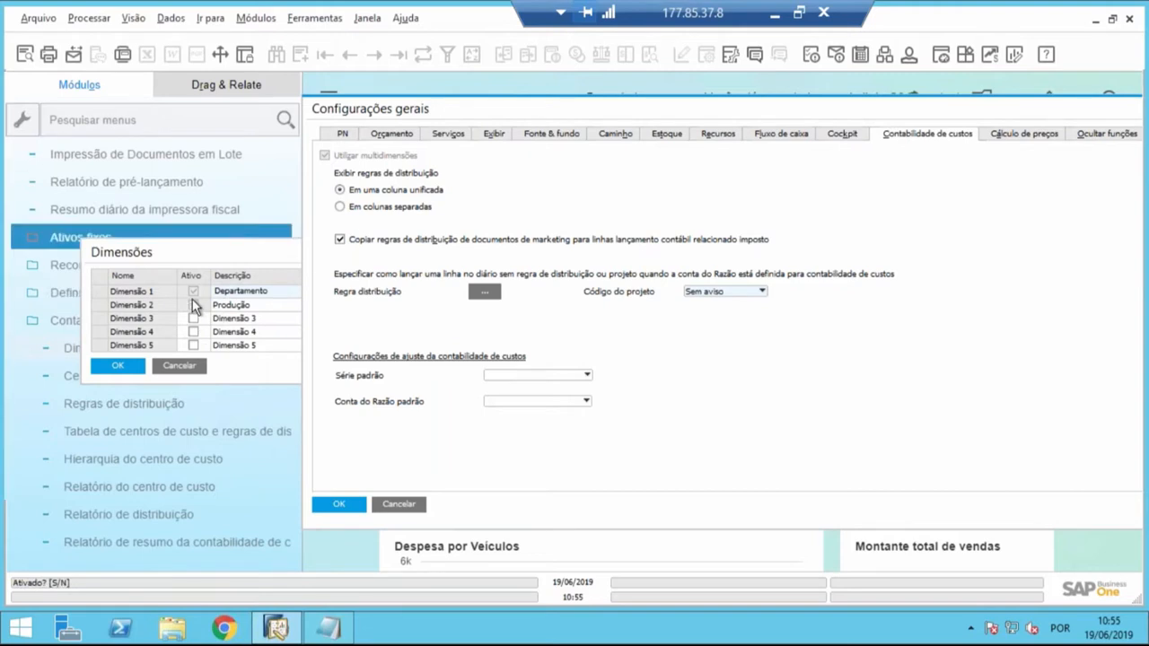
{"action": "left_click_drag", "start_coordinate": [493, 113], "coordinate": [553, 108]}
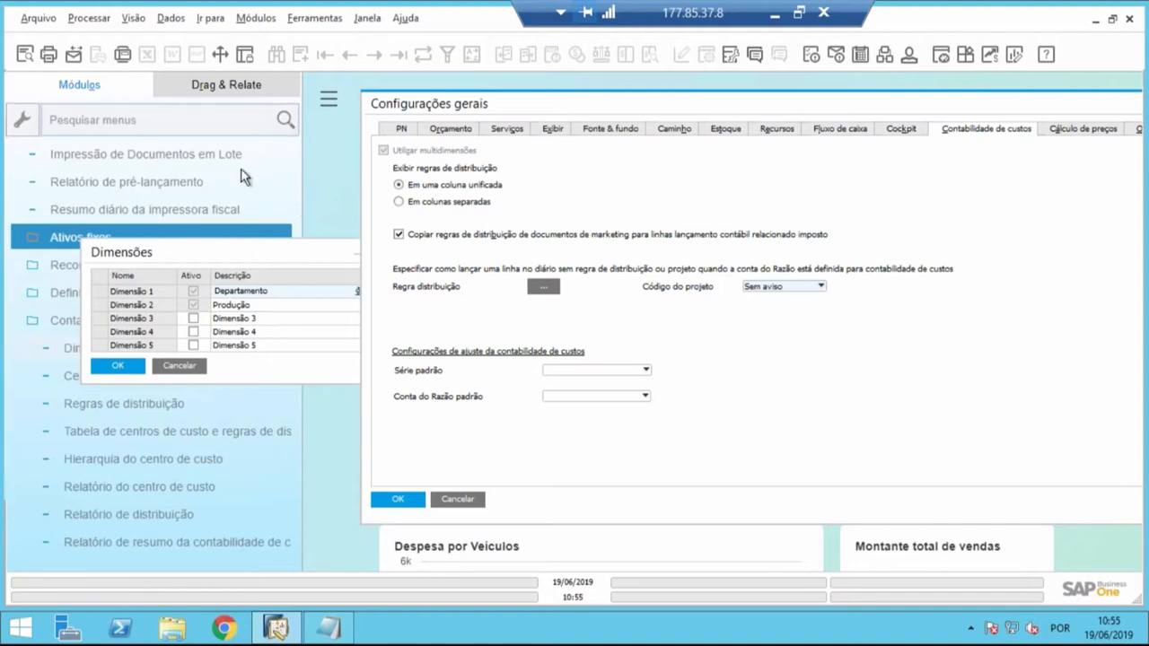
{"action": "left_click_drag", "start_coordinate": [260, 254], "coordinate": [594, 358]}
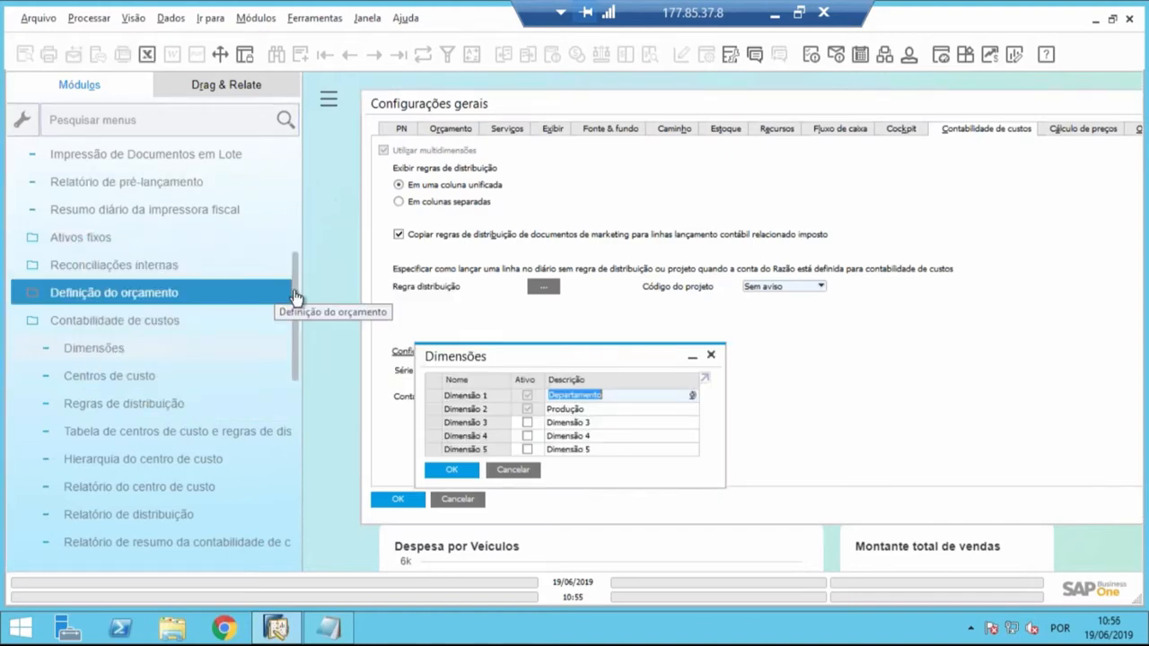
- Open the last Nota Fiscal de Entrada from Compras - C/P and examine the Regra de distribuição column of its item line
{"action": "scroll", "coordinate": [295, 297], "scroll_direction": "up", "scroll_amount": 4}
{"action": "left_click", "coordinate": [118, 187]}
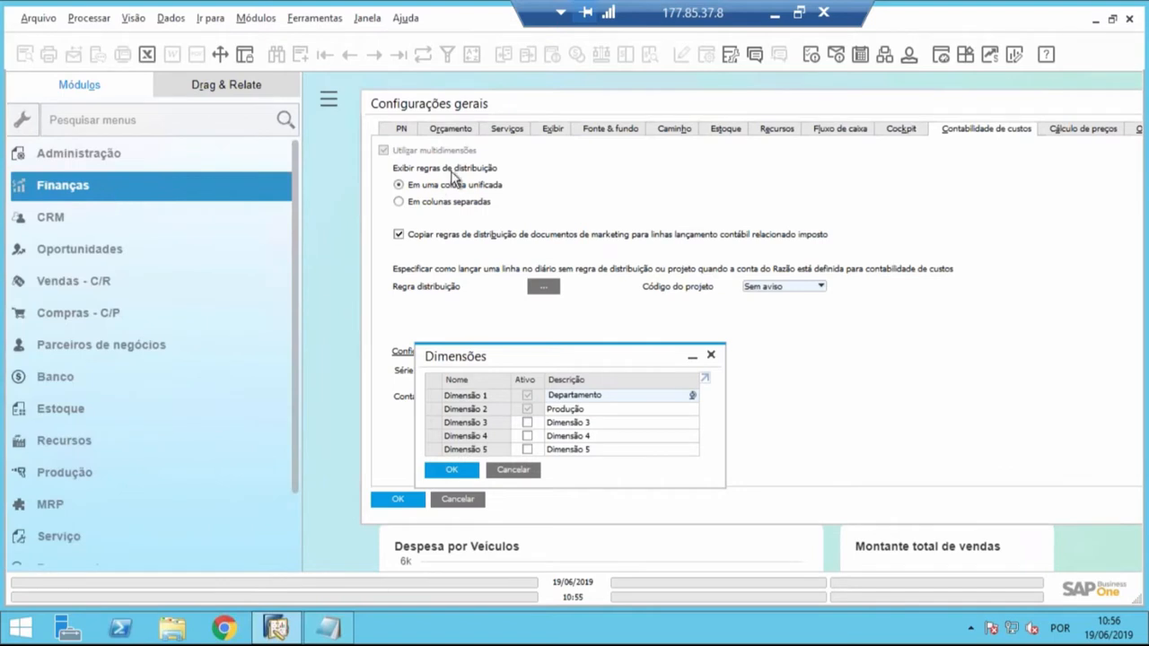
{"action": "left_click", "coordinate": [88, 311]}
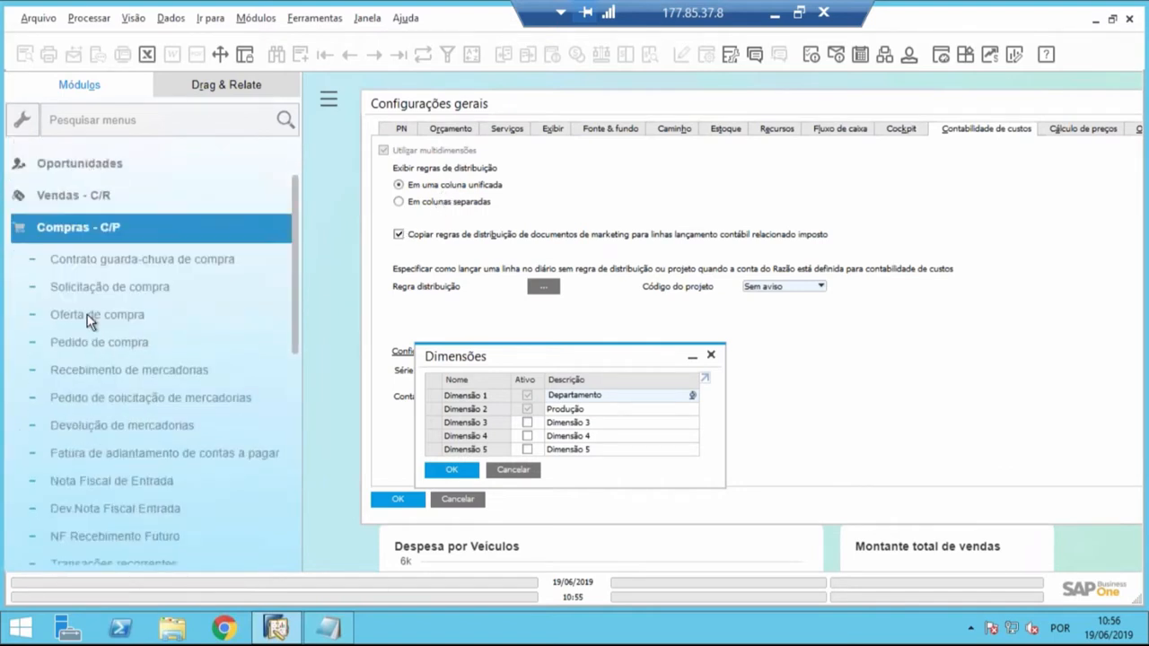
{"action": "left_click", "coordinate": [92, 407]}
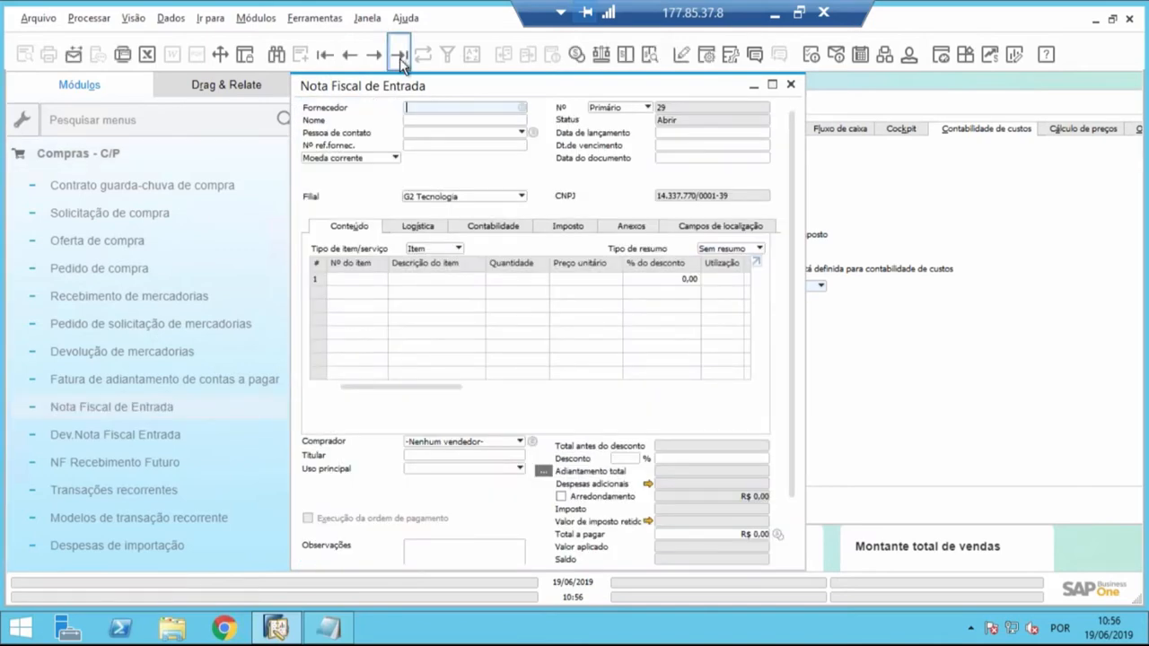
{"action": "left_click_drag", "start_coordinate": [439, 94], "coordinate": [371, 105]}
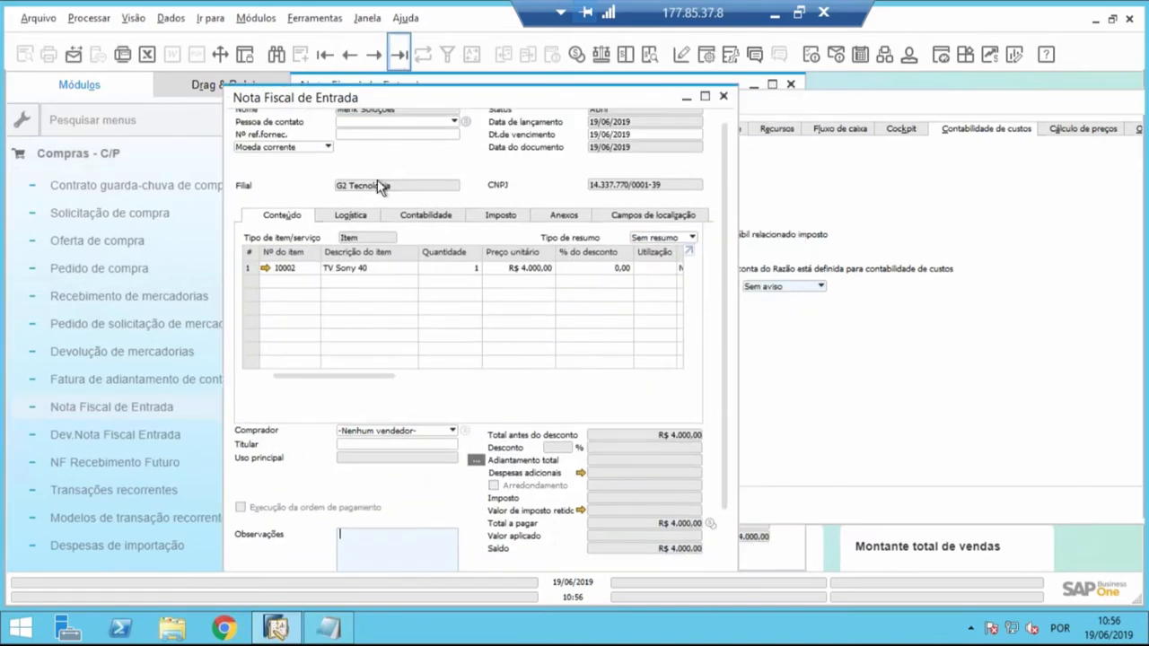
{"action": "left_click_drag", "start_coordinate": [420, 383], "coordinate": [484, 386]}
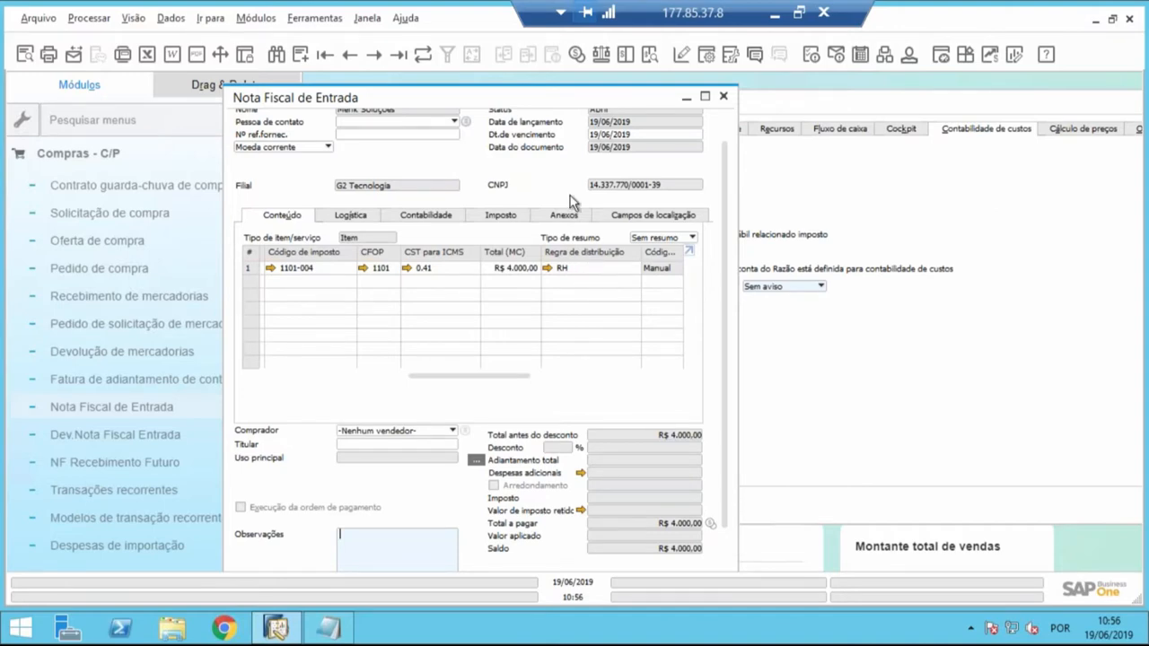
- Place the invoice beside Configurações gerais to compare its distribution rule column with the display options
{"action": "left_click_drag", "start_coordinate": [459, 107], "coordinate": [218, 113]}
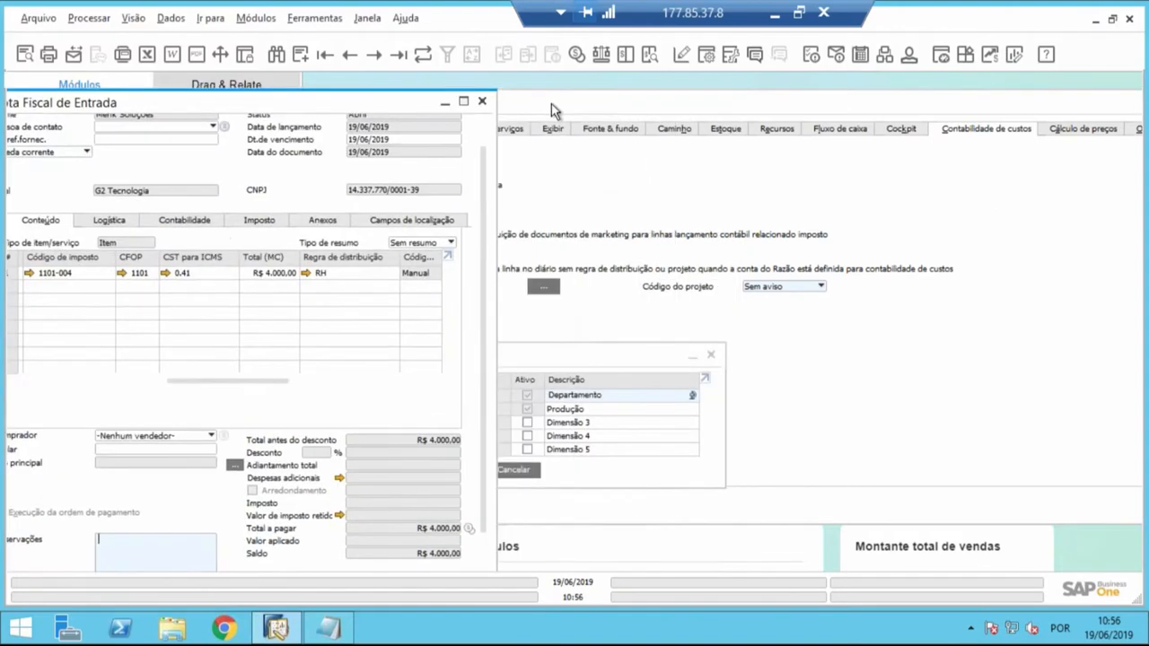
{"action": "left_click", "coordinate": [439, 193]}
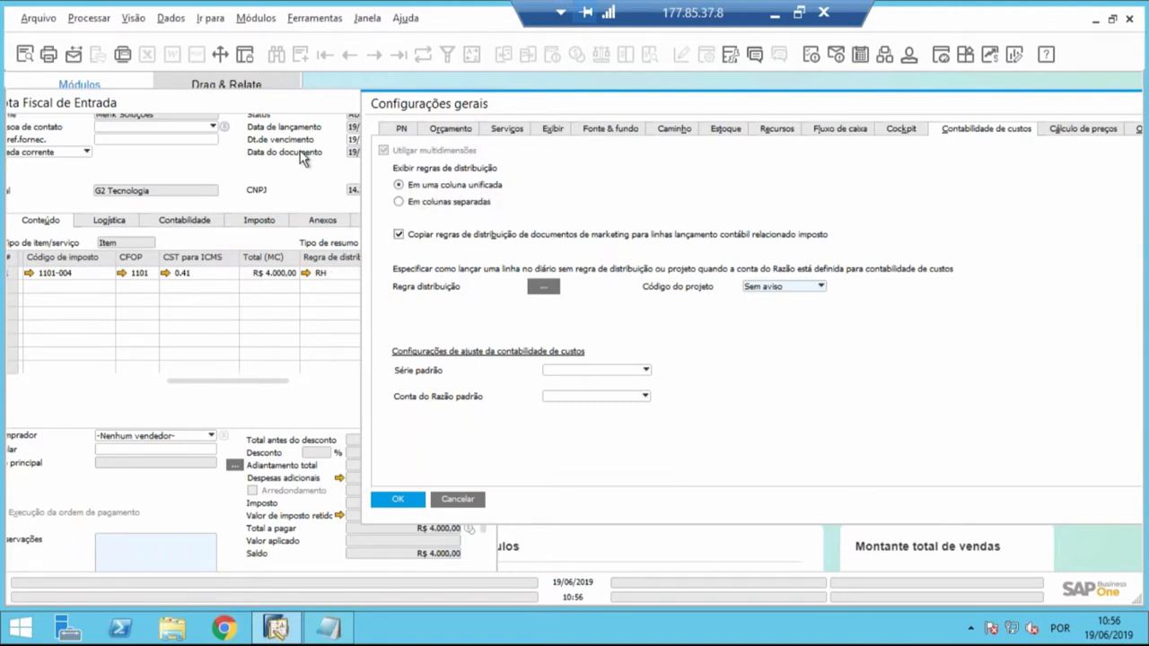
{"action": "left_click_drag", "start_coordinate": [312, 111], "coordinate": [198, 125]}
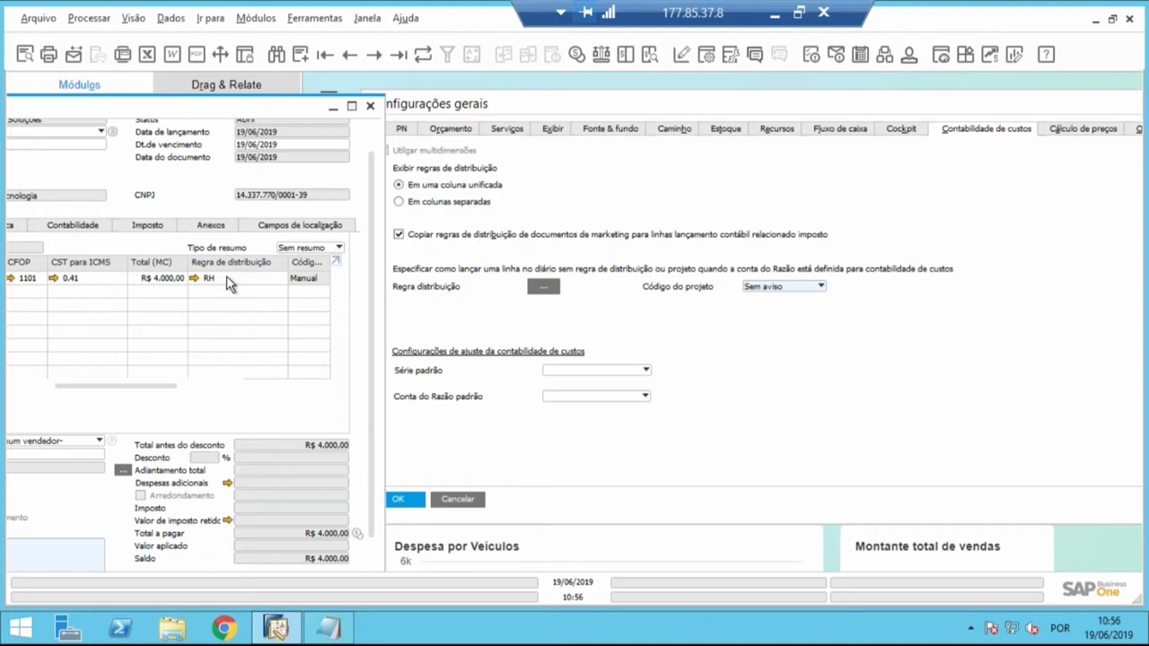
- Set the distribution rules to display Em colunas separadas, update the general settings, and close them
{"action": "left_click", "coordinate": [416, 201]}
{"action": "left_click", "coordinate": [416, 201]}
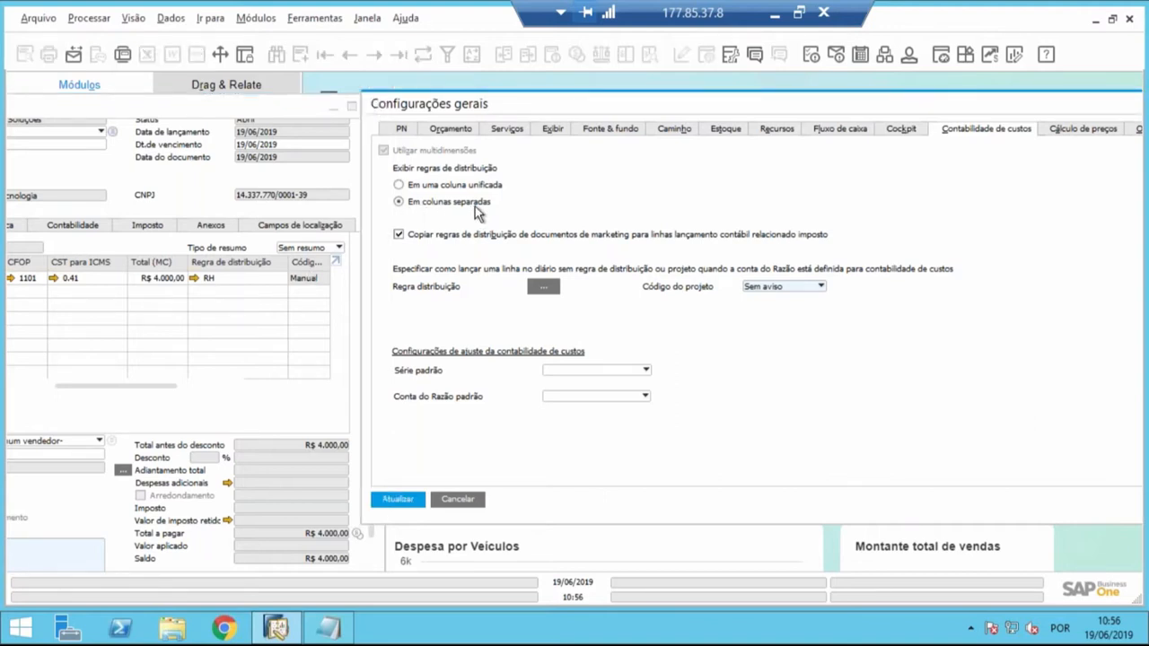
{"action": "left_click", "coordinate": [428, 186]}
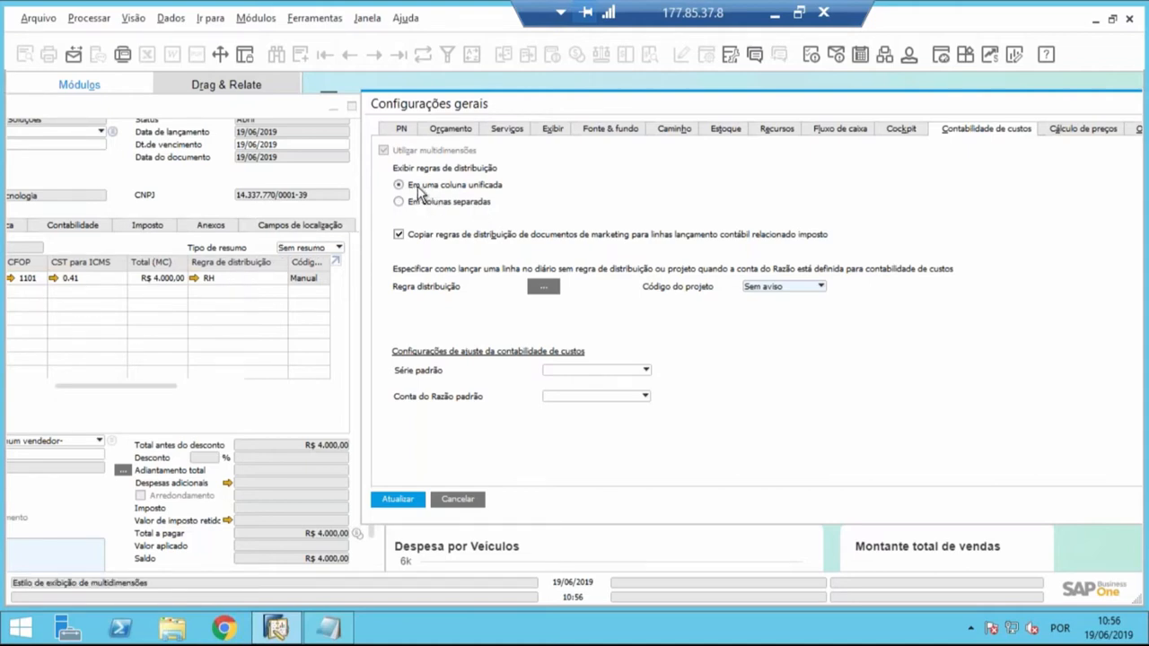
{"action": "left_click", "coordinate": [421, 203]}
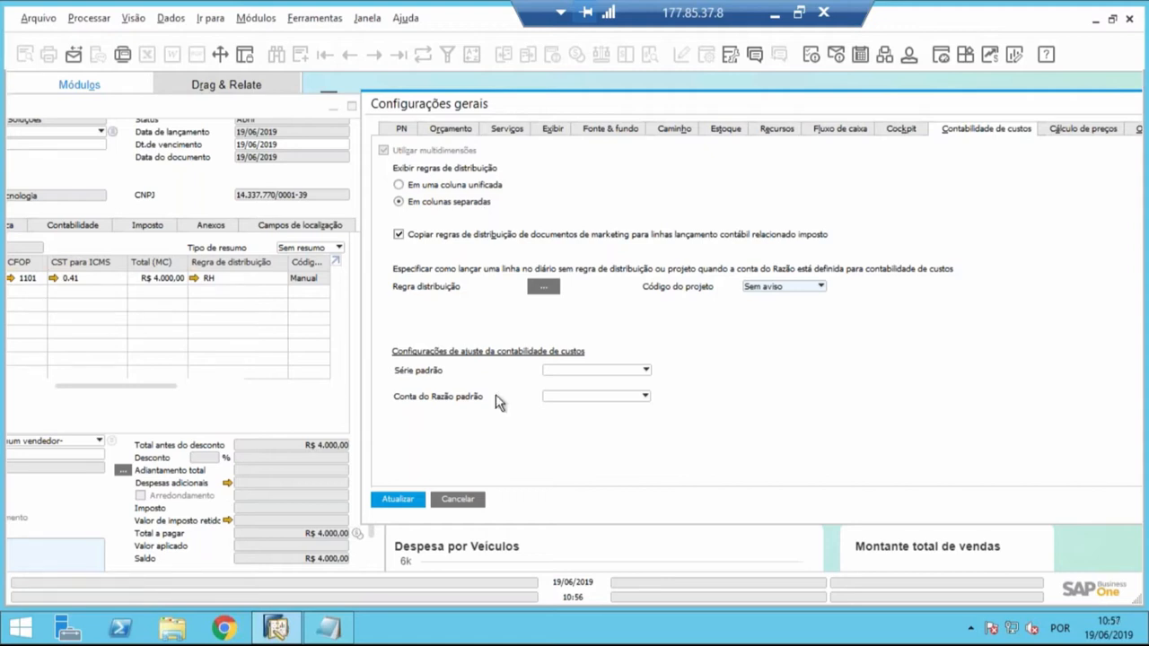
{"action": "left_click", "coordinate": [411, 499]}
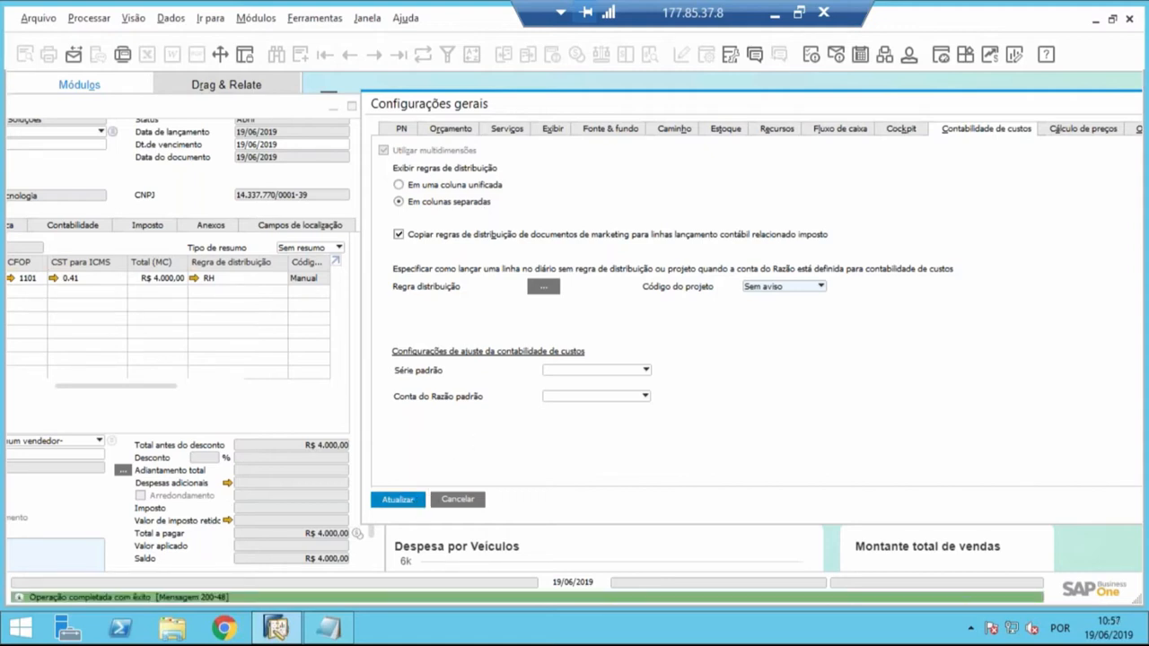
{"action": "left_click", "coordinate": [398, 501]}
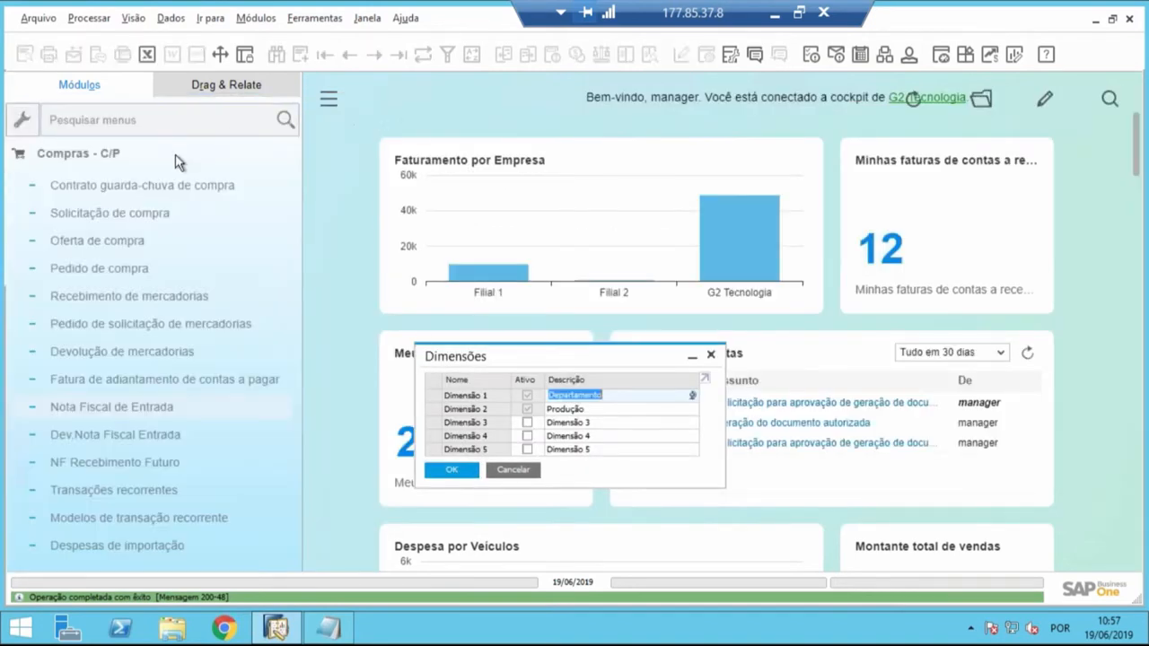
- Reopen the last Nota Fiscal de Entrada, maximize it, and check its item line for separate distribution rule columns
{"action": "left_click", "coordinate": [112, 407]}
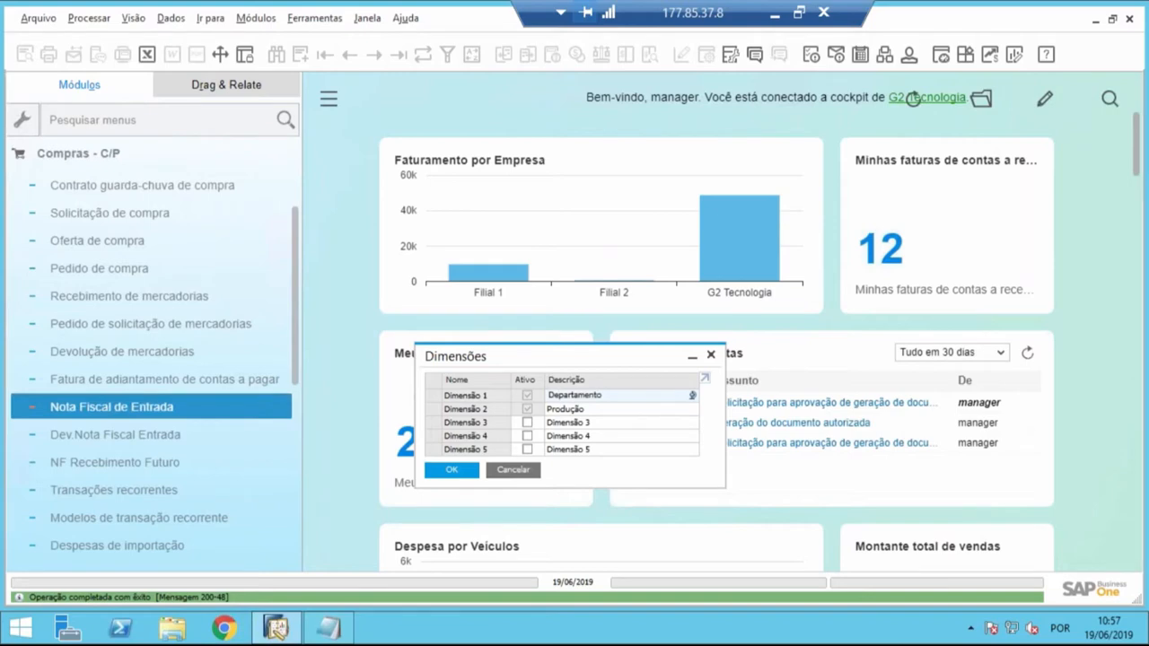
{"action": "left_click", "coordinate": [398, 56]}
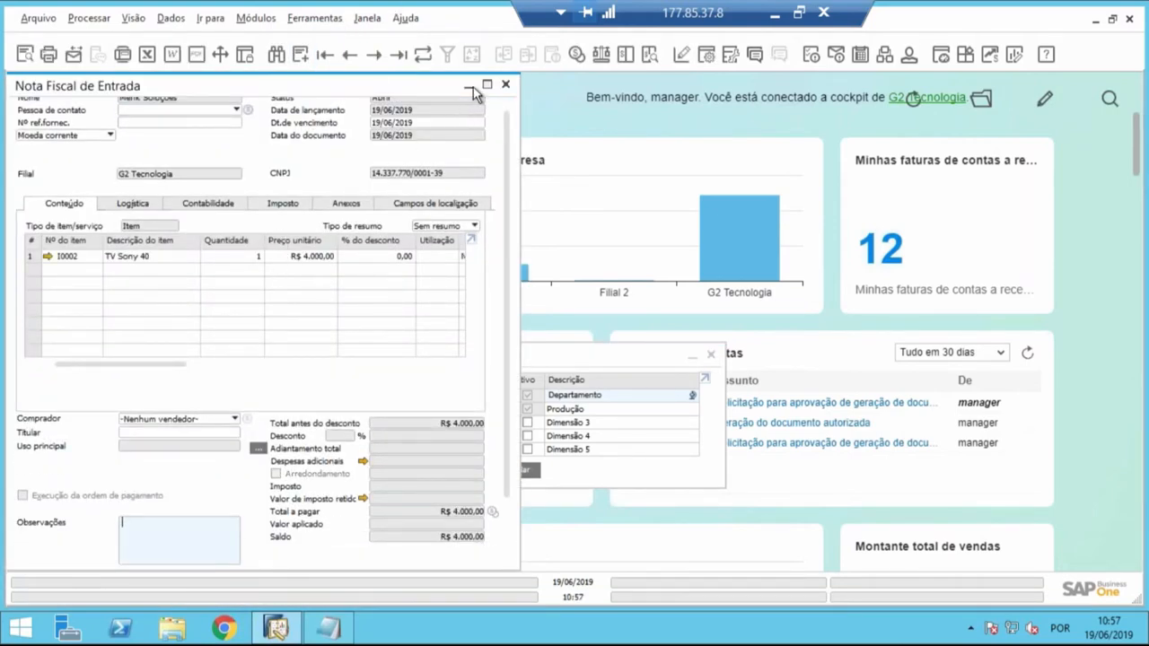
{"action": "left_click", "coordinate": [487, 84]}
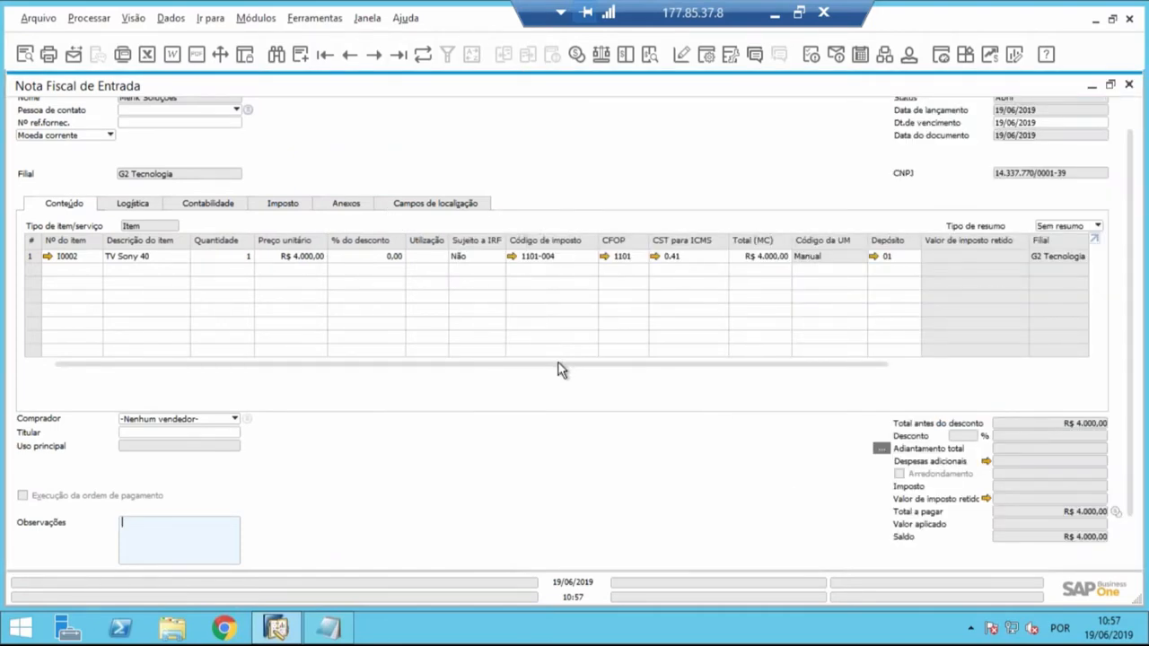
{"action": "left_click_drag", "start_coordinate": [559, 370], "coordinate": [877, 372]}
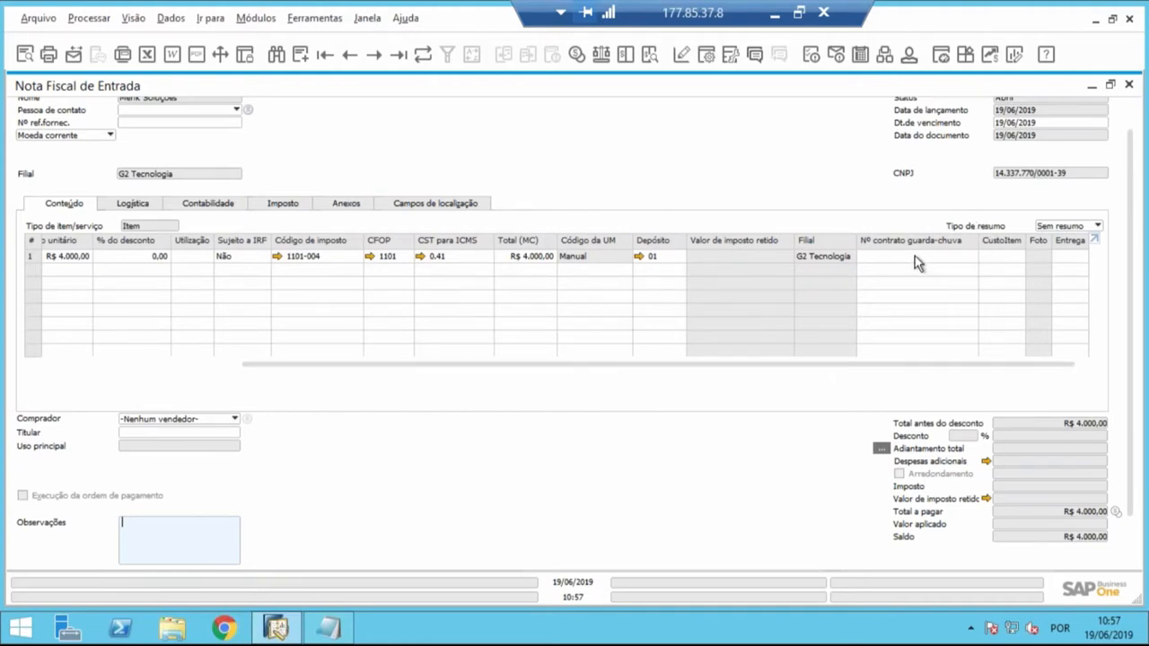
- Arrange the invoice and the Dimensões window side by side and review the Departamento and Produção dimensions
{"action": "left_click_drag", "start_coordinate": [609, 86], "coordinate": [926, 153]}
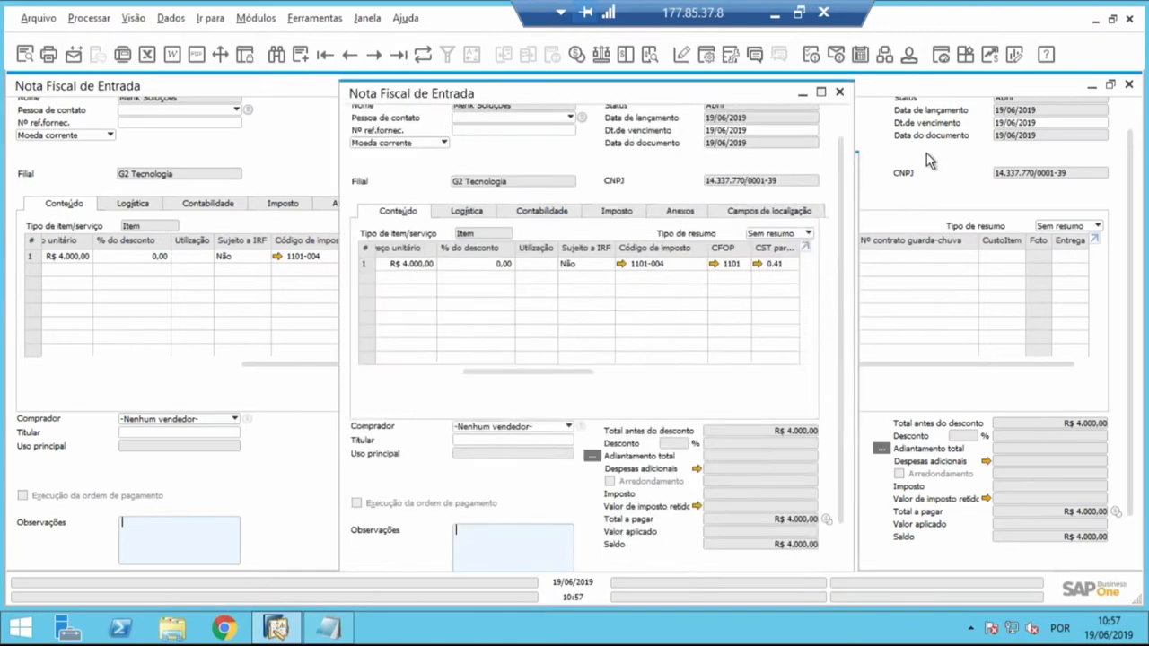
{"action": "left_click_drag", "start_coordinate": [553, 354], "coordinate": [227, 254]}
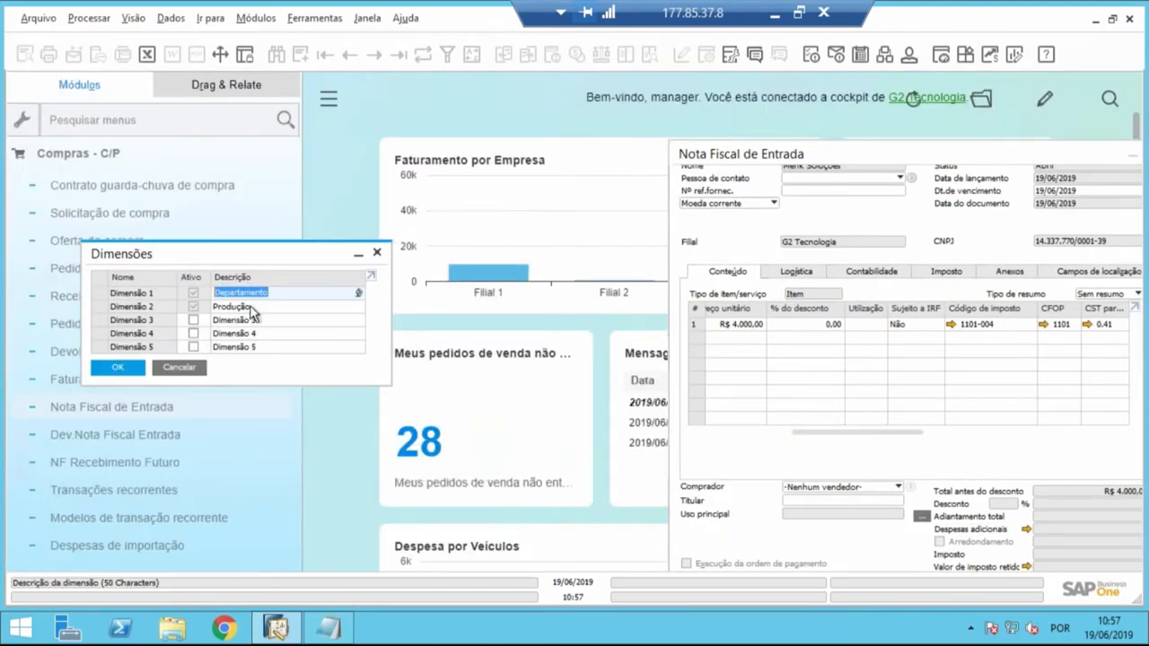
{"action": "left_click", "coordinate": [208, 306]}
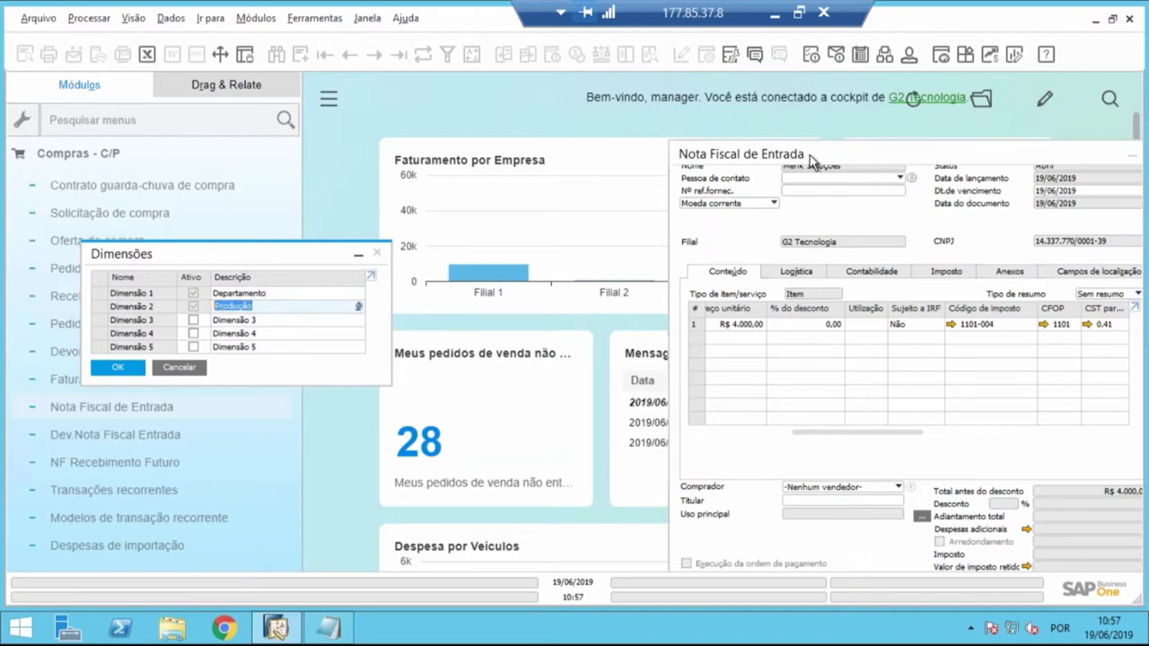
- Maximize the invoice and make the Departamento and Produção columns visible in its table format settings
{"action": "double_click", "coordinate": [781, 155]}
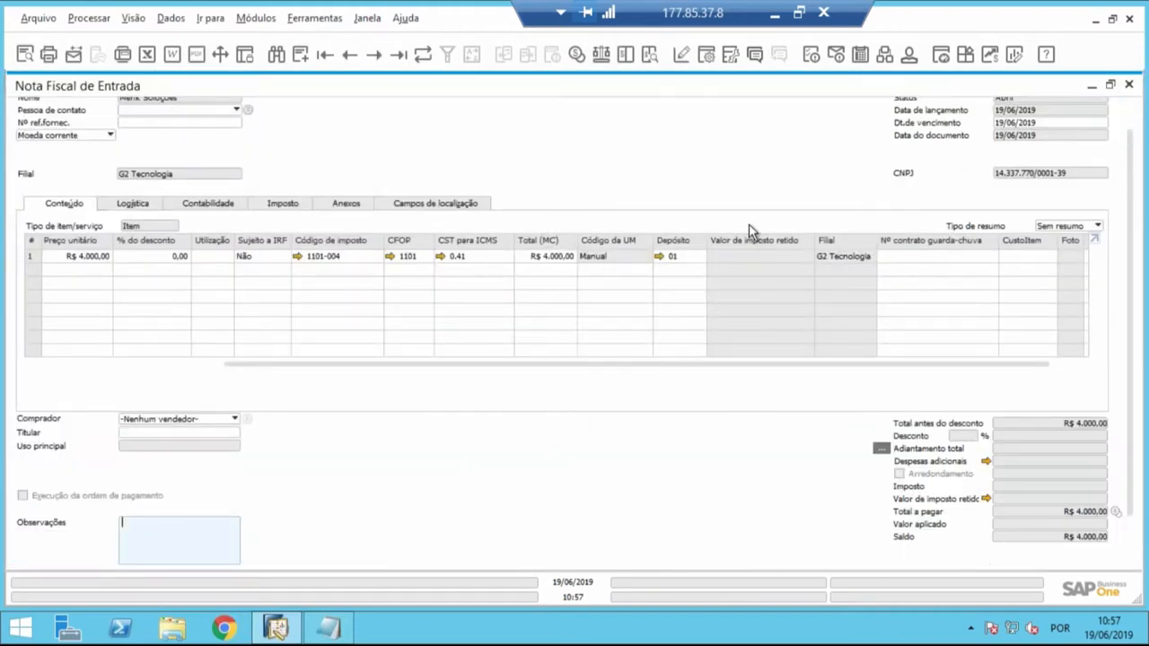
{"action": "left_click", "coordinate": [708, 56]}
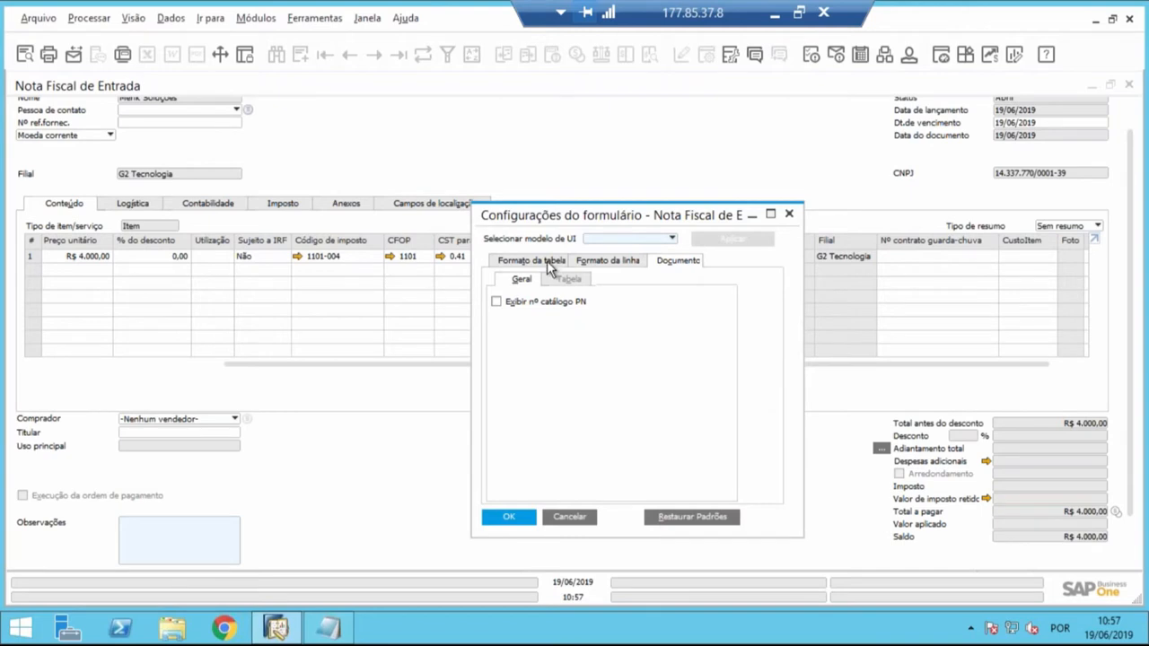
{"action": "left_click", "coordinate": [549, 262]}
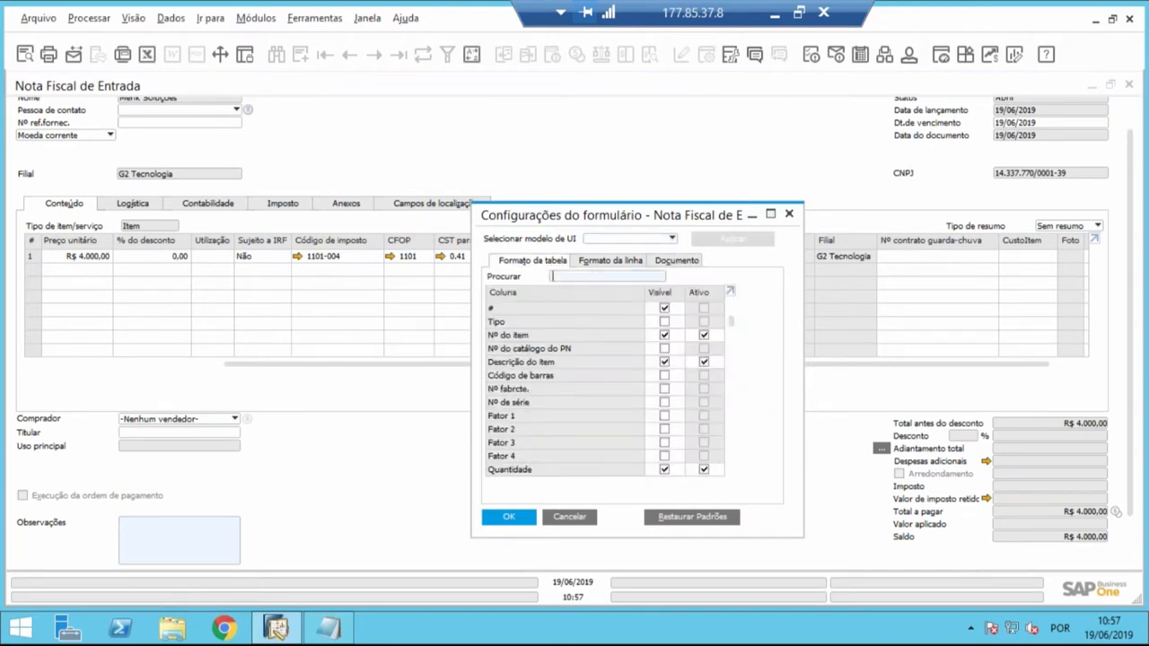
{"action": "type", "text": "depar"}
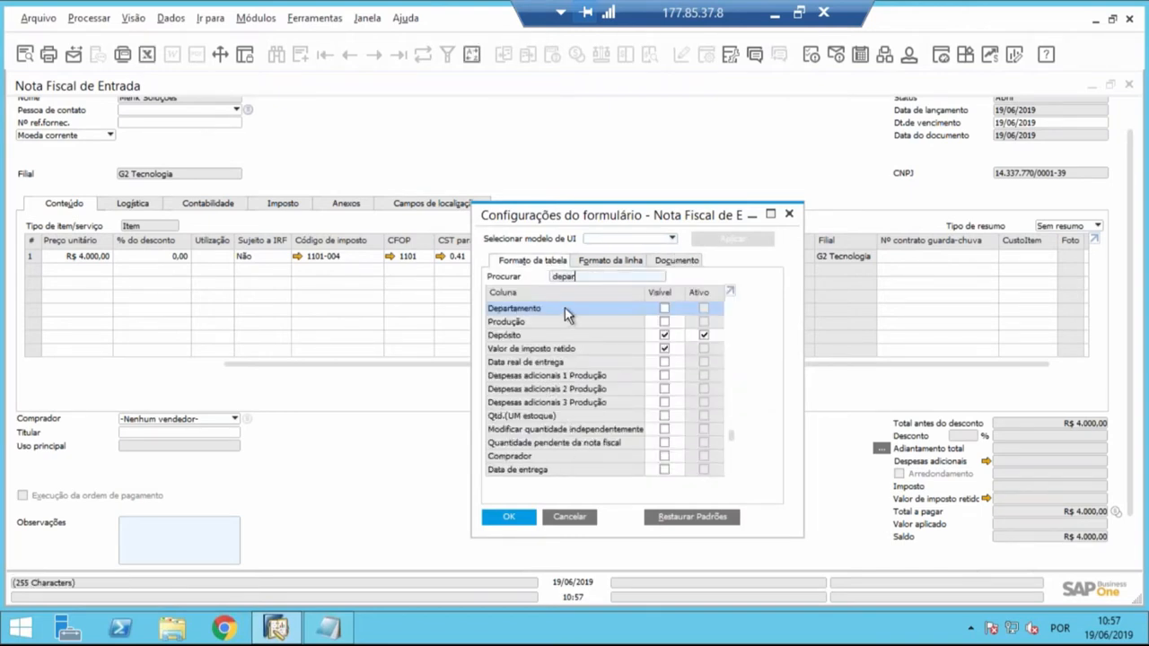
{"action": "left_click", "coordinate": [664, 310]}
{"action": "left_click", "coordinate": [664, 322]}
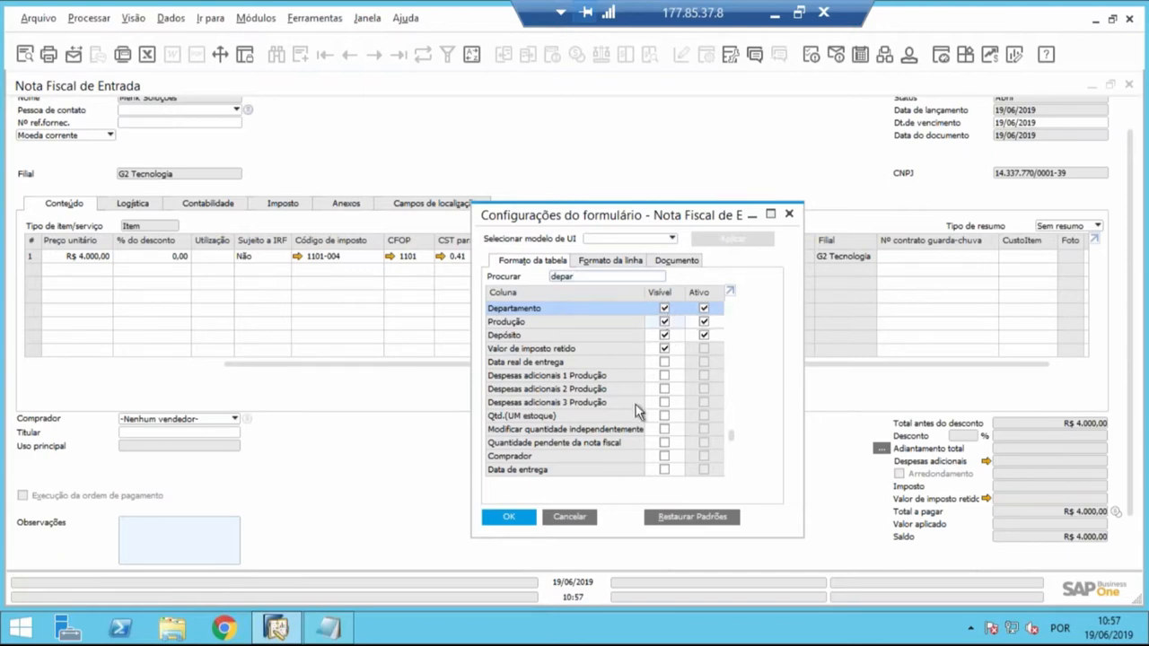
{"action": "left_click", "coordinate": [525, 522]}
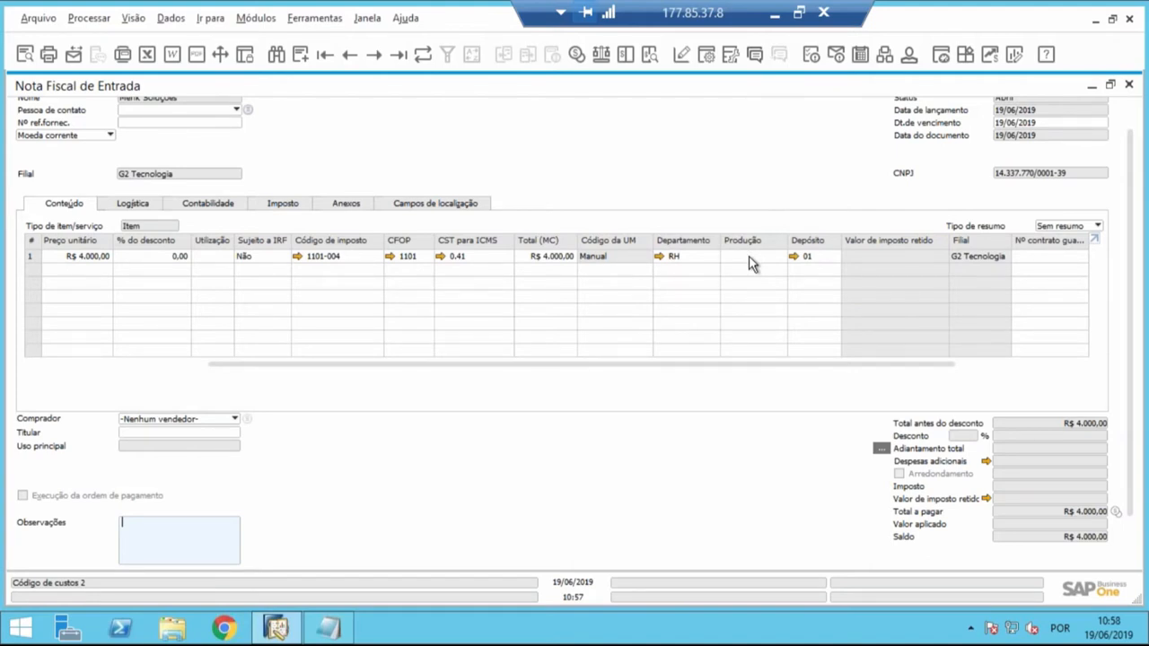
- Reopen Configurações gerais, review the unified and separate column options for distribution rules, and cancel without updating
{"action": "left_click_drag", "start_coordinate": [964, 91], "coordinate": [829, 113]}
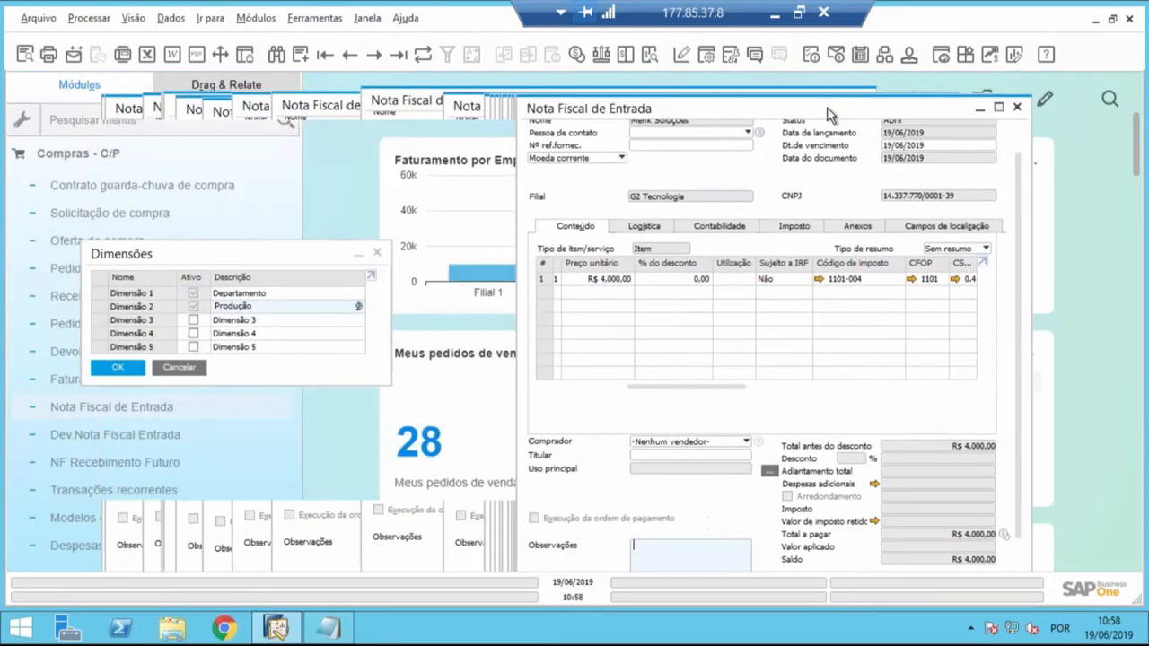
{"action": "left_click", "coordinate": [95, 154]}
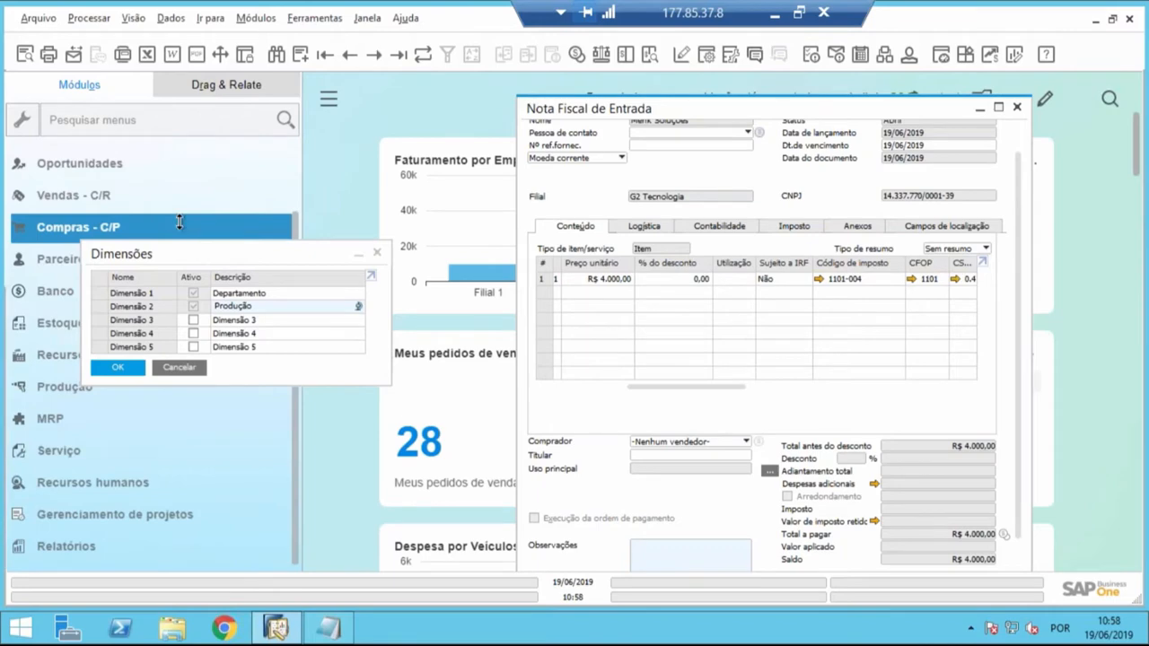
{"action": "left_click_drag", "start_coordinate": [296, 226], "coordinate": [294, 122]}
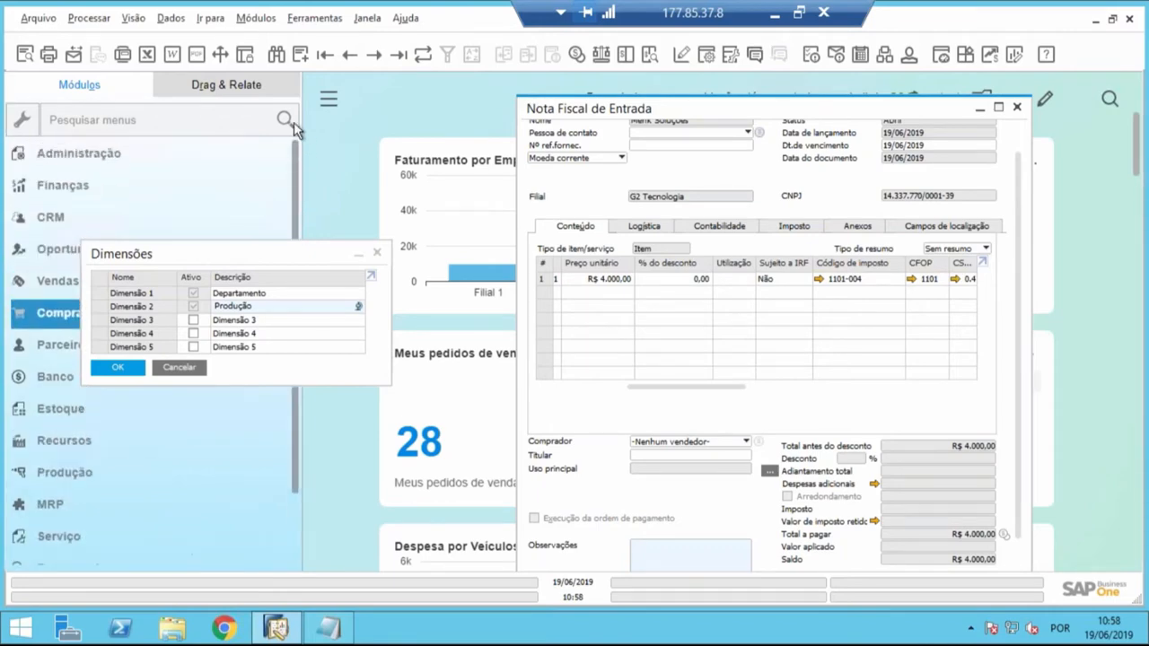
{"action": "left_click", "coordinate": [136, 156]}
{"action": "left_click", "coordinate": [114, 240]}
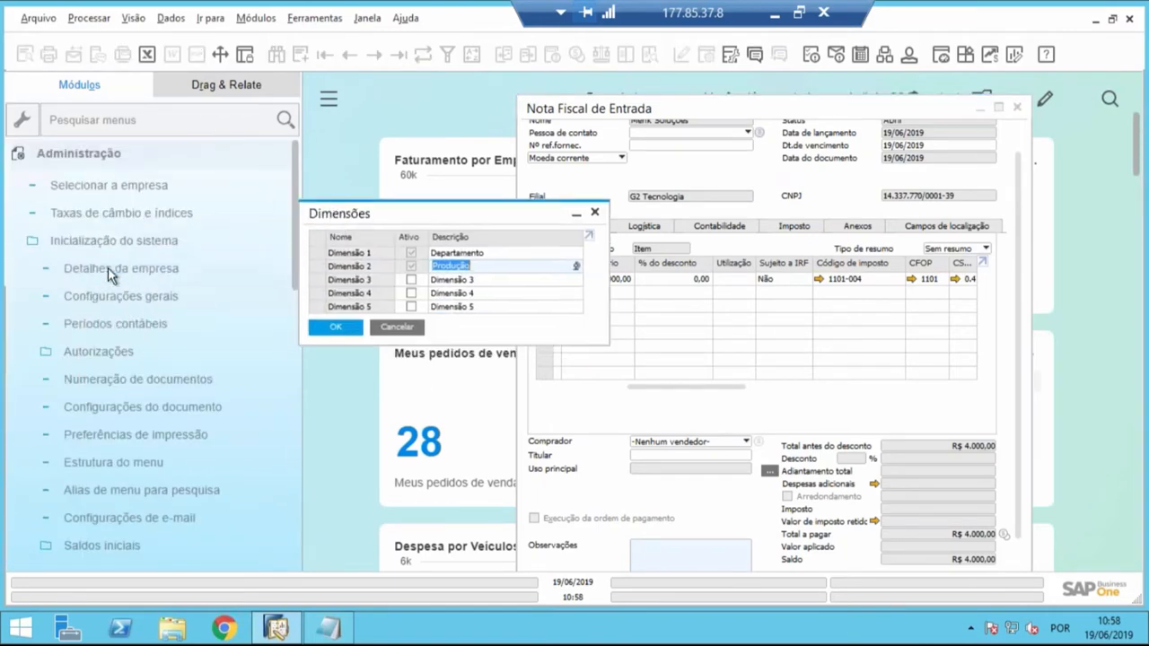
{"action": "left_click", "coordinate": [104, 334]}
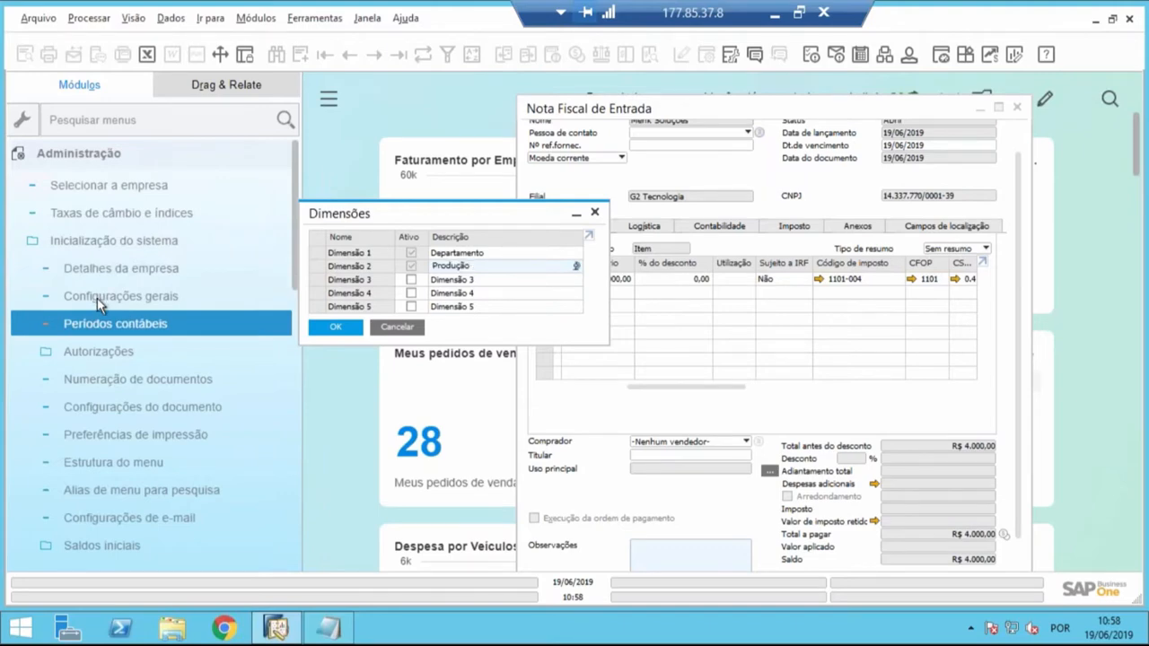
{"action": "left_click", "coordinate": [97, 298]}
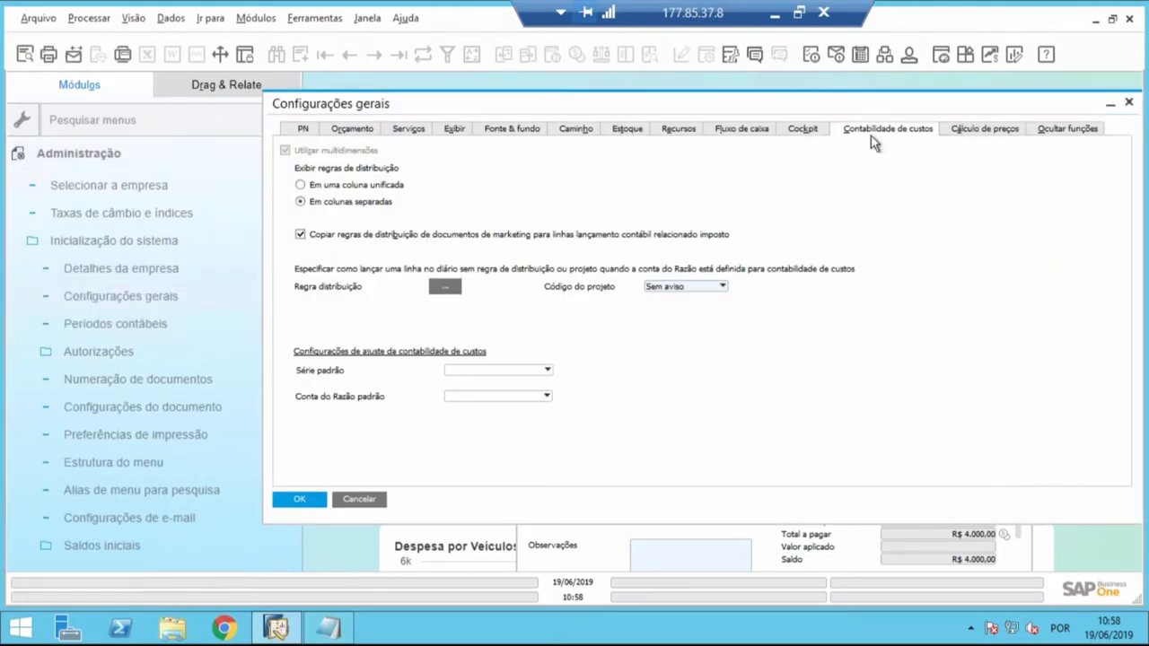
{"action": "left_click", "coordinate": [301, 186]}
{"action": "left_click", "coordinate": [359, 500]}
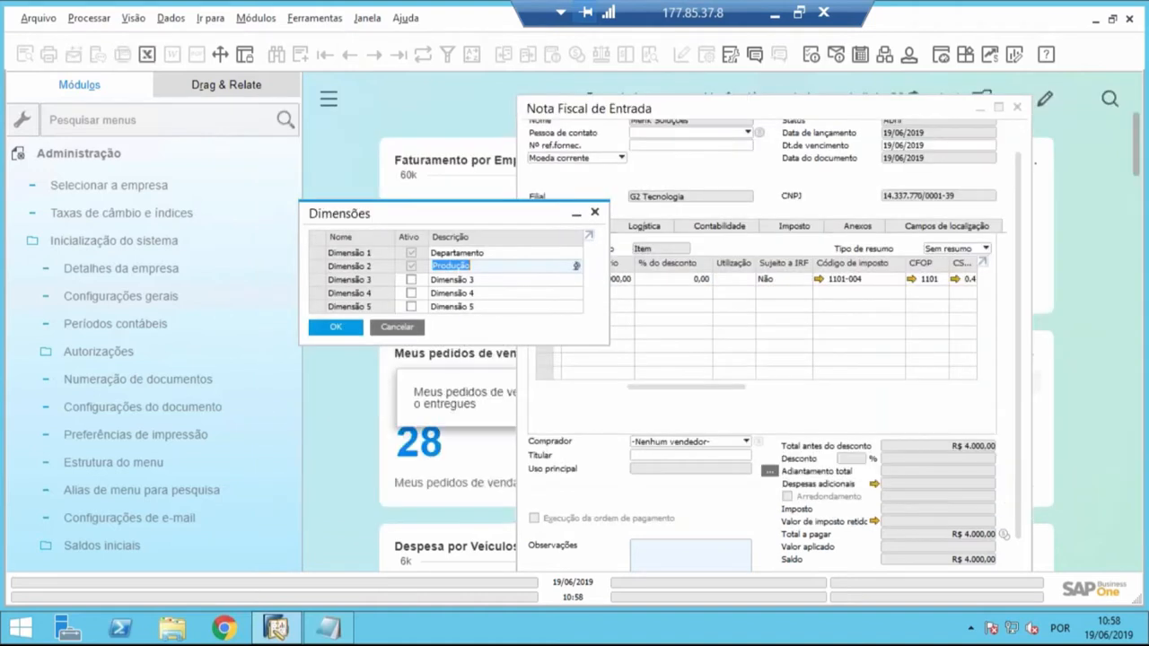
- Go to Contabilidade de custos under Finanças, review the Dimensões setup once more, and close it
{"action": "left_click", "coordinate": [126, 158]}
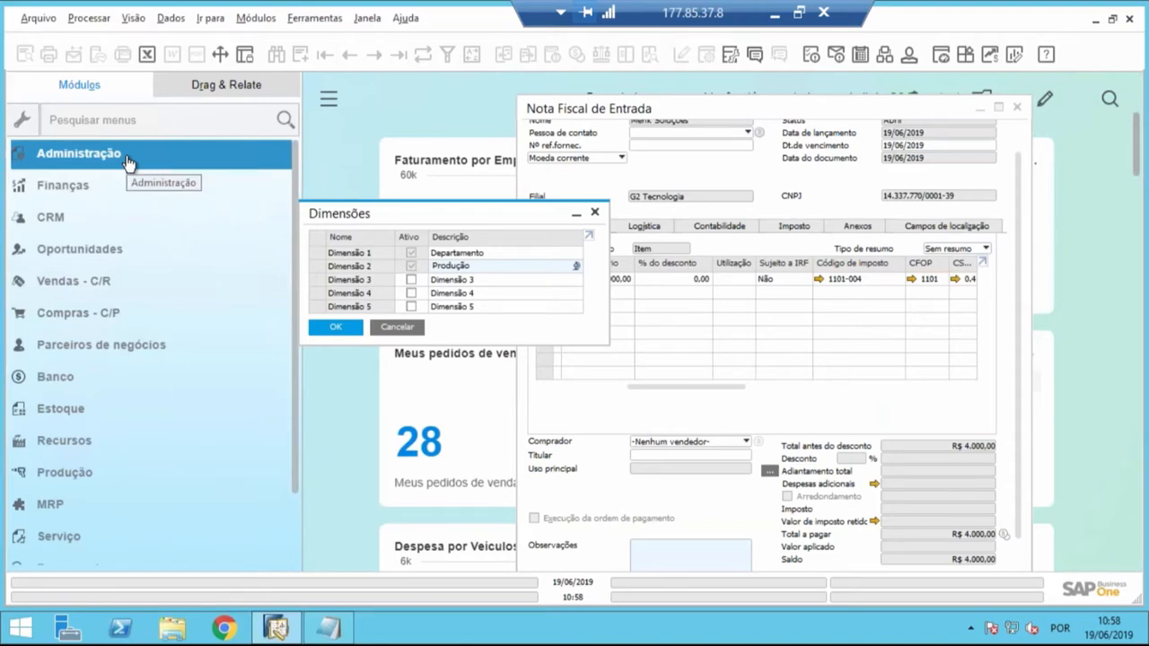
{"action": "left_click", "coordinate": [56, 189]}
{"action": "scroll", "coordinate": [57, 194], "scroll_direction": "down", "scroll_amount": 8}
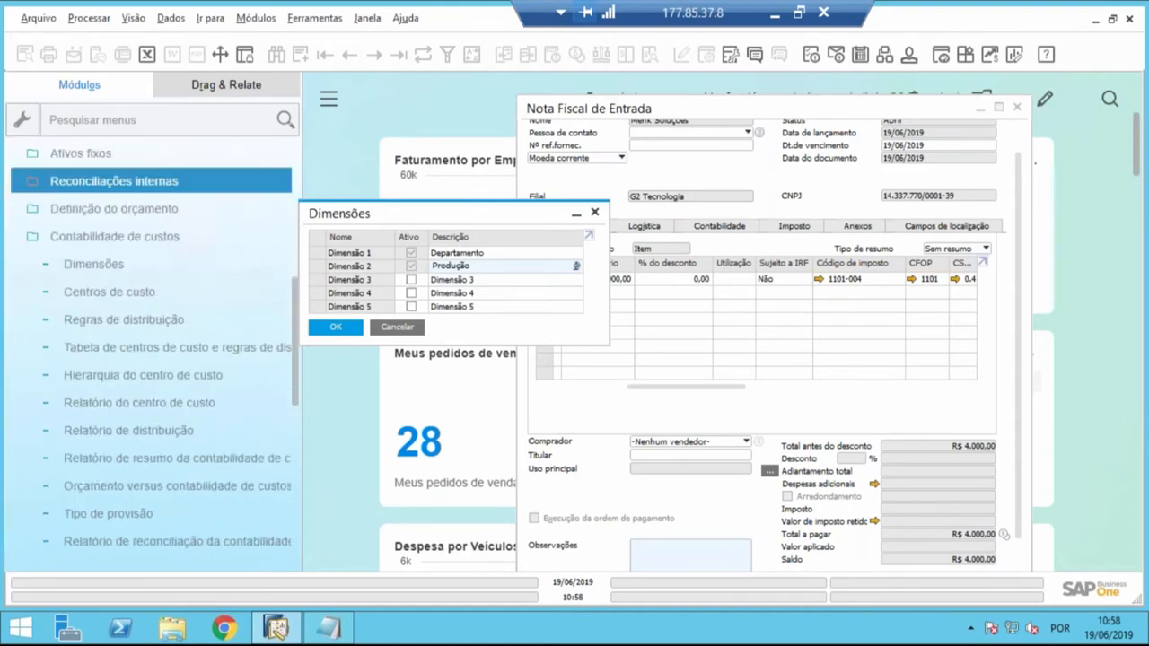
{"action": "scroll", "coordinate": [77, 310], "scroll_direction": "up", "scroll_amount": 3}
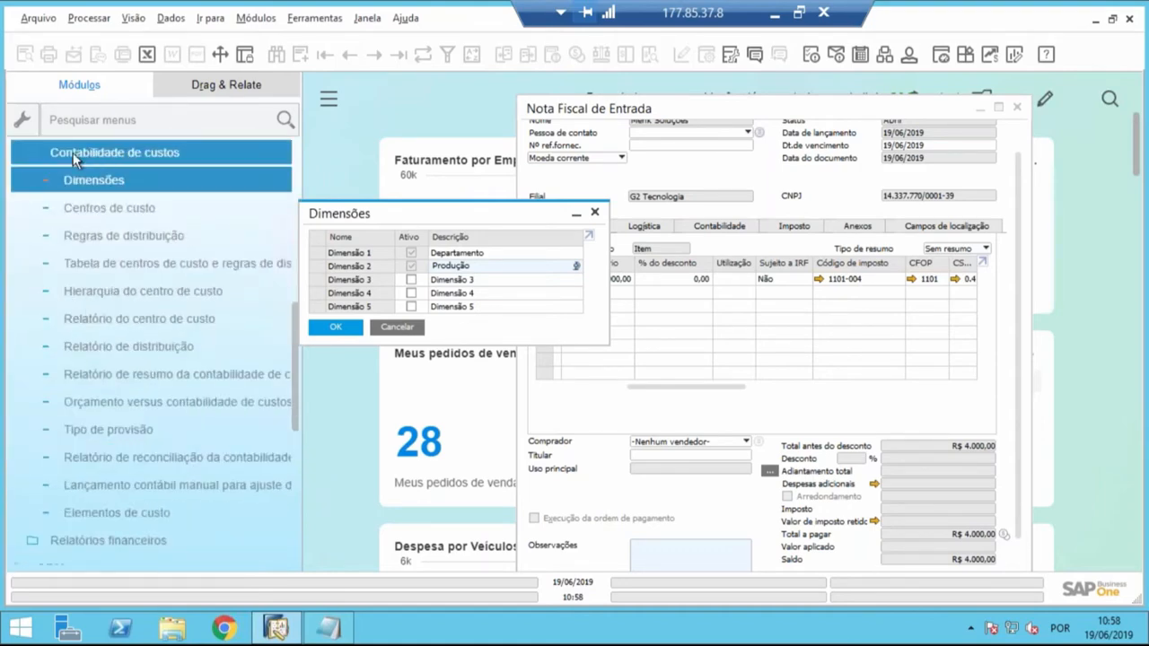
{"action": "left_click", "coordinate": [97, 150]}
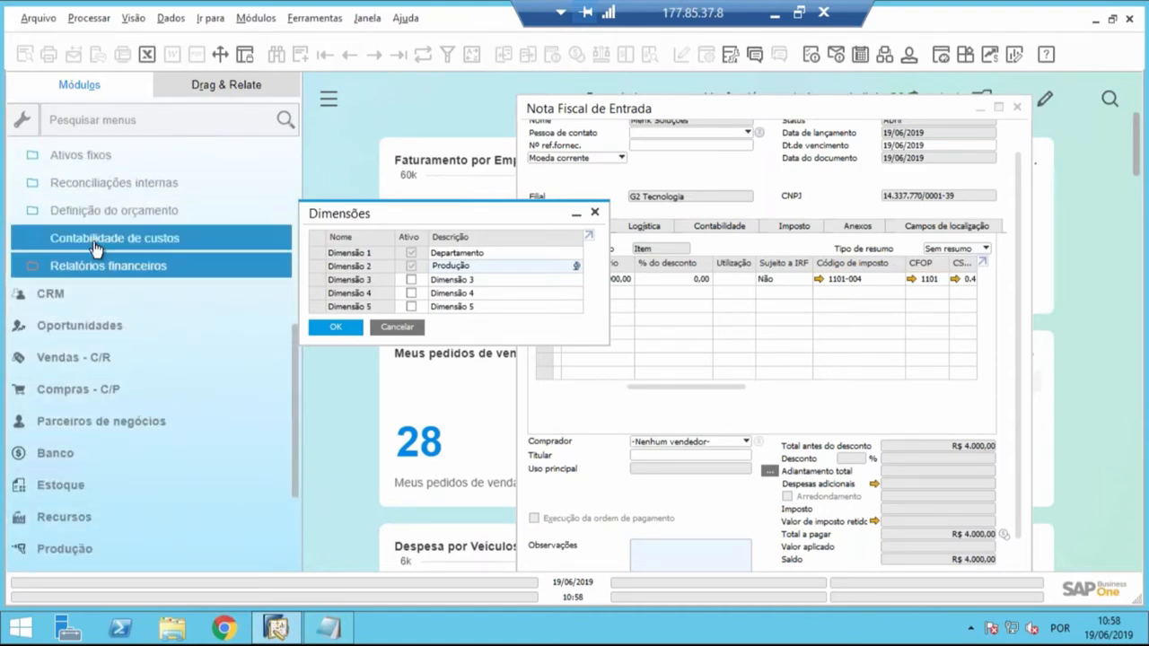
{"action": "left_click", "coordinate": [96, 242]}
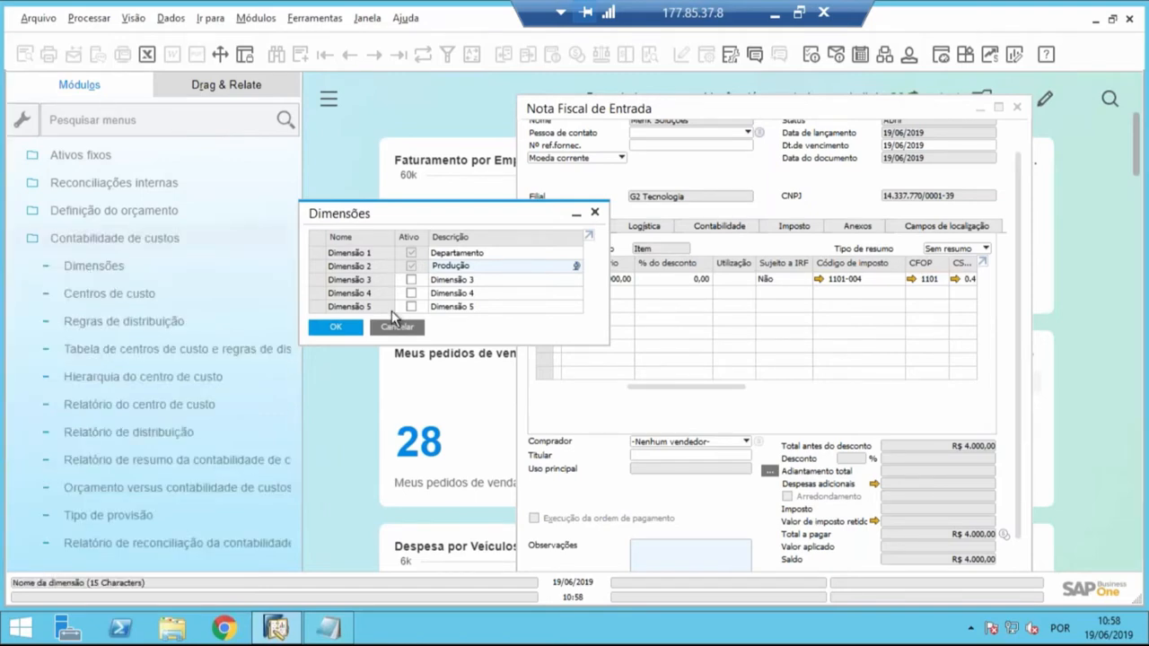
{"action": "left_click", "coordinate": [395, 327]}
{"action": "left_click", "coordinate": [94, 266]}
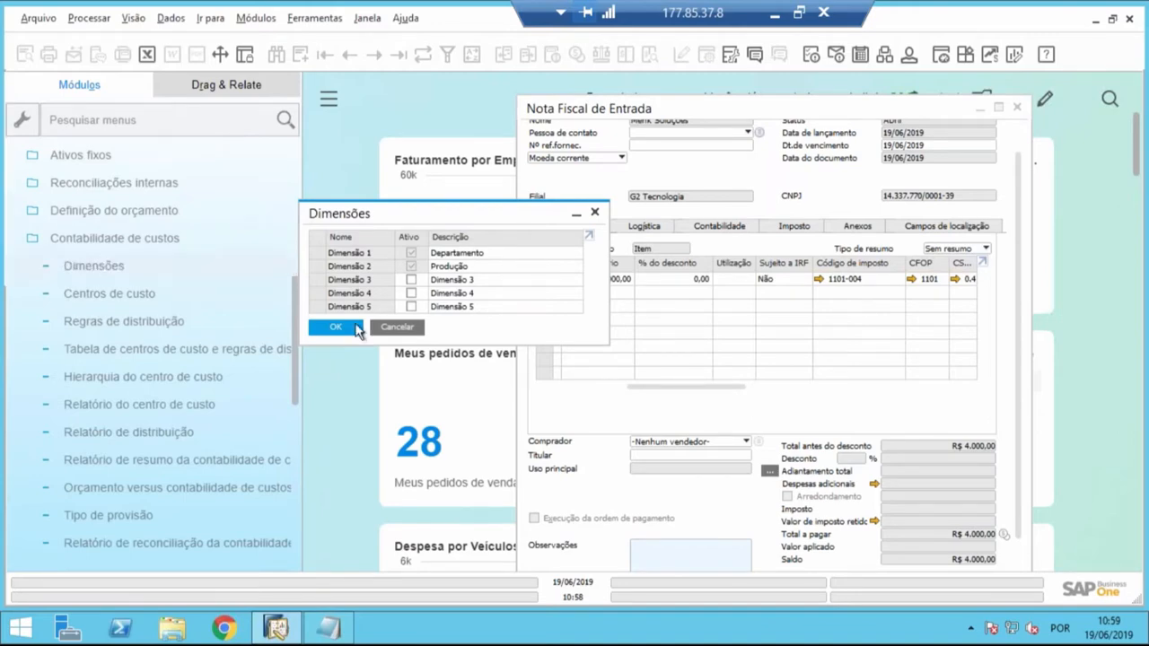
{"action": "left_click", "coordinate": [394, 327]}
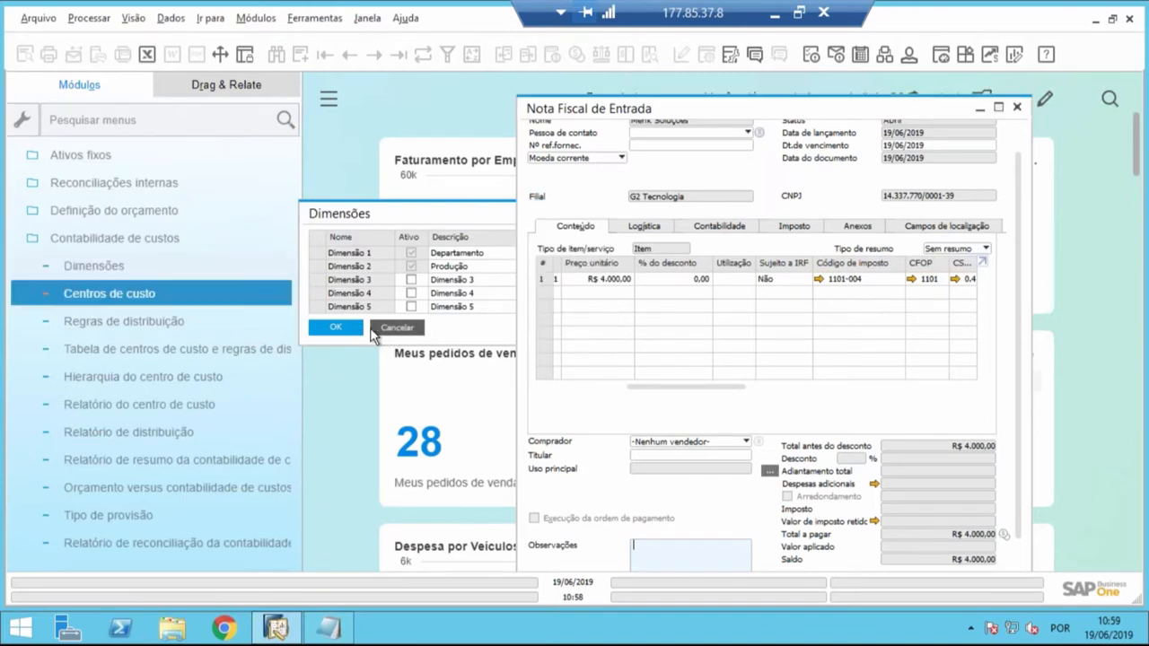
- Open the Centros de custo setup and enter Com as the new cost center's code
{"action": "left_click", "coordinate": [122, 298]}
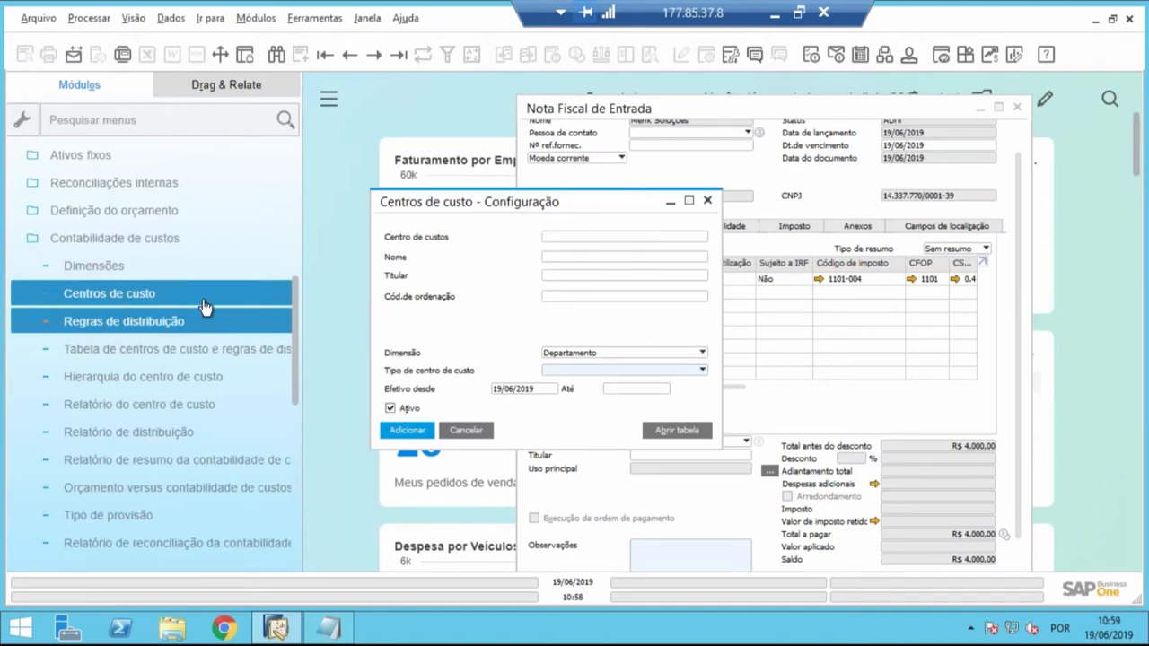
{"action": "left_click", "coordinate": [555, 237]}
{"action": "type", "text": "Comercia"}
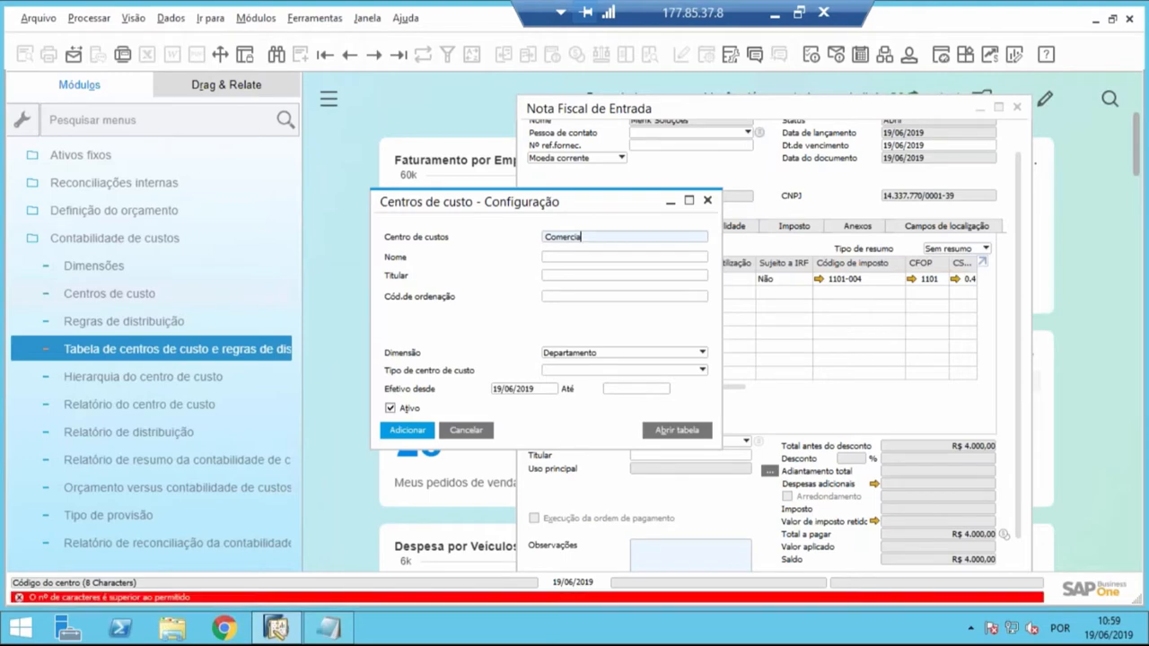
{"action": "key", "text": "Tab"}
{"action": "double_click", "coordinate": [595, 236]}
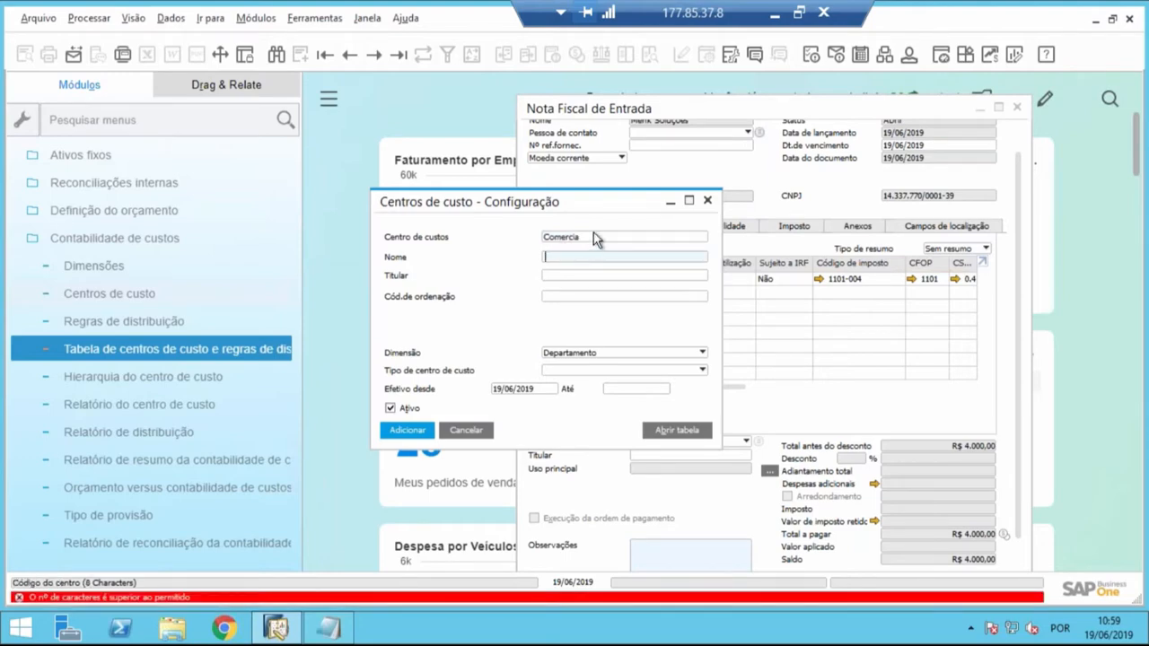
{"action": "type", "text": "Com"}
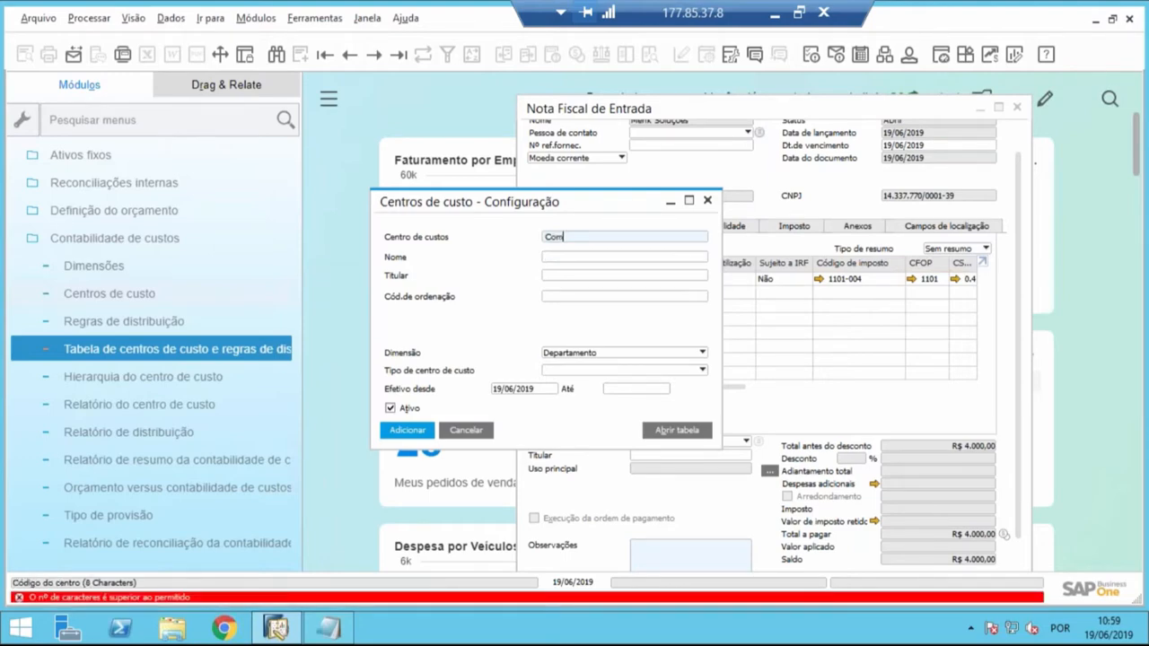
{"action": "key", "text": "BackSpace"}
{"action": "key", "text": "BackSpace"}
{"action": "key", "text": "BackSpace"}
{"action": "type", "text": "Com"}
{"action": "key", "text": "Tab"}
- Enter Comercial as the cost center's name and check its code and name
{"action": "type", "text": "Comer"}
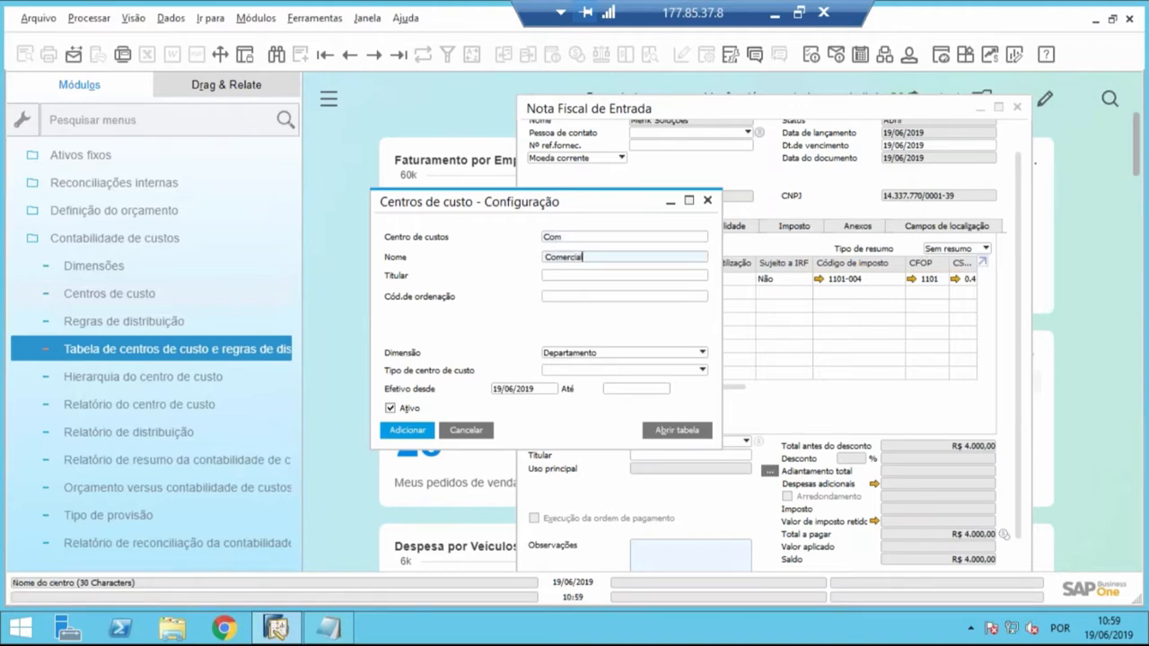
{"action": "key", "text": "Tab"}
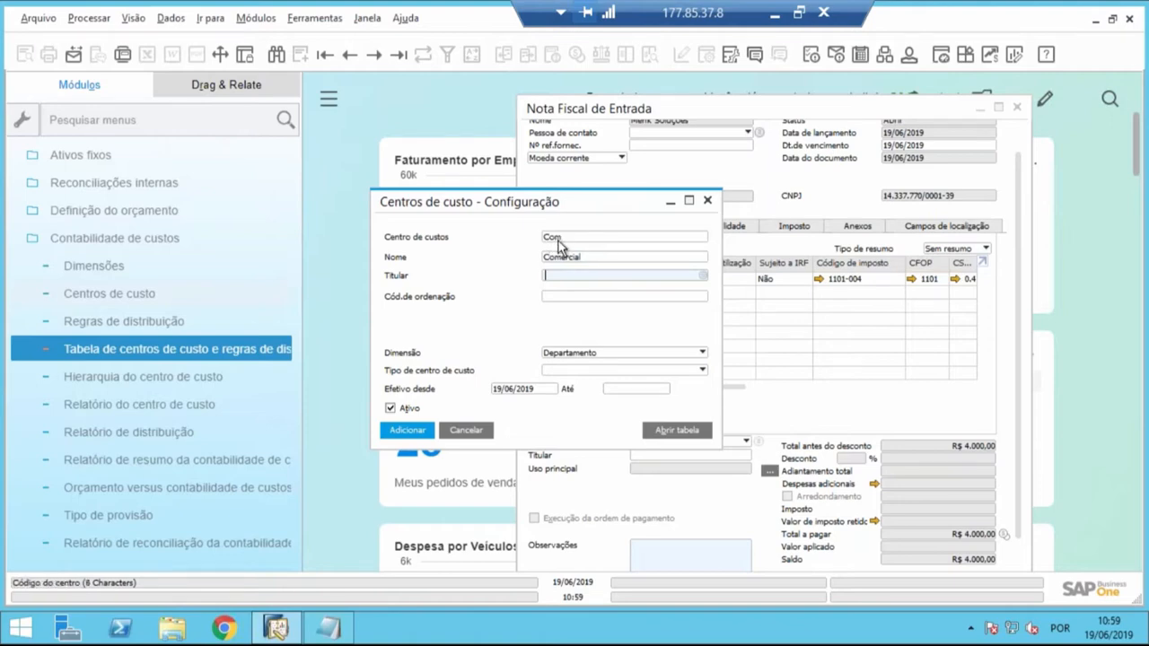
{"action": "left_click", "coordinate": [557, 239]}
{"action": "left_click", "coordinate": [600, 257]}
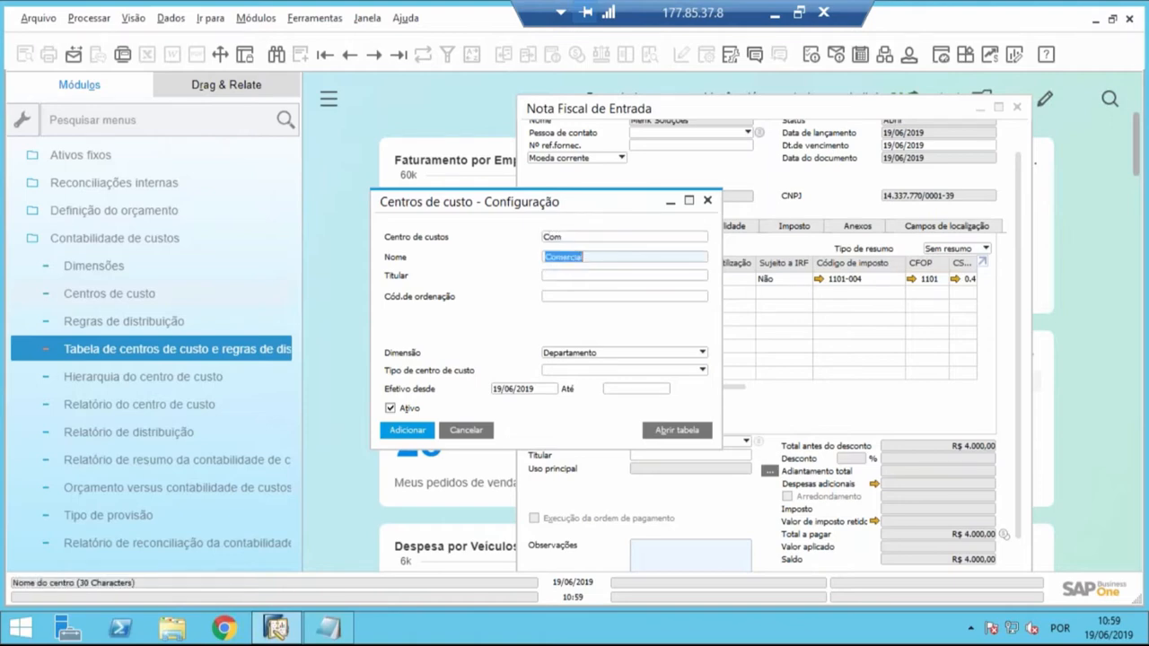
- Check the available dimensions for the Comercial cost center and select Departamento
{"action": "left_click", "coordinate": [615, 355]}
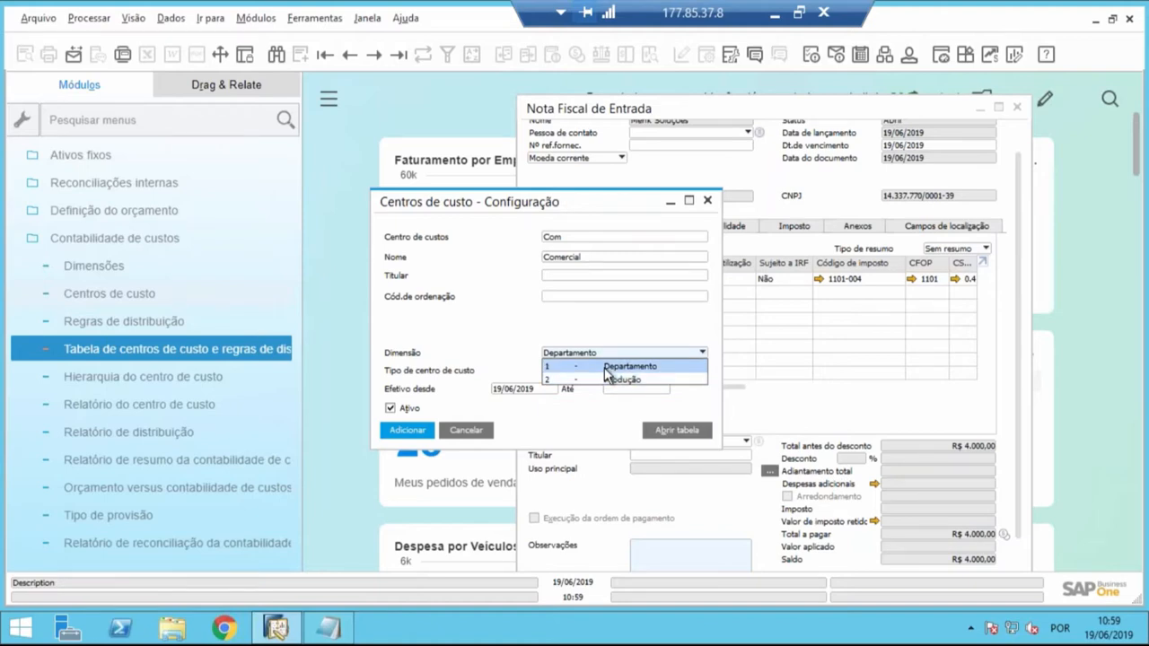
{"action": "left_click", "coordinate": [606, 368]}
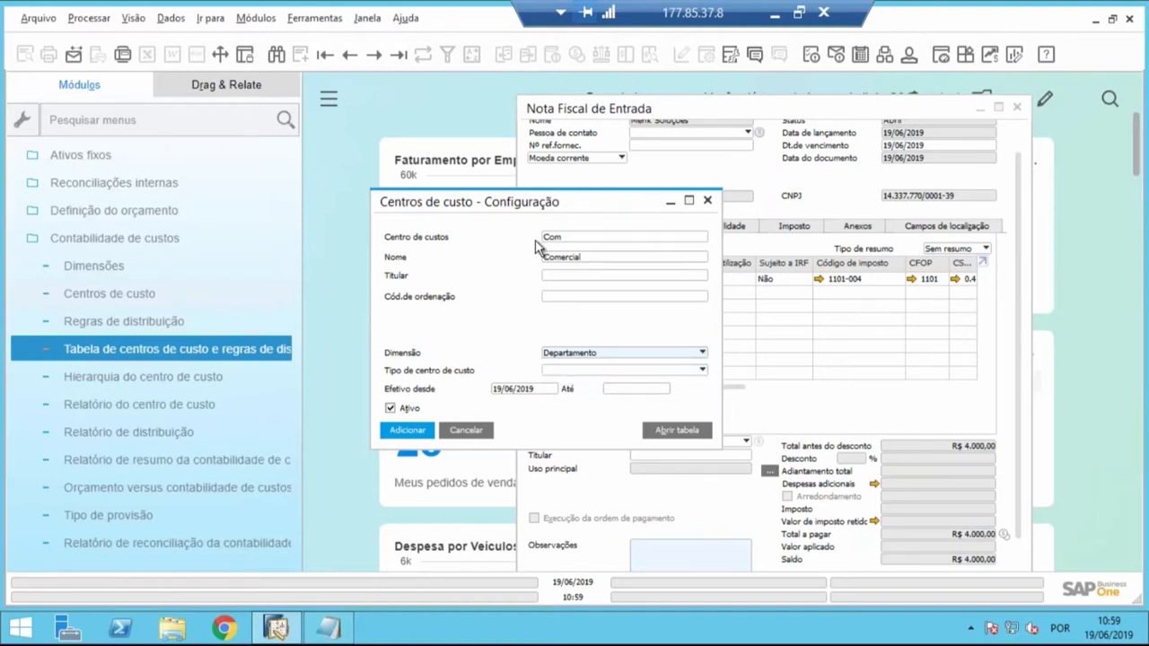
{"action": "left_click", "coordinate": [592, 359]}
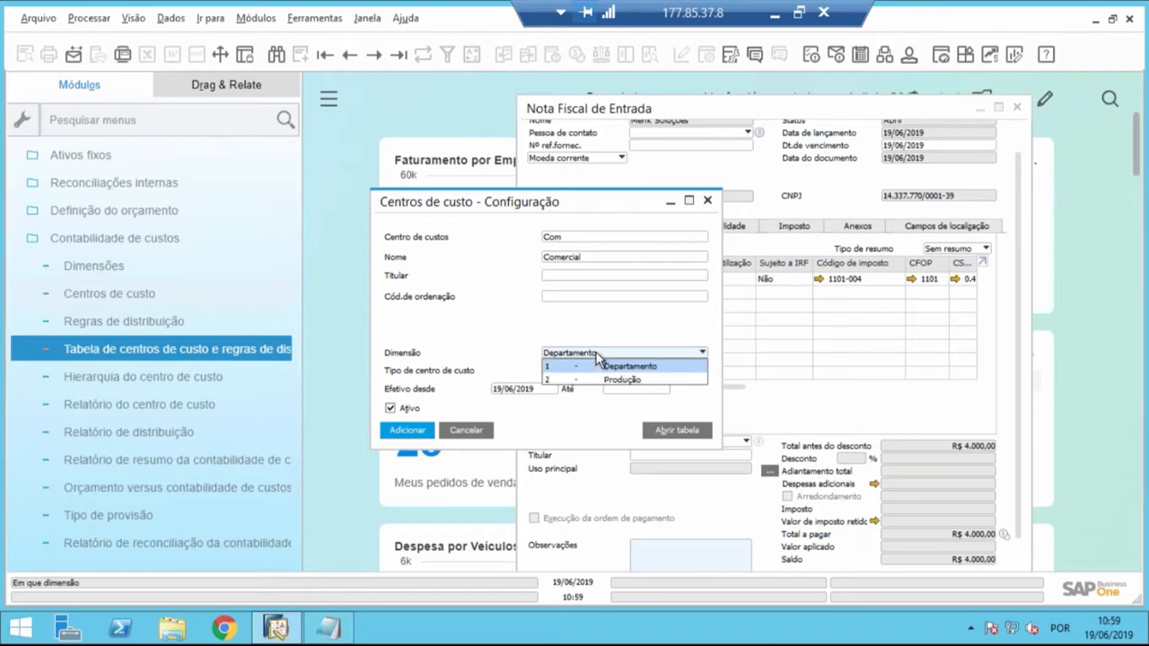
{"action": "left_click", "coordinate": [562, 241]}
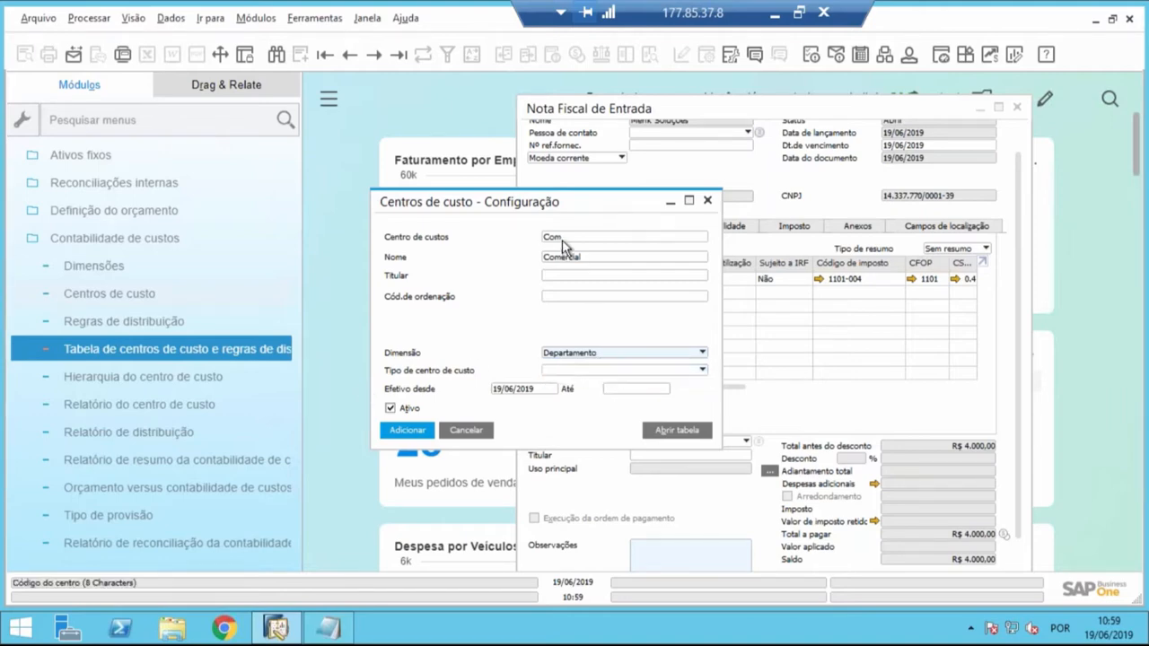
{"action": "left_click", "coordinate": [606, 359]}
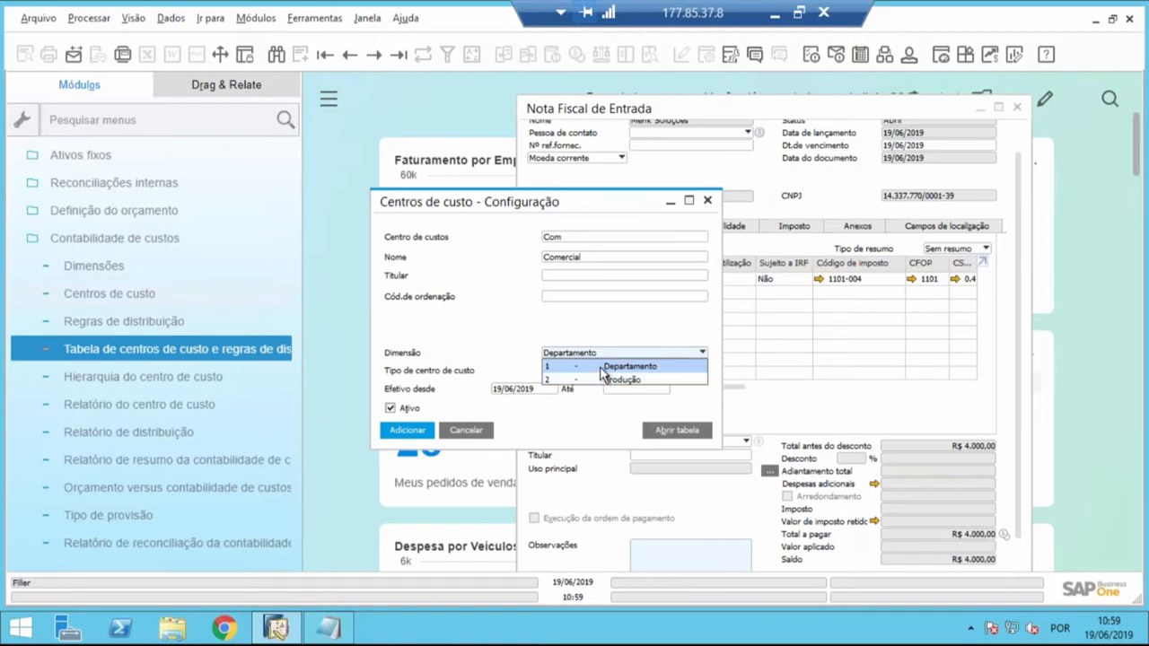
{"action": "left_click", "coordinate": [602, 367]}
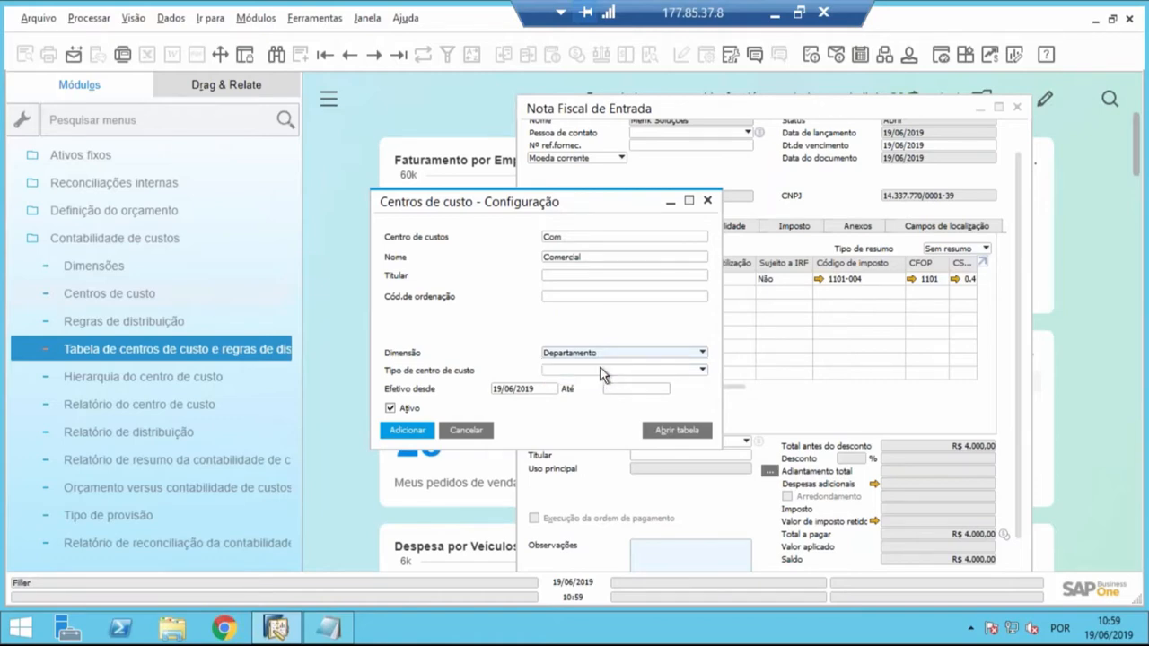
- Set the Comercial cost center's effective period from 01/01/2019 to 31/12/2019
{"action": "left_click", "coordinate": [534, 390]}
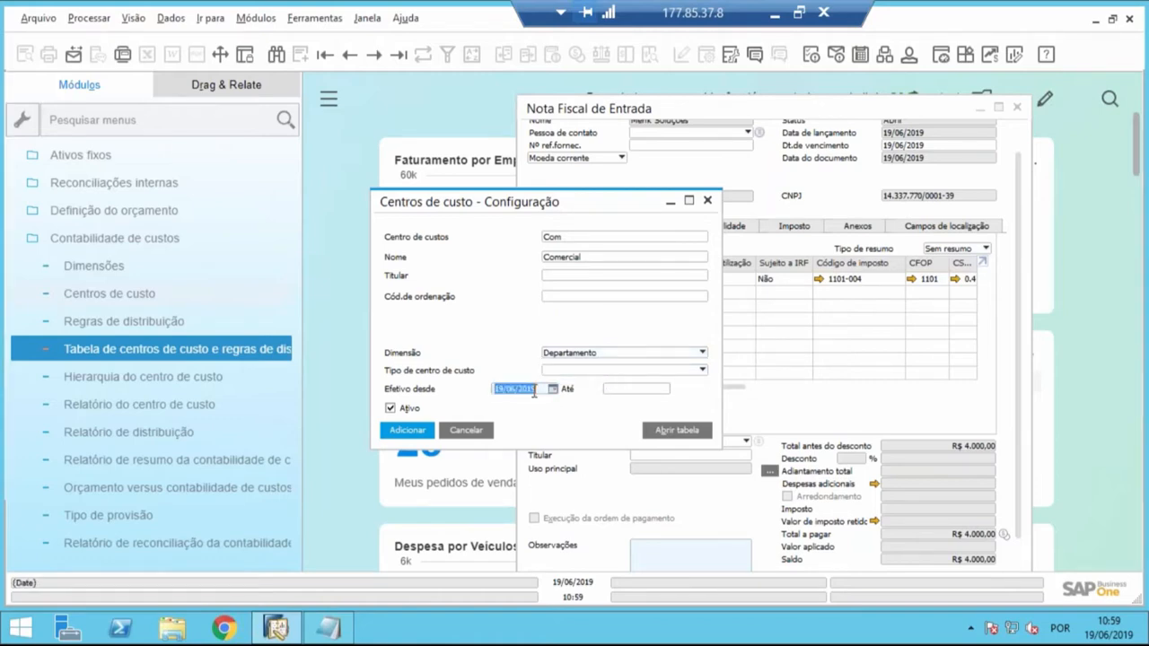
{"action": "type", "text": "01012019"}
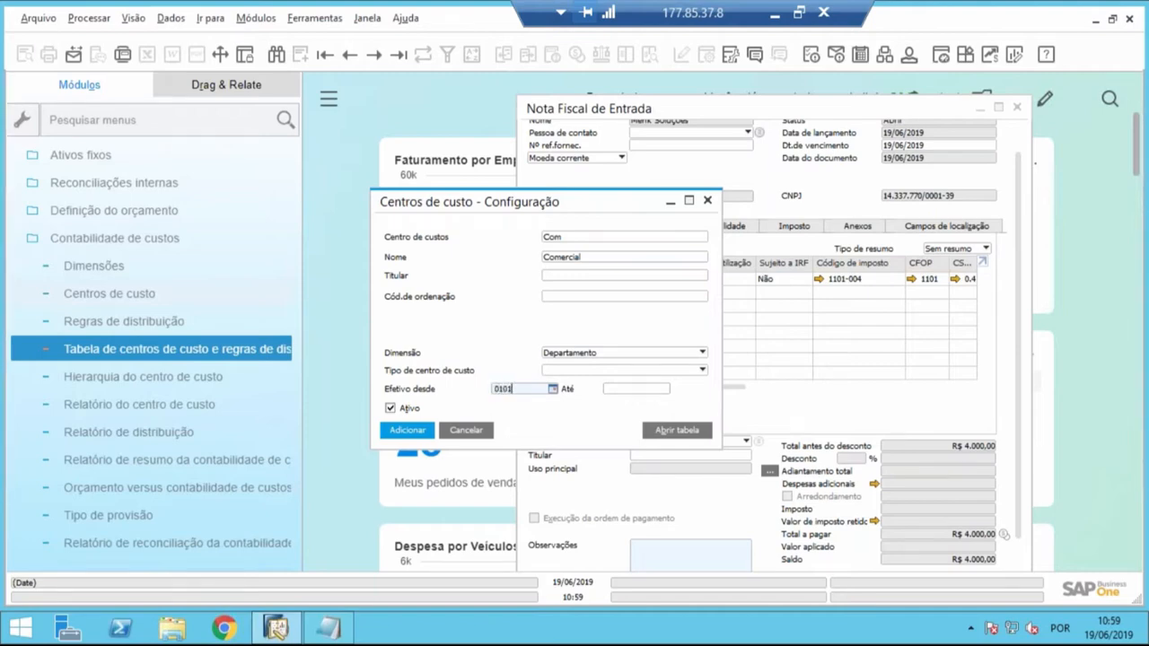
{"action": "key", "text": "Tab"}
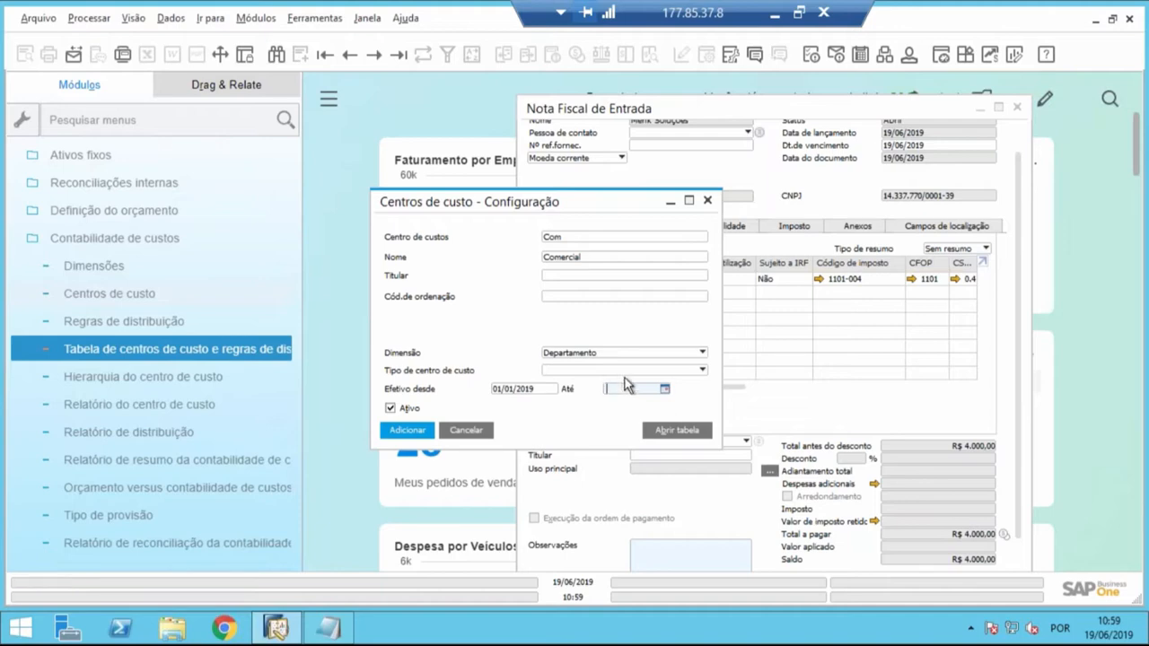
{"action": "type", "text": "31/"}
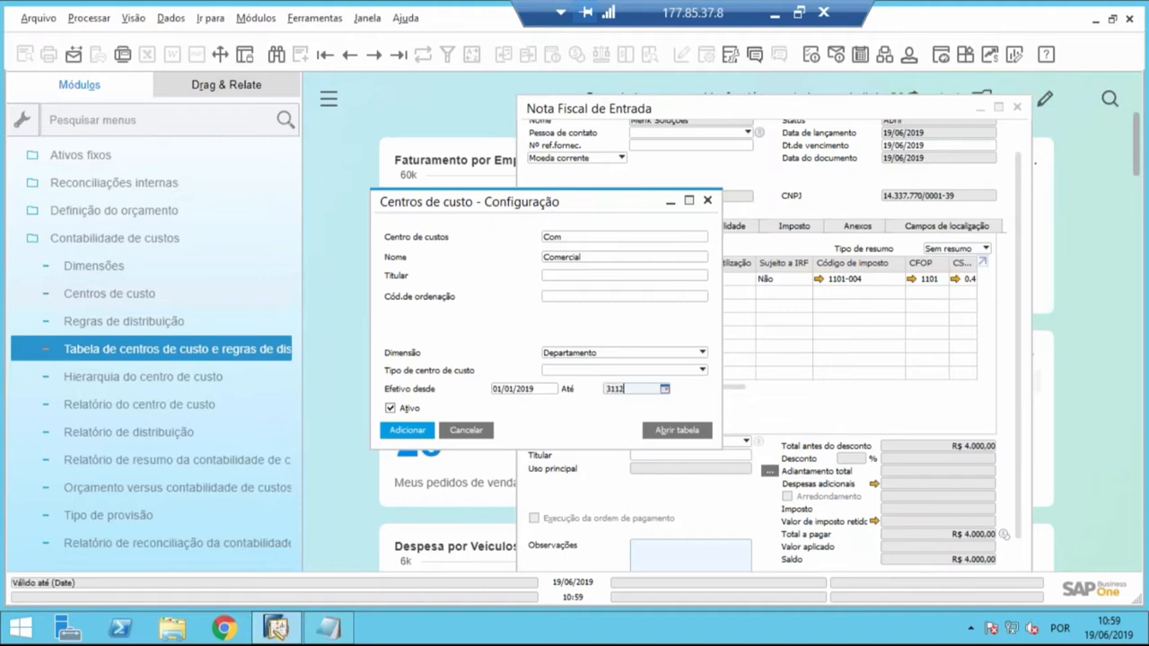
{"action": "type", "text": "12"}
{"action": "key", "text": "Tab"}
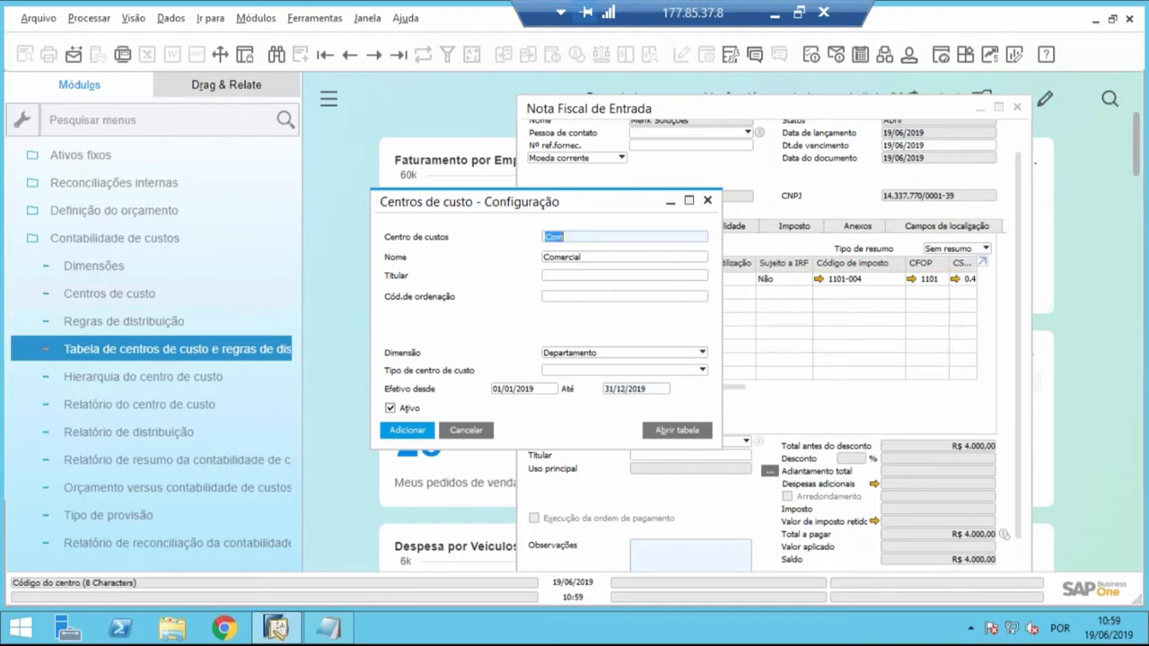
- Clear the Comercial cost center's end date and add the cost center
{"action": "left_click", "coordinate": [640, 388]}
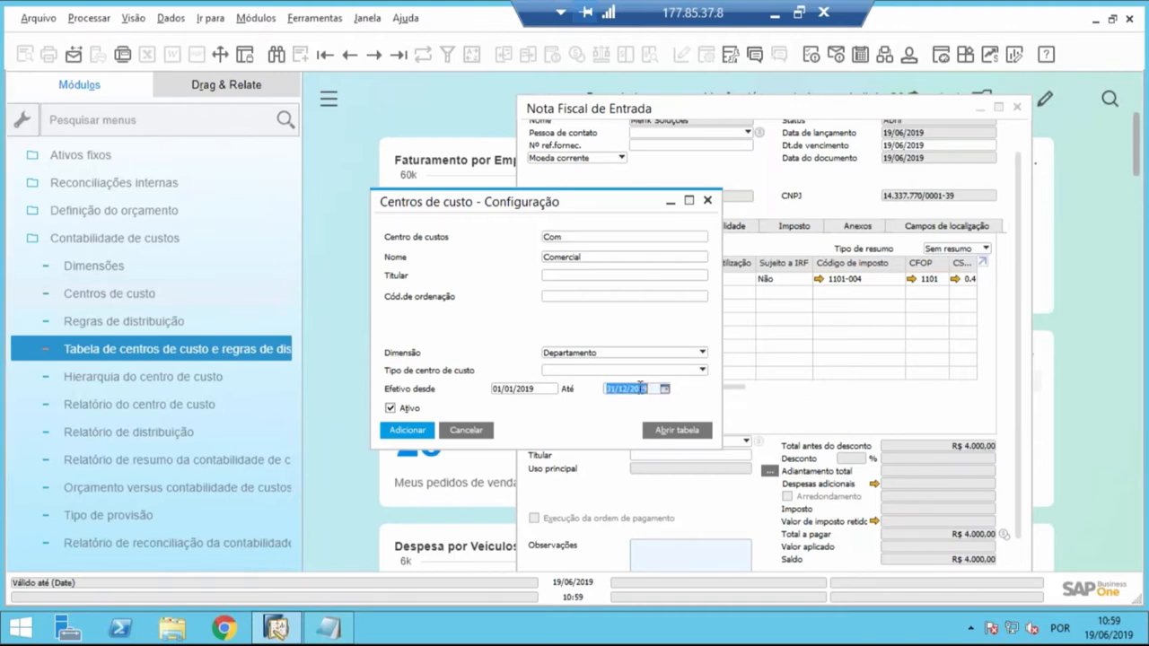
{"action": "key", "text": "BackSpace"}
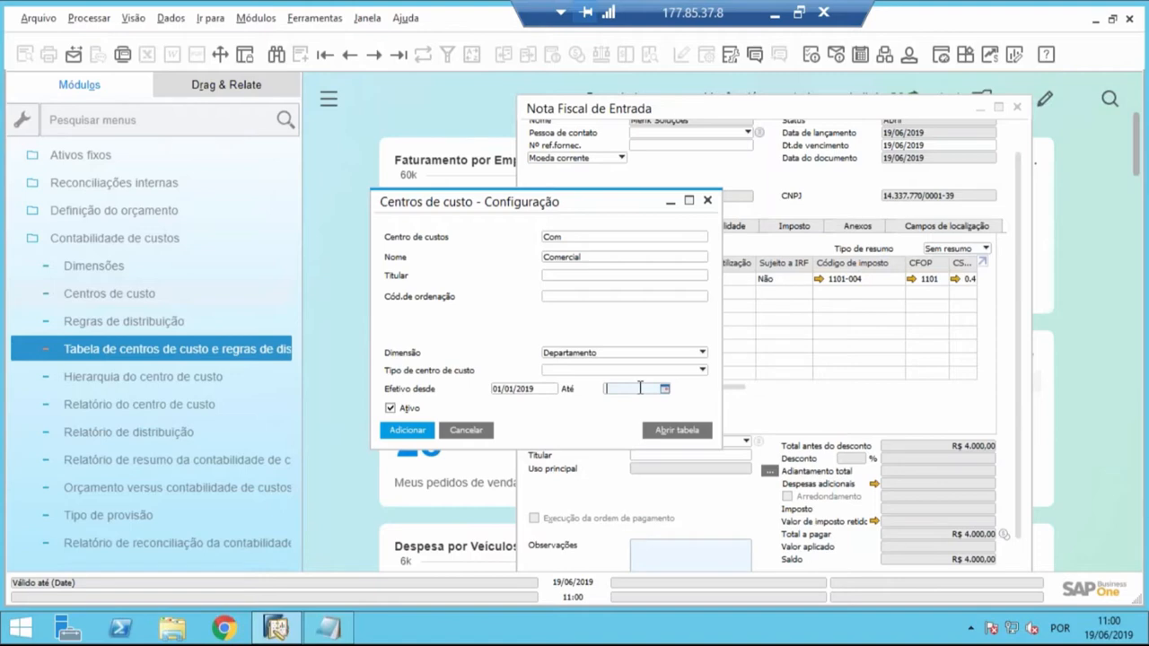
{"action": "left_click", "coordinate": [410, 428]}
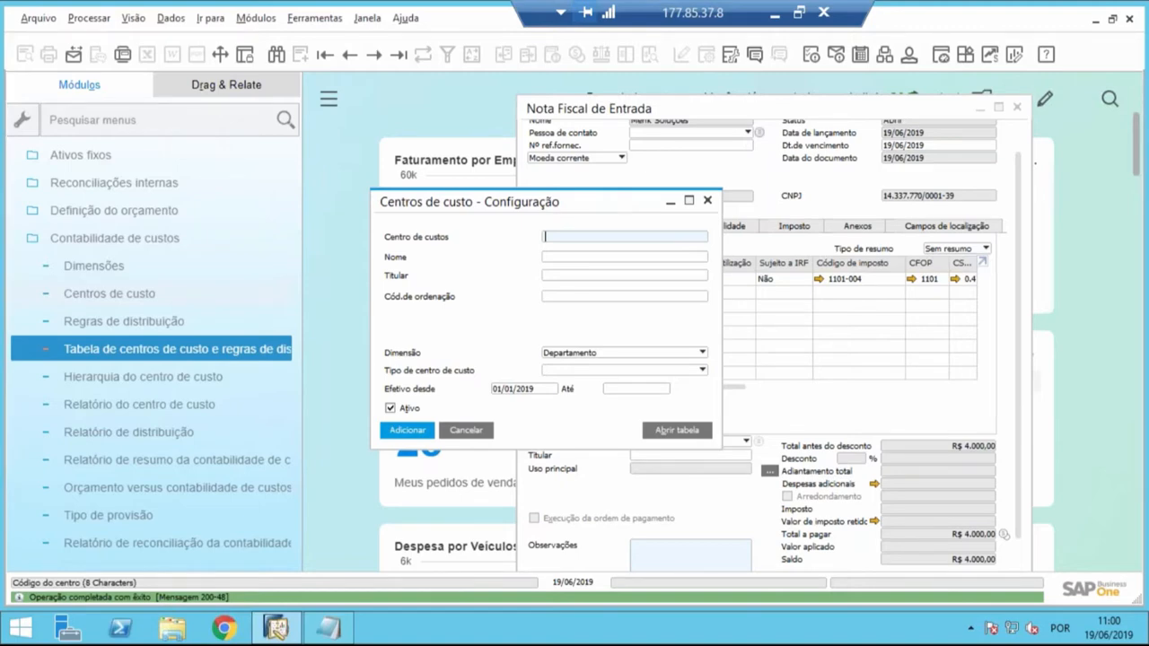
- Add a cost center with code Prod and name Produção in the Departamento dimension
{"action": "type", "text": "Prod"}
{"action": "key", "text": "Tab"}
{"action": "type", "text": "Pr"}
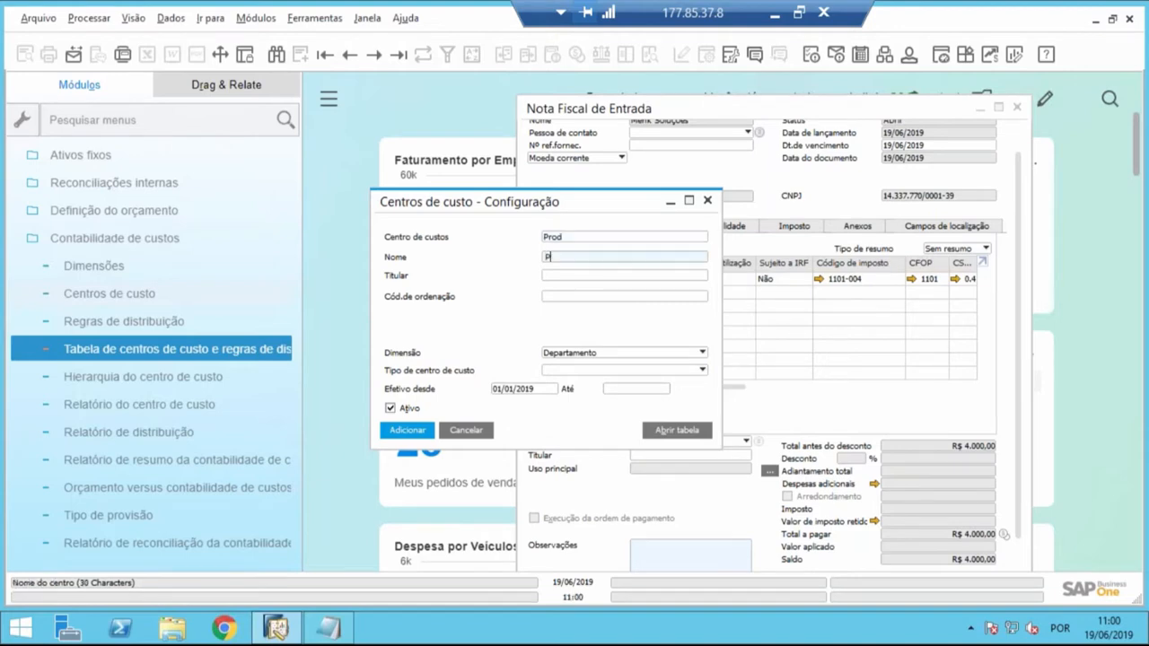
{"action": "type", "text": "odução"}
{"action": "key", "text": "Tab"}
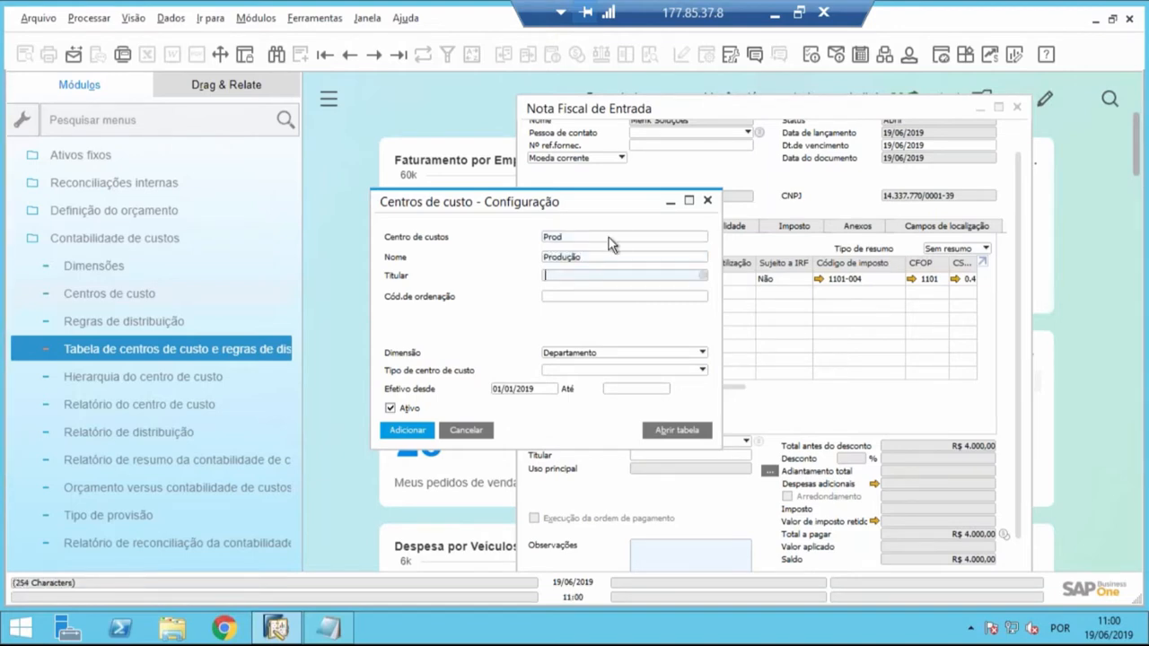
{"action": "left_click", "coordinate": [607, 352]}
{"action": "left_click", "coordinate": [596, 369]}
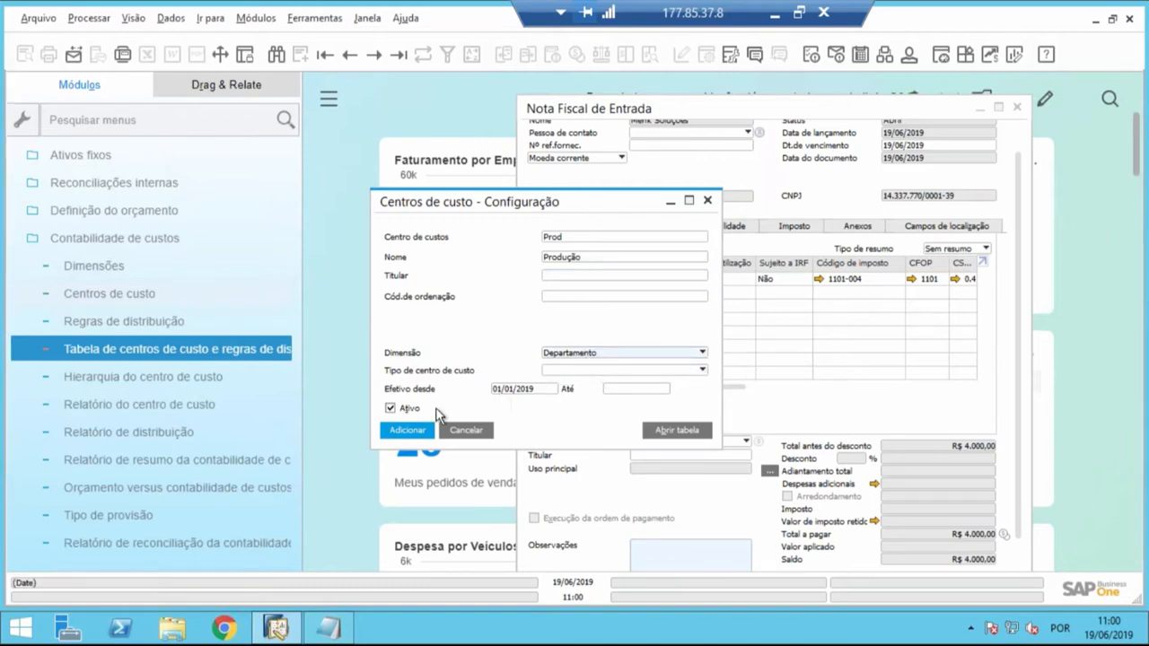
{"action": "left_click", "coordinate": [406, 437]}
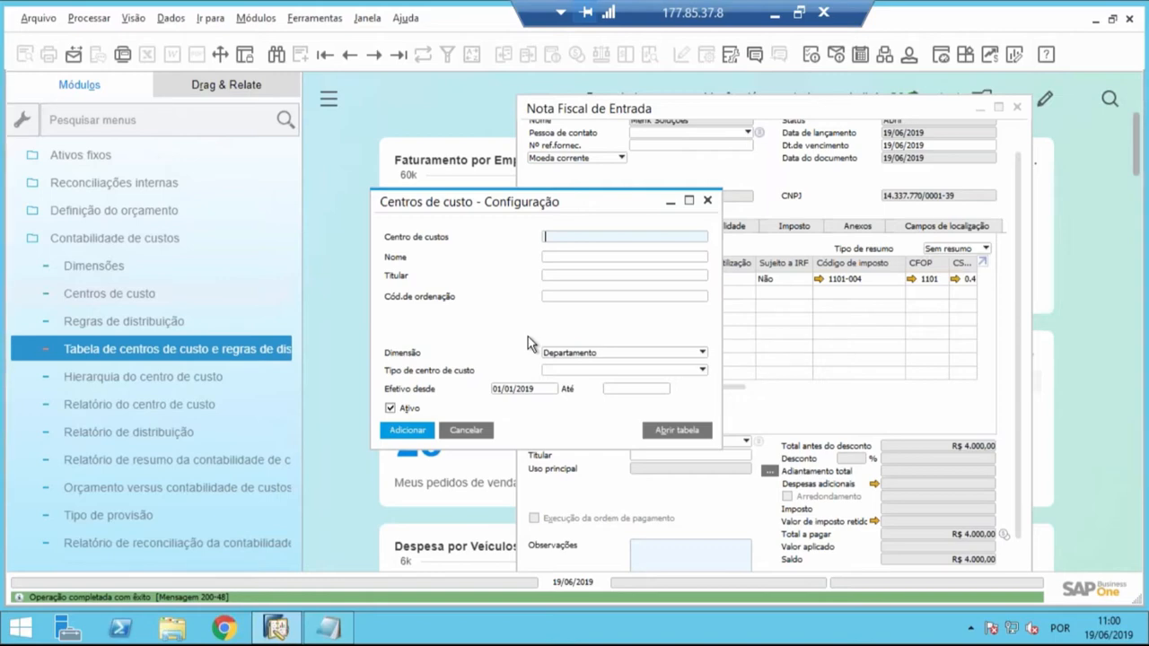
- Enter 56 as the next cost center's code and Projeto sofá as its name
{"action": "type", "text": "56"}
{"action": "key", "text": "Tab"}
{"action": "type", "text": "Projeto "}
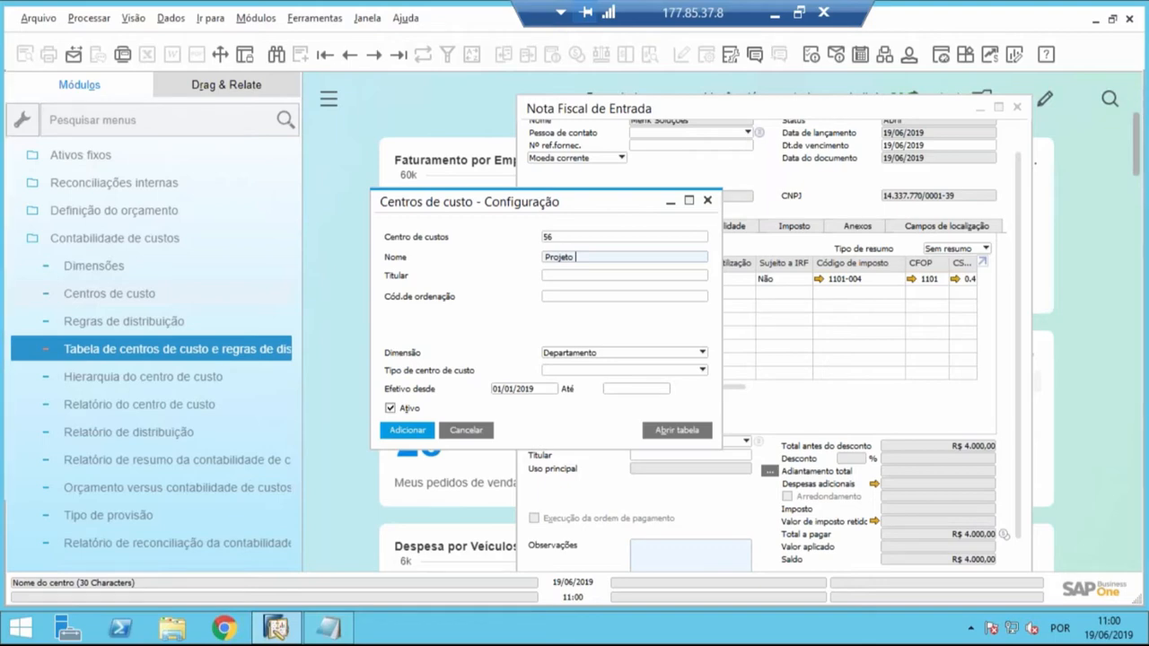
{"action": "type", "text": "sofá"}
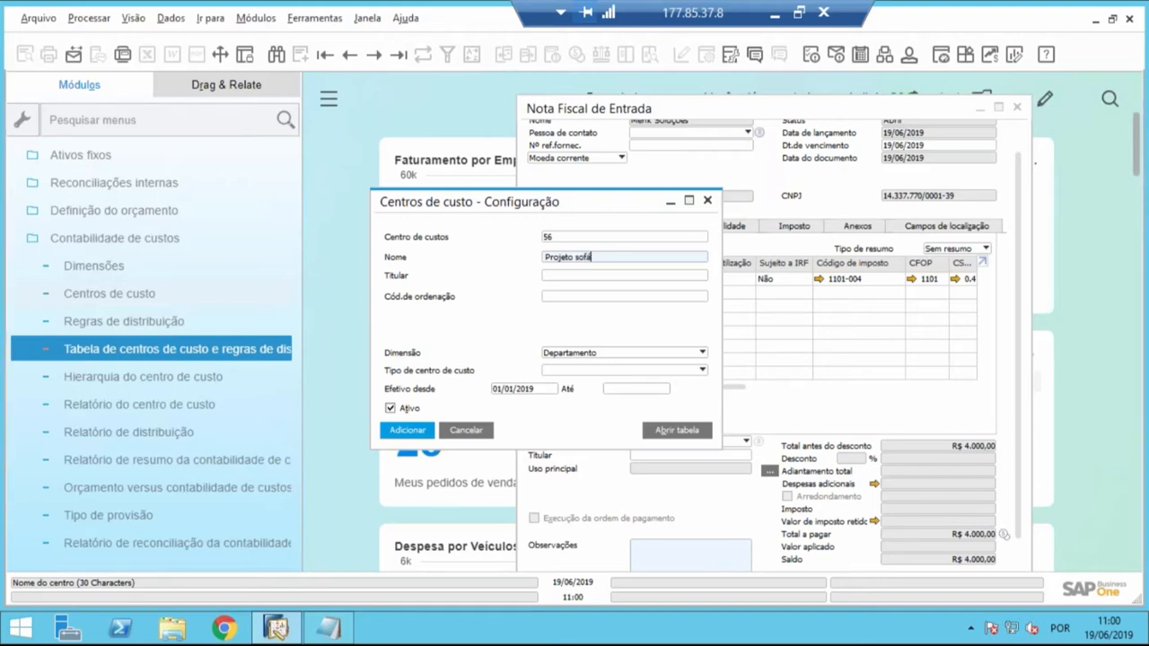
{"action": "key", "text": "Tab"}
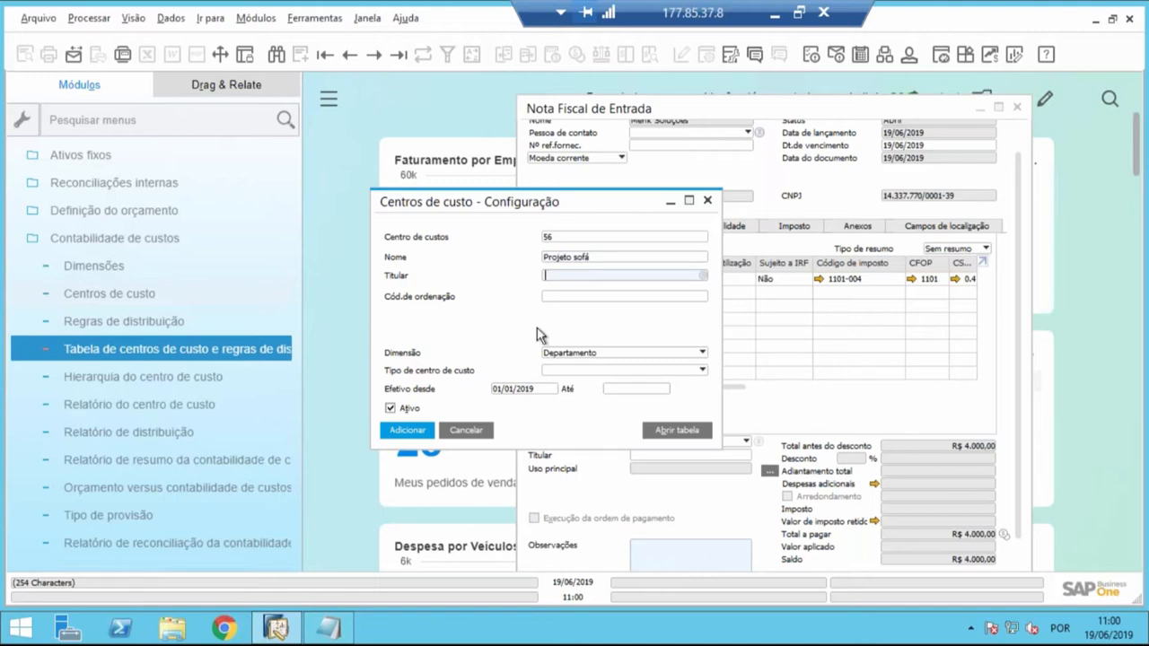
- Rewrite cost center 56's name as Projeto Sofá, with a capital S
{"action": "double_click", "coordinate": [585, 257]}
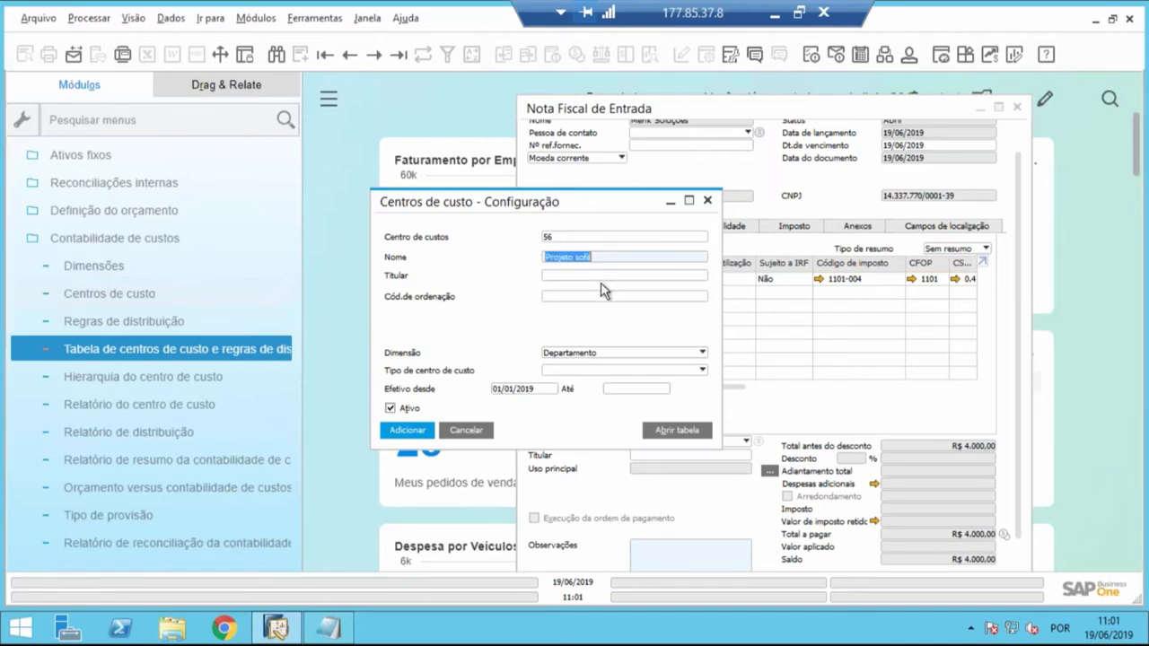
{"action": "left_click", "coordinate": [604, 256]}
{"action": "key", "text": "BackSpace"}
{"action": "key", "text": "BackSpace"}
{"action": "key", "text": "BackSpace"}
{"action": "key", "text": "BackSpace"}
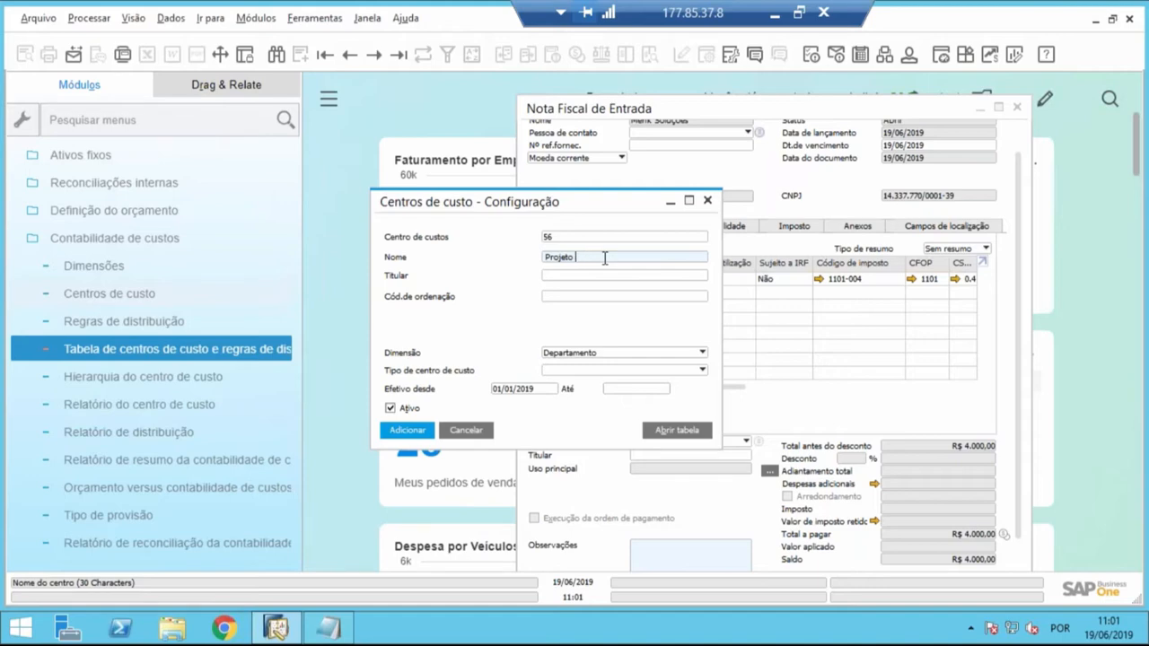
{"action": "type", "text": "Sofá"}
{"action": "key", "text": "Tab"}
{"action": "left_click", "coordinate": [582, 260]}
- Assign the Projeto Sofá cost center to the Produção dimension and add it
{"action": "left_click", "coordinate": [604, 351]}
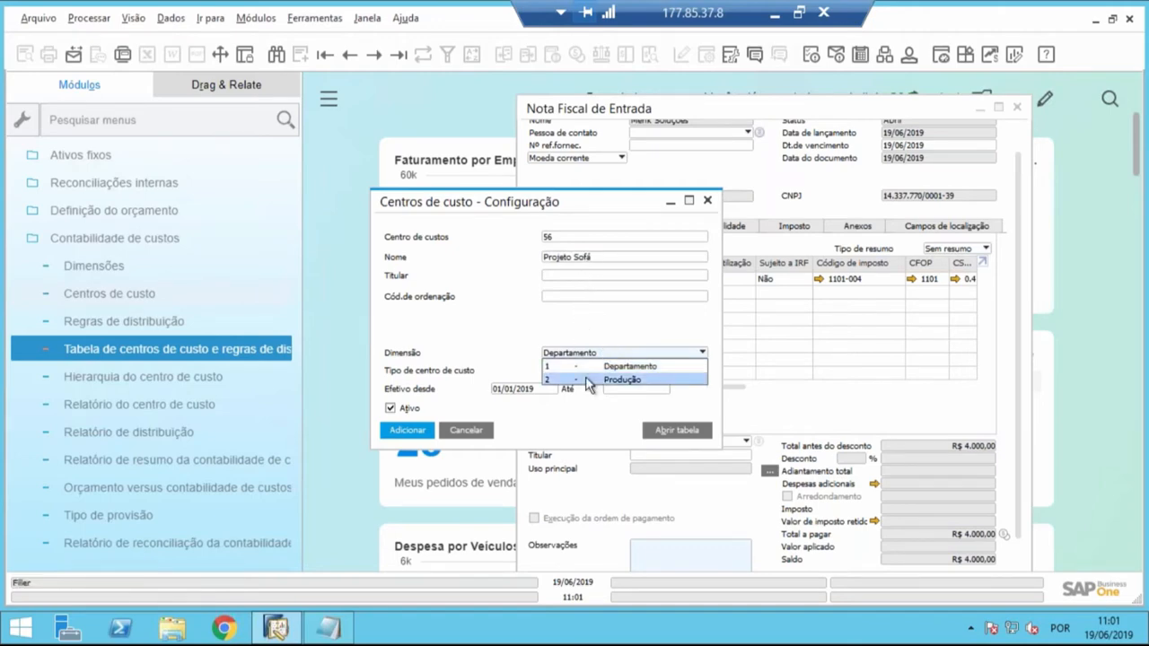
{"action": "left_click", "coordinate": [599, 382]}
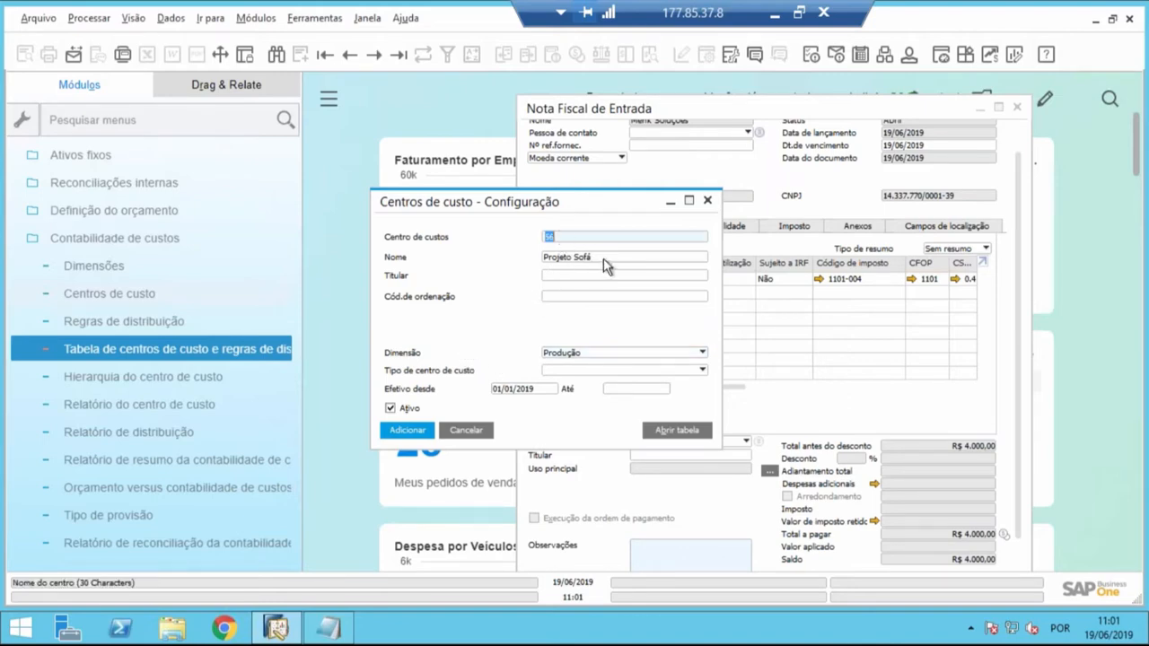
{"action": "key", "text": "Tab"}
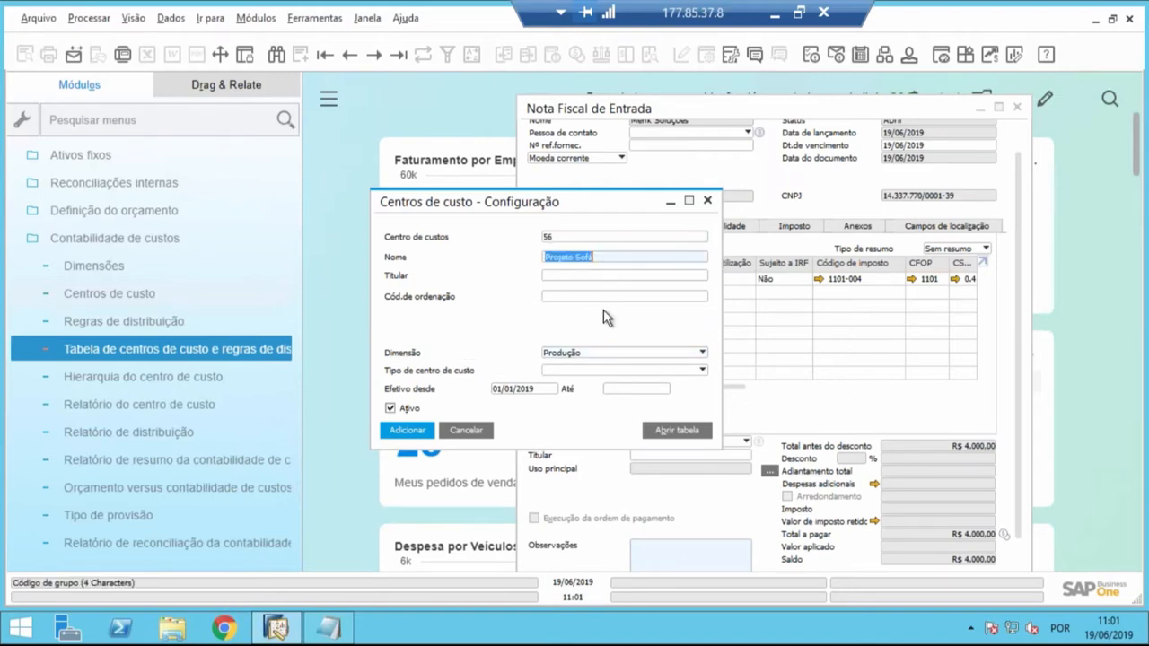
{"action": "left_click", "coordinate": [580, 354]}
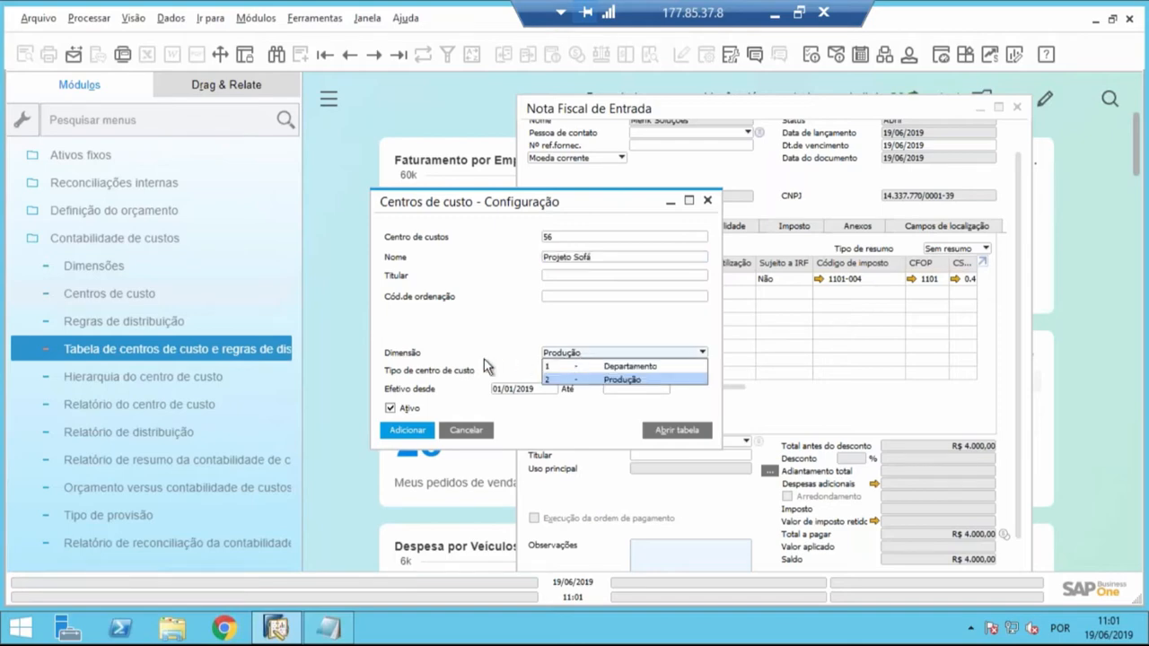
{"action": "left_click", "coordinate": [575, 379]}
{"action": "left_click", "coordinate": [587, 355]}
{"action": "left_click", "coordinate": [584, 379]}
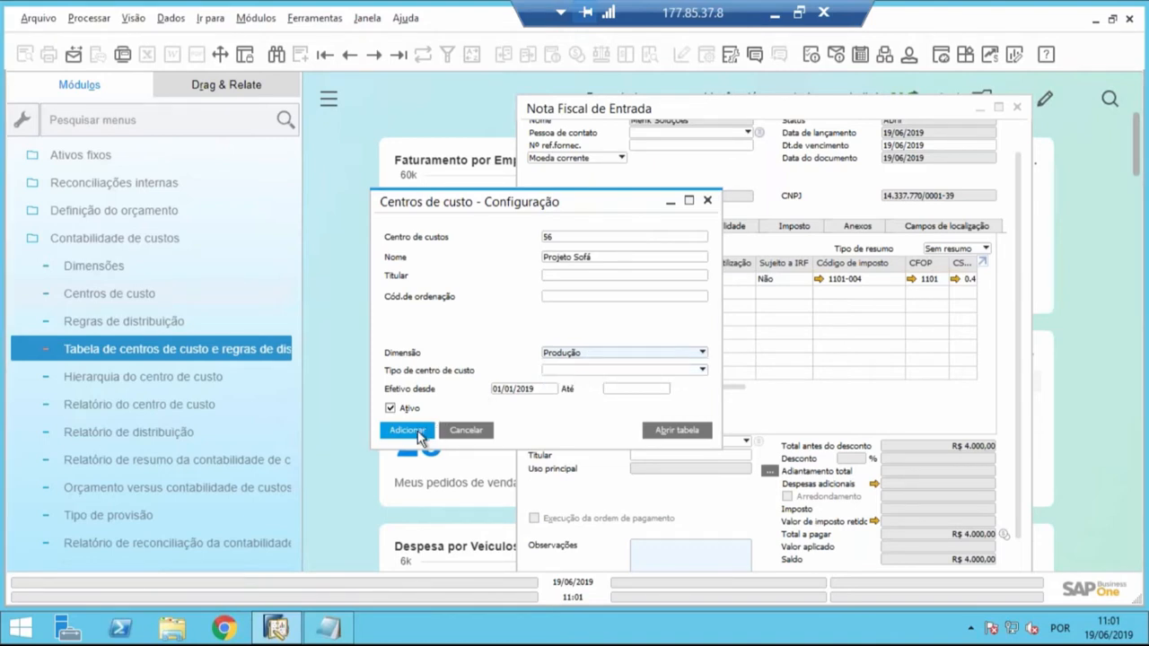
{"action": "left_click", "coordinate": [542, 389]}
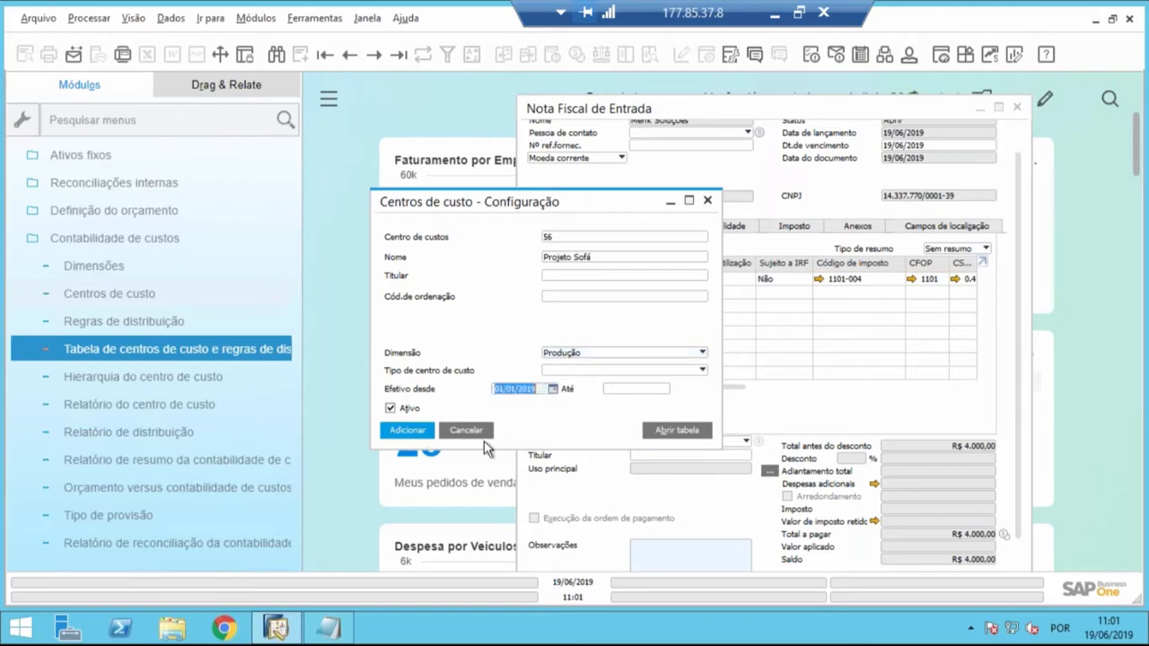
{"action": "left_click", "coordinate": [426, 432]}
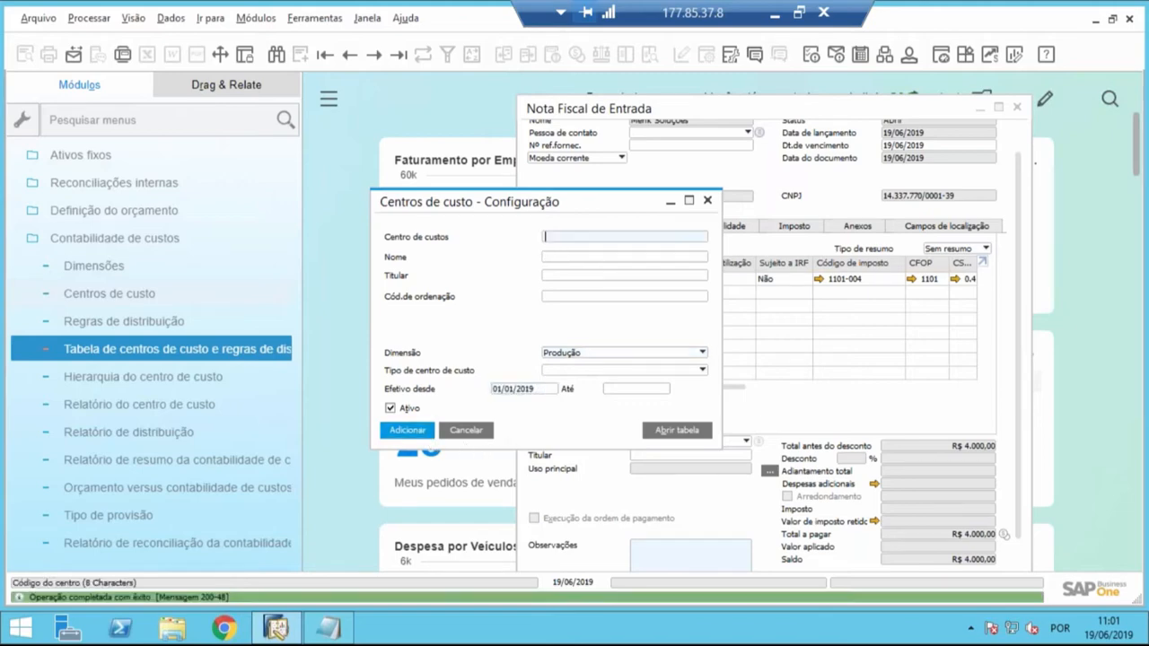
- Close the Centros de custo setup and the existing Nota Fiscal de Entrada
{"action": "left_click", "coordinate": [477, 431]}
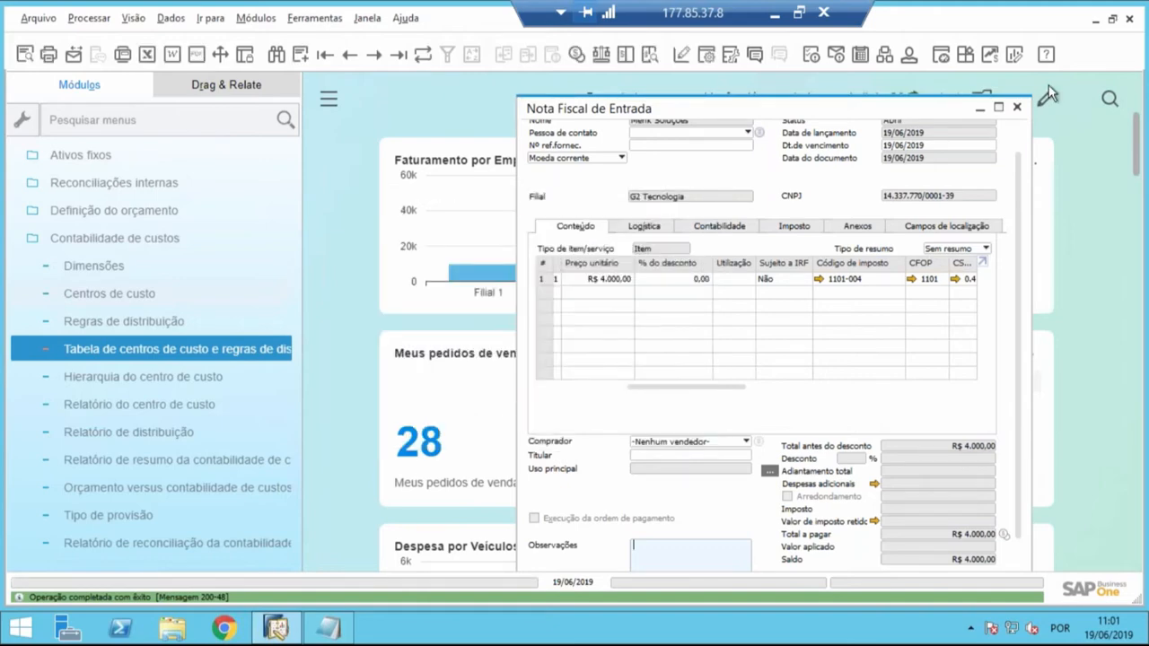
{"action": "left_click", "coordinate": [1016, 107]}
- Open a new Nota Fiscal de Entrada from Compras - C/P, choose Menk Soluções as the supplier, and maximize the invoice
{"action": "left_click_drag", "start_coordinate": [294, 303], "coordinate": [292, 167]}
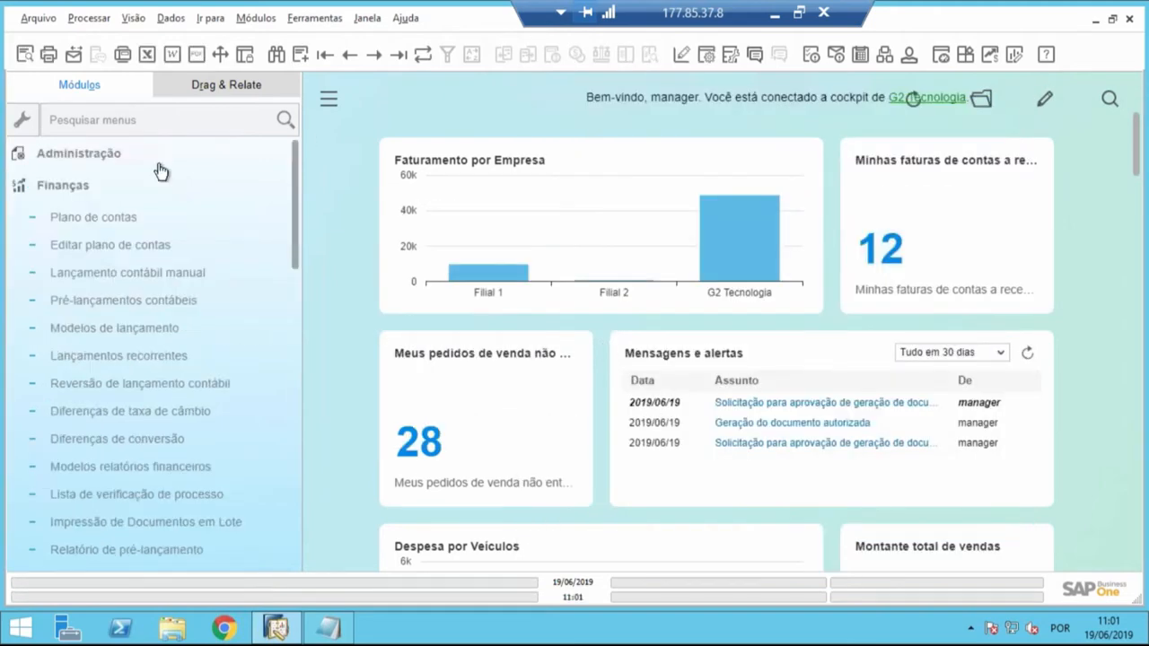
{"action": "left_click", "coordinate": [153, 184]}
{"action": "left_click", "coordinate": [90, 314]}
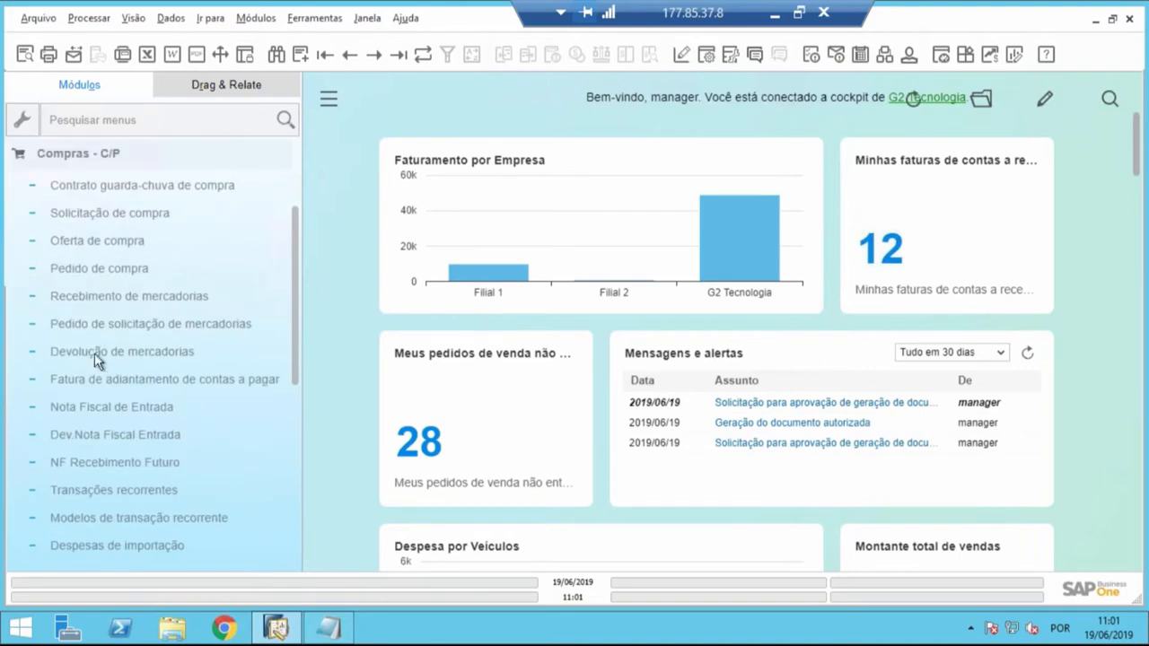
{"action": "left_click", "coordinate": [103, 411]}
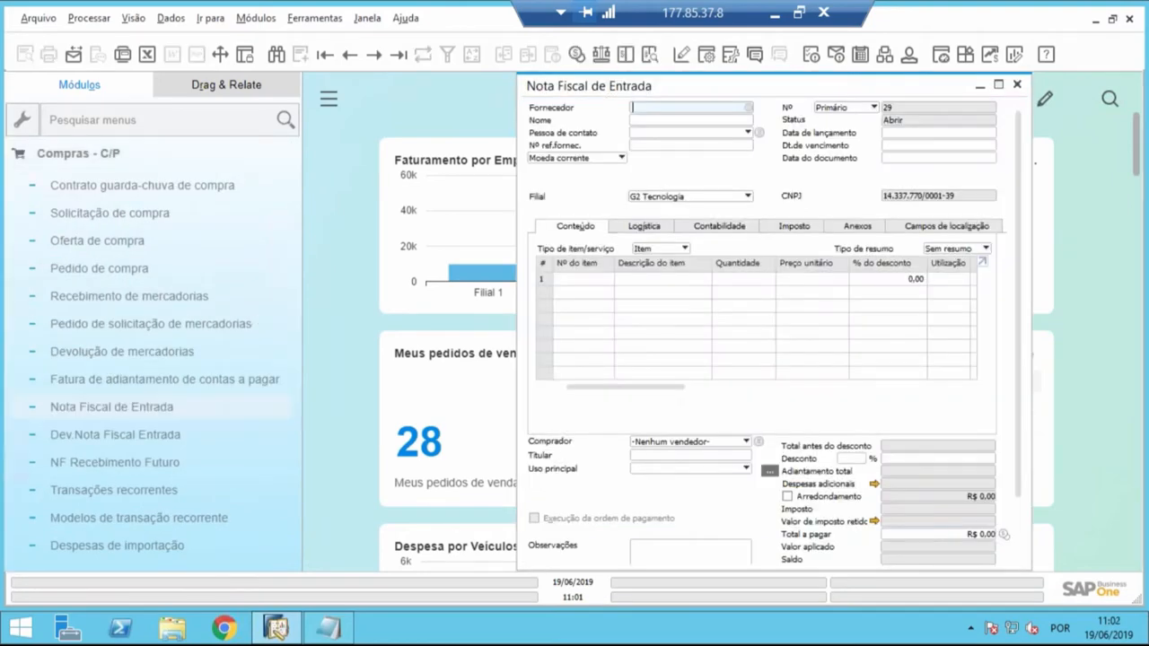
{"action": "key", "text": "Tab"}
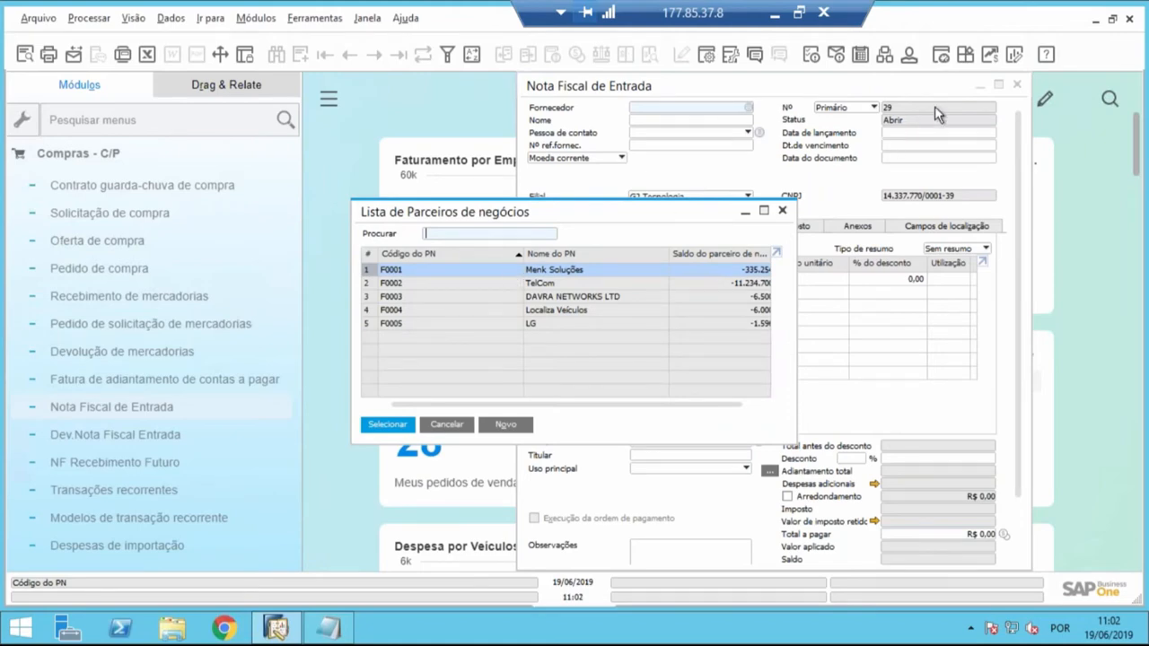
{"action": "key", "text": "Return"}
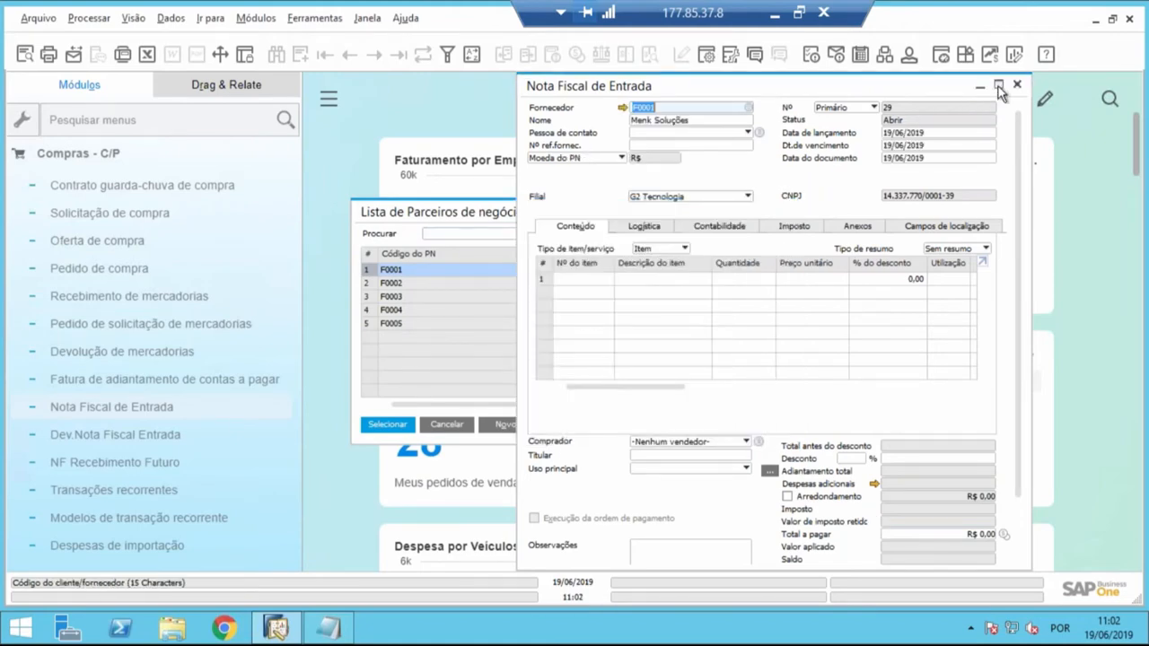
{"action": "left_click", "coordinate": [999, 87]}
- Add items I0048 (Cimento Saco 50 KG) and I0049 (Estabilizador) to the invoice lines
{"action": "left_click", "coordinate": [82, 281]}
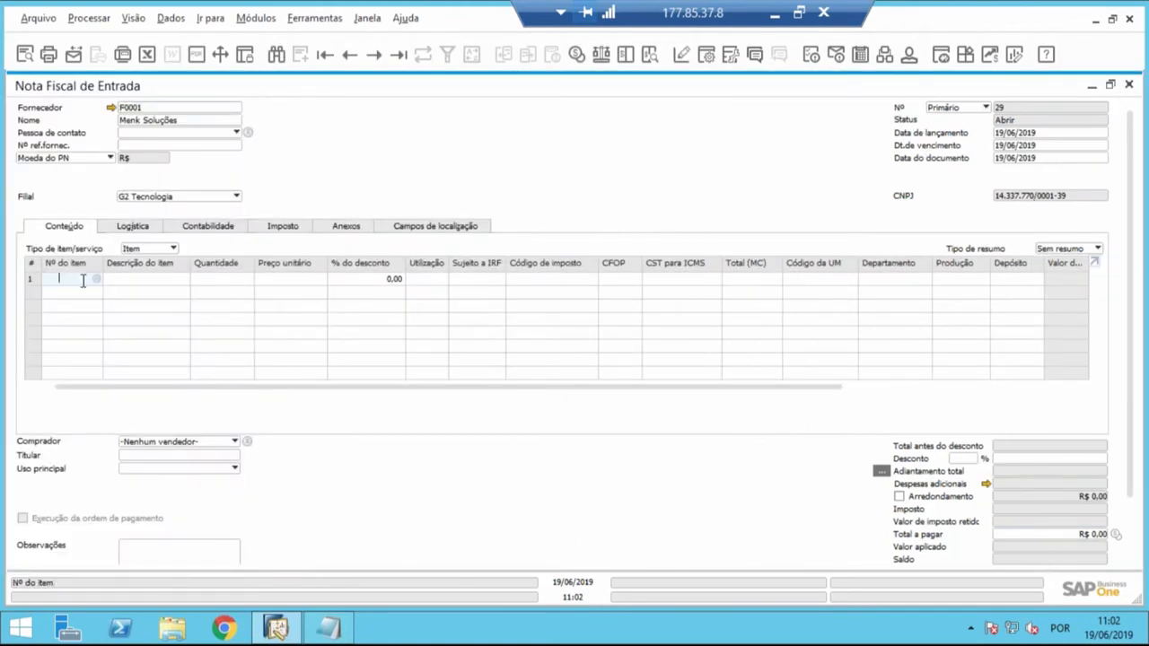
{"action": "key", "text": "Tab"}
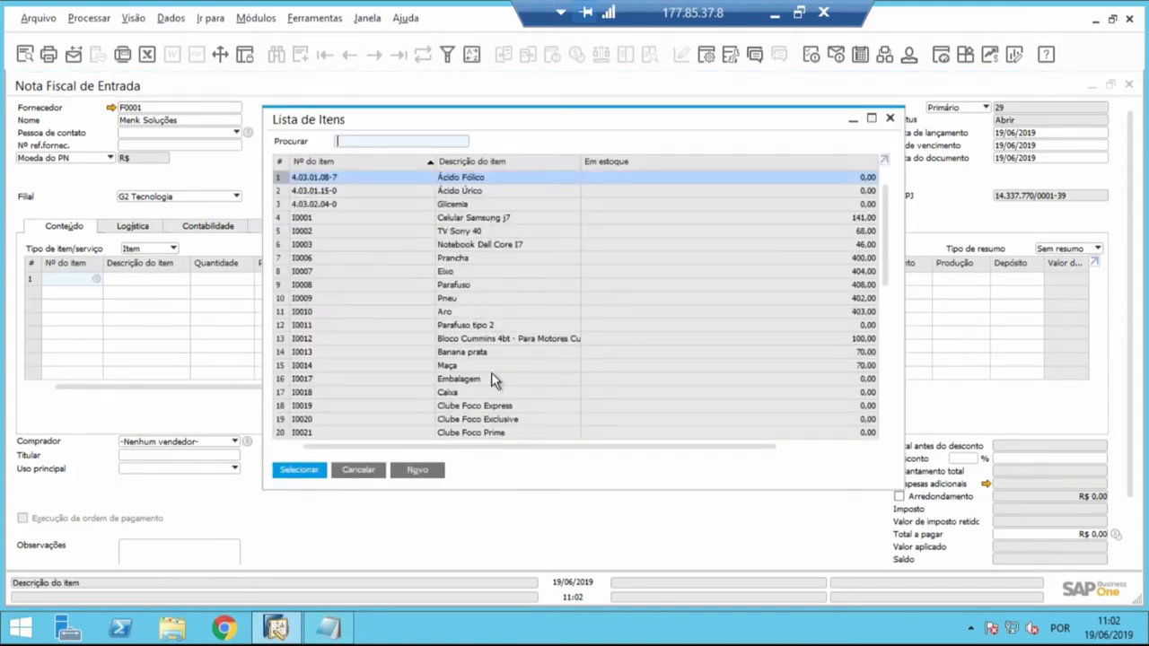
{"action": "left_click_drag", "start_coordinate": [887, 289], "coordinate": [902, 439]}
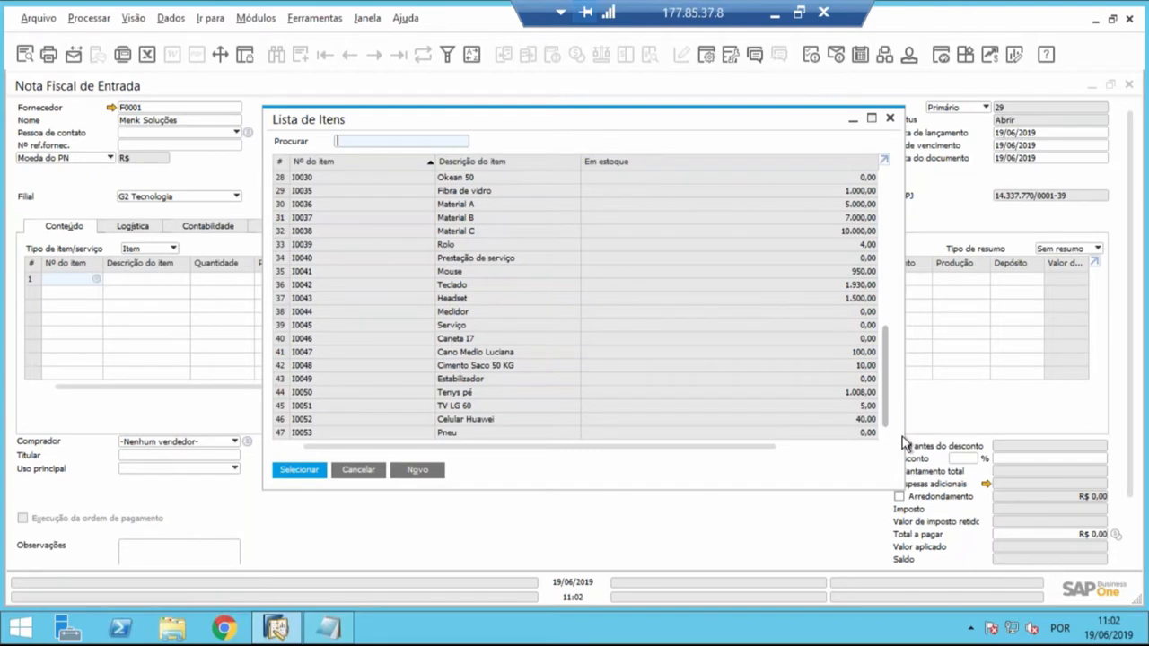
{"action": "left_click", "coordinate": [518, 369]}
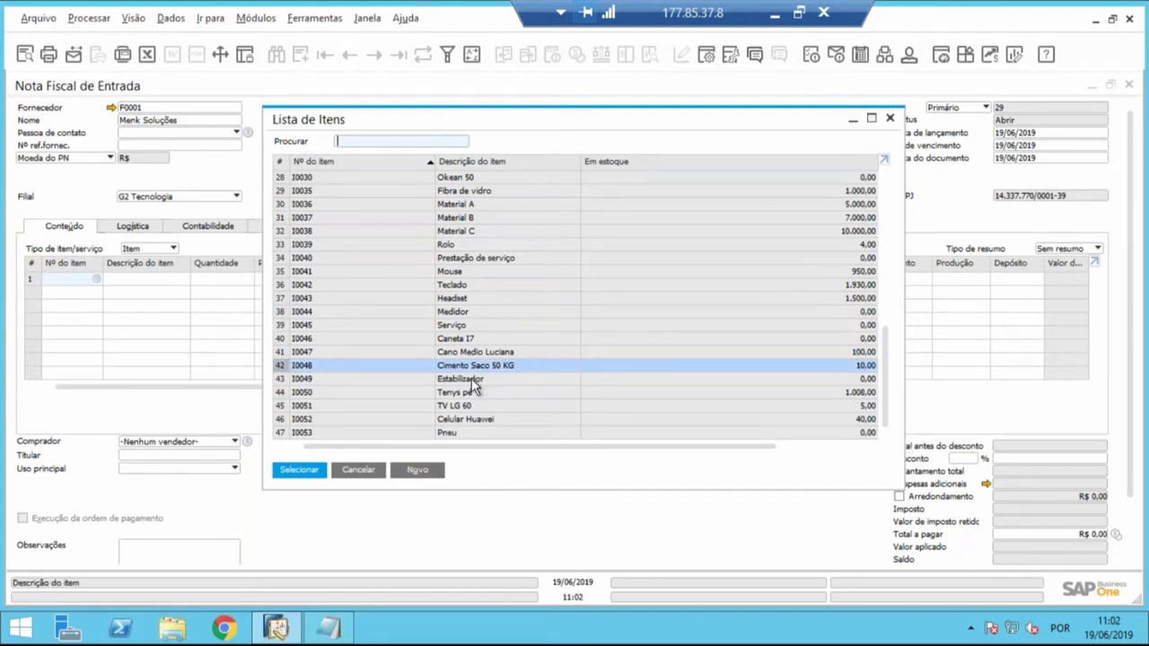
{"action": "left_click", "coordinate": [471, 380], "text": "ctrl"}
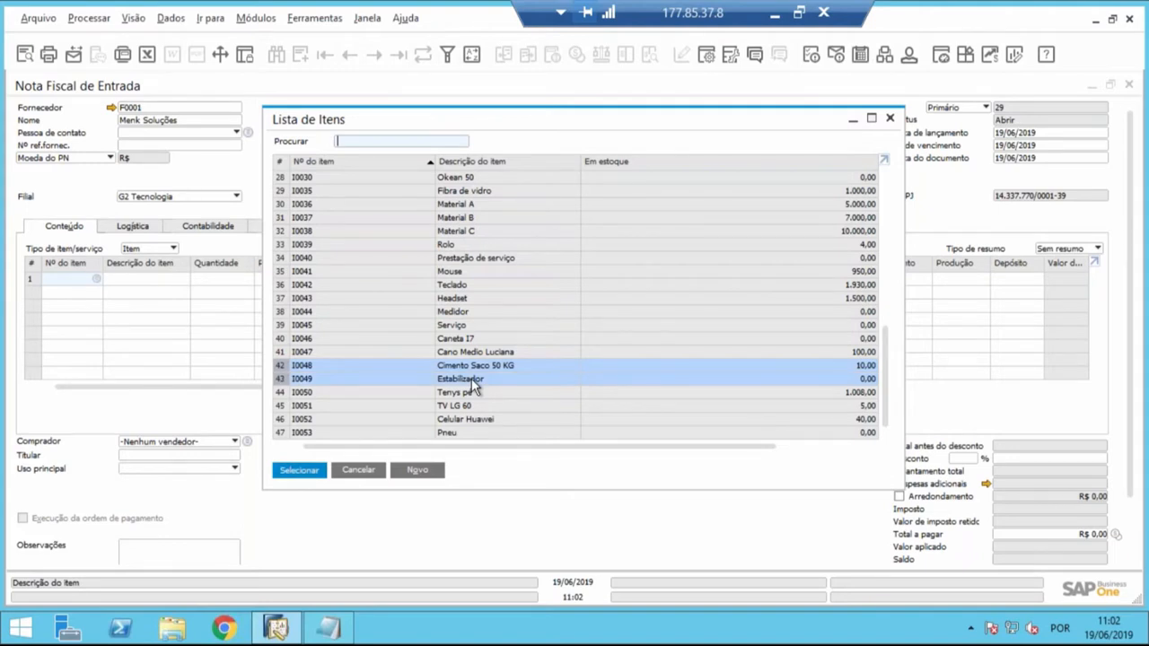
{"action": "key", "text": "Return"}
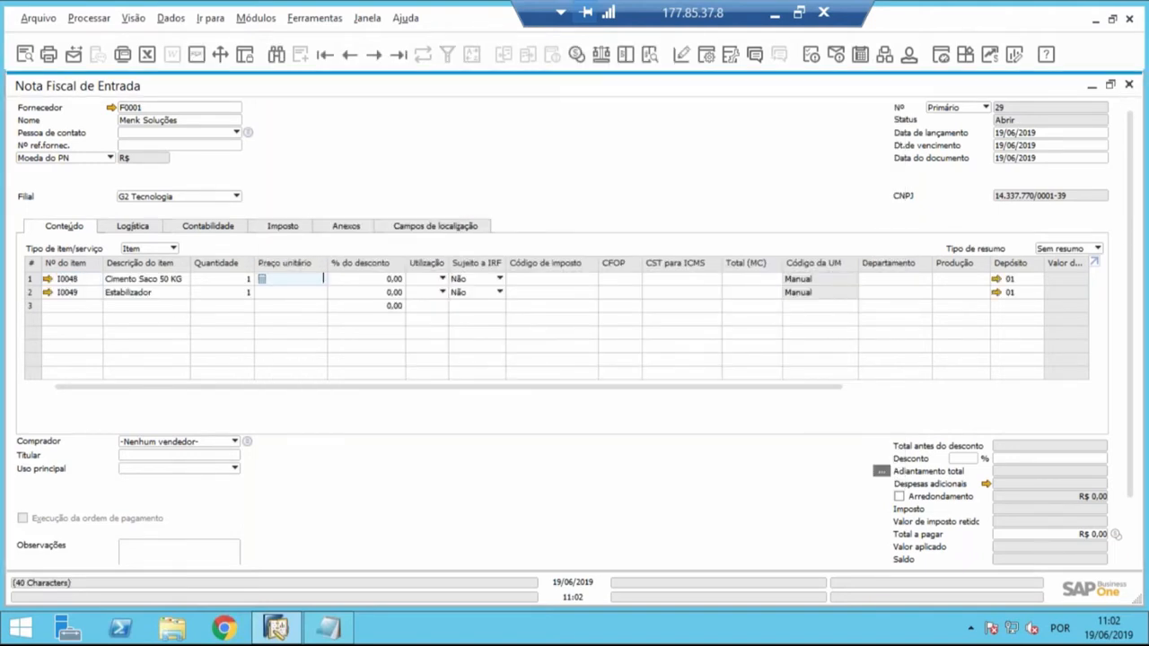
- Set the unit price to 200 for Cimento Saco 50 KG and 300 for Estabilizador
{"action": "type", "text": "200"}
{"action": "key", "text": "Tab"}
{"action": "left_click", "coordinate": [290, 293]}
{"action": "type", "text": "3"}
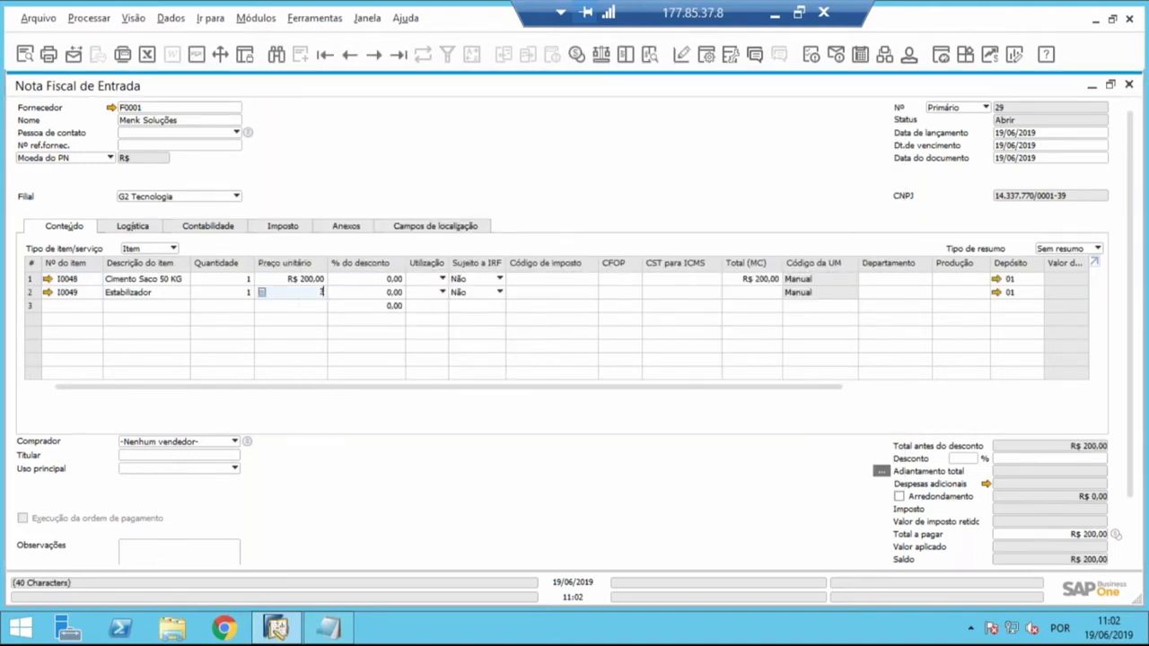
{"action": "type", "text": "00"}
{"action": "key", "text": "Tab"}
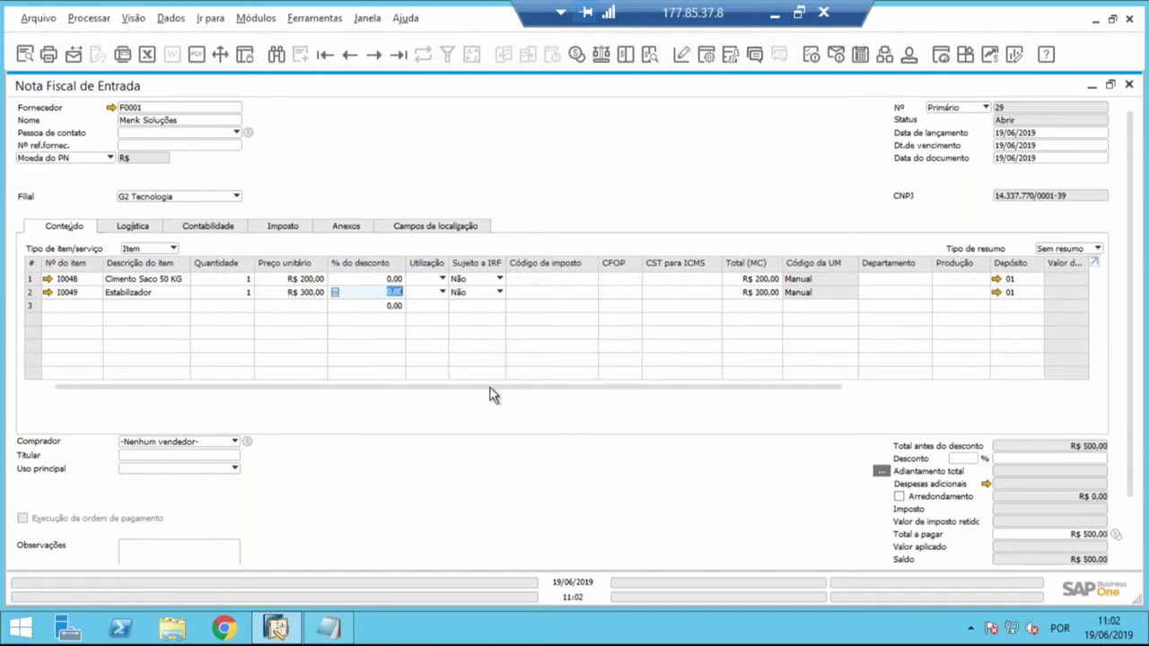
- Apply tax code 1101-005 to both item lines
{"action": "left_click_drag", "start_coordinate": [490, 388], "coordinate": [498, 388]}
{"action": "left_click", "coordinate": [527, 278]}
{"action": "key", "text": "Tab"}
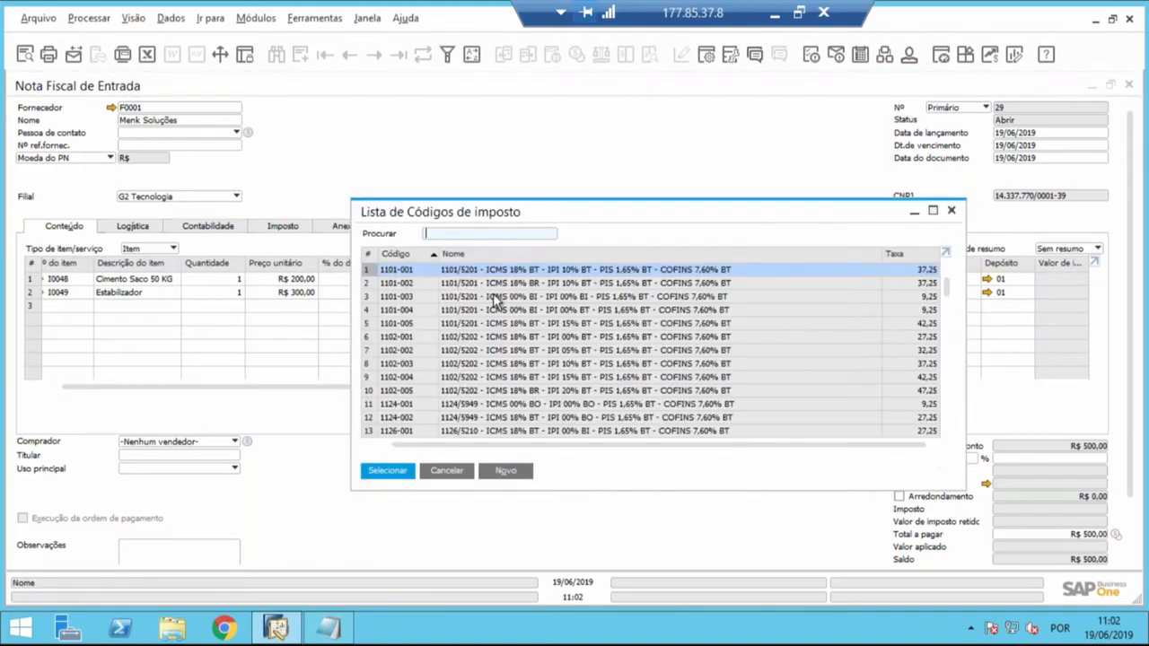
{"action": "left_click", "coordinate": [557, 328]}
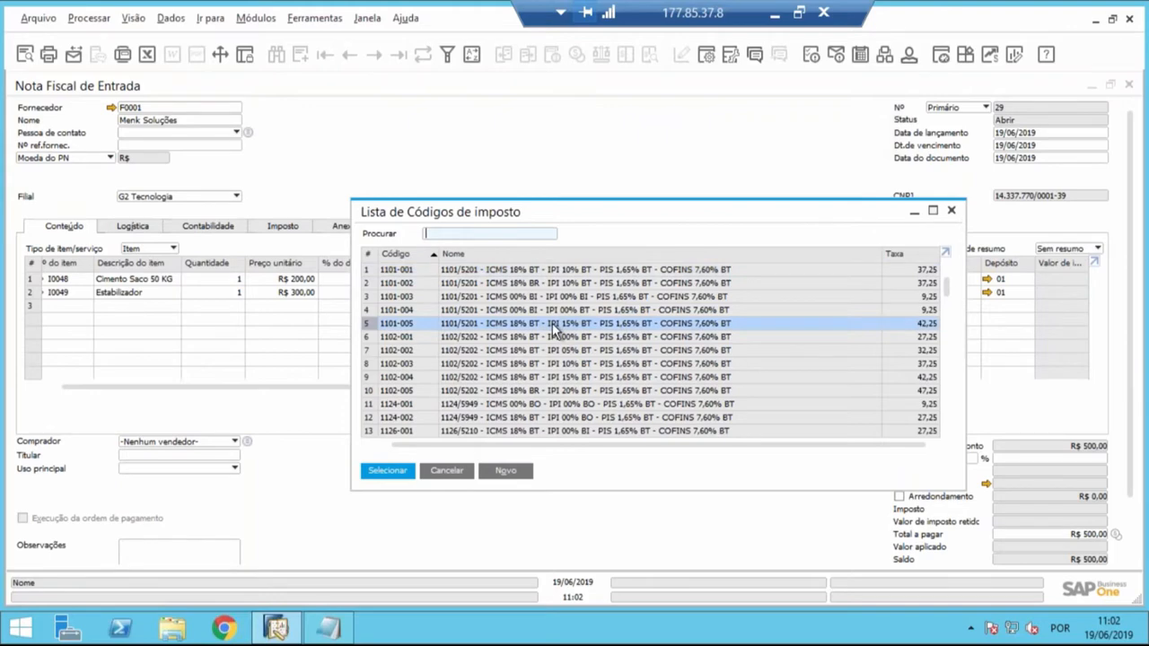
{"action": "double_click", "coordinate": [551, 323]}
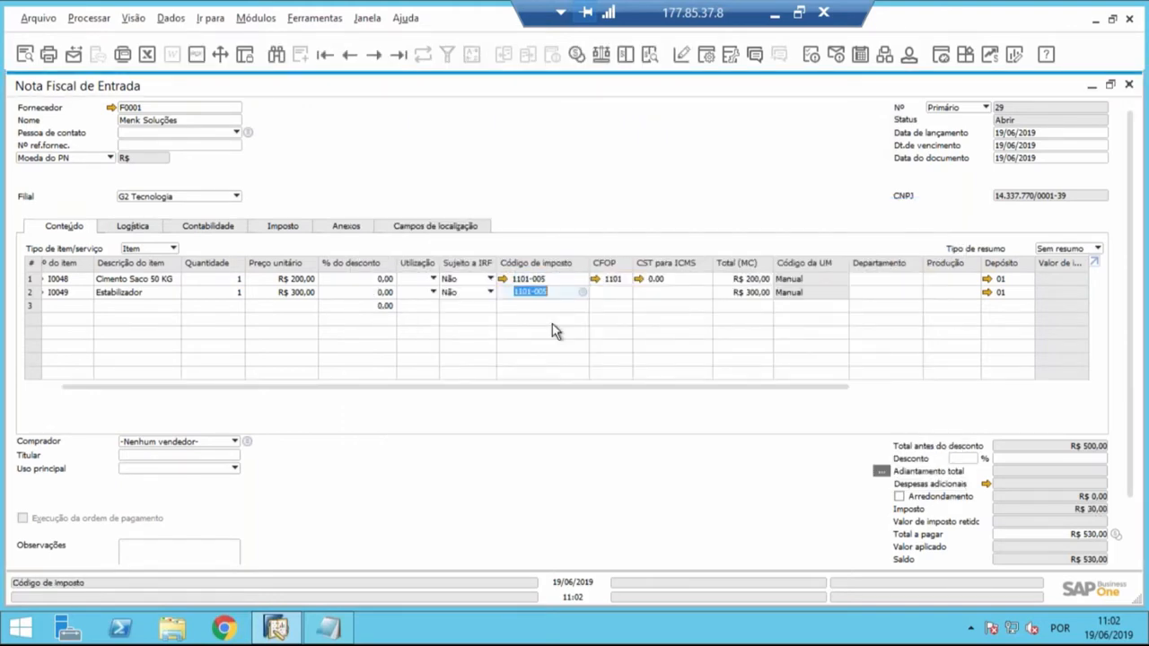
{"action": "key", "text": "Tab"}
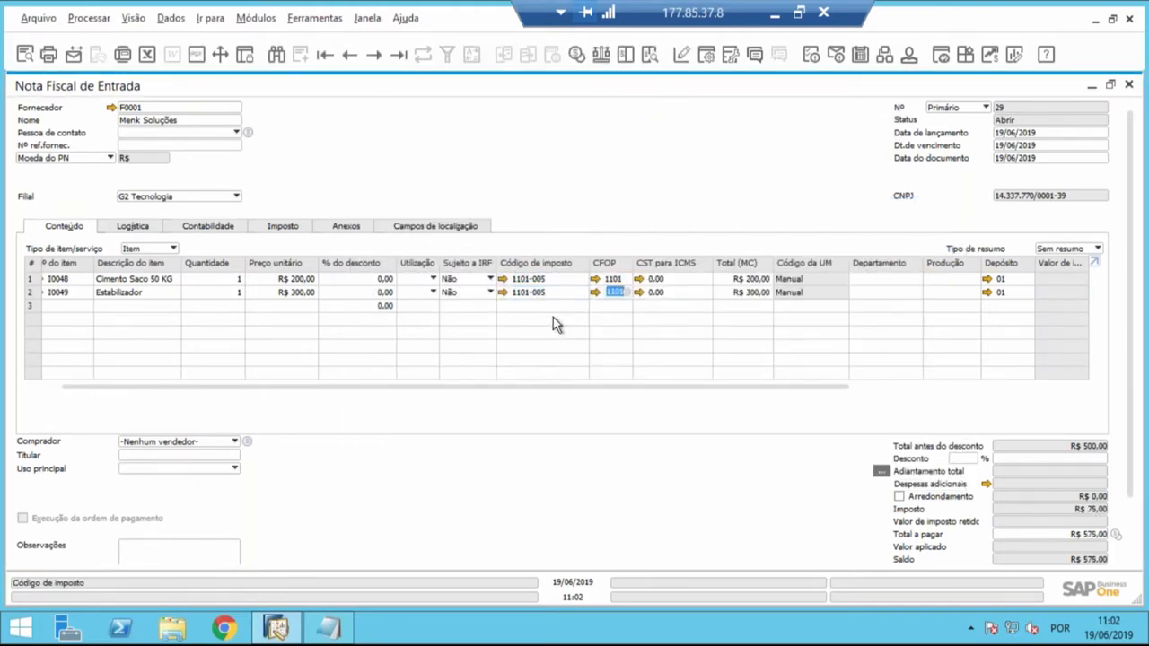
- Replace the tax code on both item lines with 1101-003, accepting the CFOP and CST code updates
{"action": "left_click", "coordinate": [549, 277]}
{"action": "key", "text": "BackSpace"}
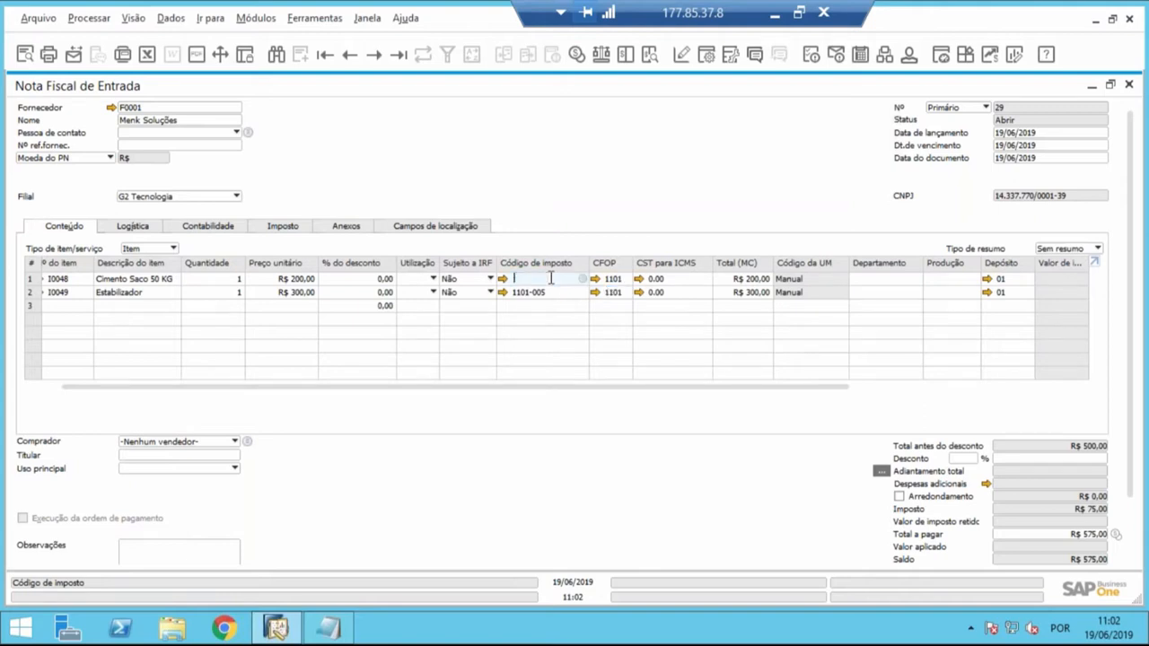
{"action": "key", "text": "Tab"}
{"action": "left_click", "coordinate": [565, 297]}
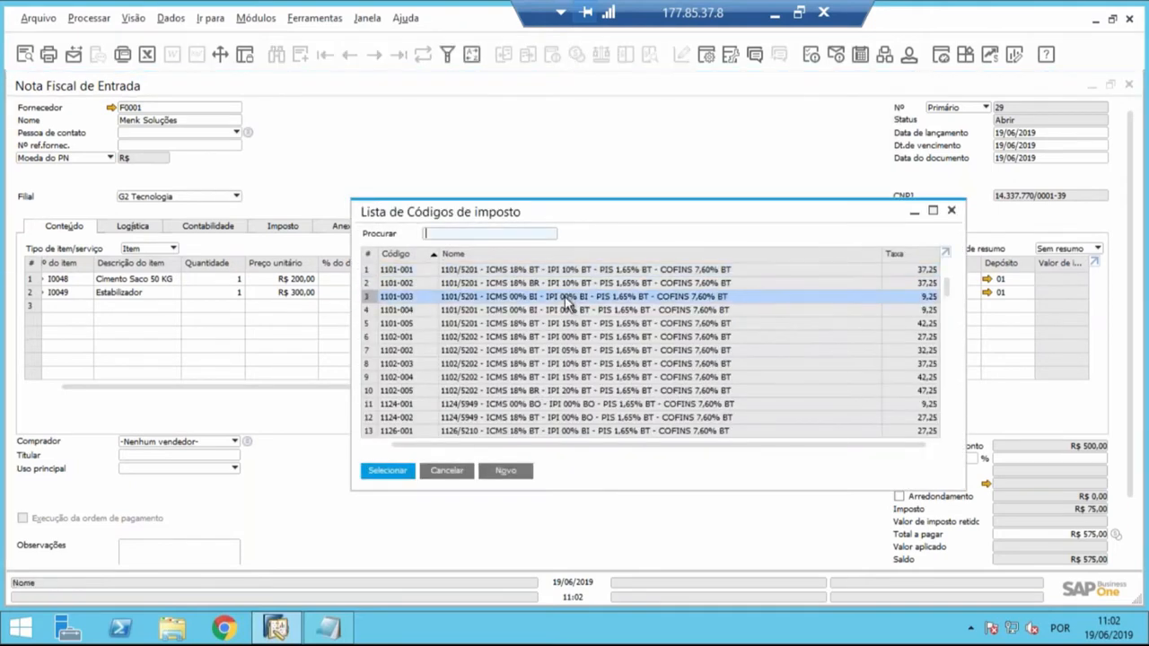
{"action": "double_click", "coordinate": [565, 297]}
{"action": "left_click", "coordinate": [424, 337]}
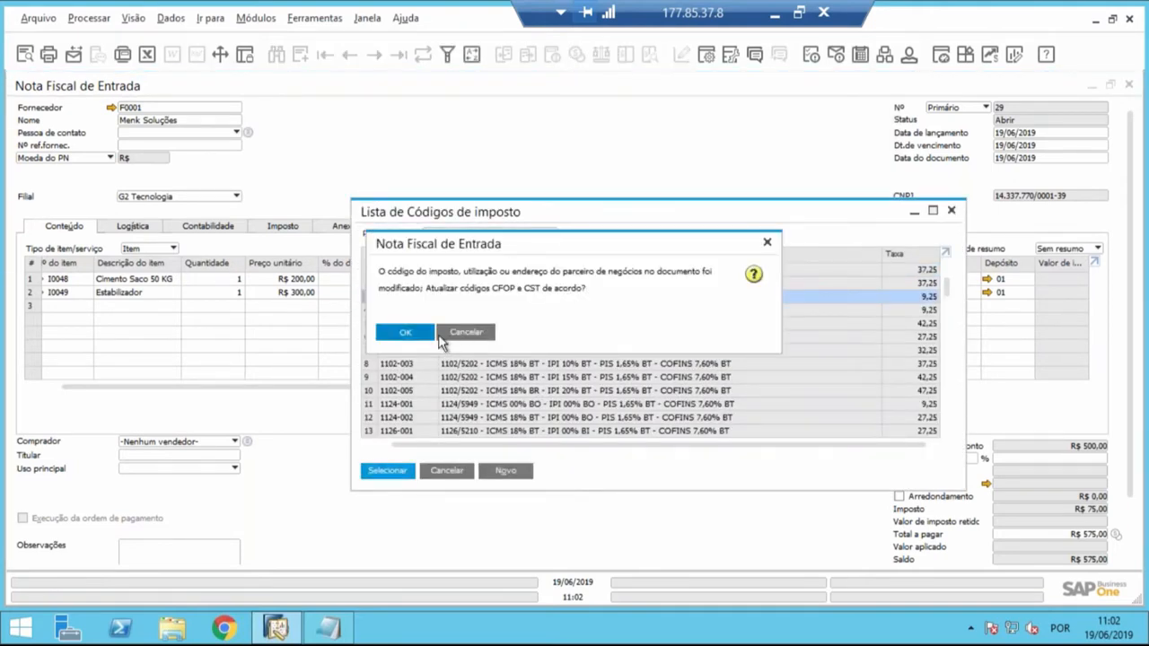
{"action": "left_click", "coordinate": [575, 292]}
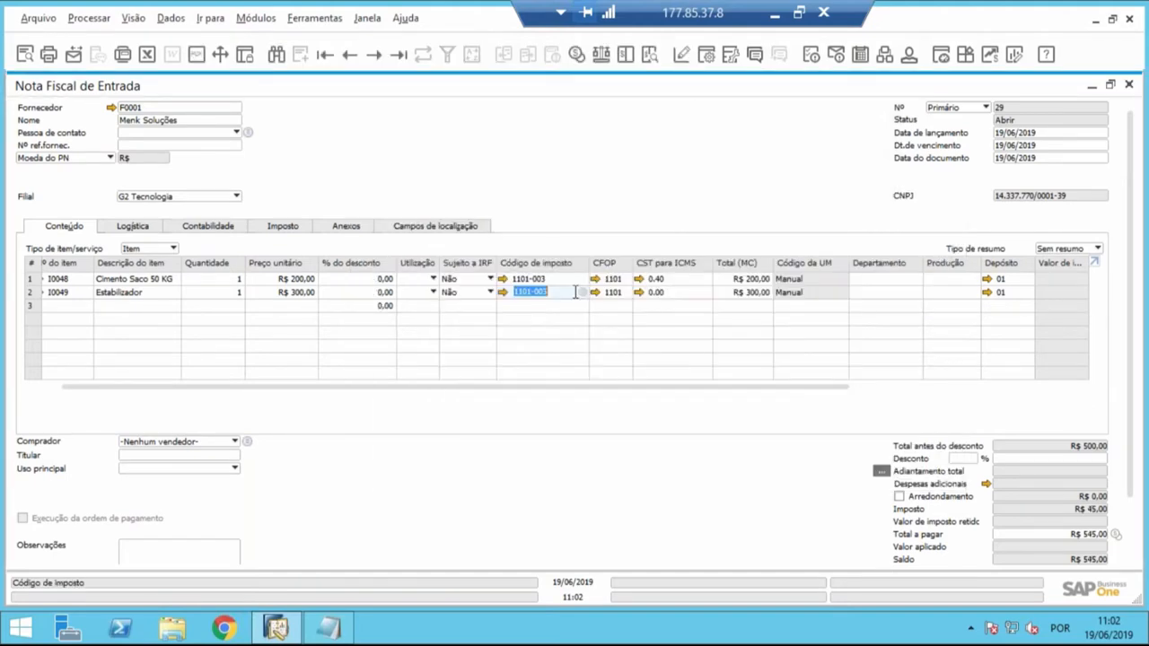
{"action": "type", "text": "1101-003"}
{"action": "key", "text": "Tab"}
{"action": "left_click", "coordinate": [425, 338]}
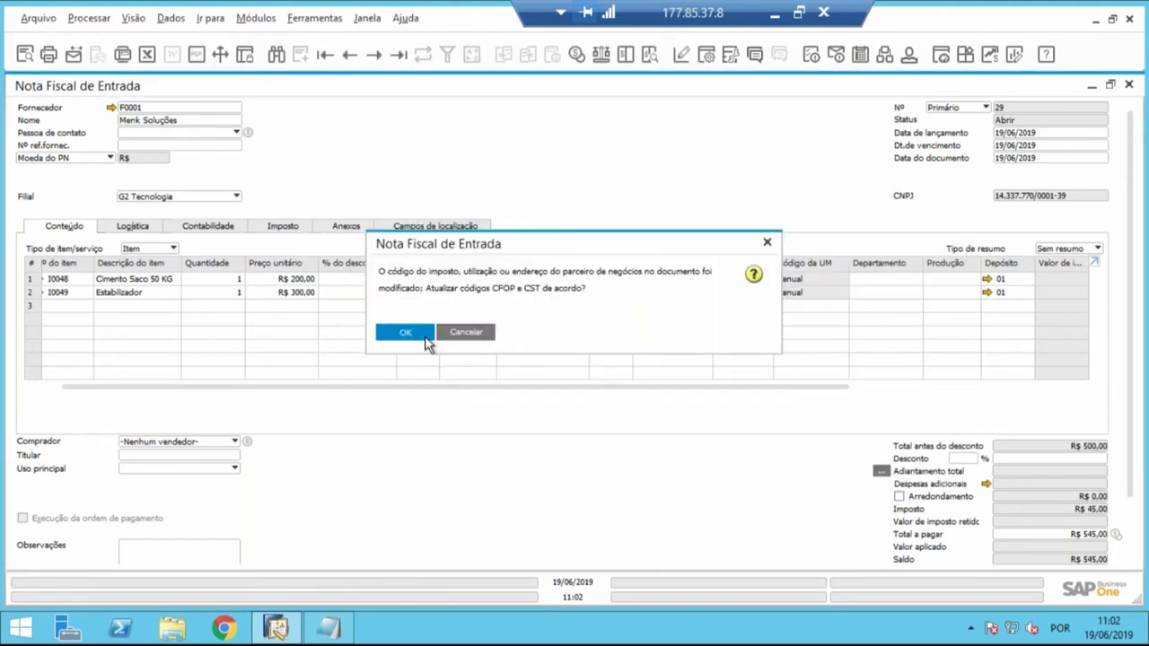
- Assign the Prod (Produção) distribution rule to the Cimento Saco 50 KG line's Departamento column
{"action": "left_click_drag", "start_coordinate": [583, 387], "coordinate": [751, 386]}
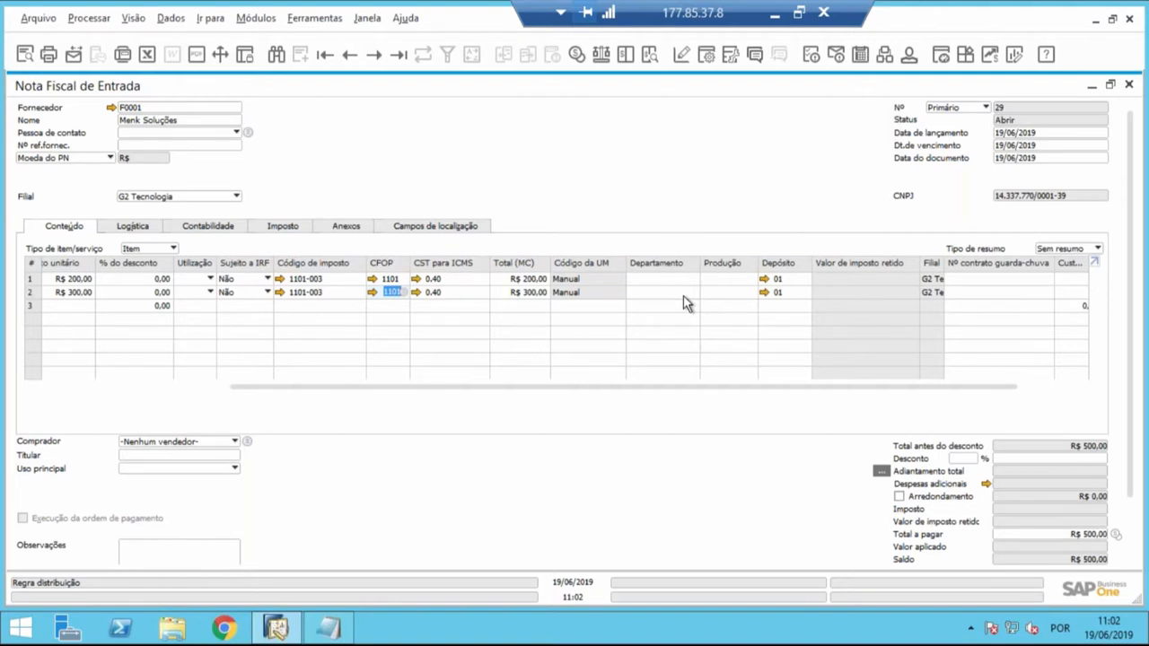
{"action": "left_click", "coordinate": [671, 279]}
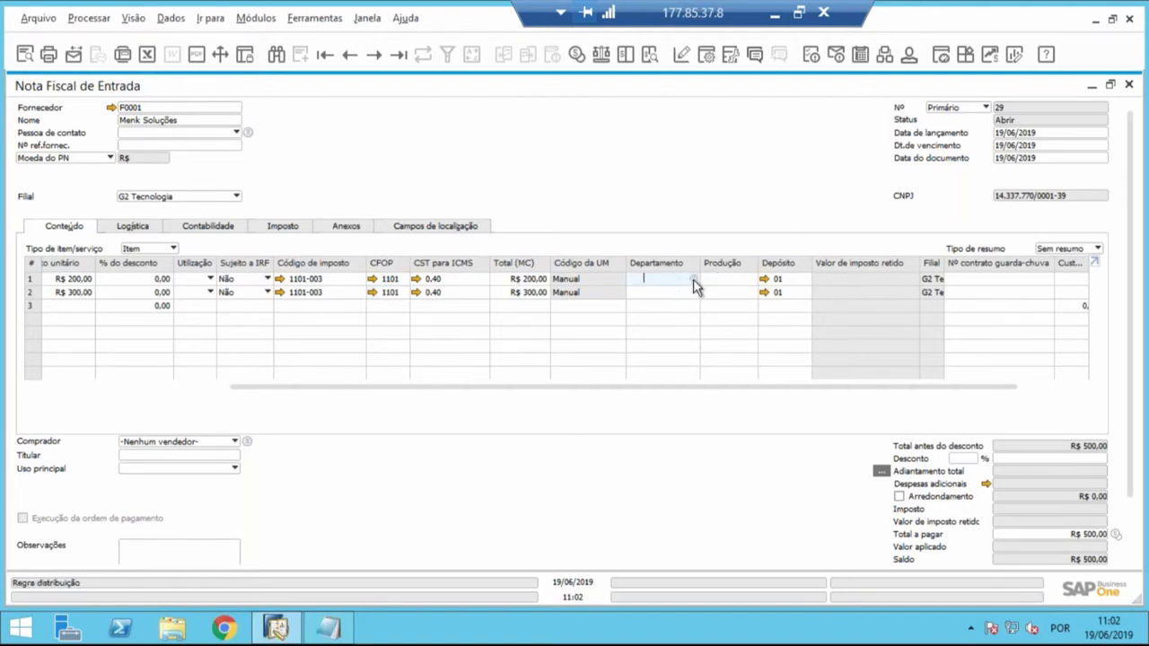
{"action": "left_click", "coordinate": [693, 281]}
{"action": "left_click_drag", "start_coordinate": [716, 311], "coordinate": [713, 385]}
{"action": "left_click", "coordinate": [545, 363]}
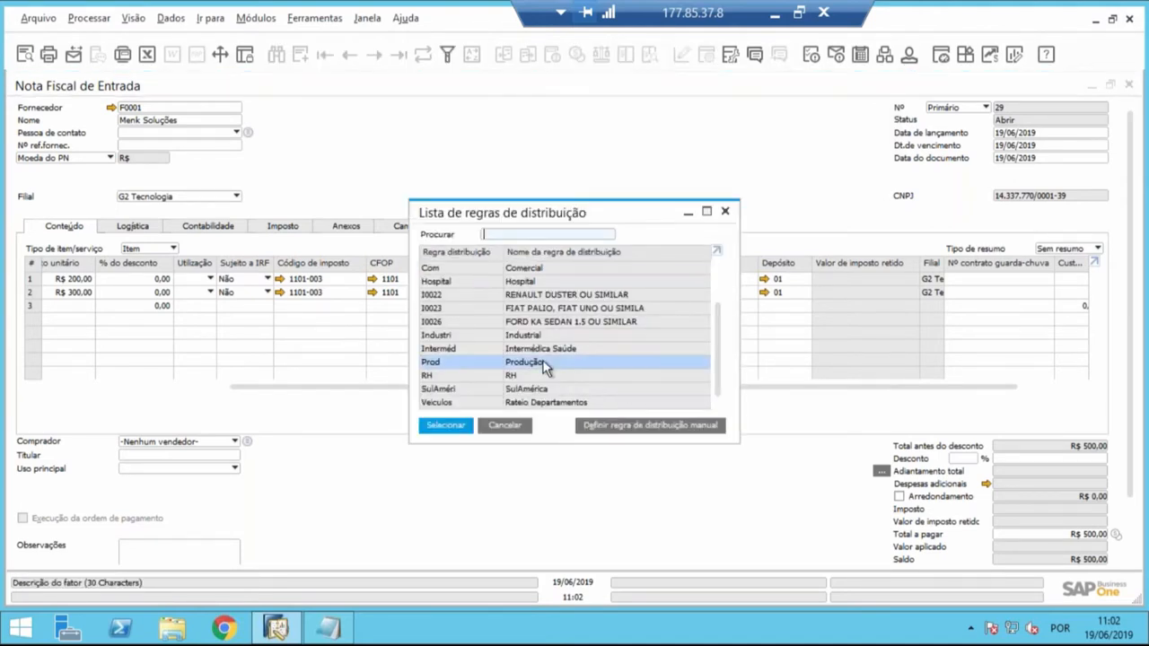
{"action": "double_click", "coordinate": [545, 363]}
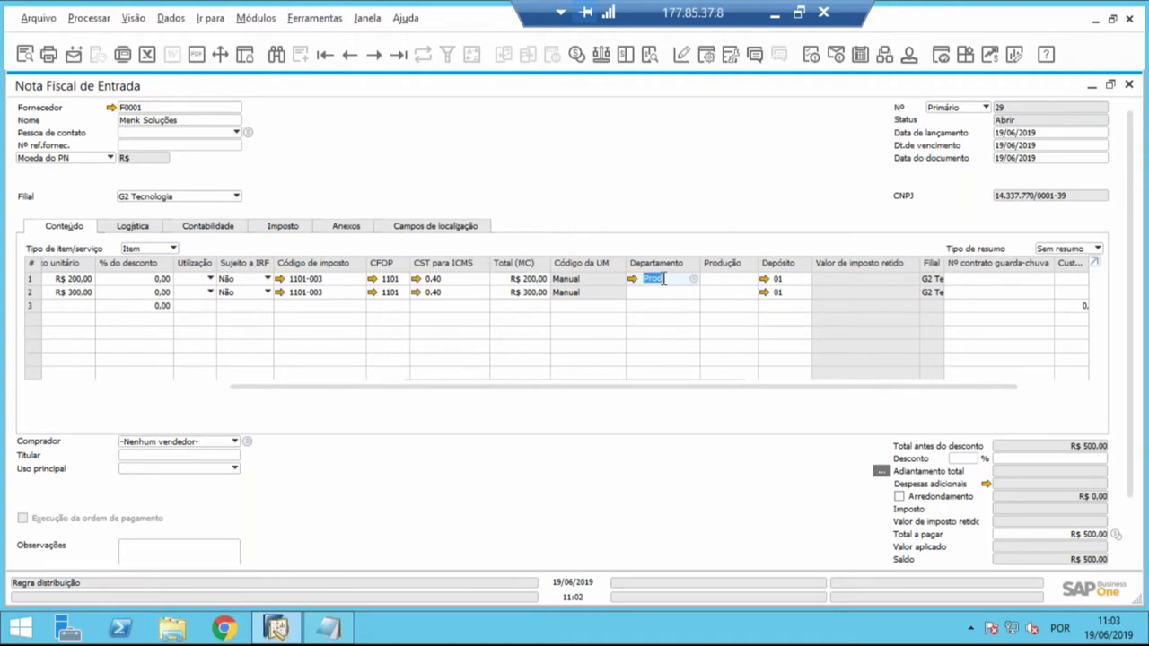
- Assign the Prod (Produção) distribution rule to the Estabilizador line's Departamento column
{"action": "left_click", "coordinate": [665, 294]}
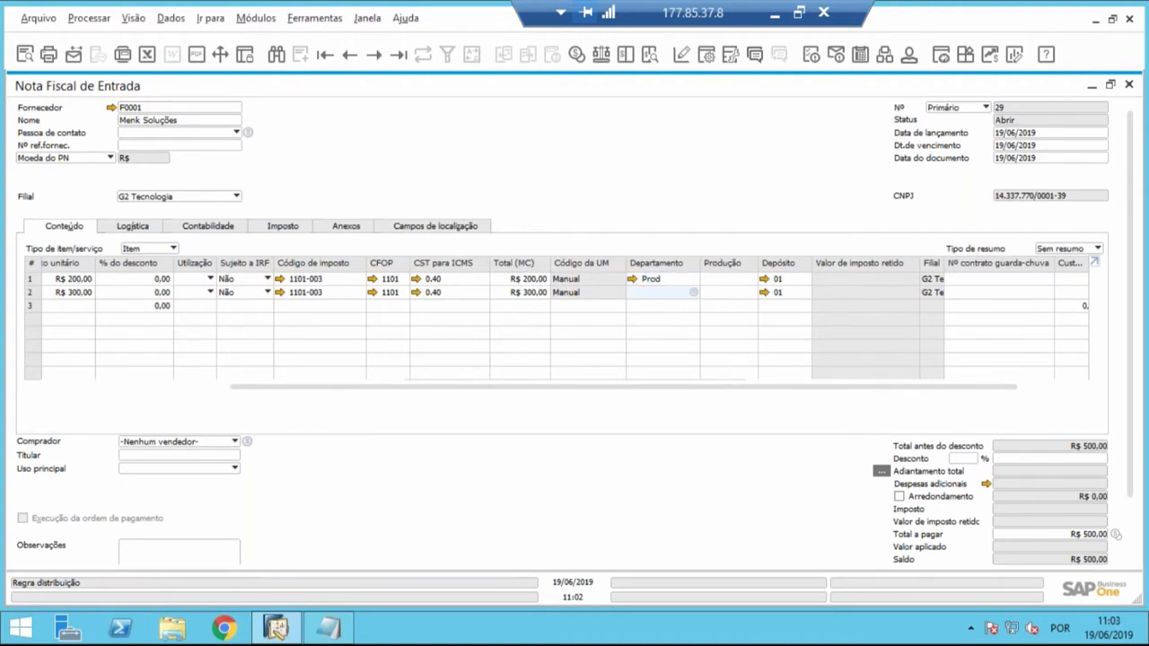
{"action": "key", "text": "Tab"}
{"action": "left_click", "coordinate": [518, 404]}
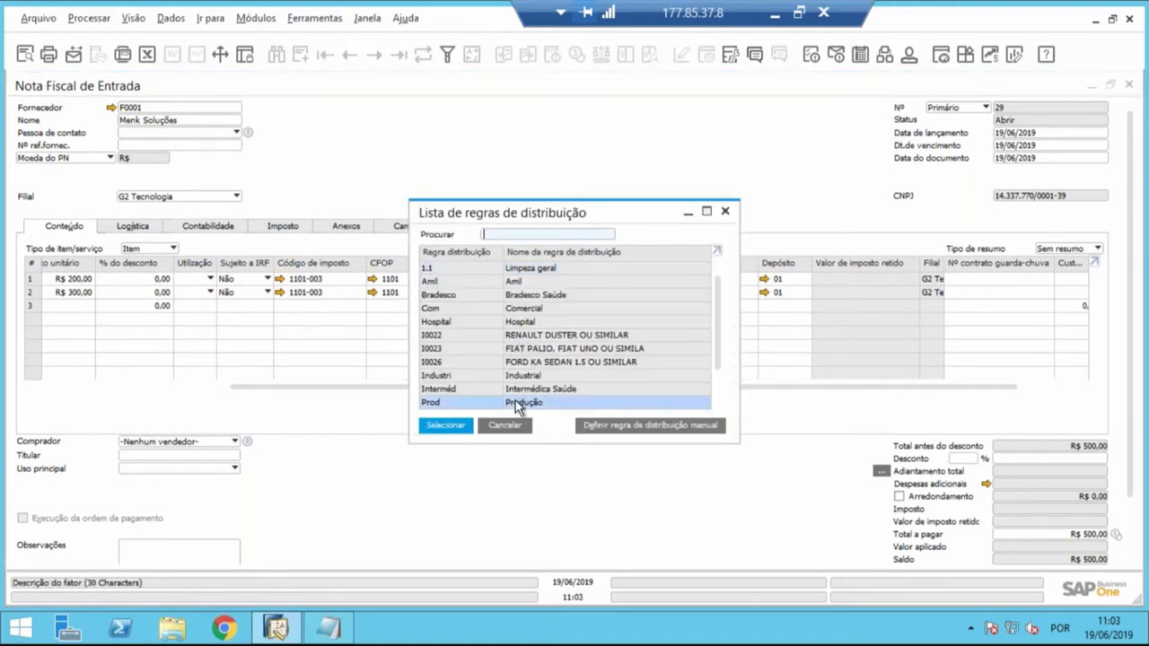
{"action": "double_click", "coordinate": [517, 404]}
- Assign distribution rule 56 (Projeto Sofá) to the Cimento Saco 50 KG line's Produção column
{"action": "left_click", "coordinate": [715, 279]}
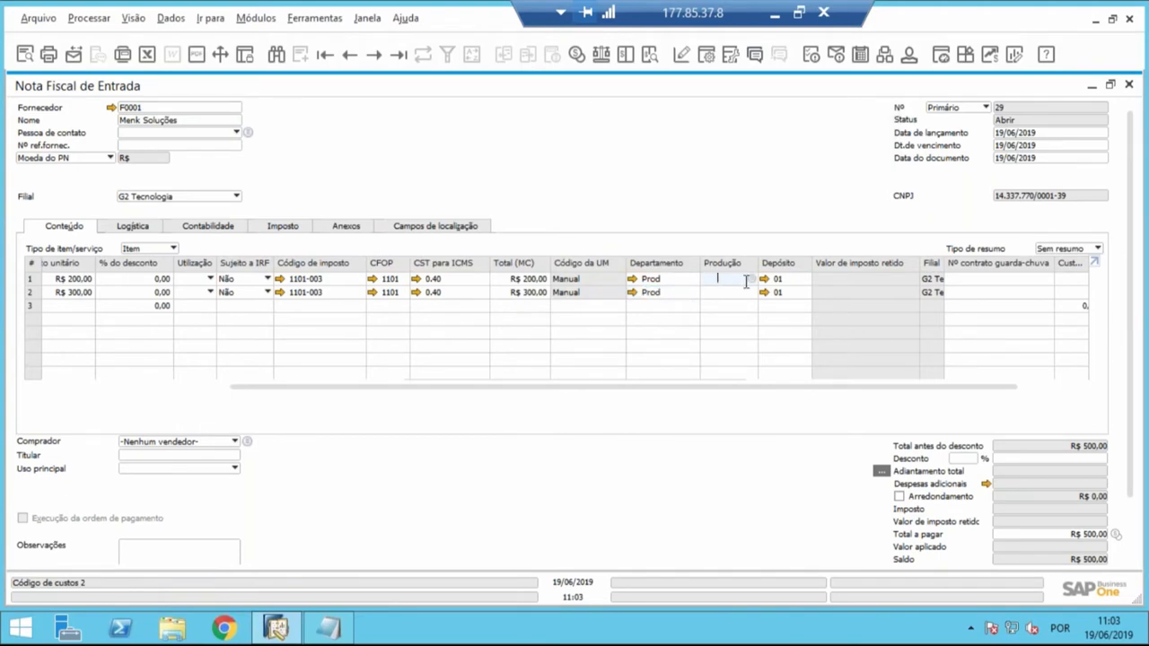
{"action": "left_click", "coordinate": [752, 279]}
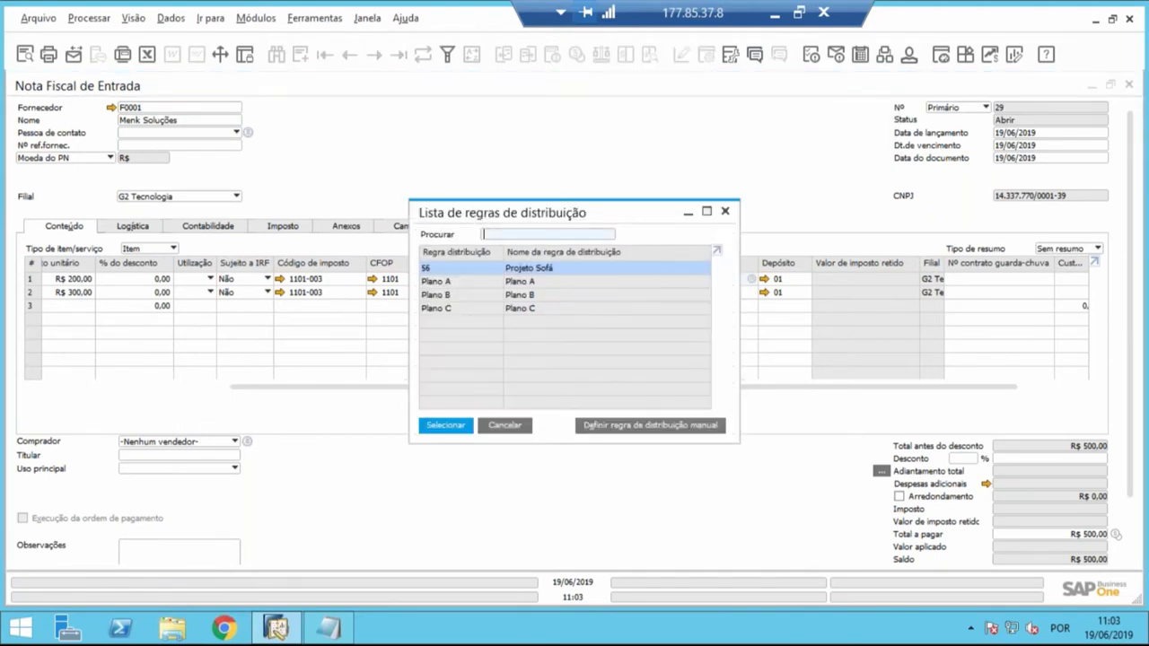
{"action": "double_click", "coordinate": [582, 268]}
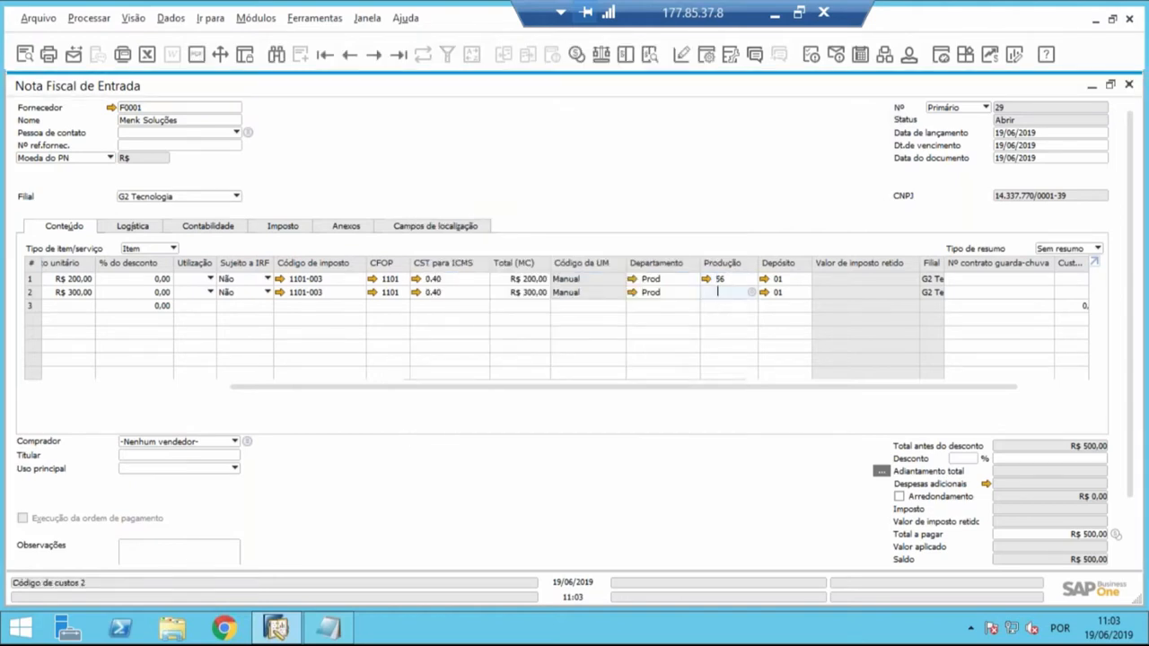
{"action": "double_click", "coordinate": [530, 268]}
{"action": "key", "text": "Delete"}
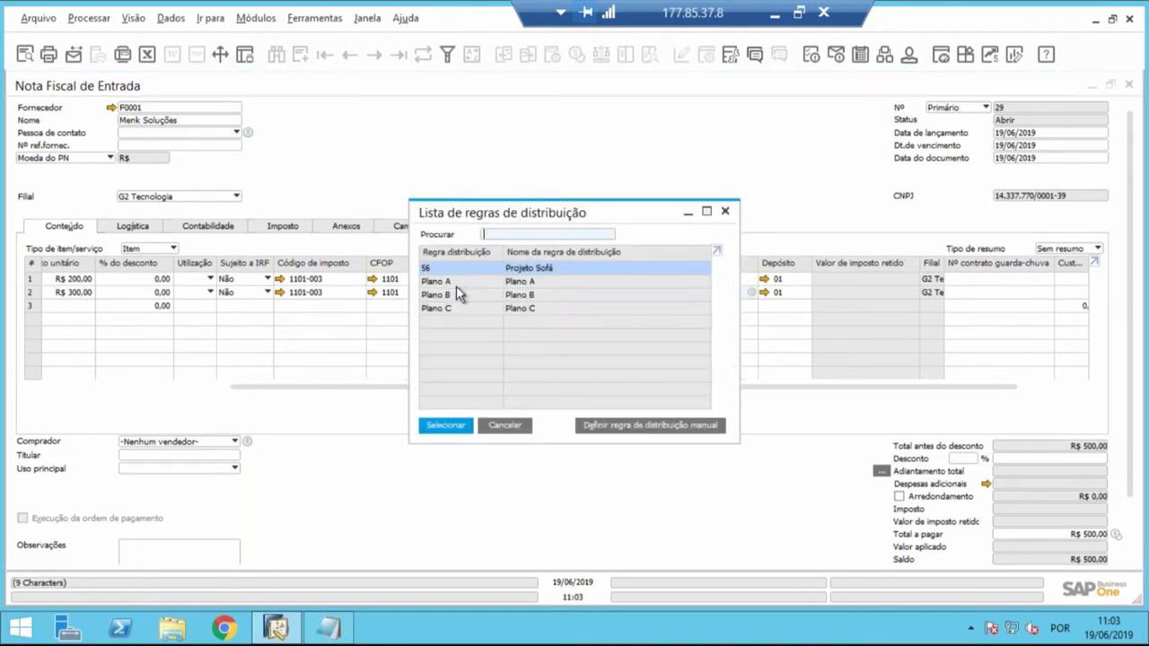
{"action": "key", "text": "Down"}
{"action": "key", "text": "Down"}
{"action": "key", "text": "Down"}
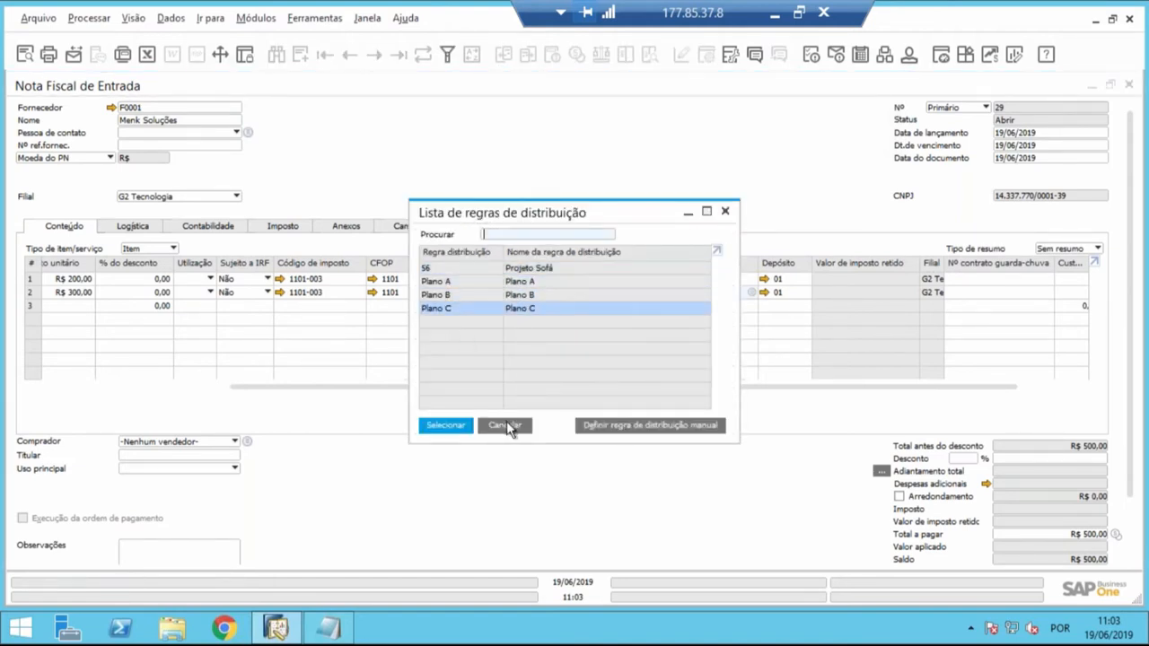
{"action": "left_click", "coordinate": [511, 421]}
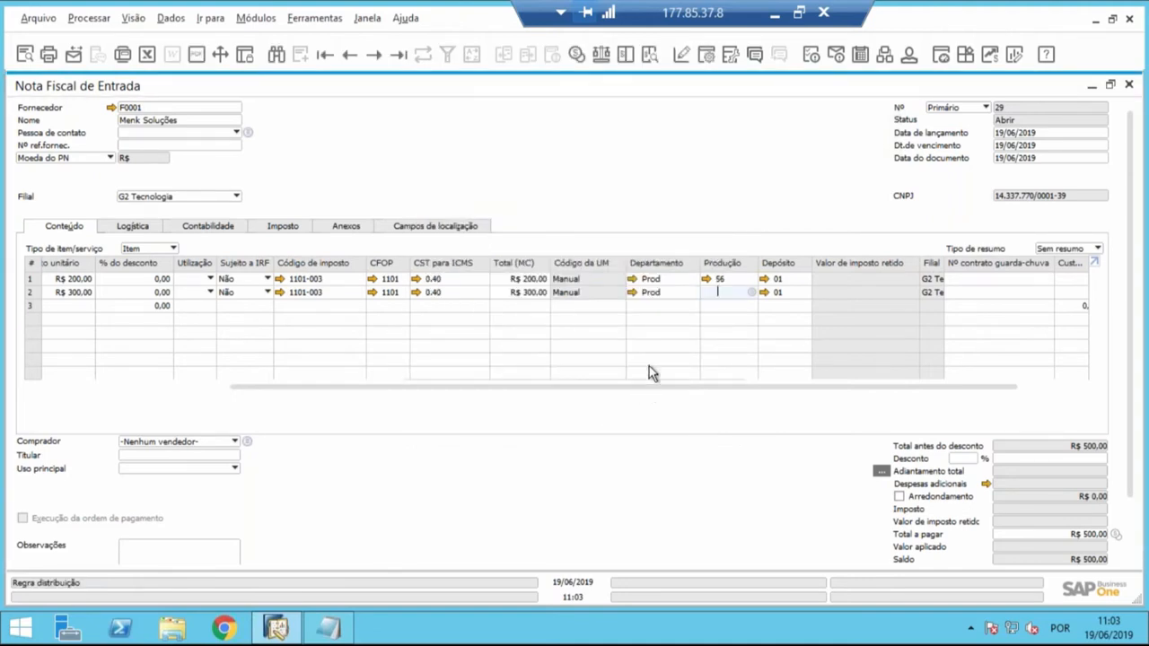
- Enter distribution rule 56 in the Estabilizador line's Produção column
{"action": "type", "text": "56"}
{"action": "key", "text": "Tab"}
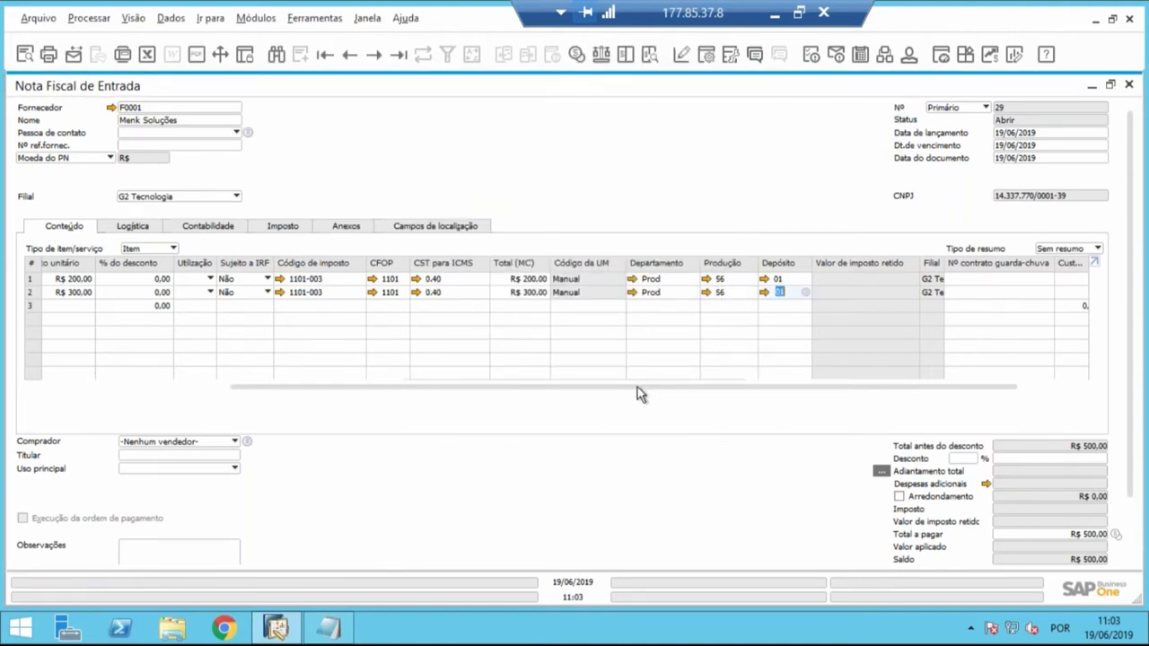
- Try to add the purchase invoice with its two item lines
{"action": "left_click_drag", "start_coordinate": [636, 387], "coordinate": [239, 392]}
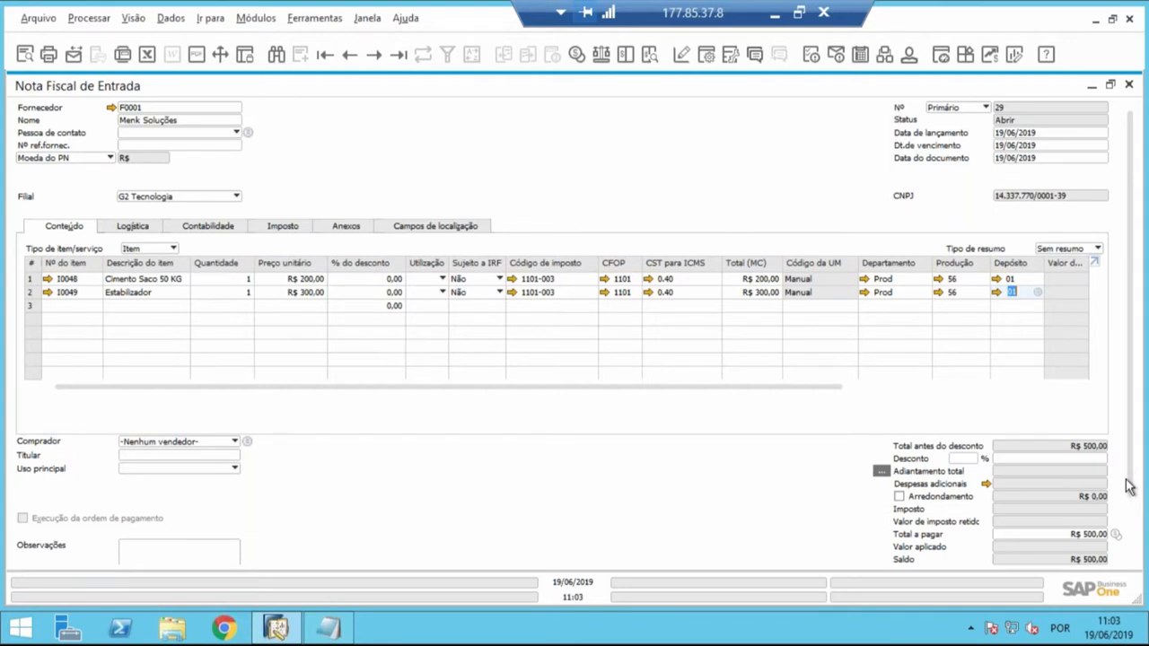
{"action": "scroll", "coordinate": [1126, 475], "scroll_direction": "down", "scroll_amount": 3}
{"action": "left_click", "coordinate": [39, 554]}
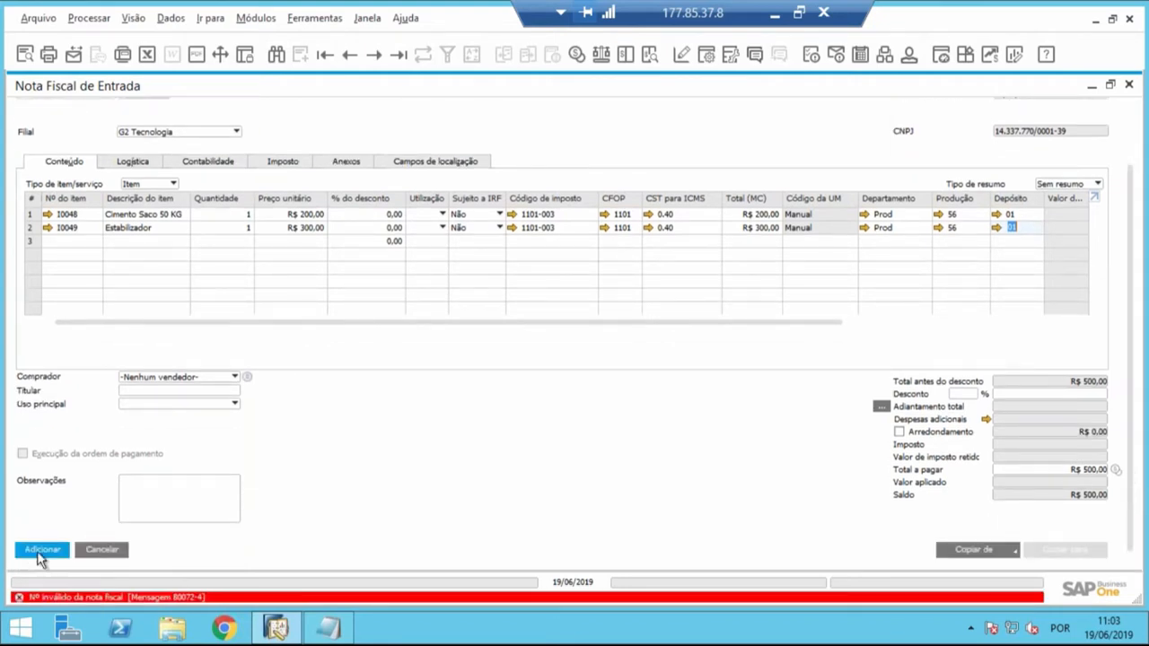
- Set the external Nº NF to 29 in the invoice's tax data
{"action": "left_click", "coordinate": [276, 164]}
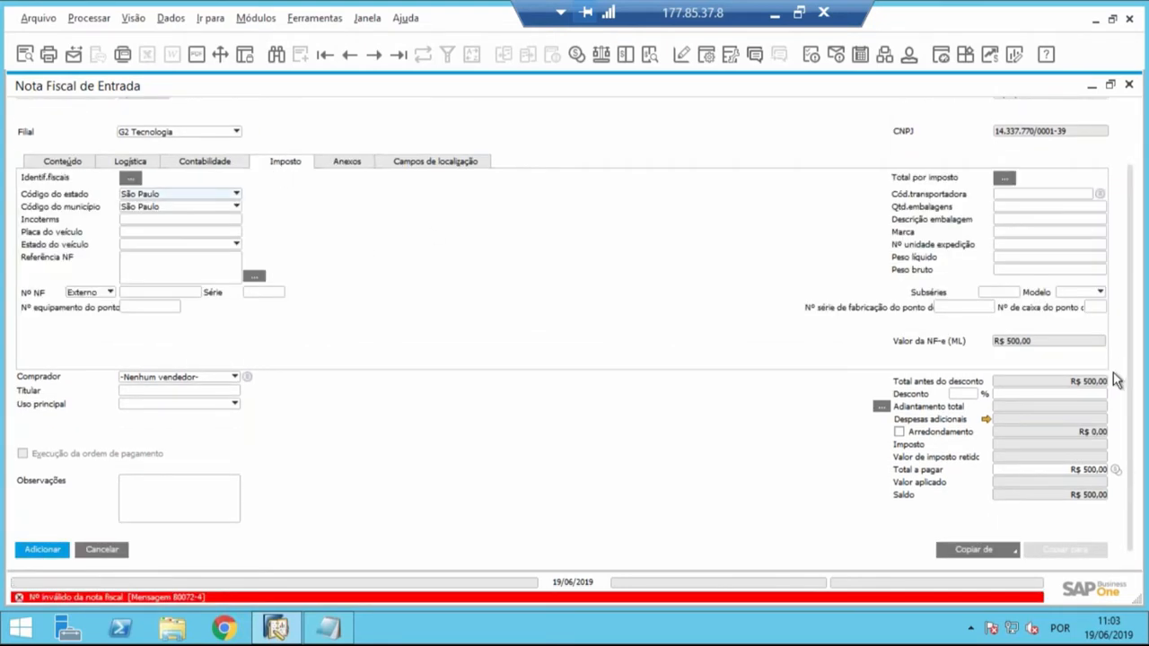
{"action": "scroll", "coordinate": [1132, 359], "scroll_direction": "up", "scroll_amount": 3}
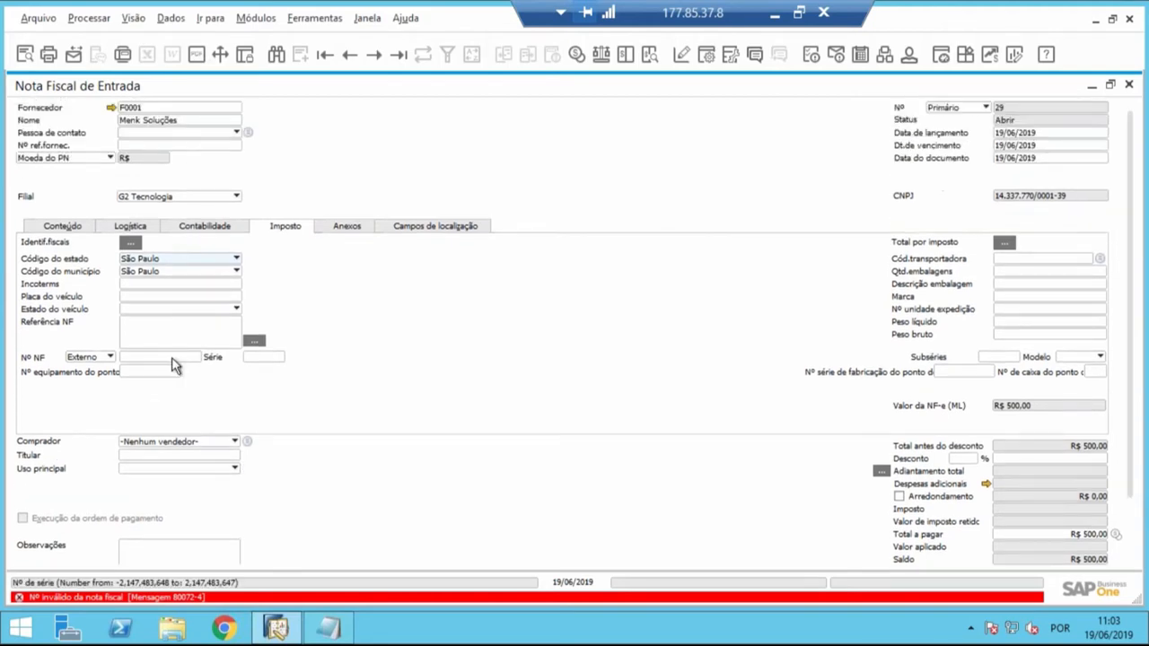
{"action": "left_click", "coordinate": [170, 357]}
{"action": "type", "text": "29"}
{"action": "key", "text": "Tab"}
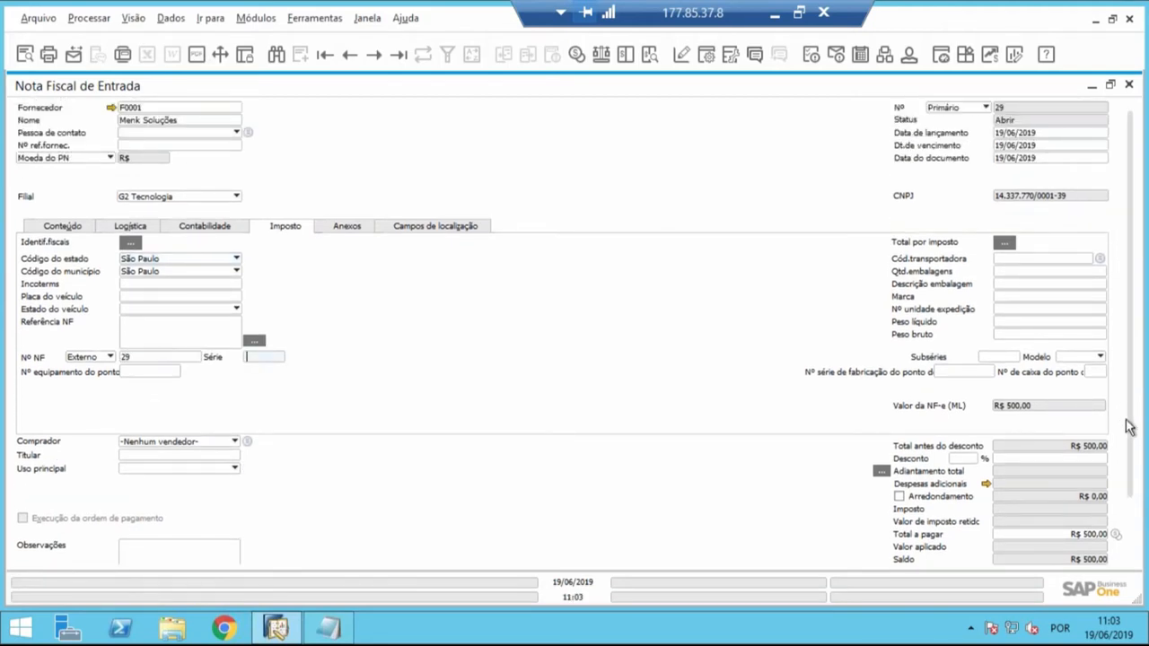
- Add the purchase invoice and accept that it can no longer be modified
{"action": "scroll", "coordinate": [1124, 521], "scroll_direction": "down", "scroll_amount": 1}
{"action": "scroll", "coordinate": [1120, 539], "scroll_direction": "down", "scroll_amount": 3}
{"action": "left_click", "coordinate": [54, 551]}
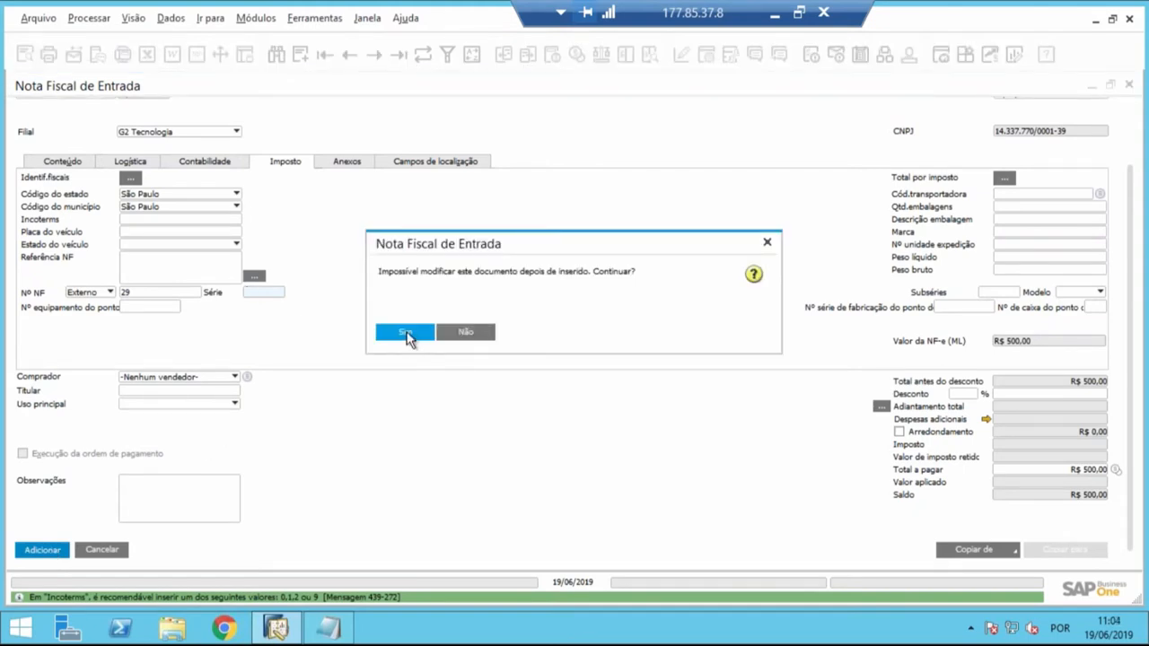
{"action": "left_click", "coordinate": [405, 332]}
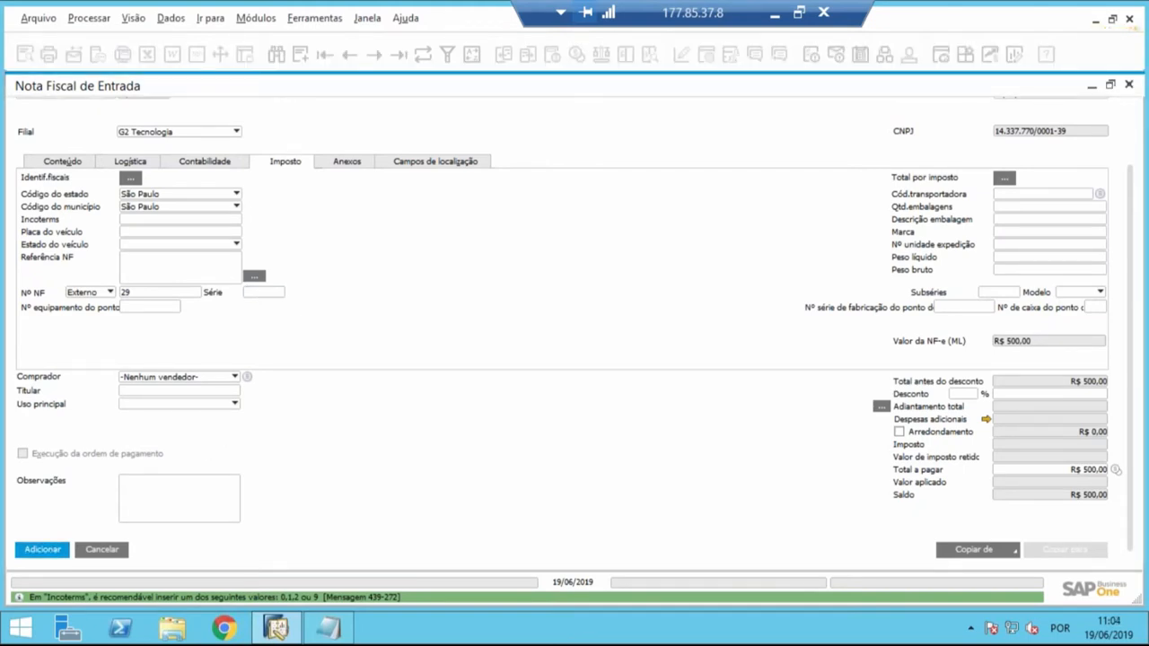
- Display the last recorded purchase invoice and place its restored window beside the module list
{"action": "left_click", "coordinate": [397, 61]}
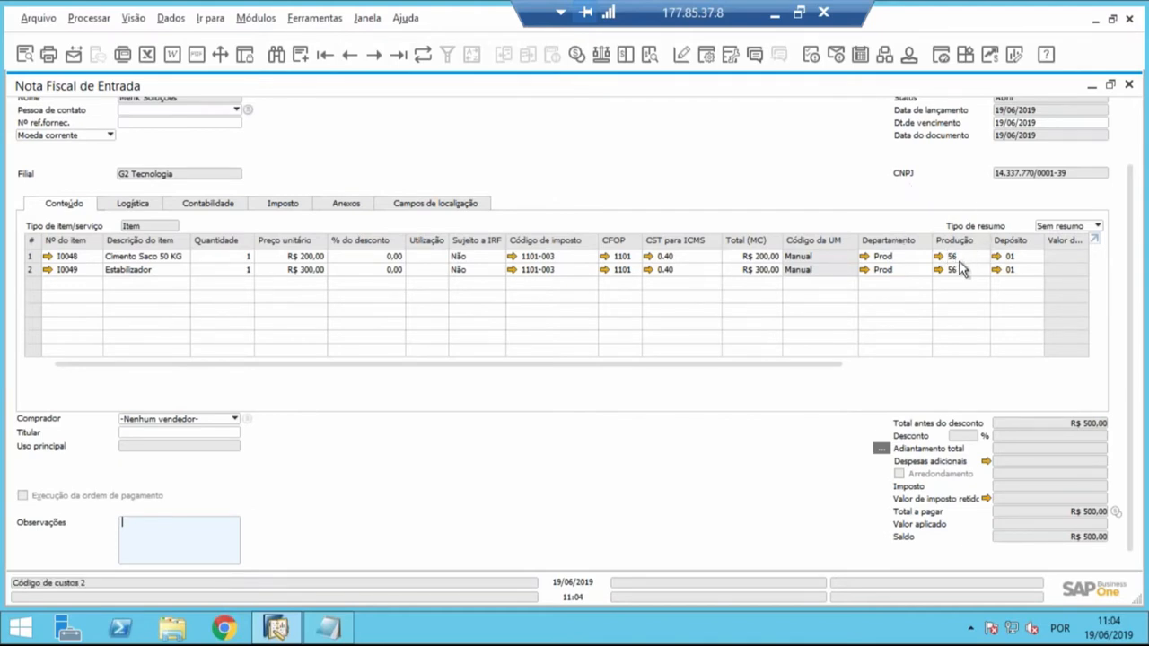
{"action": "double_click", "coordinate": [732, 90]}
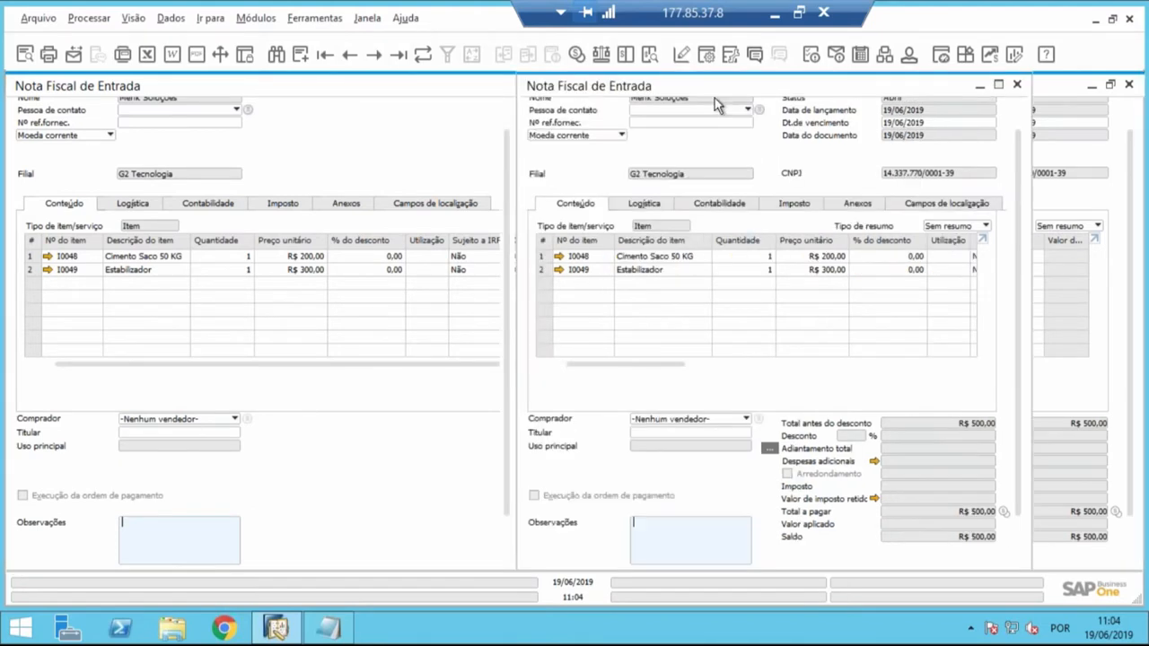
{"action": "left_click_drag", "start_coordinate": [628, 91], "coordinate": [723, 90]}
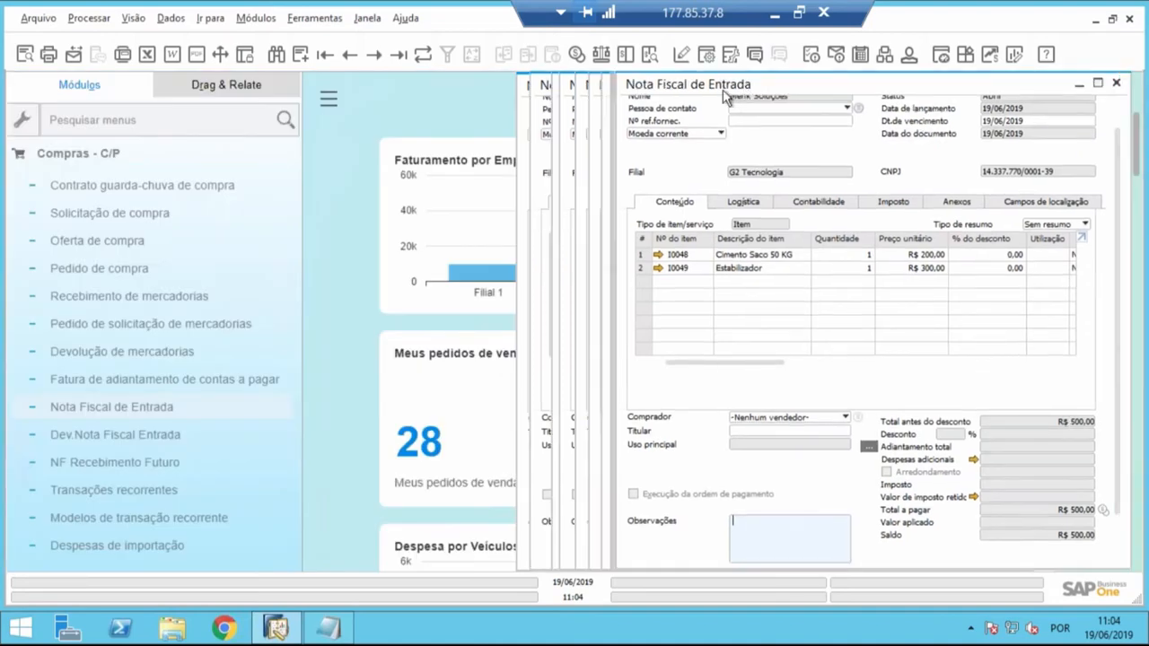
- Collapse Compras - C/P and bring up the Contabilidade de custos functions of the Finanças module
{"action": "left_click", "coordinate": [167, 158]}
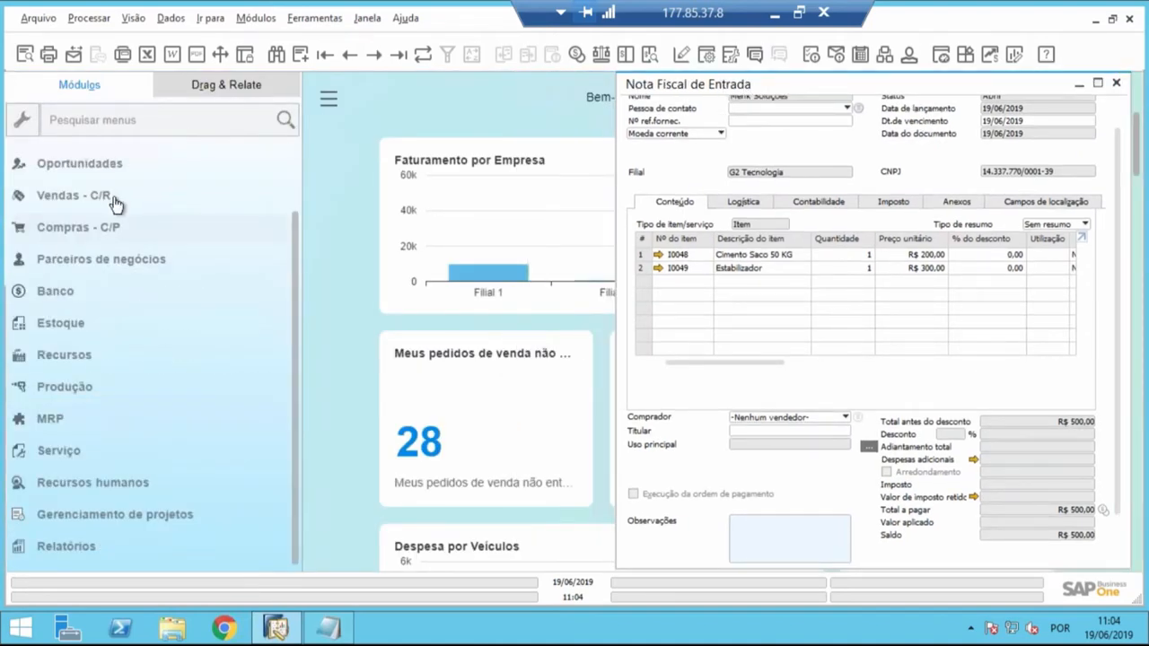
{"action": "left_click", "coordinate": [93, 272]}
{"action": "left_click", "coordinate": [85, 184]}
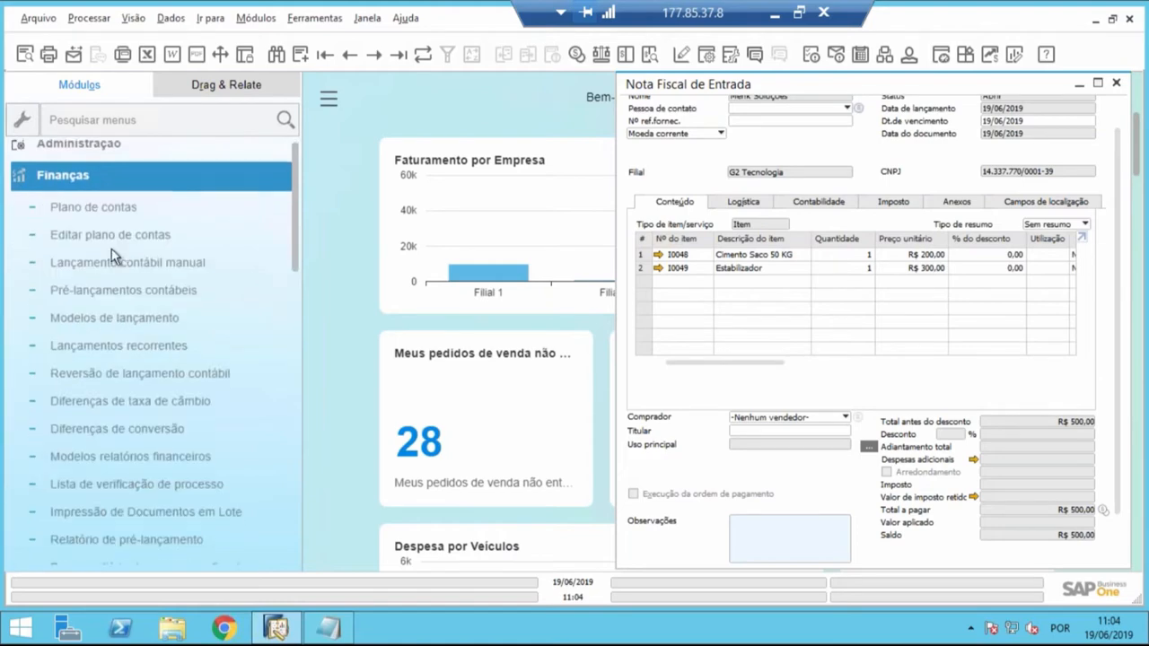
{"action": "scroll", "coordinate": [131, 319], "scroll_direction": "down", "scroll_amount": 10}
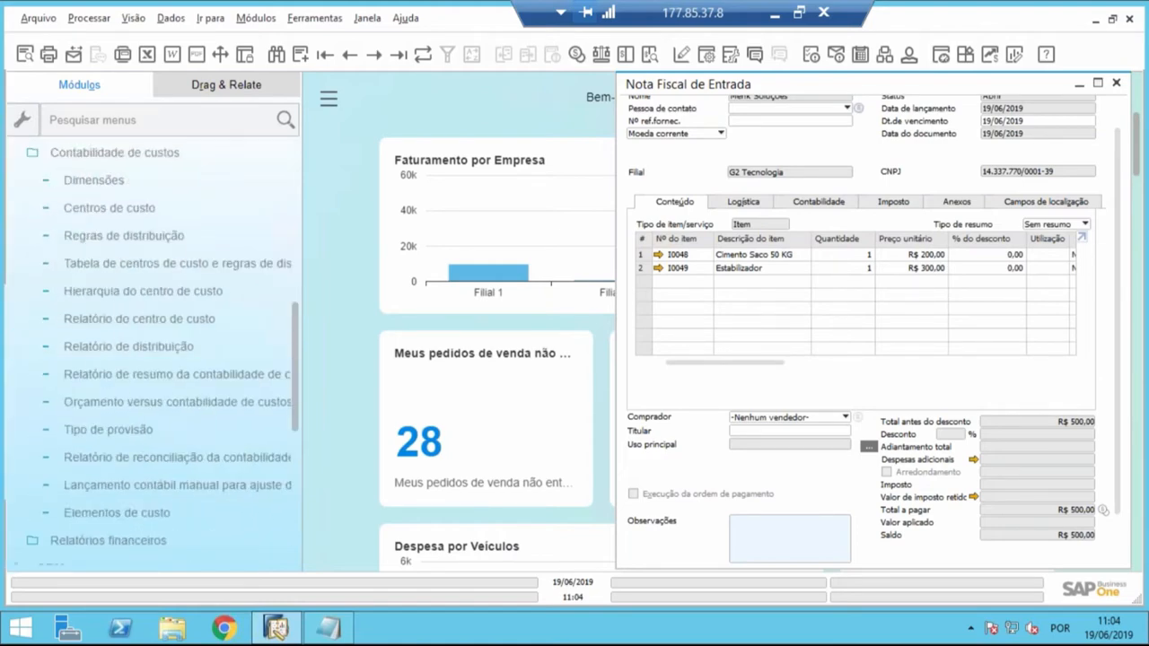
{"action": "scroll", "coordinate": [119, 393], "scroll_direction": "up", "scroll_amount": 10}
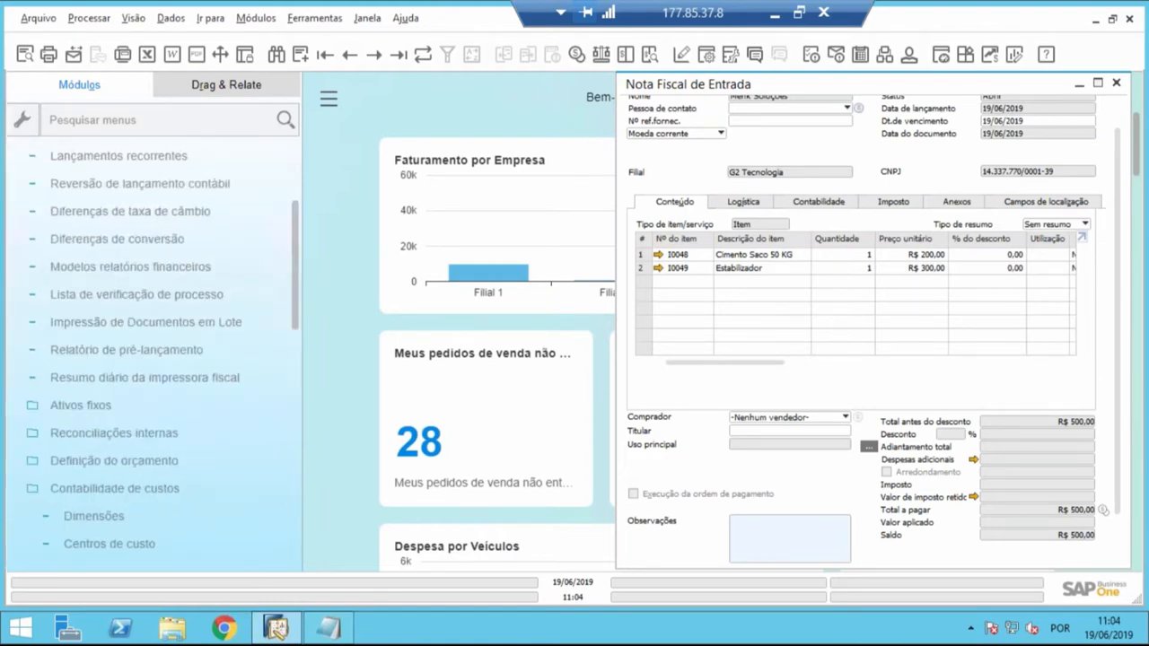
{"action": "scroll", "coordinate": [120, 394], "scroll_direction": "down", "scroll_amount": 2}
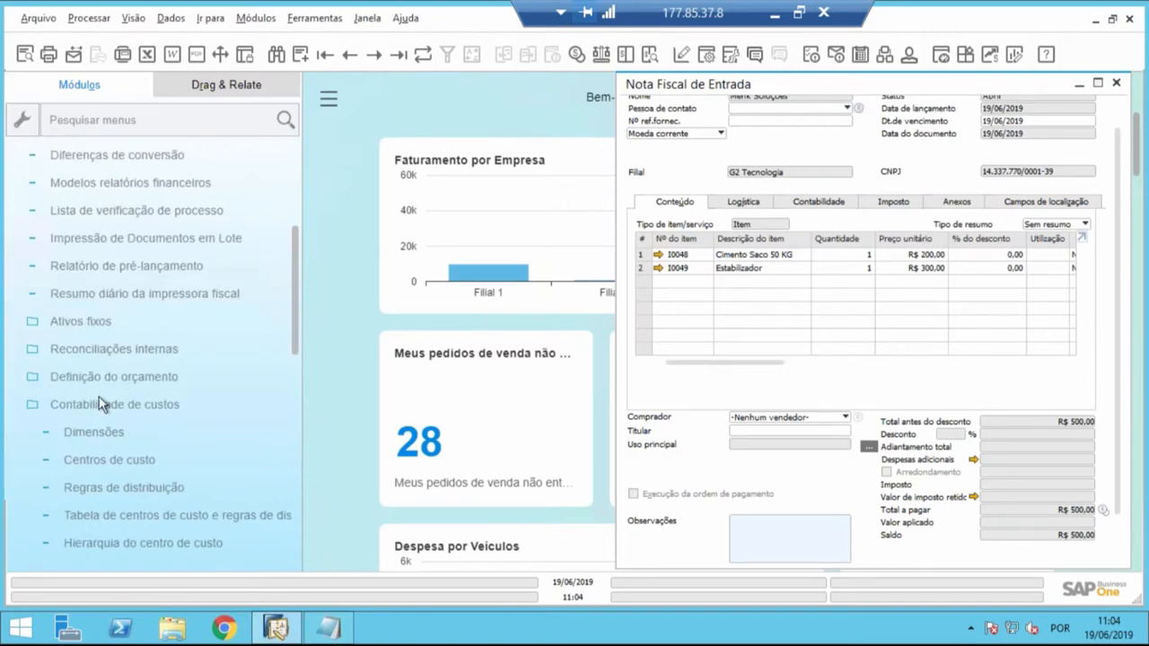
{"action": "left_click", "coordinate": [103, 404]}
{"action": "scroll", "coordinate": [143, 261], "scroll_direction": "down", "scroll_amount": 1}
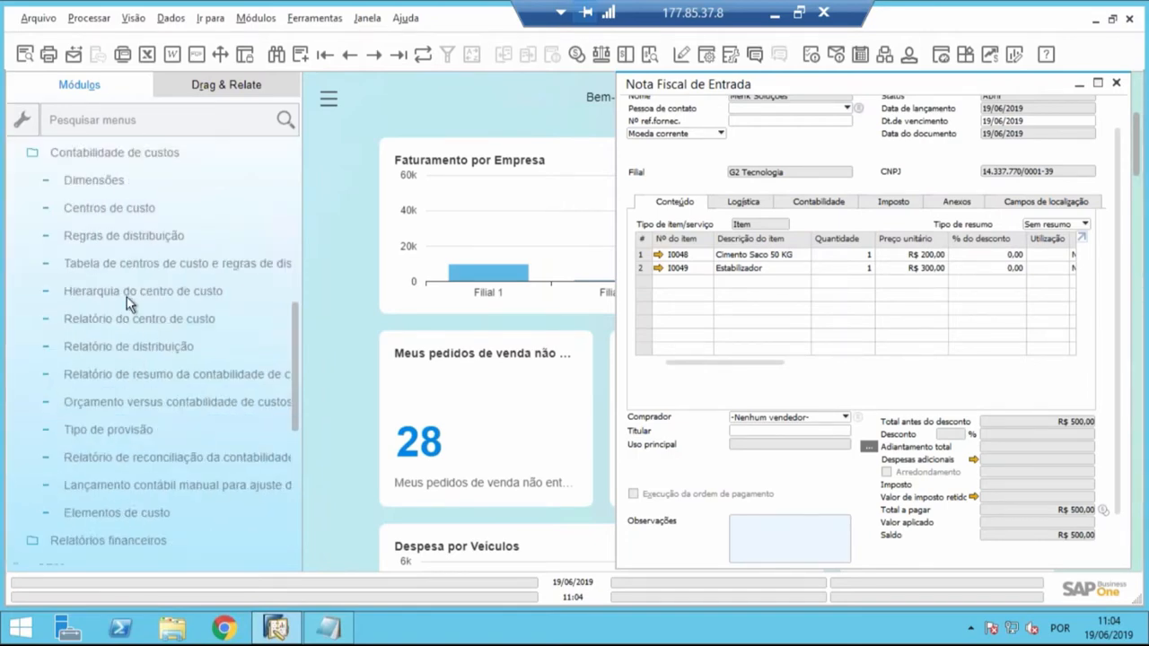
{"action": "left_click", "coordinate": [134, 457]}
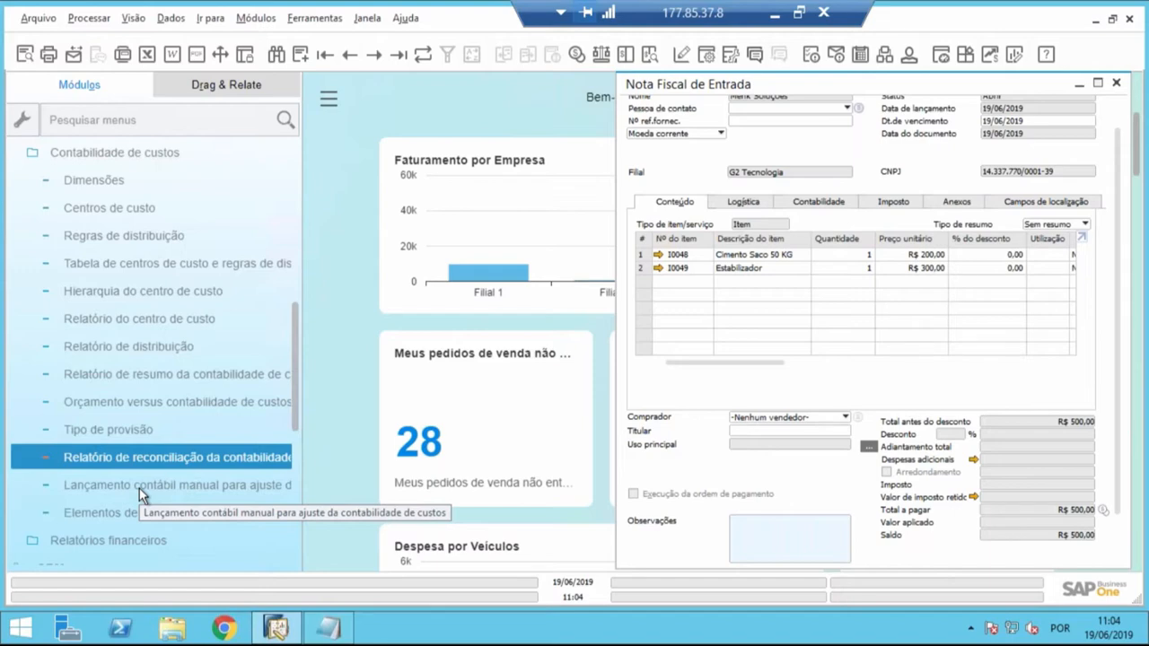
- View the Centros de custo configuration and the Relatório do centro de custo selection criteria, cancelling each
{"action": "left_click", "coordinate": [136, 212]}
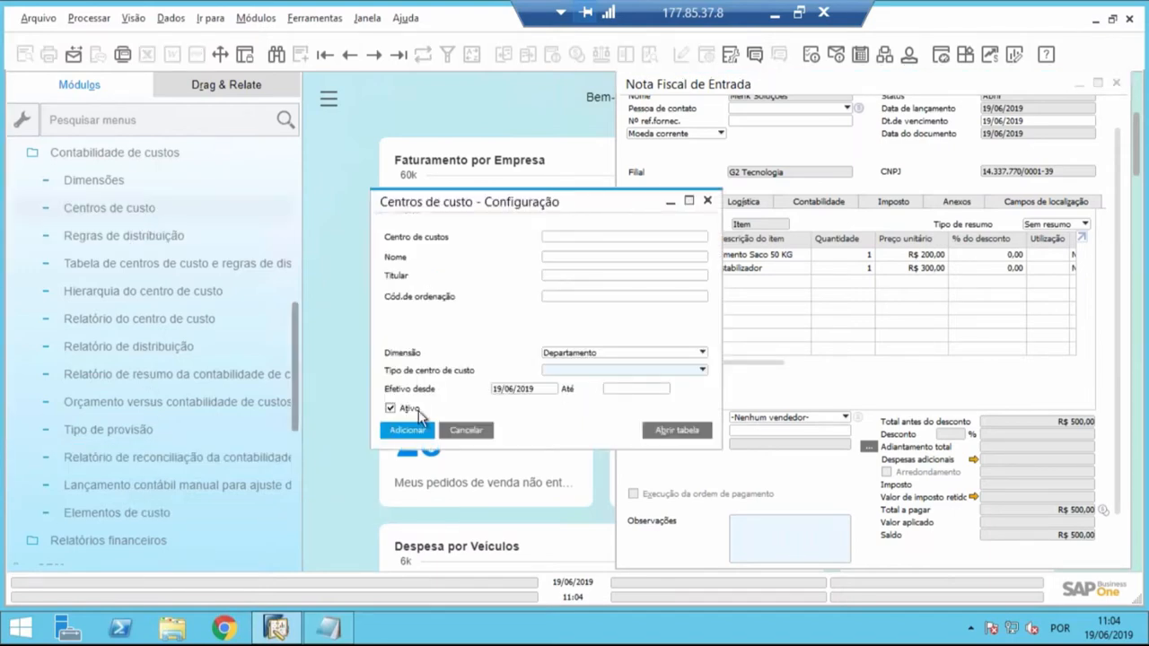
{"action": "left_click", "coordinate": [464, 430]}
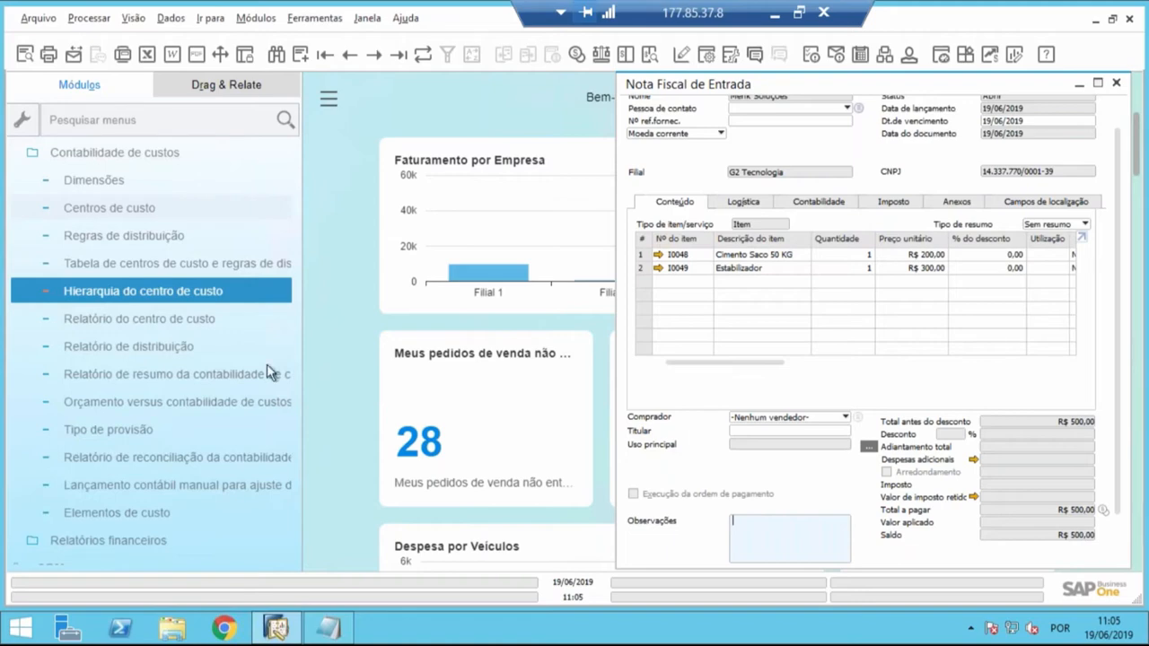
{"action": "left_click", "coordinate": [145, 321]}
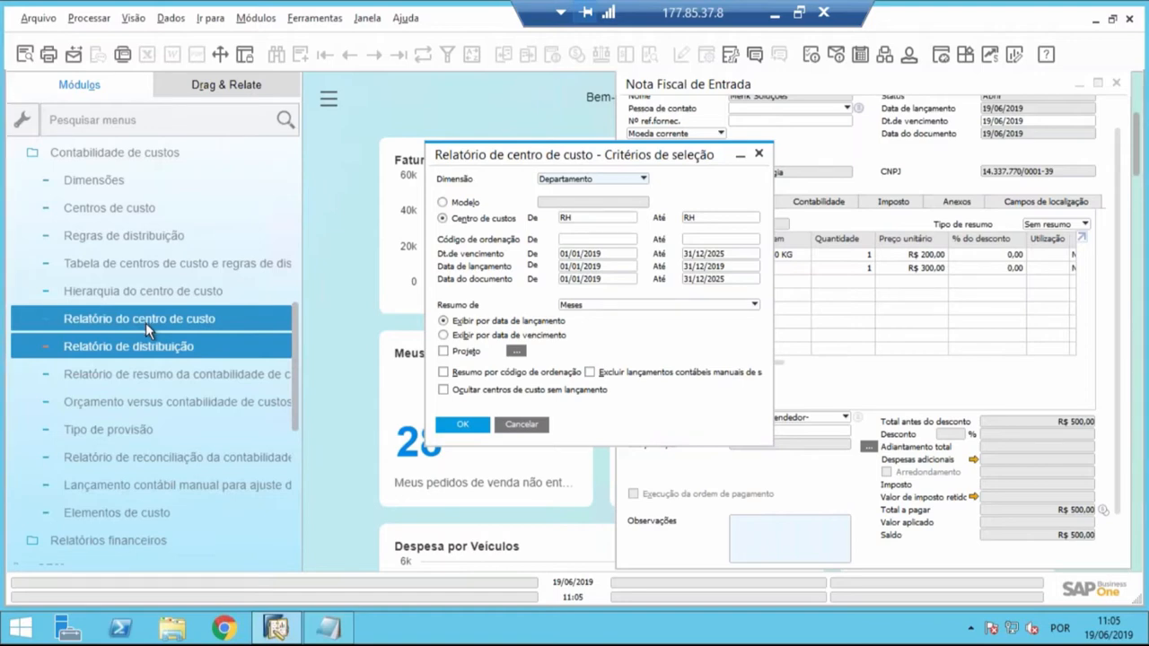
{"action": "left_click", "coordinate": [524, 425]}
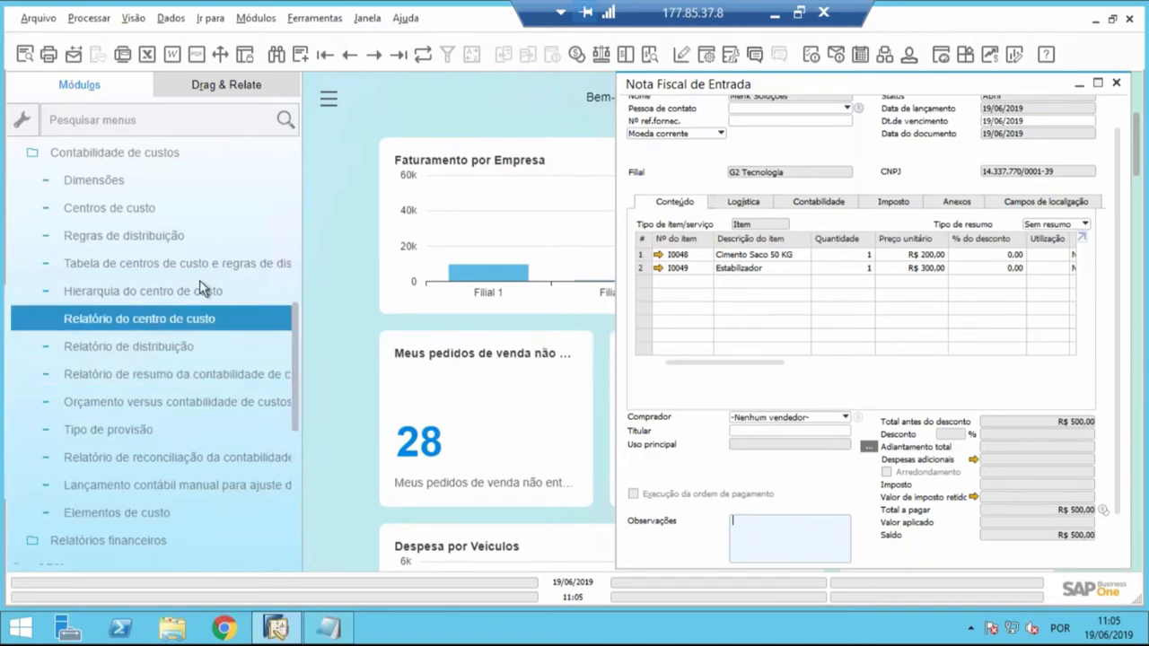
- Open the Regras de distribuição definition and browse through the existing rule records to look for an apportionment rule
{"action": "left_click", "coordinate": [132, 247]}
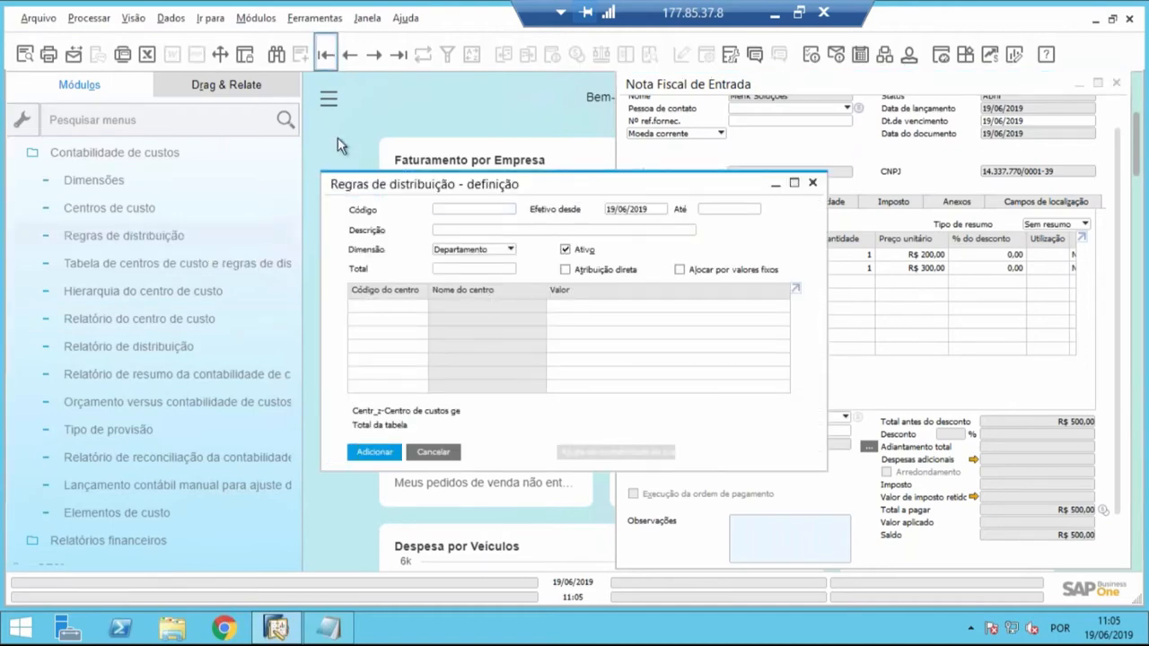
{"action": "left_click", "coordinate": [398, 60]}
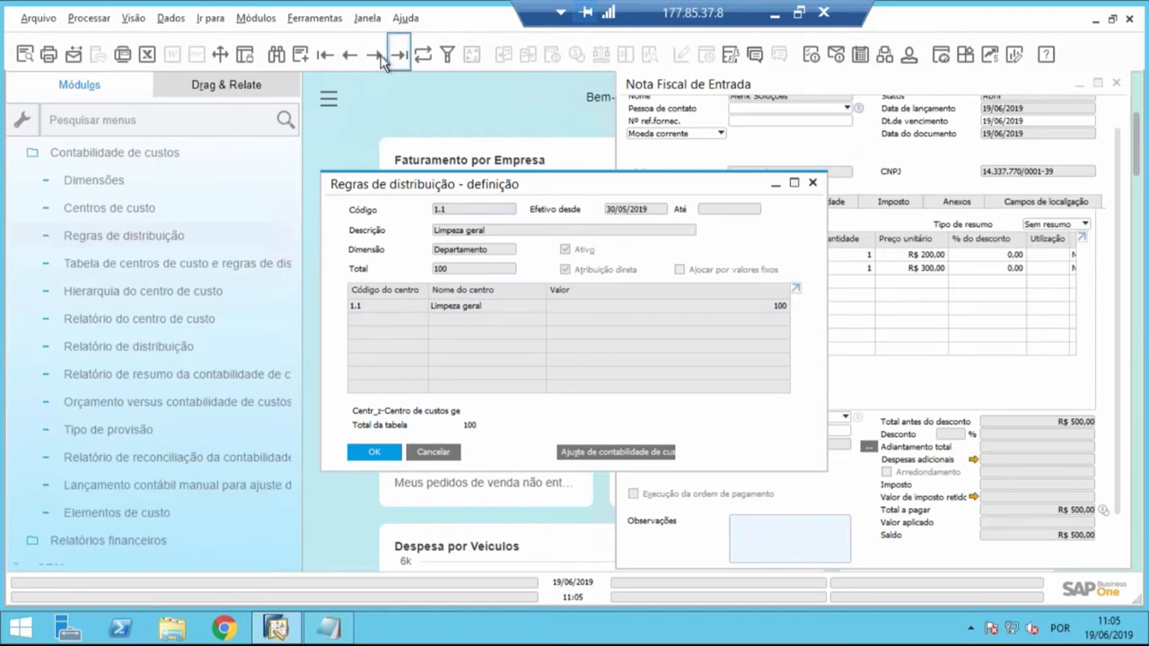
{"action": "left_click", "coordinate": [376, 54]}
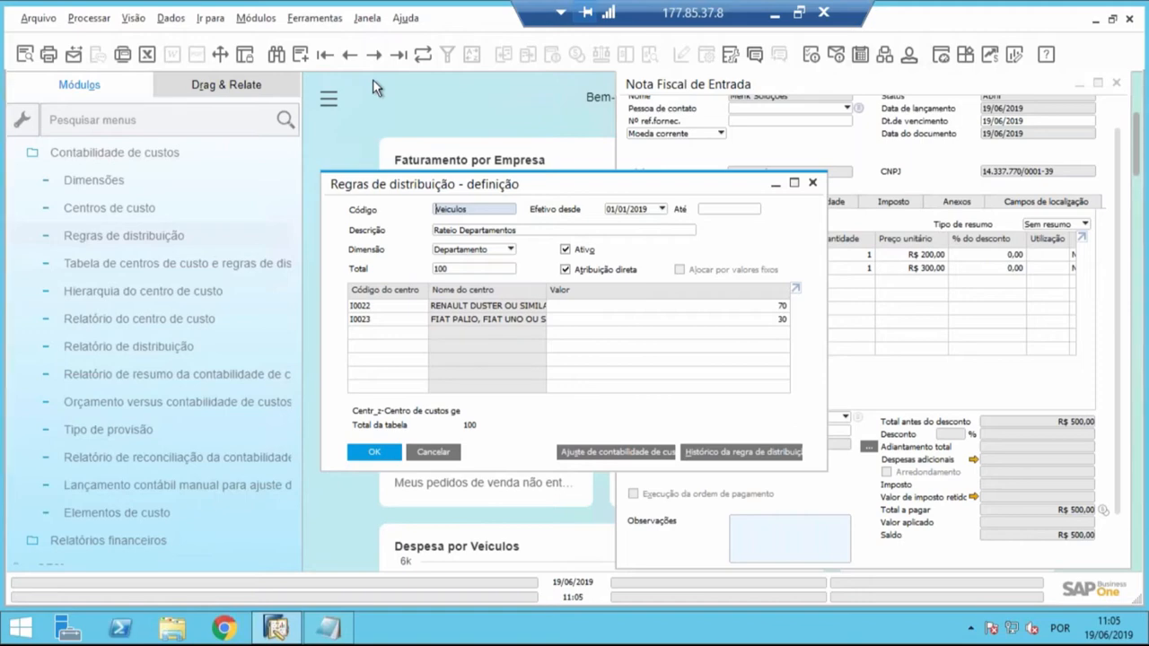
{"action": "left_click_drag", "start_coordinate": [389, 192], "coordinate": [357, 179]}
{"action": "double_click", "coordinate": [406, 195]}
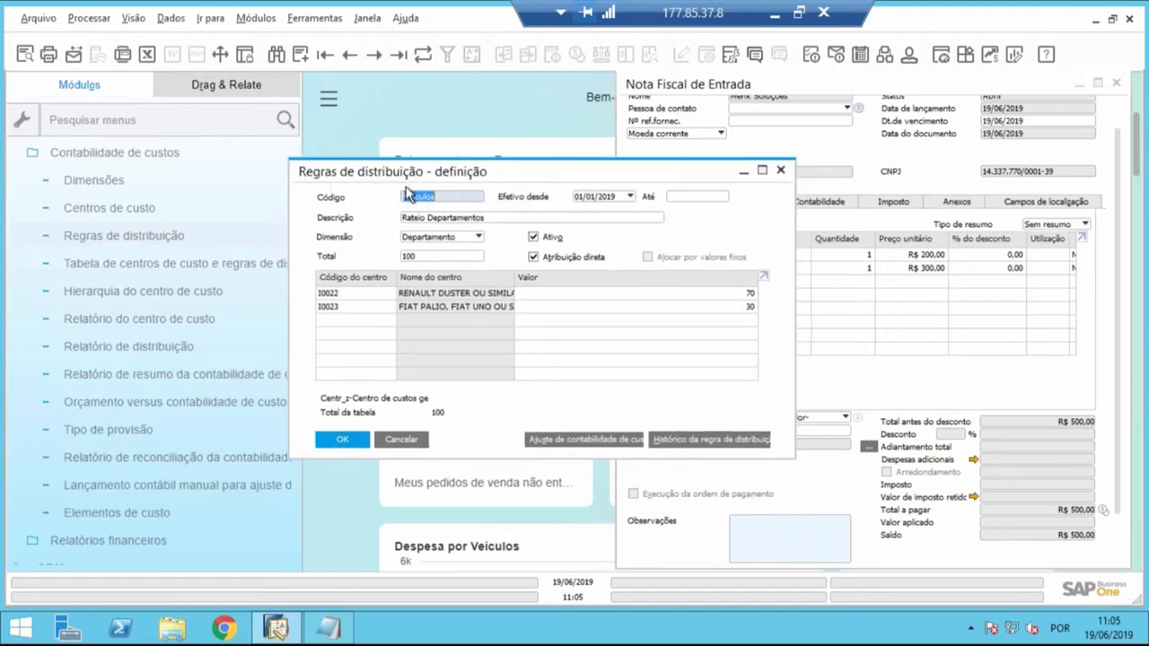
{"action": "left_click", "coordinate": [374, 55]}
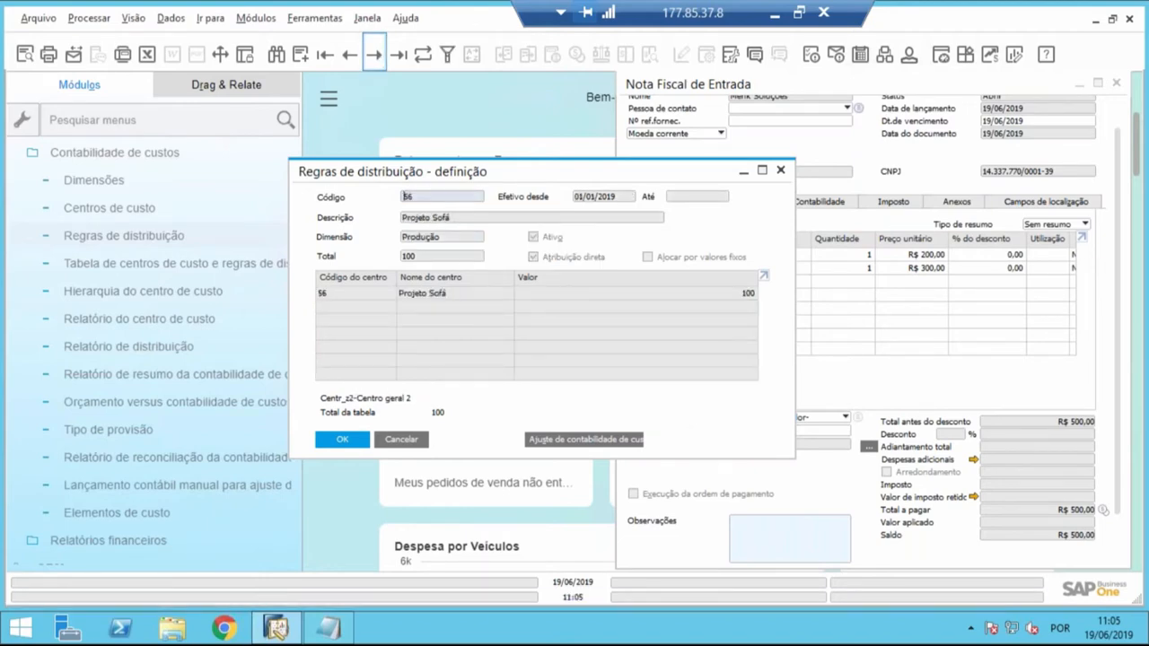
{"action": "left_click", "coordinate": [327, 56]}
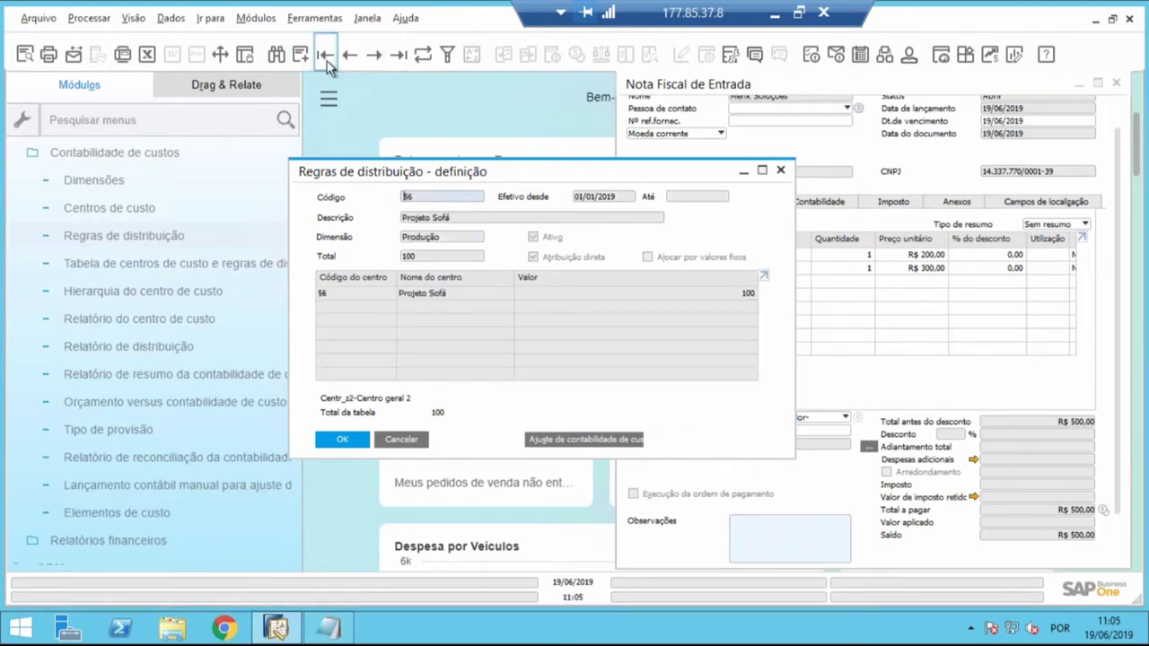
{"action": "left_click", "coordinate": [374, 55]}
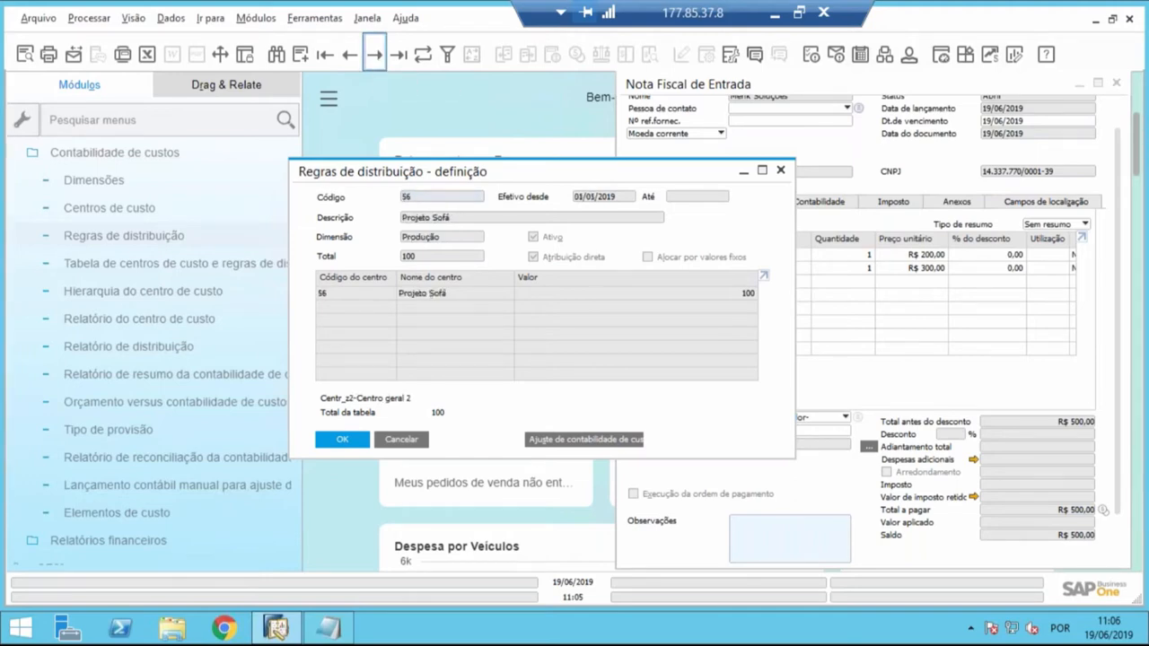
{"action": "left_click", "coordinate": [375, 54]}
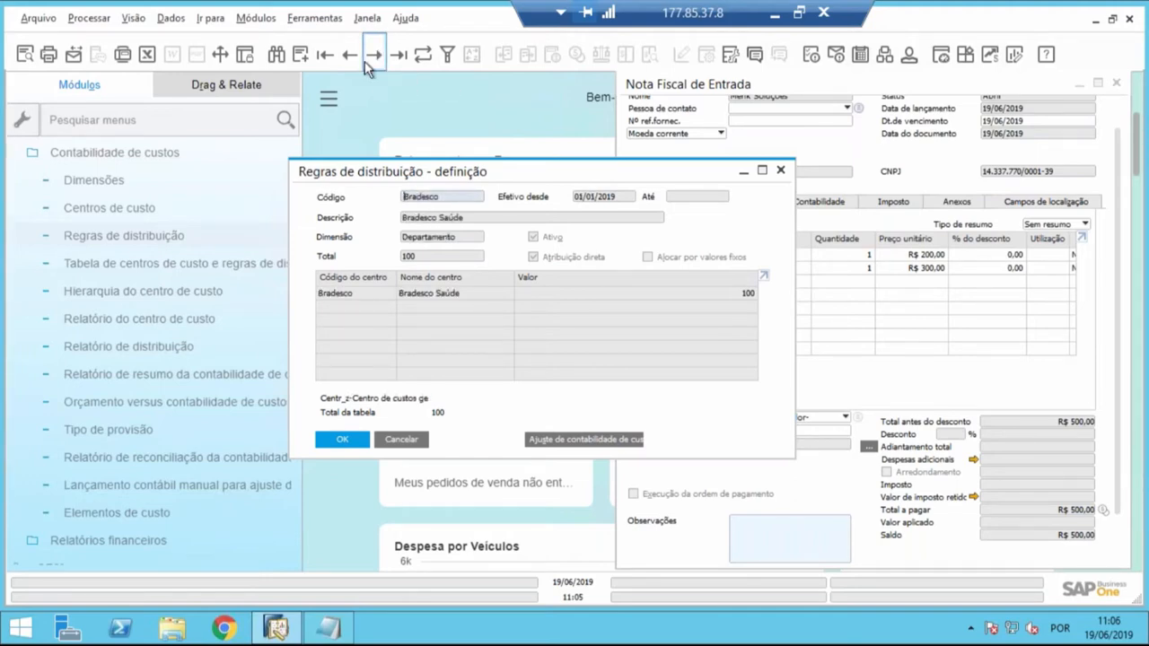
- Try to find a distribution rule by the code "rateio"
{"action": "left_click", "coordinate": [277, 55]}
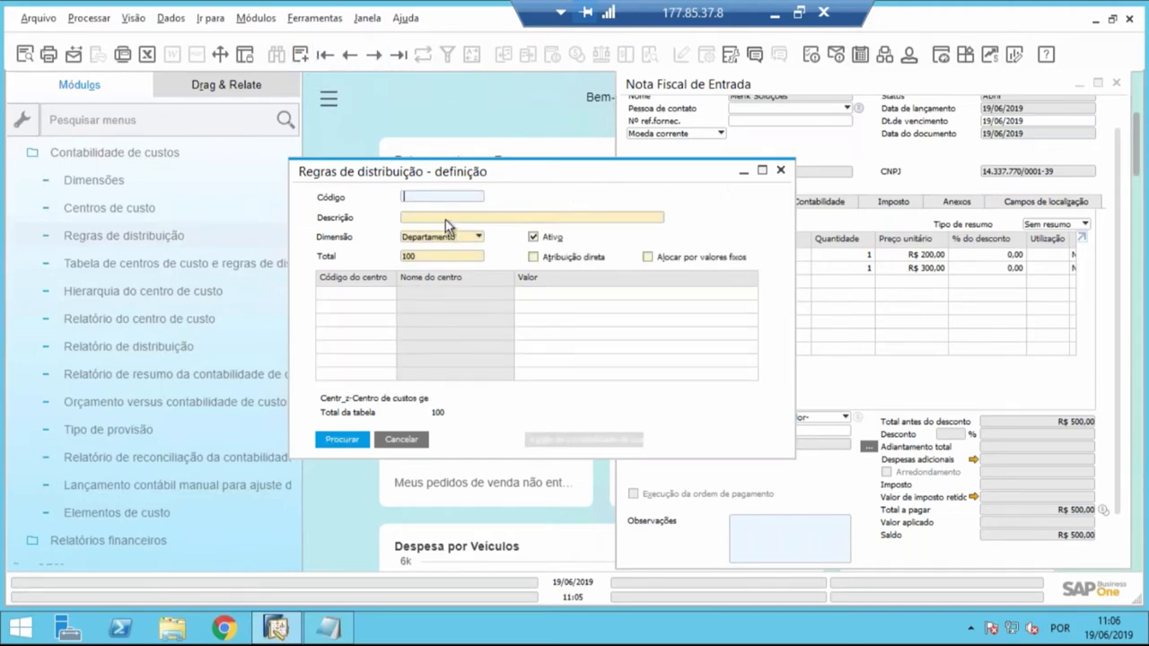
{"action": "type", "text": "rateio"}
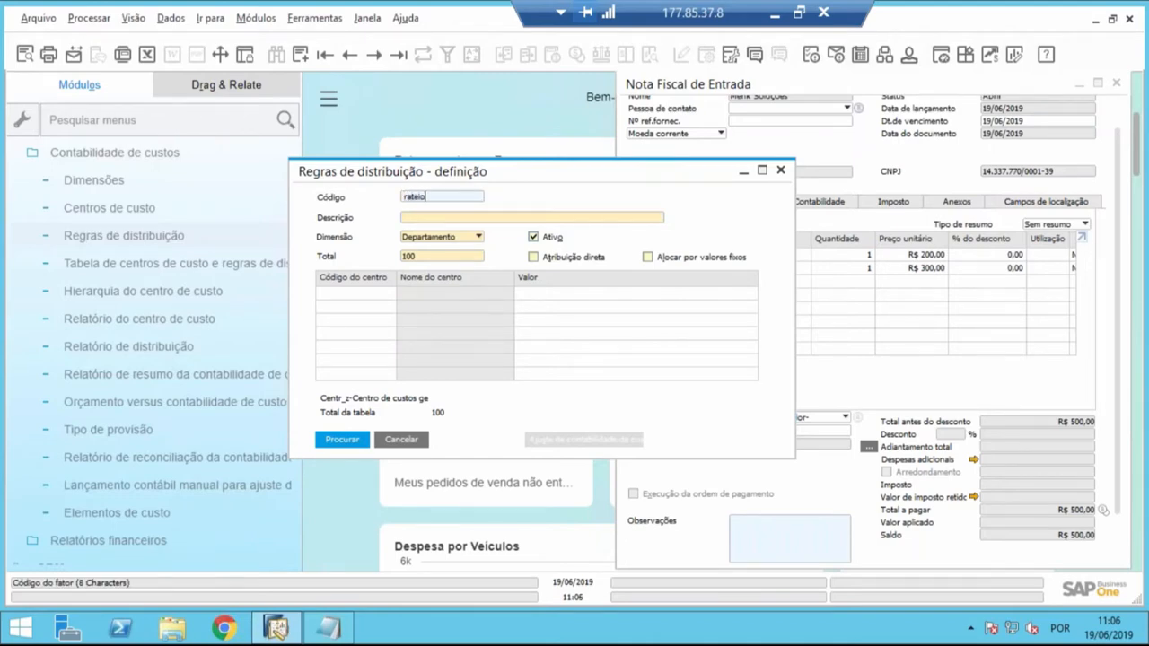
{"action": "key", "text": "Return"}
{"action": "key", "text": "BackSpace"}
{"action": "key", "text": "BackSpace"}
{"action": "key", "text": "BackSpace"}
{"action": "key", "text": "BackSpace"}
{"action": "key", "text": "BackSpace"}
{"action": "key", "text": "BackSpace"}
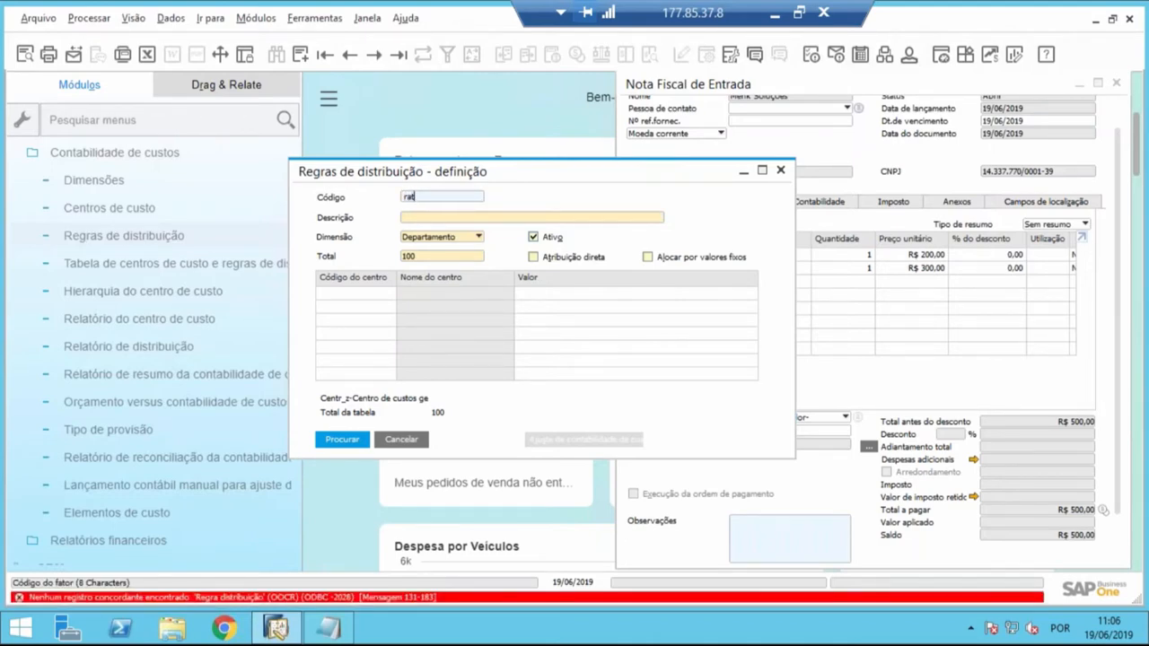
- Search for the distribution rule by the description "rateio"
{"action": "left_click", "coordinate": [443, 215]}
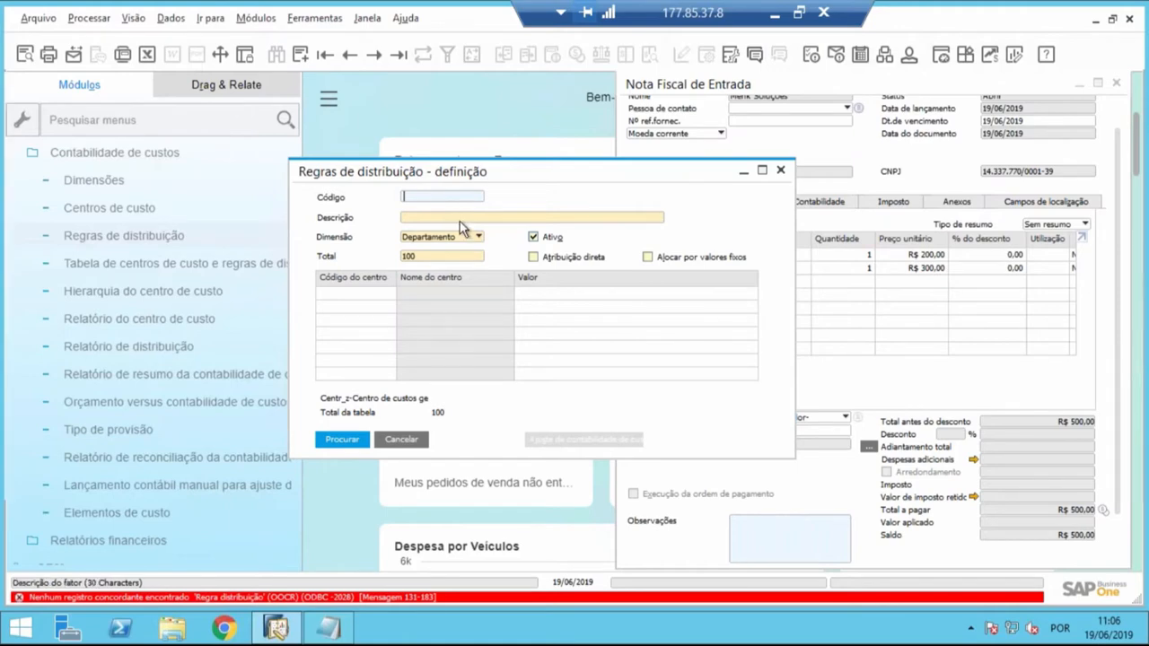
{"action": "type", "text": "rateio"}
{"action": "key", "text": "Return"}
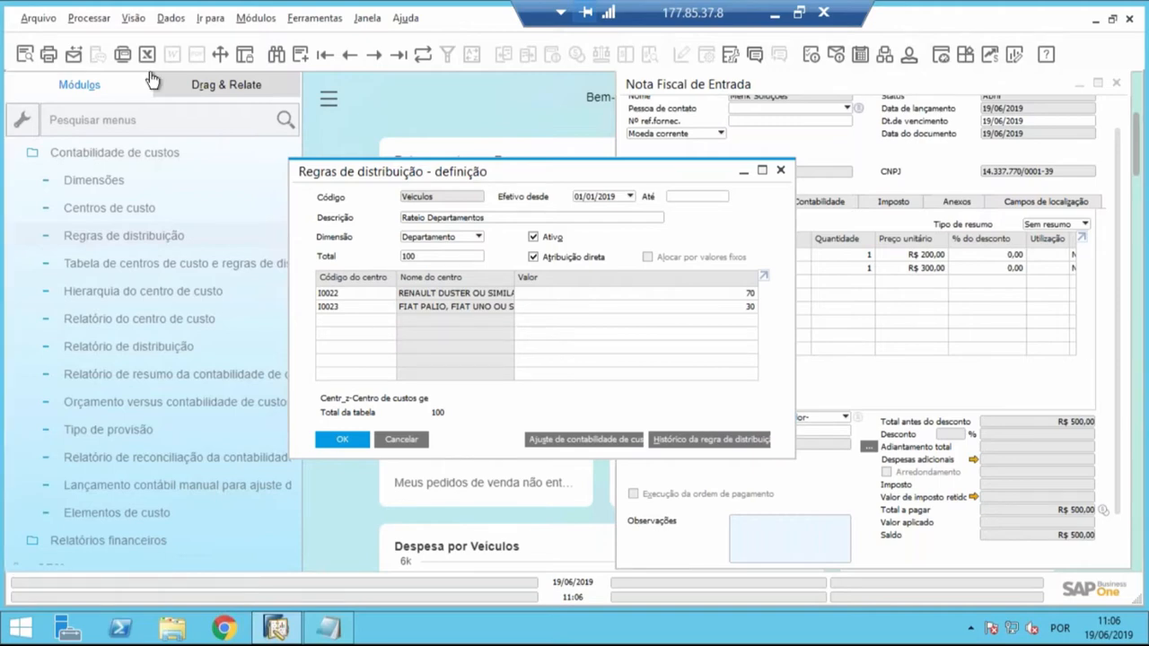
- Resize the columns of the Rateio Departamentos rule's table to fit the cost center names, and shift the window slightly
{"action": "left_click", "coordinate": [133, 18]}
{"action": "left_click", "coordinate": [145, 150]}
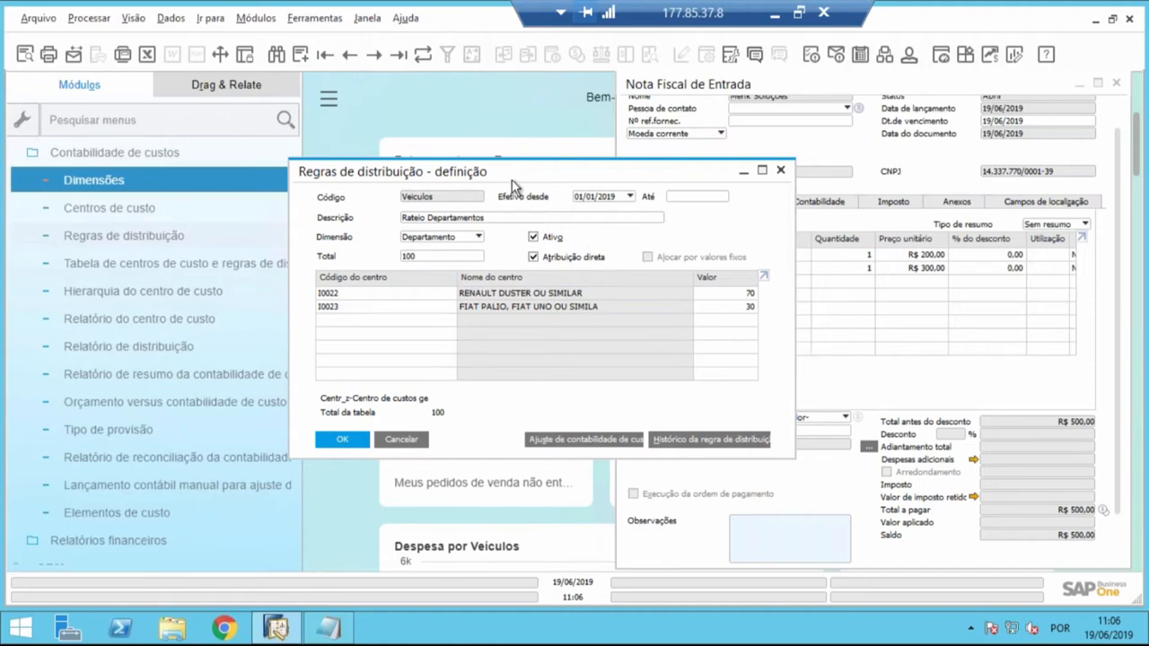
{"action": "left_click_drag", "start_coordinate": [512, 179], "coordinate": [517, 159]}
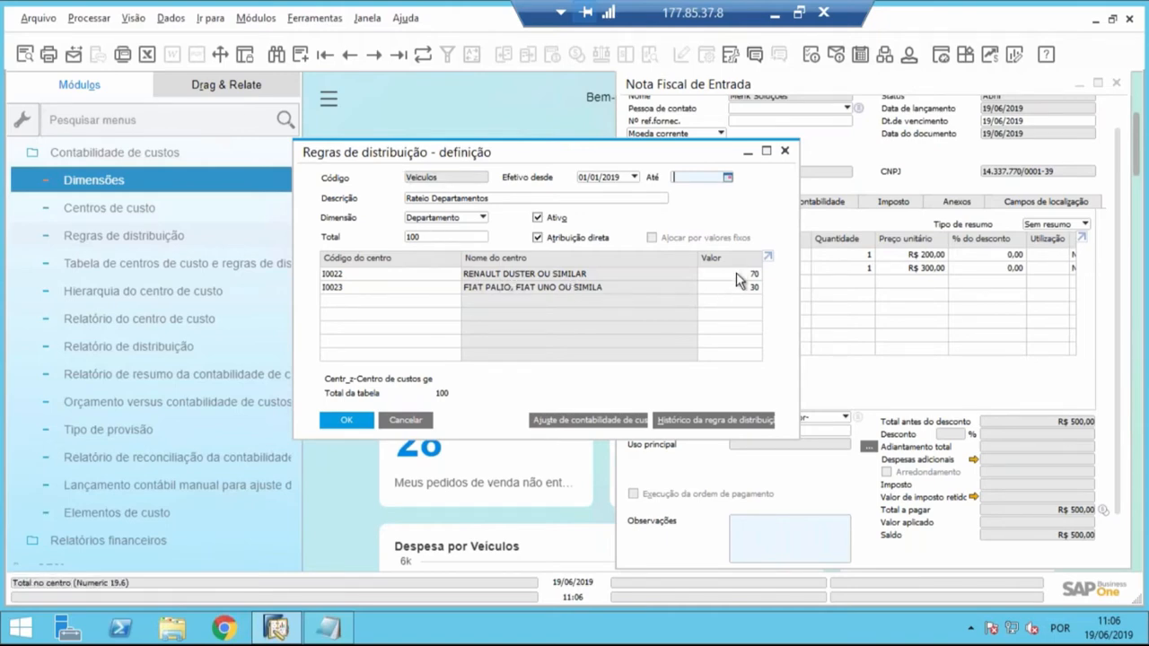
- Examine the I0022 and I0023 cost center rows and their allocation values in the Rateio Departamentos rule
{"action": "left_click", "coordinate": [364, 274]}
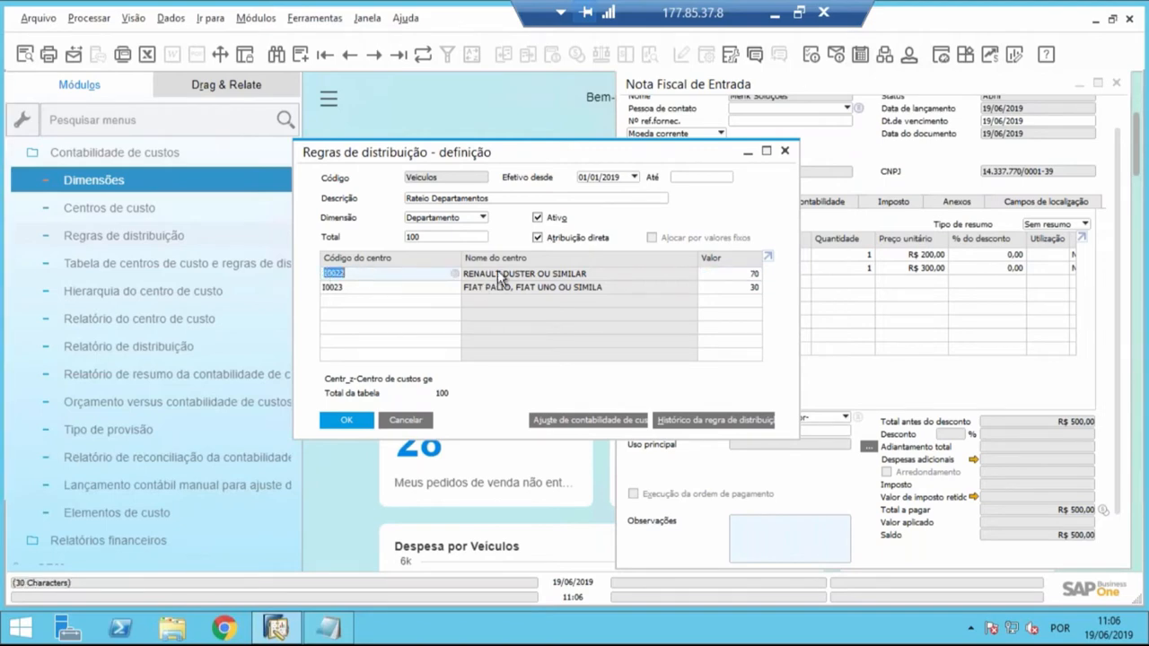
{"action": "left_click", "coordinate": [743, 288]}
{"action": "left_click", "coordinate": [362, 288]}
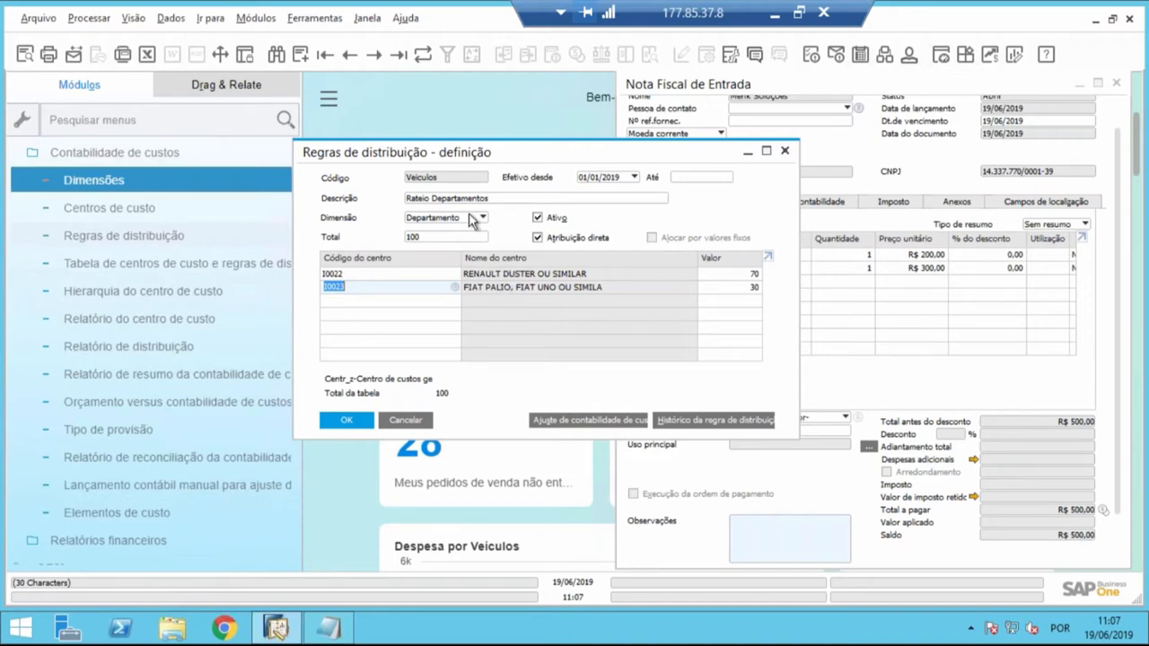
- Move the Rateio Departamentos rule window aside and review the allocation values of its I0022 and I0023 rows
{"action": "left_click_drag", "start_coordinate": [453, 154], "coordinate": [479, 150]}
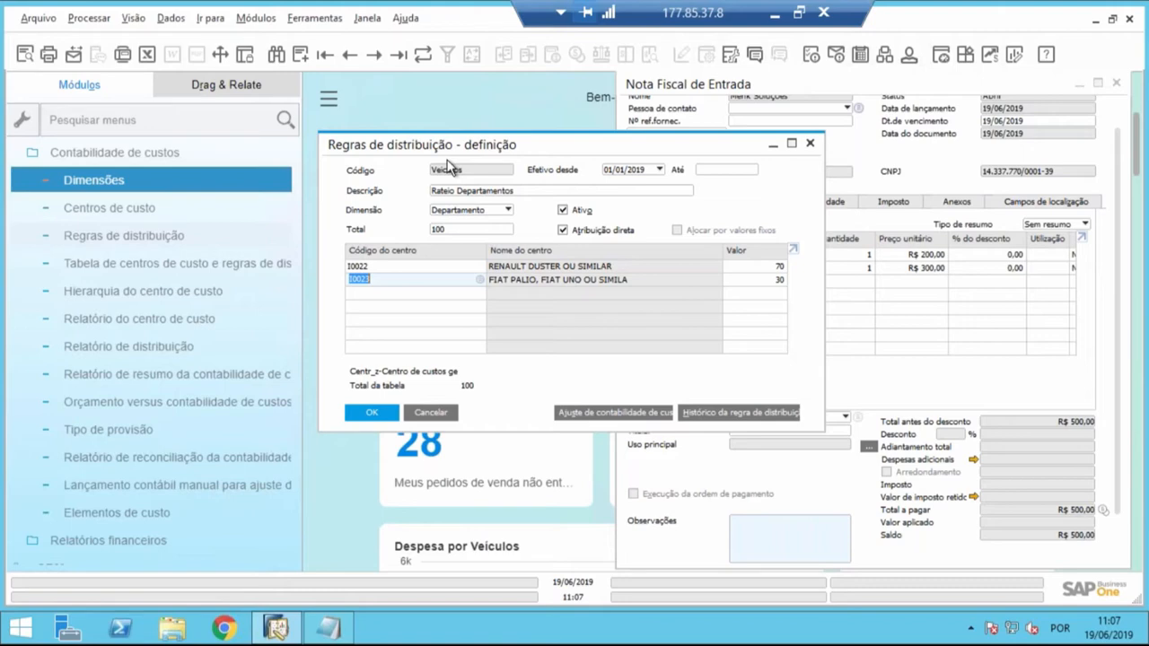
{"action": "left_click_drag", "start_coordinate": [449, 152], "coordinate": [76, 188]}
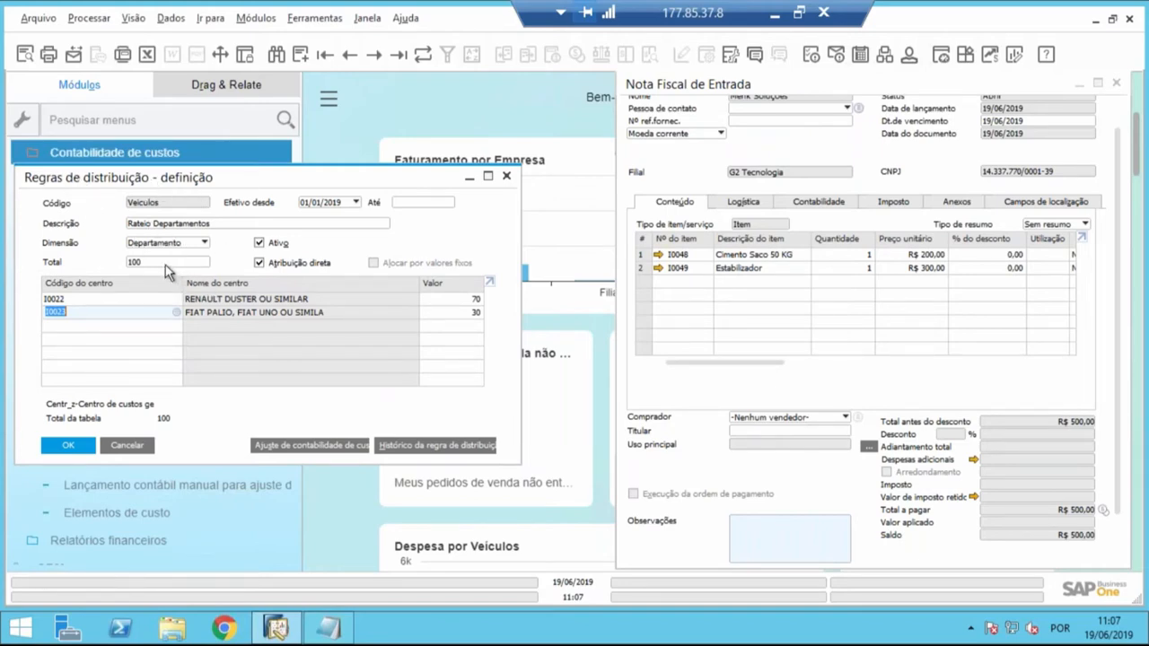
{"action": "left_click", "coordinate": [442, 297]}
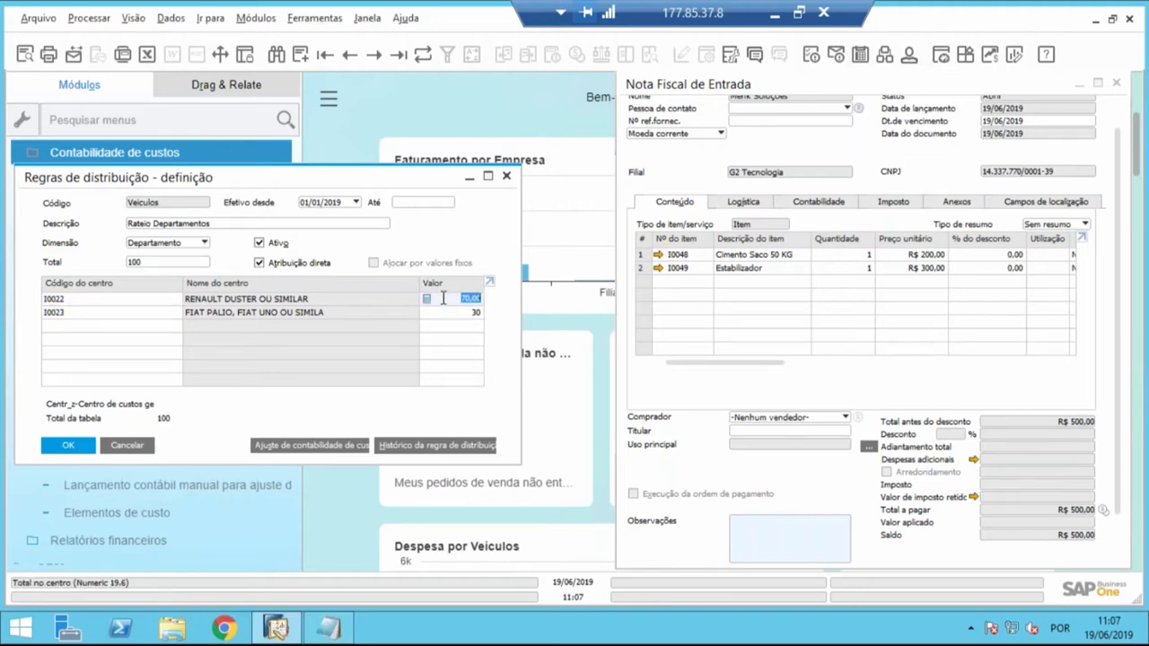
{"action": "left_click", "coordinate": [135, 298]}
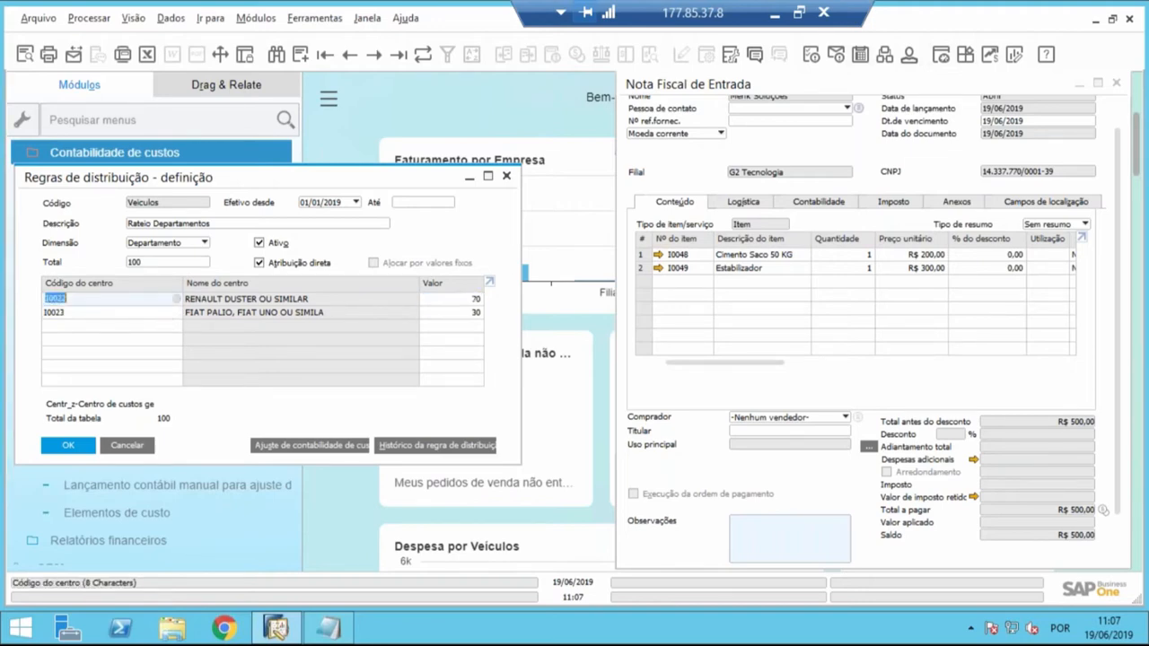
{"action": "left_click", "coordinate": [447, 324]}
{"action": "left_click", "coordinate": [121, 314]}
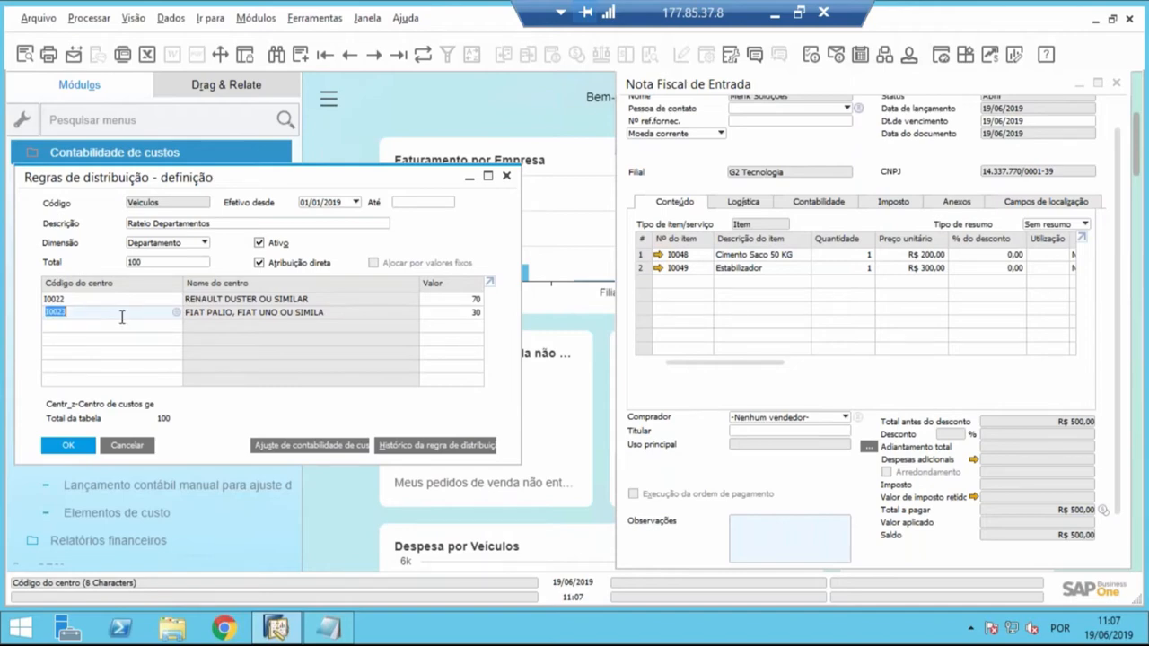
- Move the purchase invoice window beside the rule and start a new invoice for supplier F0001, Menk Soluções
{"action": "left_click", "coordinate": [747, 85]}
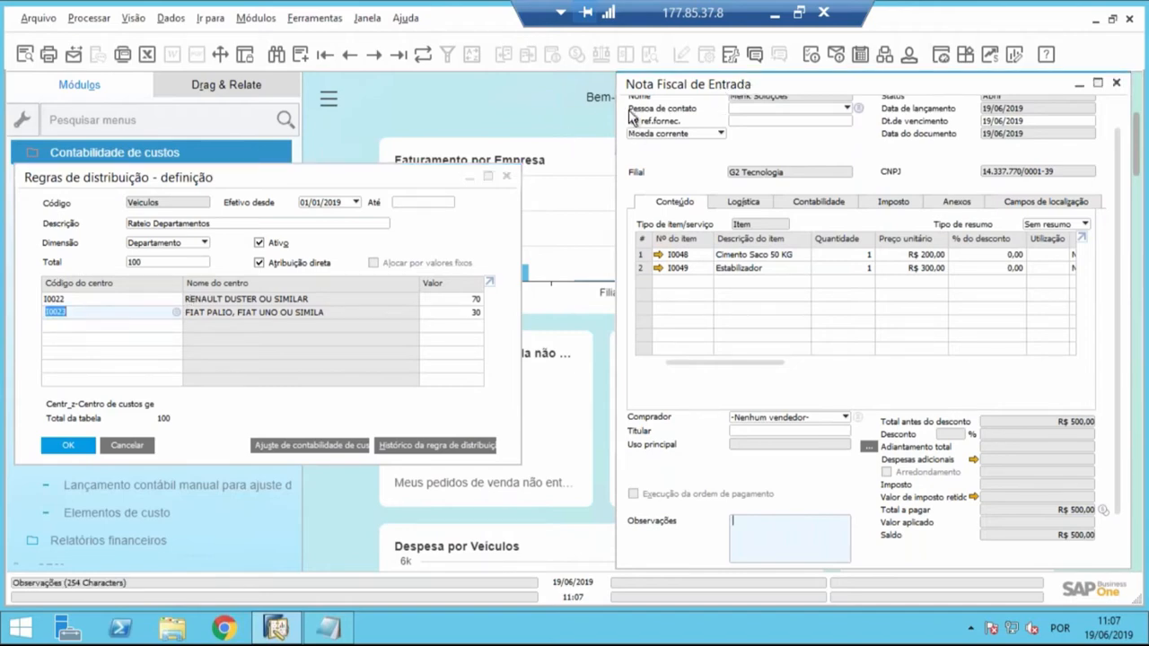
{"action": "left_click_drag", "start_coordinate": [664, 90], "coordinate": [410, 101]}
{"action": "key", "text": "ctrl+a"}
{"action": "key", "text": "Tab"}
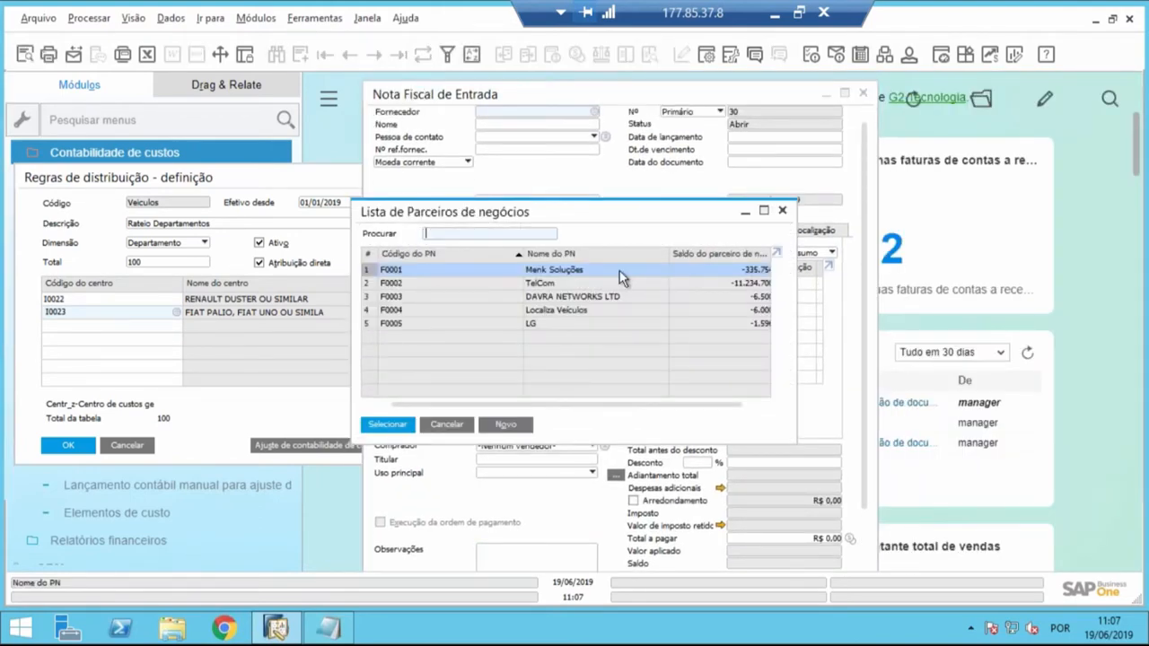
{"action": "key", "text": "Return"}
- Add item I0006 Prancha to the invoice's first line with a unit price of R$ 200
{"action": "left_click", "coordinate": [433, 281]}
{"action": "key", "text": "Tab"}
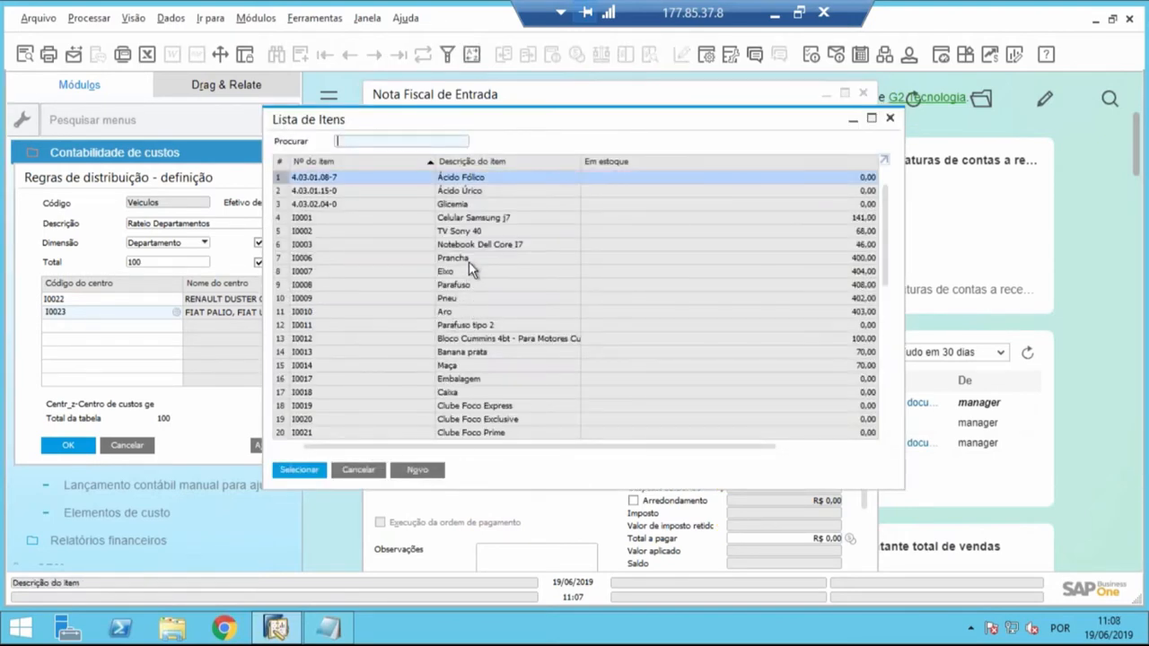
{"action": "left_click", "coordinate": [468, 258]}
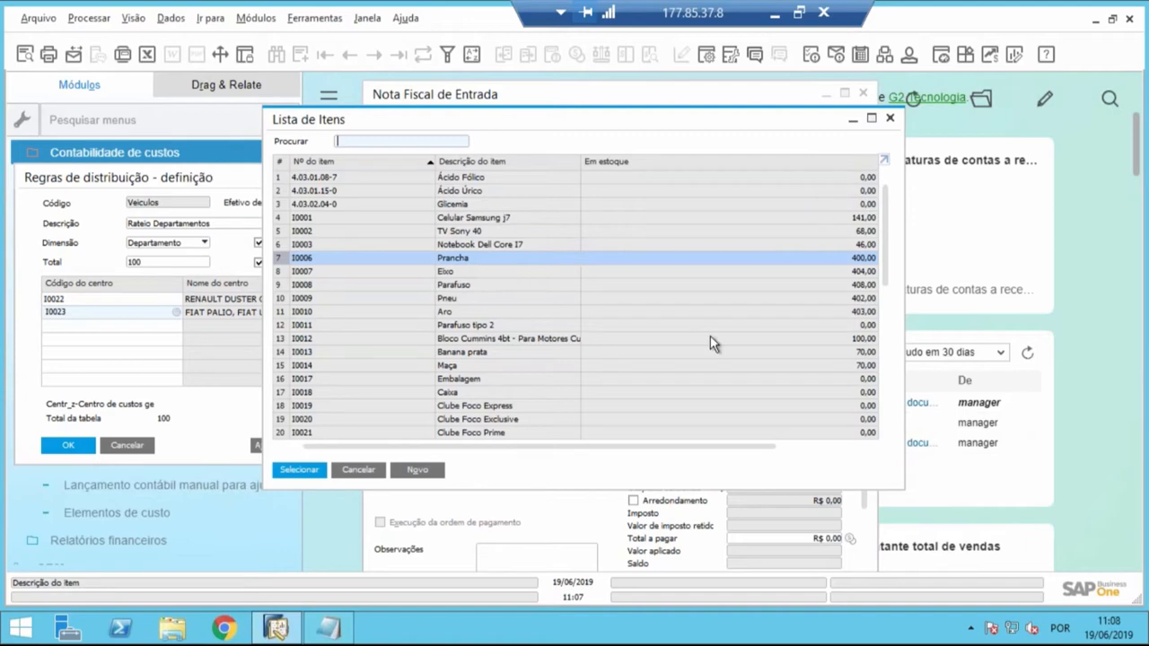
{"action": "key", "text": "Return"}
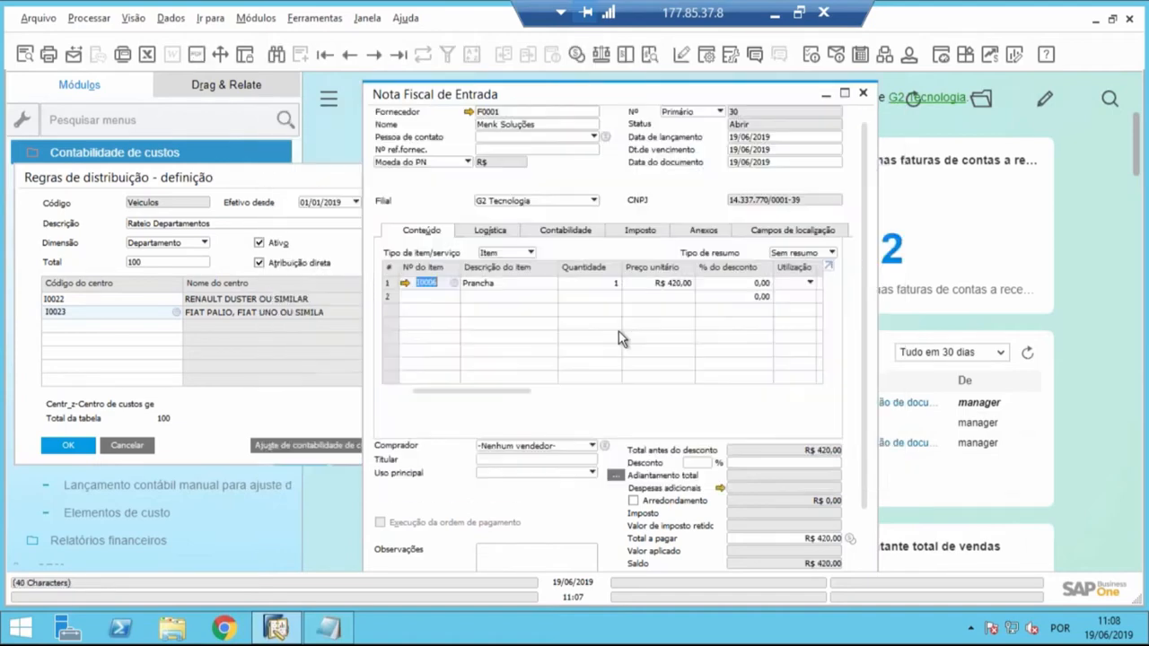
{"action": "left_click", "coordinate": [631, 284]}
{"action": "type", "text": "200"}
{"action": "key", "text": "Tab"}
- Try assigning the RH distribution rule to the Prancha line's Departamento and clear the field
{"action": "left_click_drag", "start_coordinate": [469, 393], "coordinate": [642, 395]}
{"action": "left_click", "coordinate": [647, 283]}
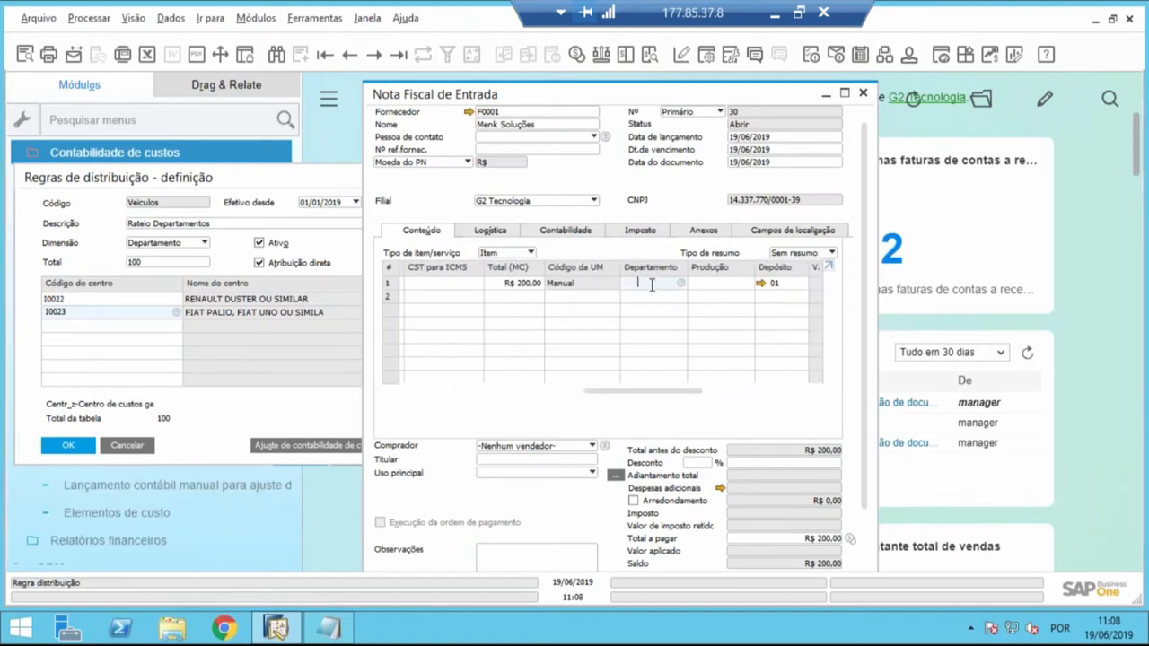
{"action": "key", "text": "Tab"}
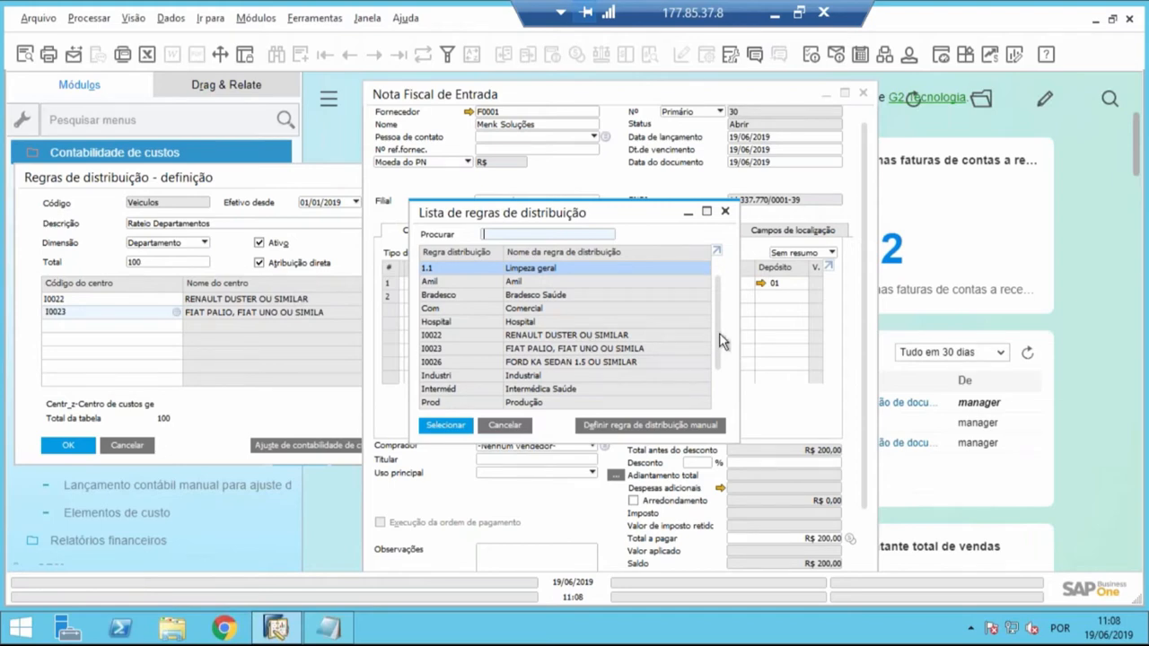
{"action": "left_click_drag", "start_coordinate": [720, 341], "coordinate": [716, 399]}
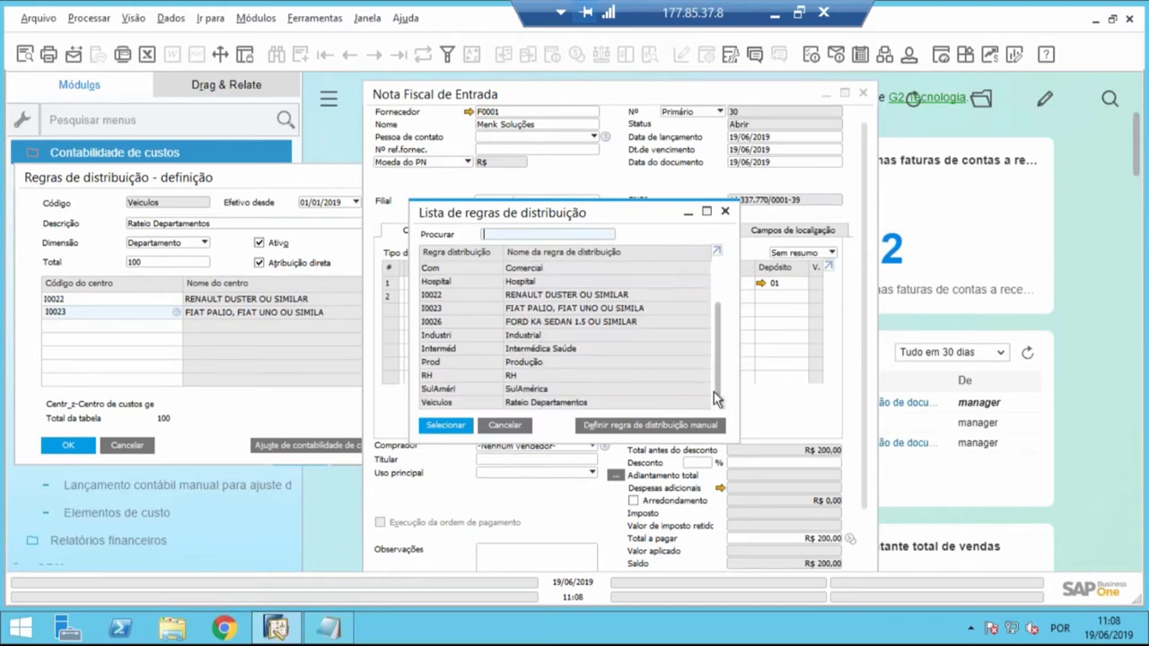
{"action": "double_click", "coordinate": [576, 373]}
{"action": "key", "text": "BackSpace"}
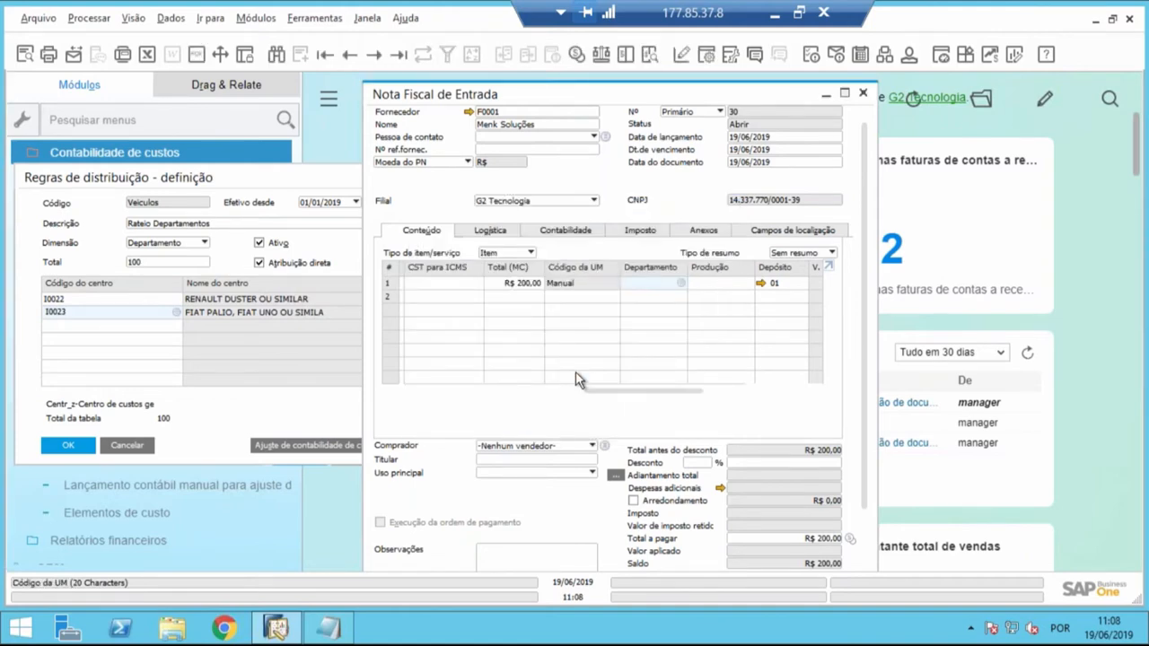
- Define a manual distribution rule for the Prancha line's Departamento with the cost centers Prod and RH
{"action": "key", "text": "Tab"}
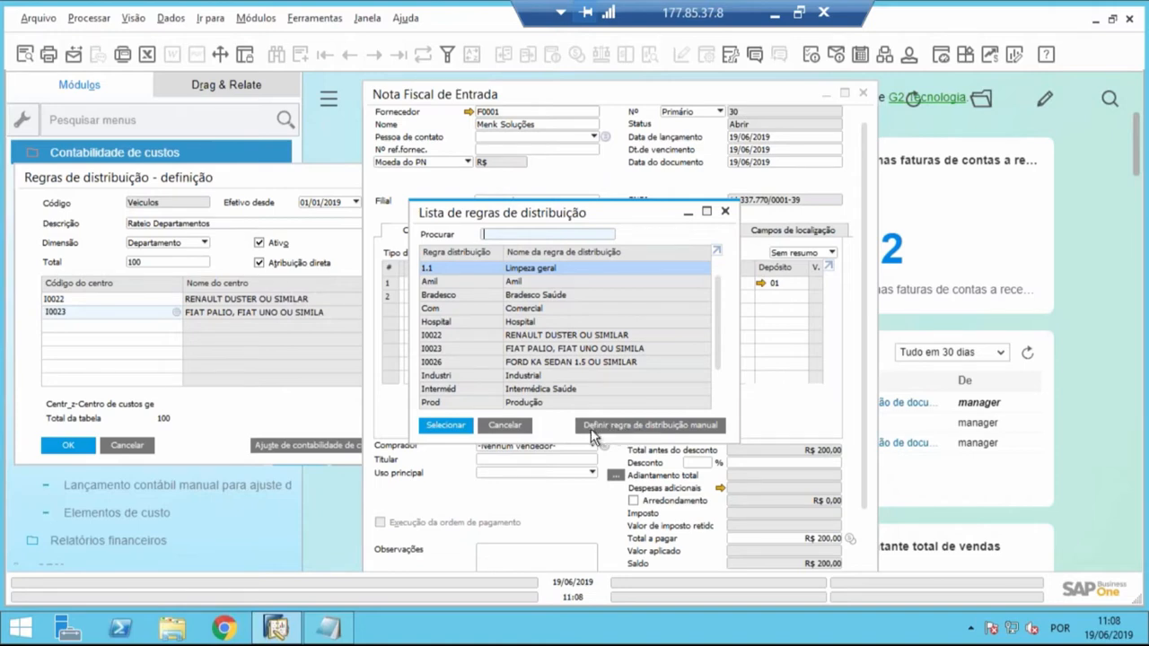
{"action": "left_click", "coordinate": [687, 427]}
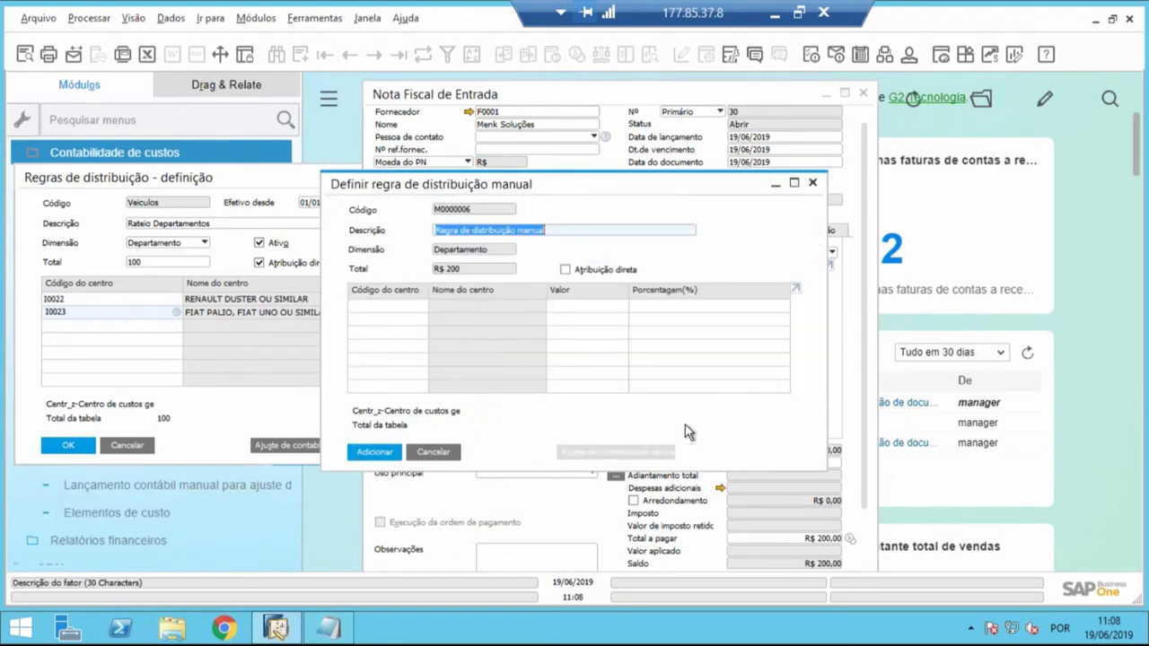
{"action": "left_click_drag", "start_coordinate": [660, 187], "coordinate": [815, 190]}
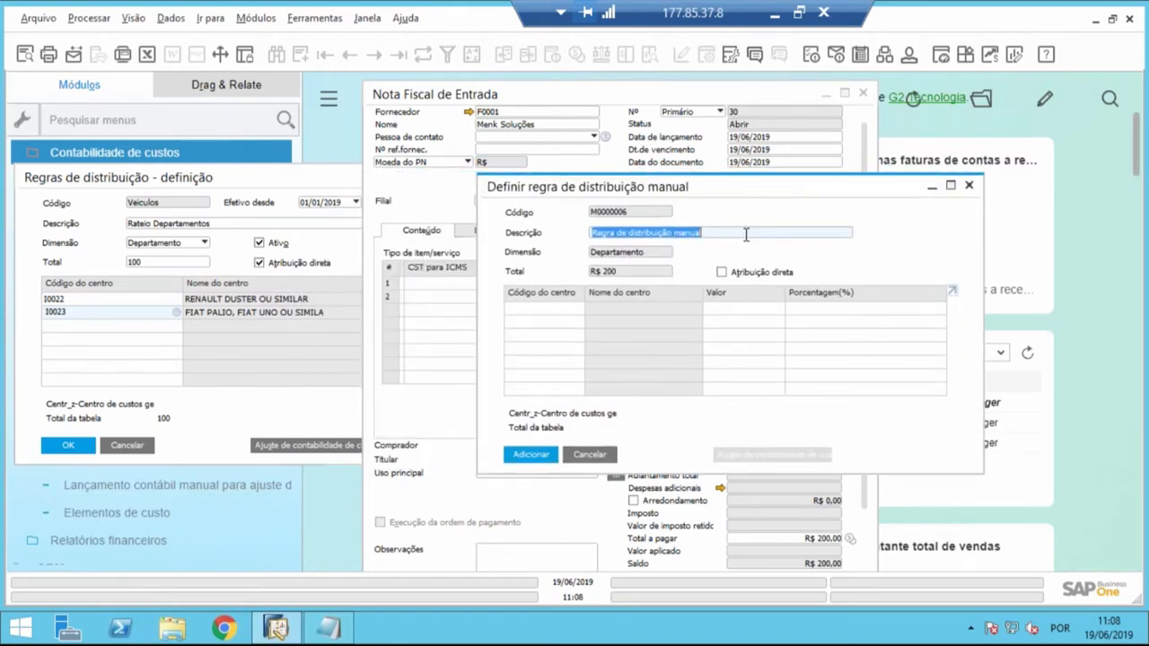
{"action": "left_click", "coordinate": [579, 307]}
{"action": "key", "text": "Tab"}
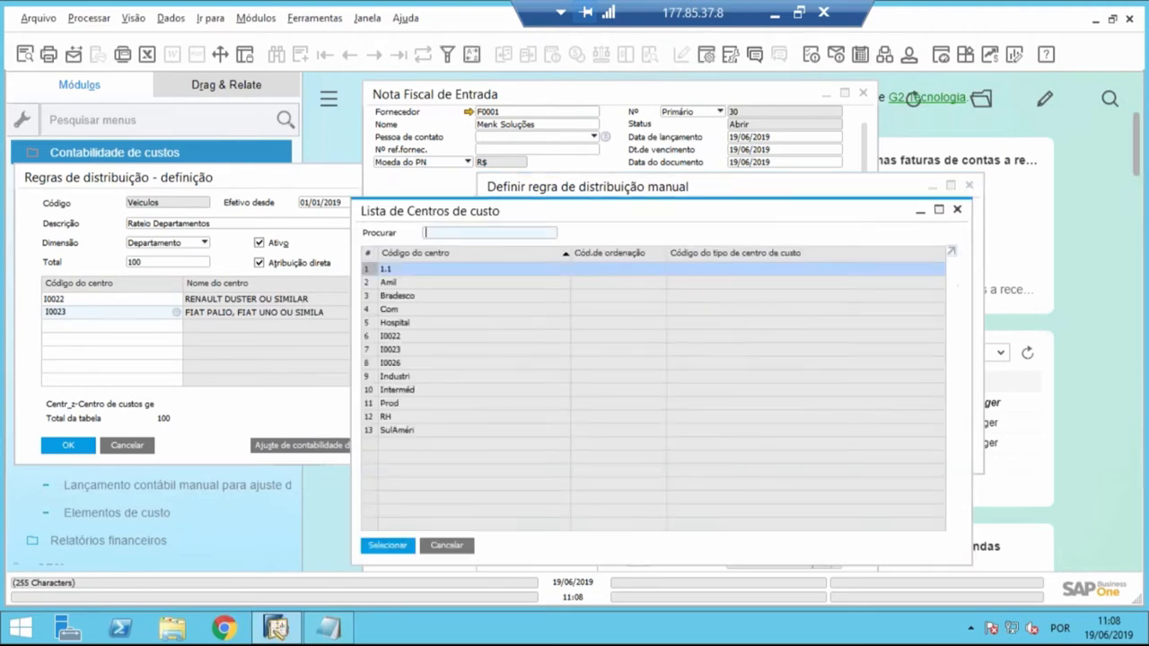
{"action": "left_click", "coordinate": [445, 405]}
{"action": "double_click", "coordinate": [446, 403]}
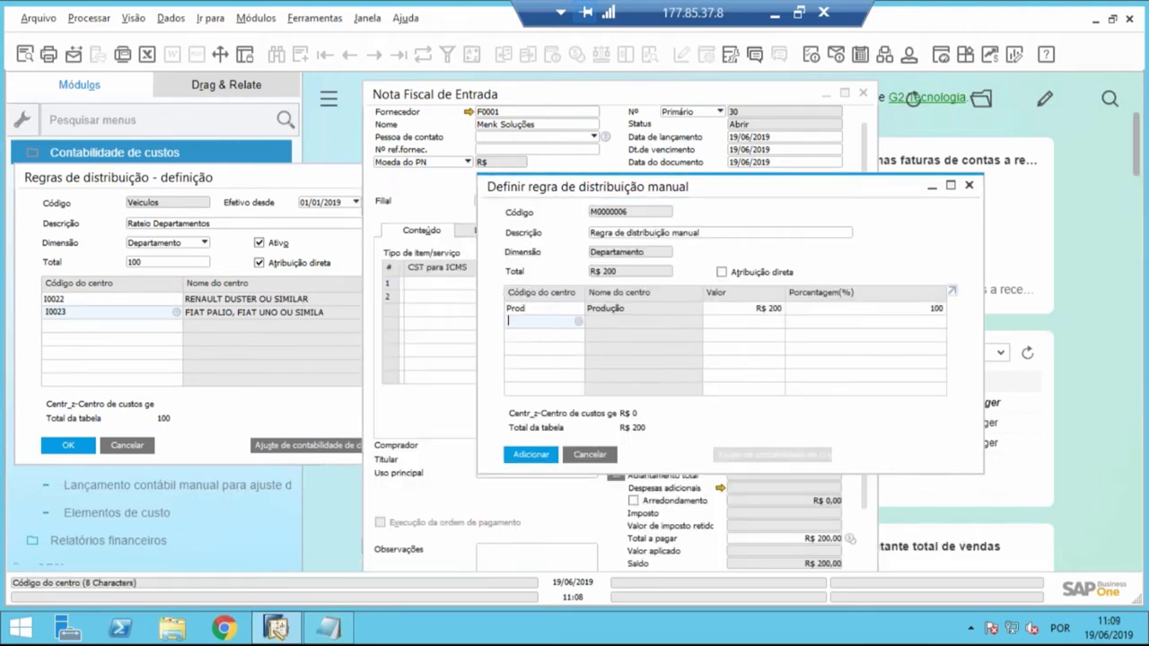
{"action": "key", "text": "Tab"}
{"action": "left_click", "coordinate": [424, 413]}
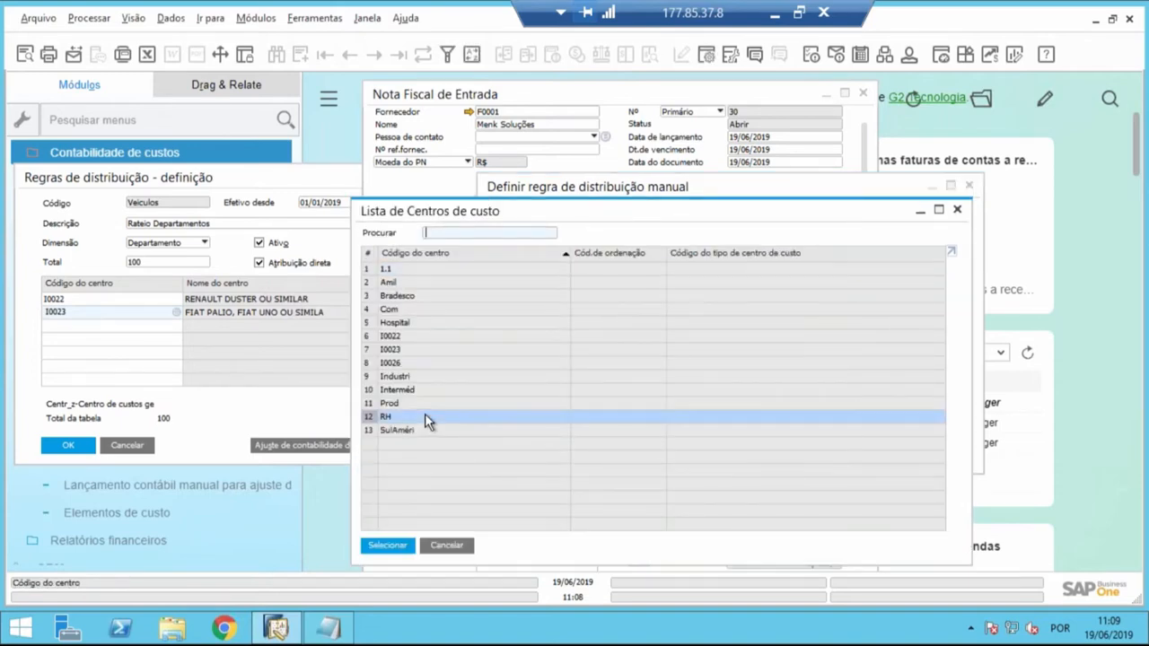
{"action": "double_click", "coordinate": [556, 413]}
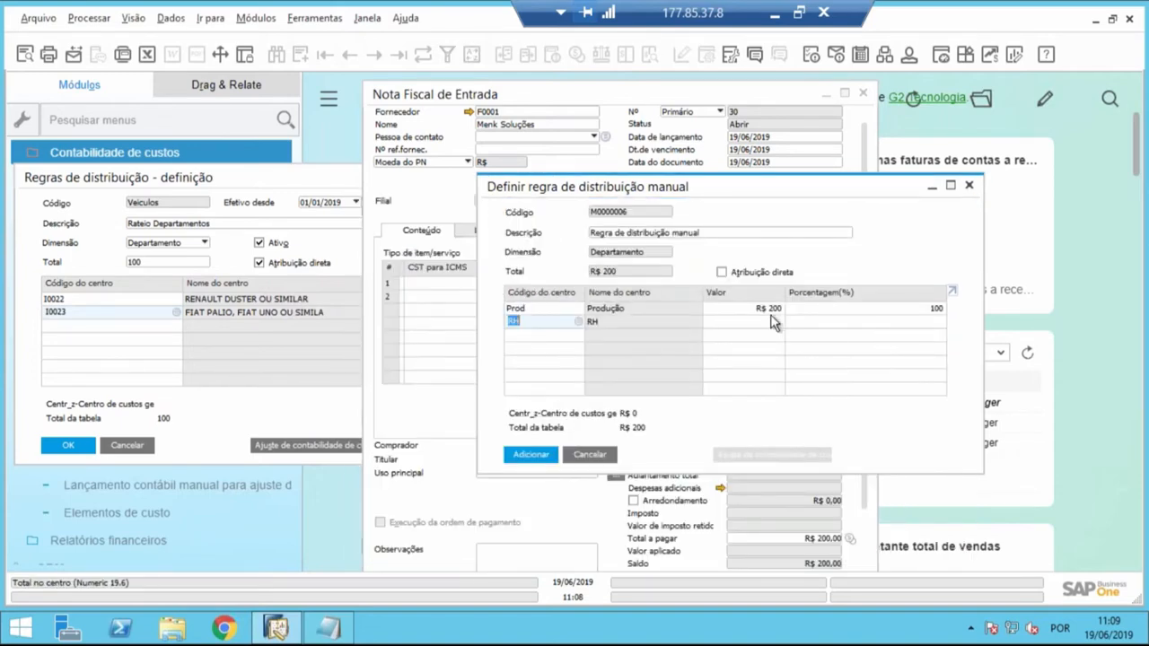
- Set the manual rule's values to R$ 130 for Prod and R$ 70 for RH
{"action": "left_click", "coordinate": [754, 308]}
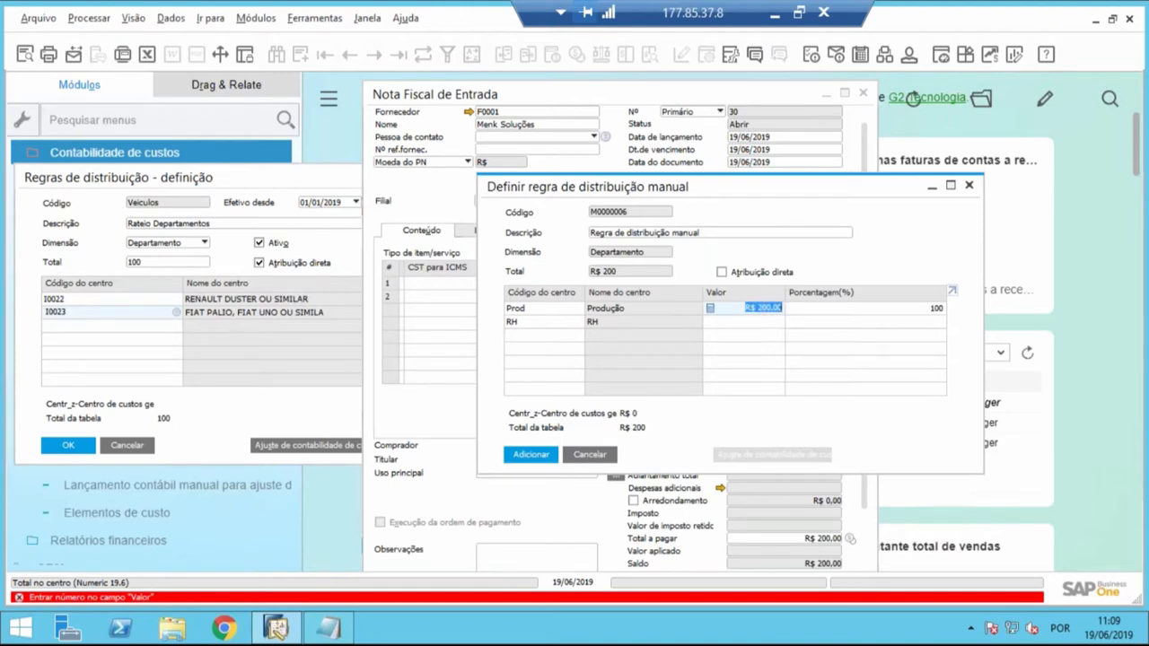
{"action": "type", "text": "130"}
{"action": "key", "text": "Tab"}
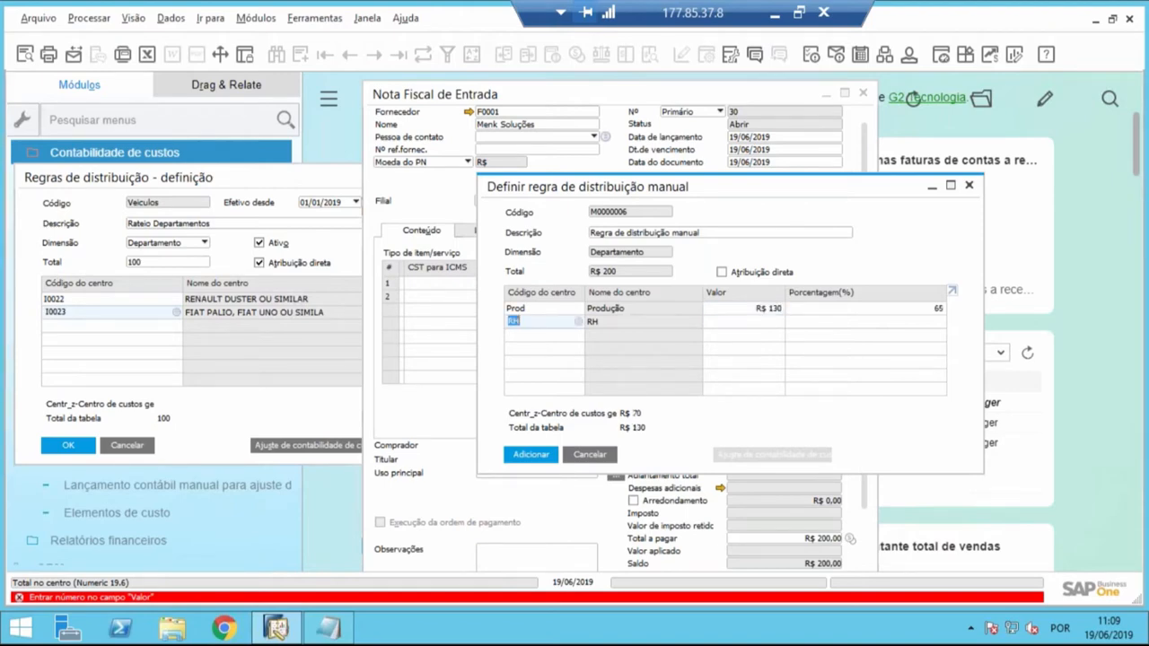
{"action": "left_click", "coordinate": [779, 321]}
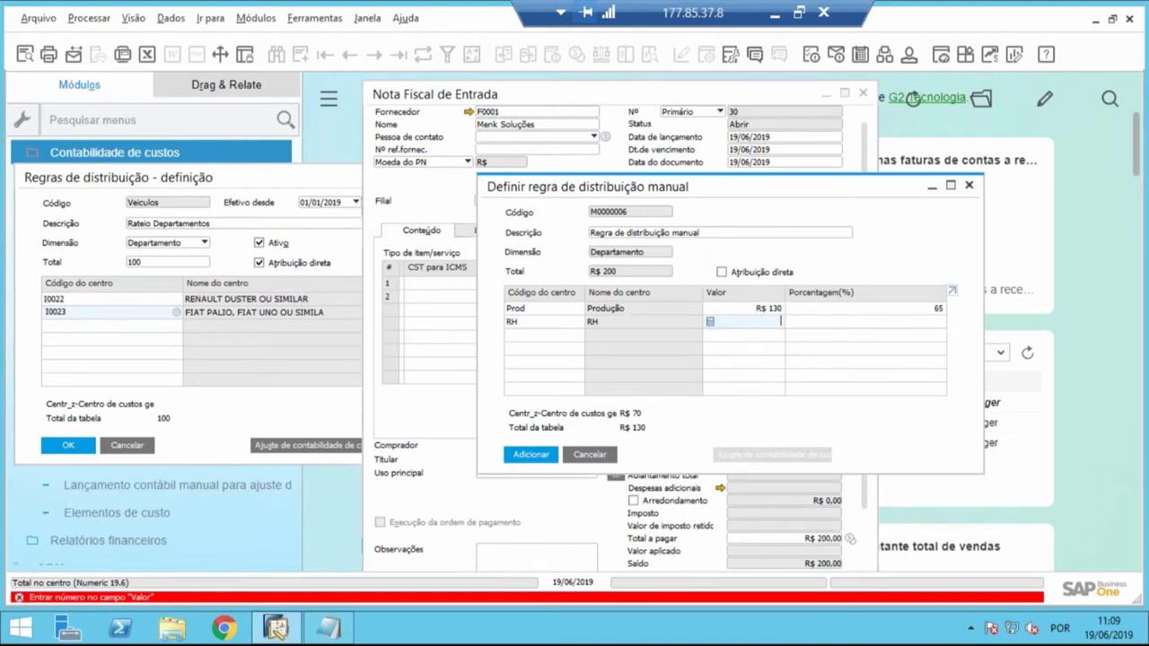
{"action": "type", "text": "70"}
{"action": "key", "text": "Tab"}
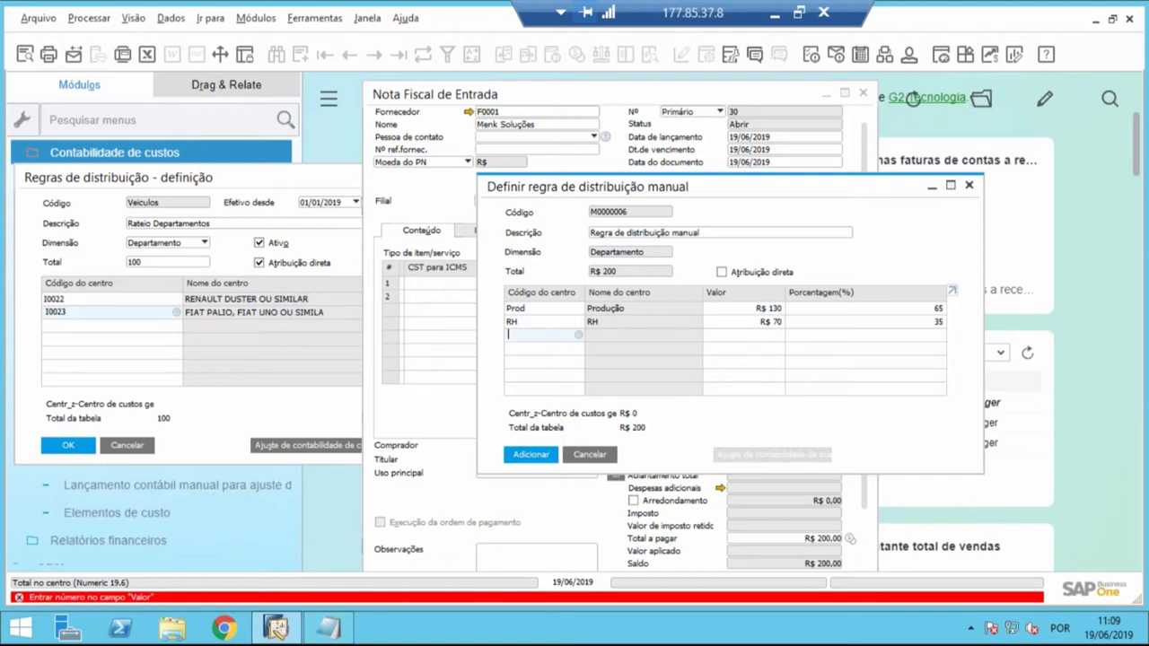
- Change the manual rule's values to R$ 150 for Prod and R$ 50 for RH
{"action": "left_click", "coordinate": [754, 308]}
{"action": "type", "text": "150"}
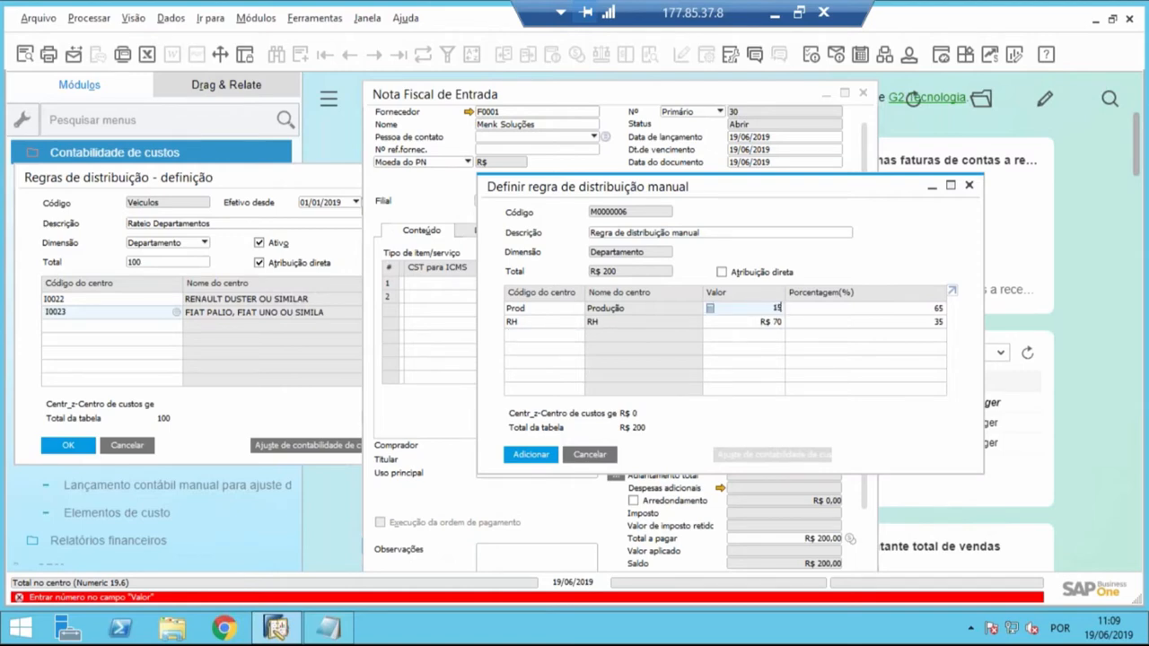
{"action": "left_click", "coordinate": [761, 320]}
{"action": "type", "text": "50"}
{"action": "key", "text": "Tab"}
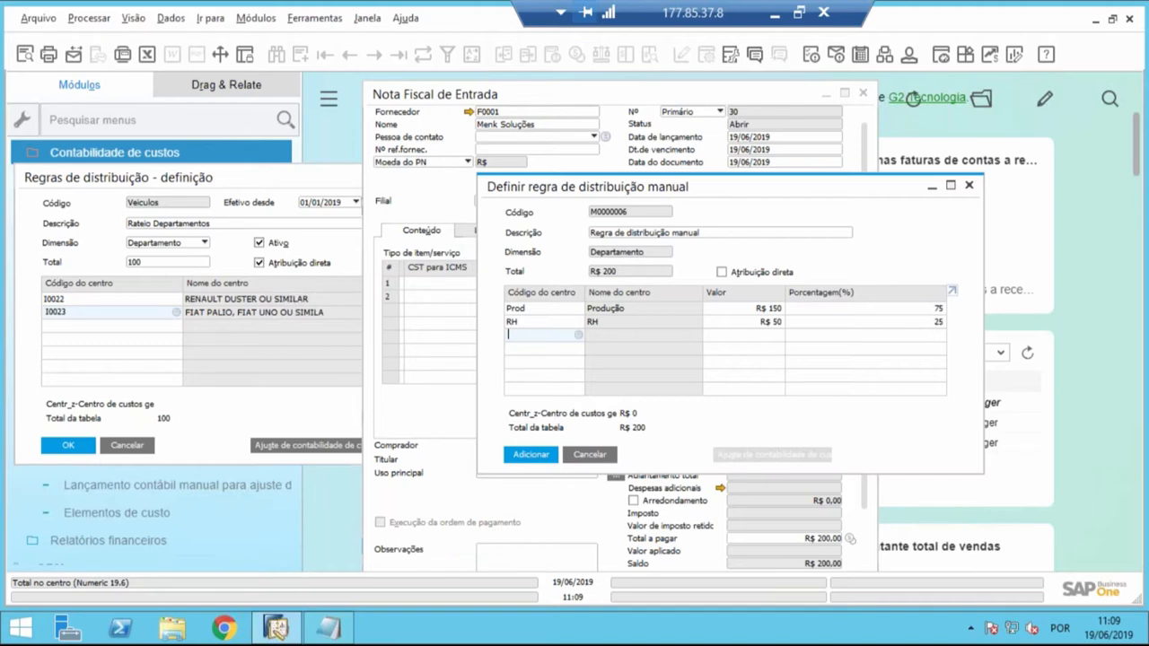
- Compare the Rateio Departamentos rule and the manual distribution rule side by side, and close the Rateio Departamentos rule
{"action": "left_click", "coordinate": [336, 186]}
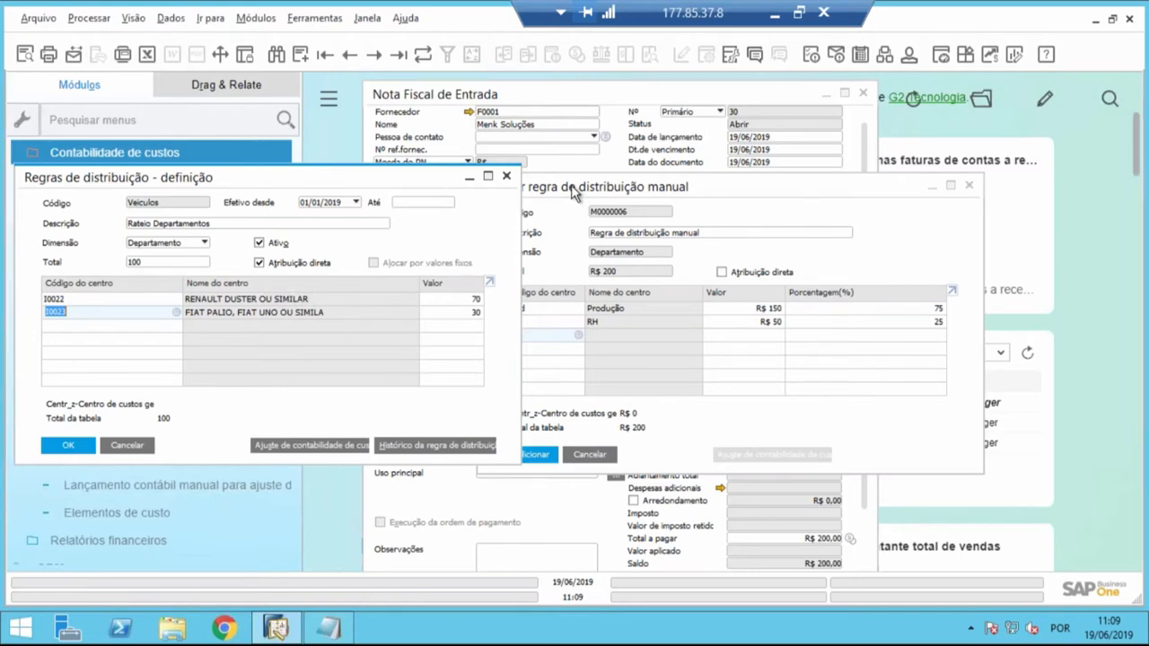
{"action": "left_click_drag", "start_coordinate": [572, 191], "coordinate": [683, 195]}
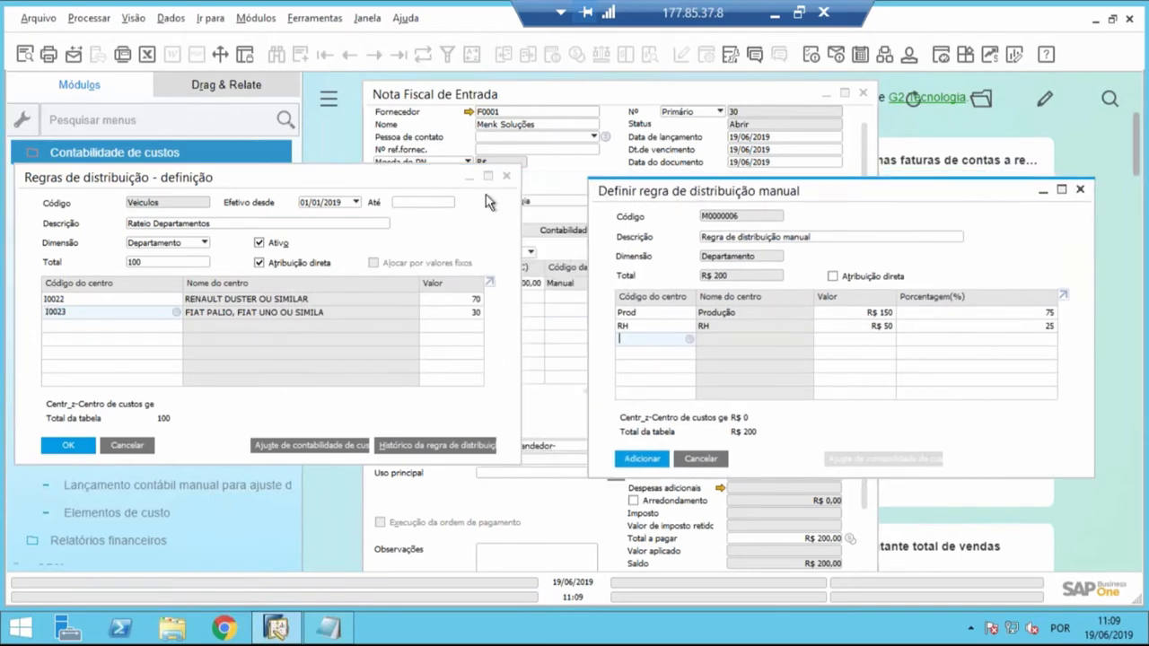
{"action": "left_click_drag", "start_coordinate": [421, 180], "coordinate": [512, 191]}
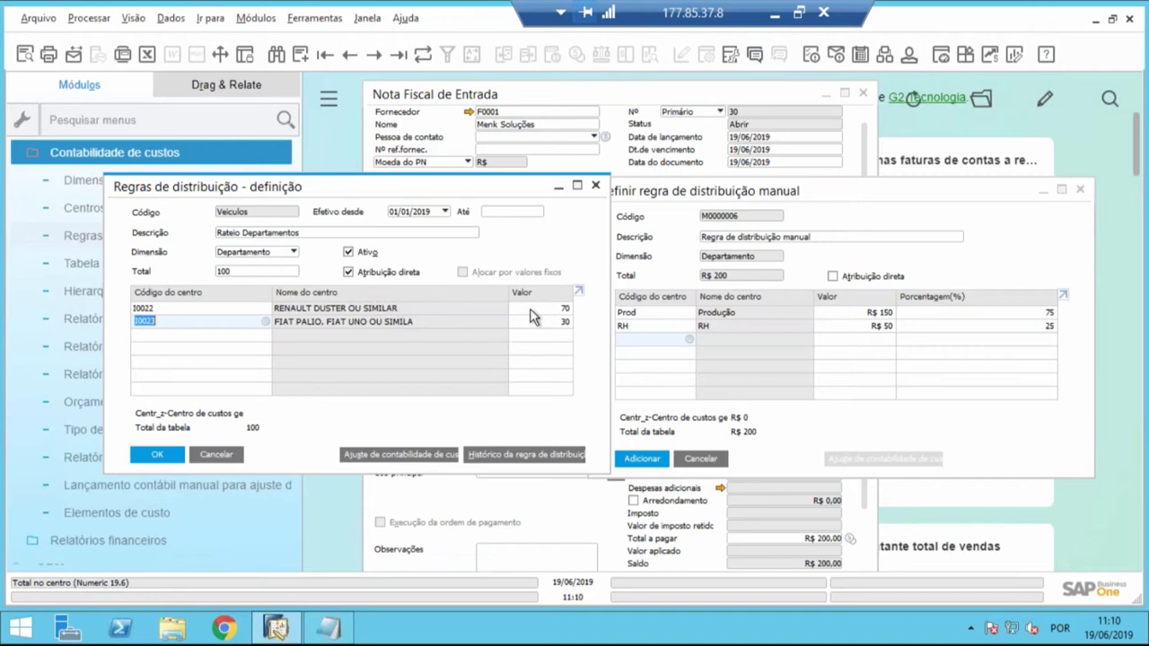
{"action": "left_click_drag", "start_coordinate": [705, 192], "coordinate": [700, 185]}
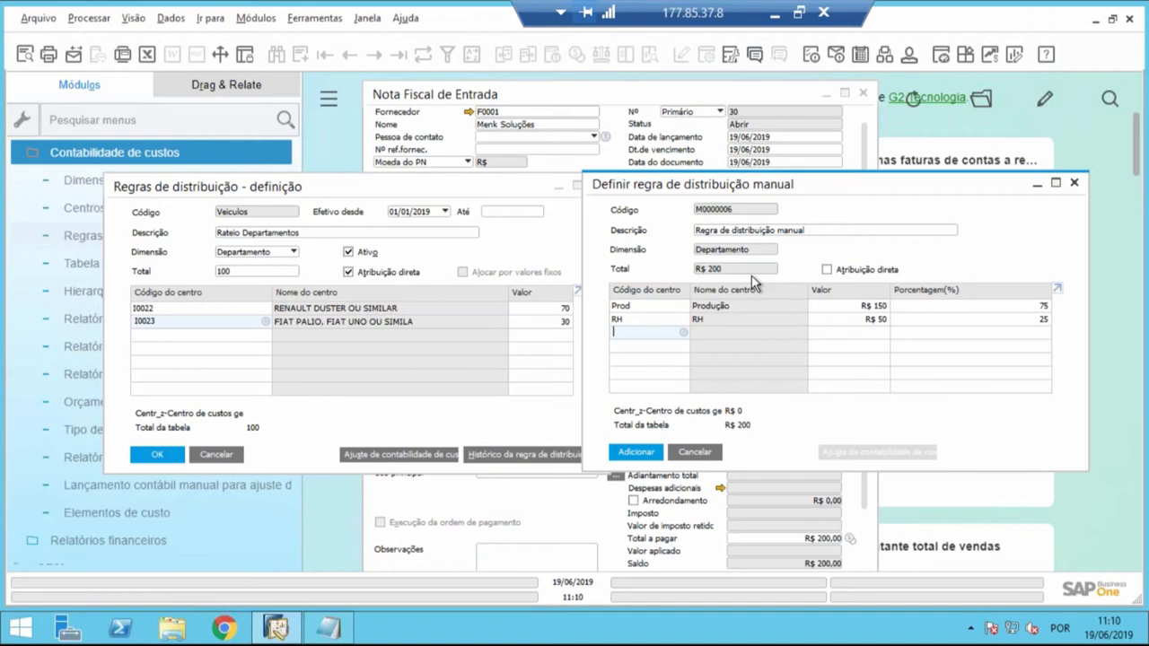
{"action": "left_click", "coordinate": [225, 456]}
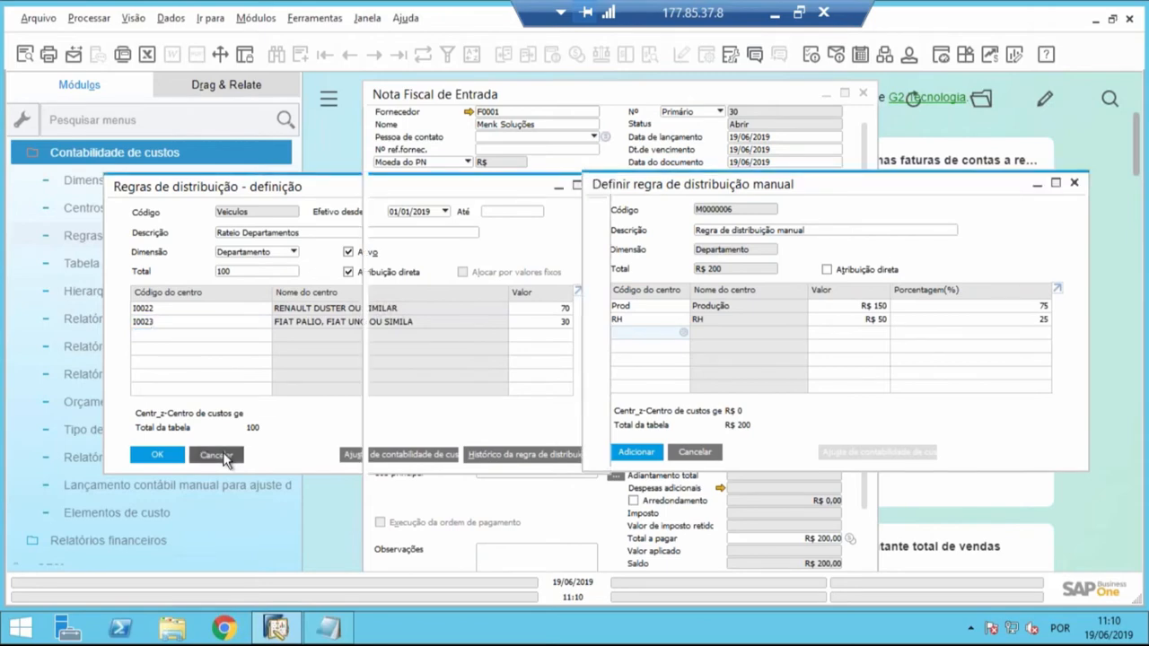
- Open the selection criteria of the cost center report (Relatório do centro de custo)
{"action": "left_click_drag", "start_coordinate": [296, 321], "coordinate": [296, 269]}
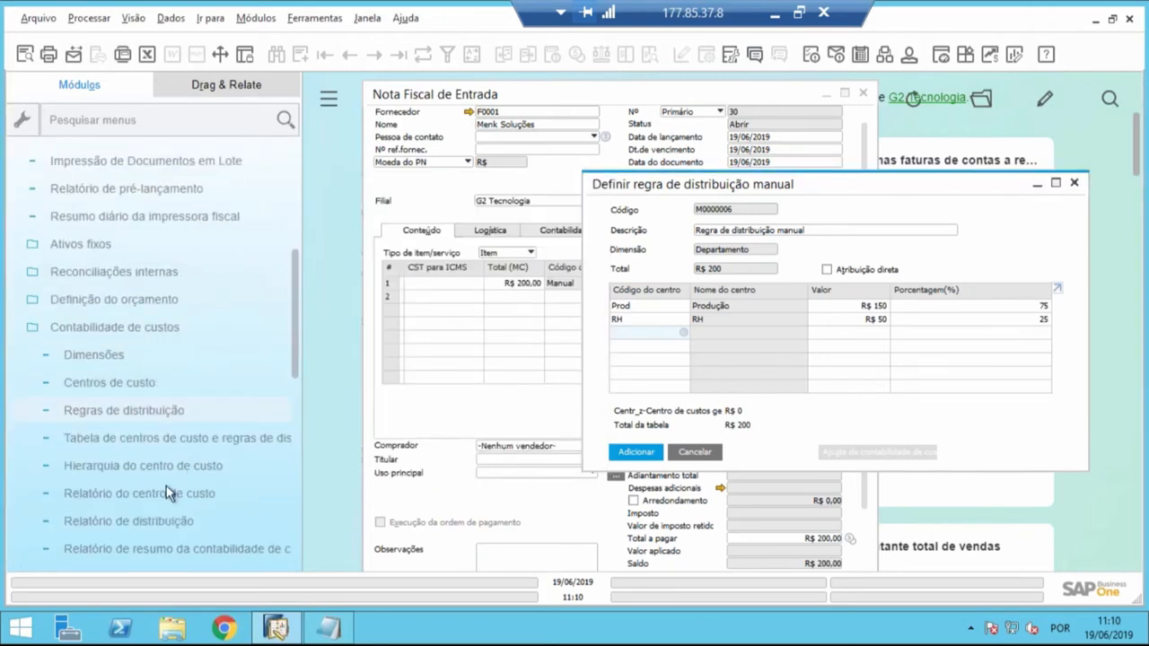
{"action": "scroll", "coordinate": [167, 494], "scroll_direction": "down", "scroll_amount": 3}
{"action": "scroll", "coordinate": [115, 410], "scroll_direction": "up", "scroll_amount": 1}
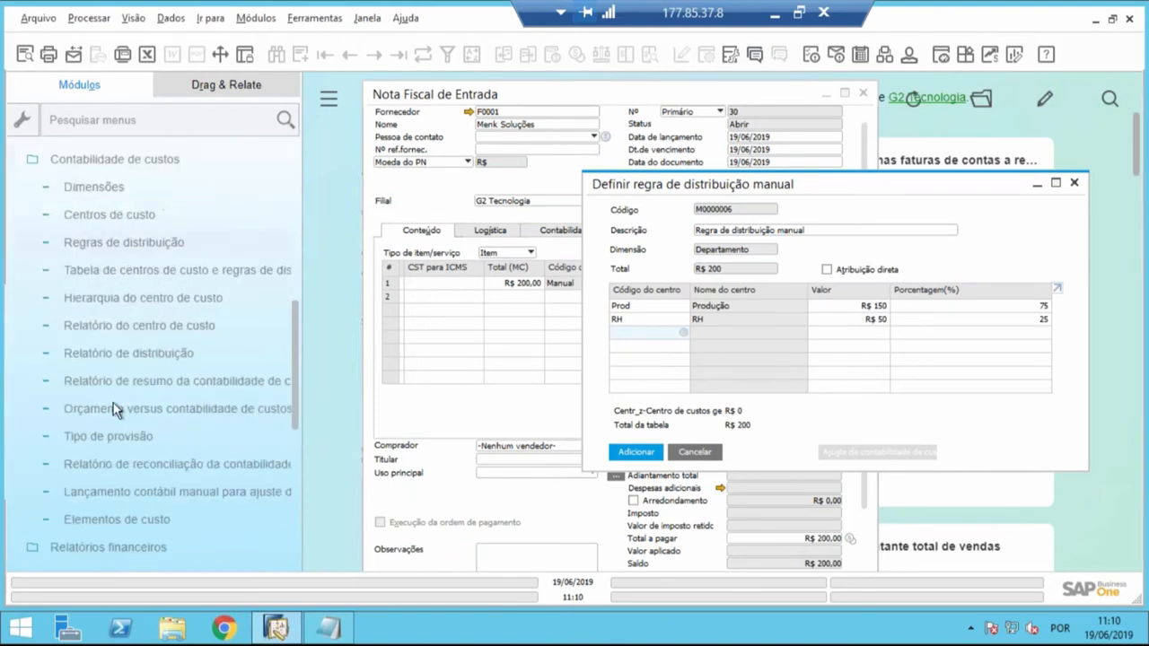
{"action": "left_click", "coordinate": [128, 330]}
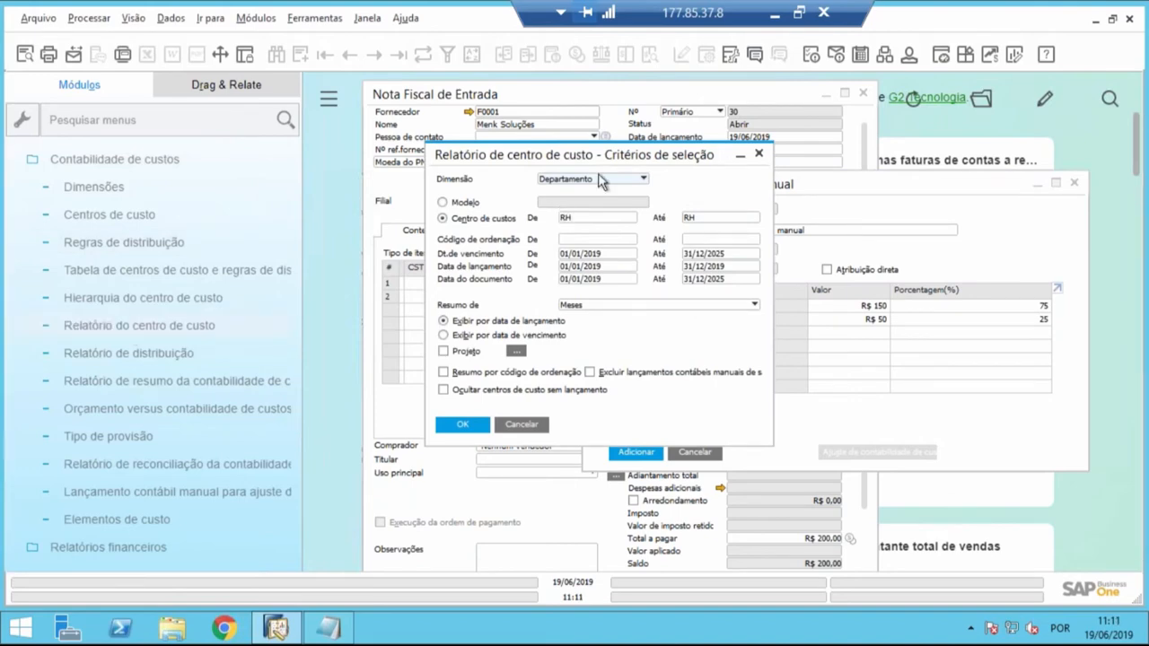
- Run the cost center report for the Departamento dimension, covering cost centers from 1.1 to SulAméri
{"action": "left_click", "coordinate": [601, 180]}
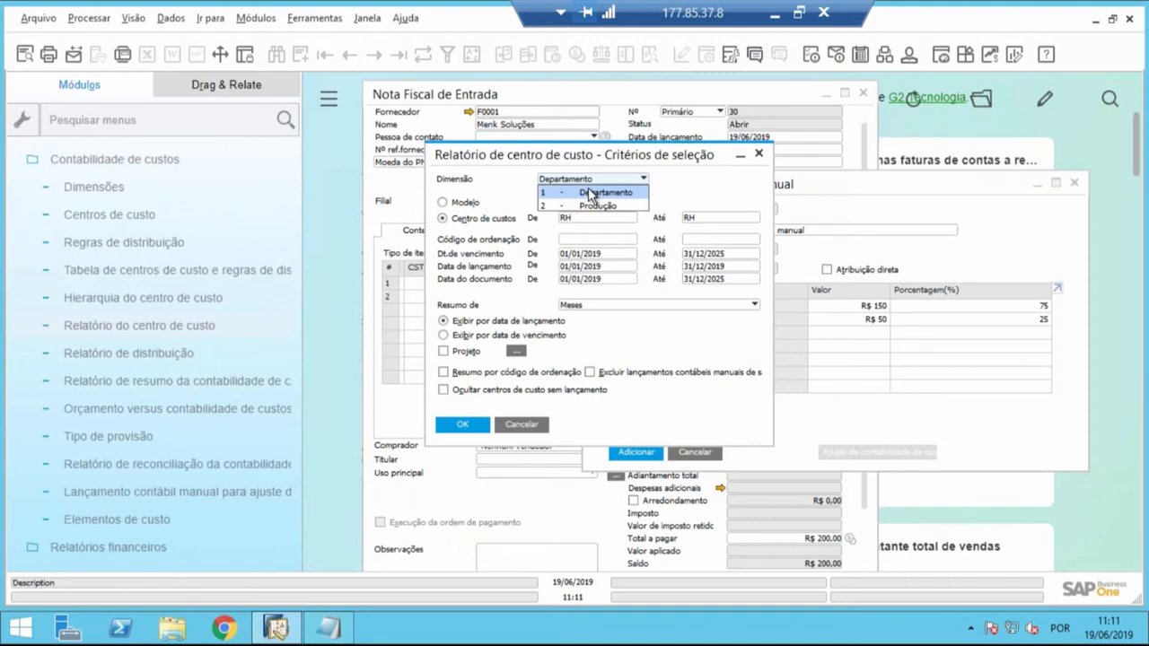
{"action": "left_click", "coordinate": [589, 192]}
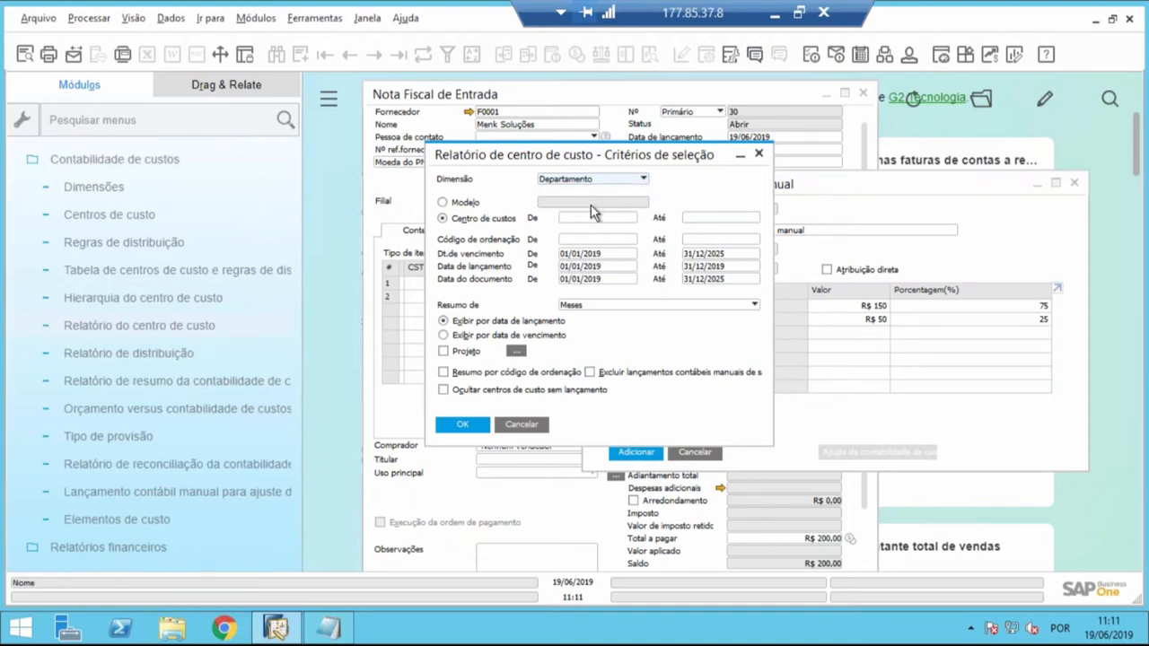
{"action": "left_click", "coordinate": [587, 221]}
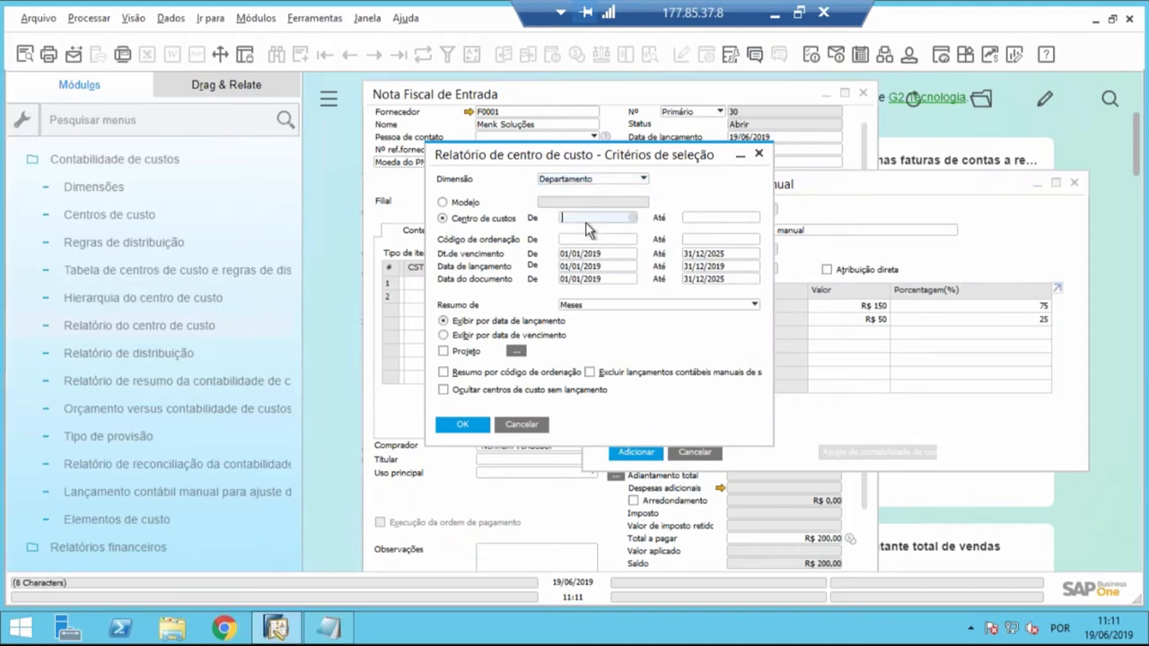
{"action": "key", "text": "Tab"}
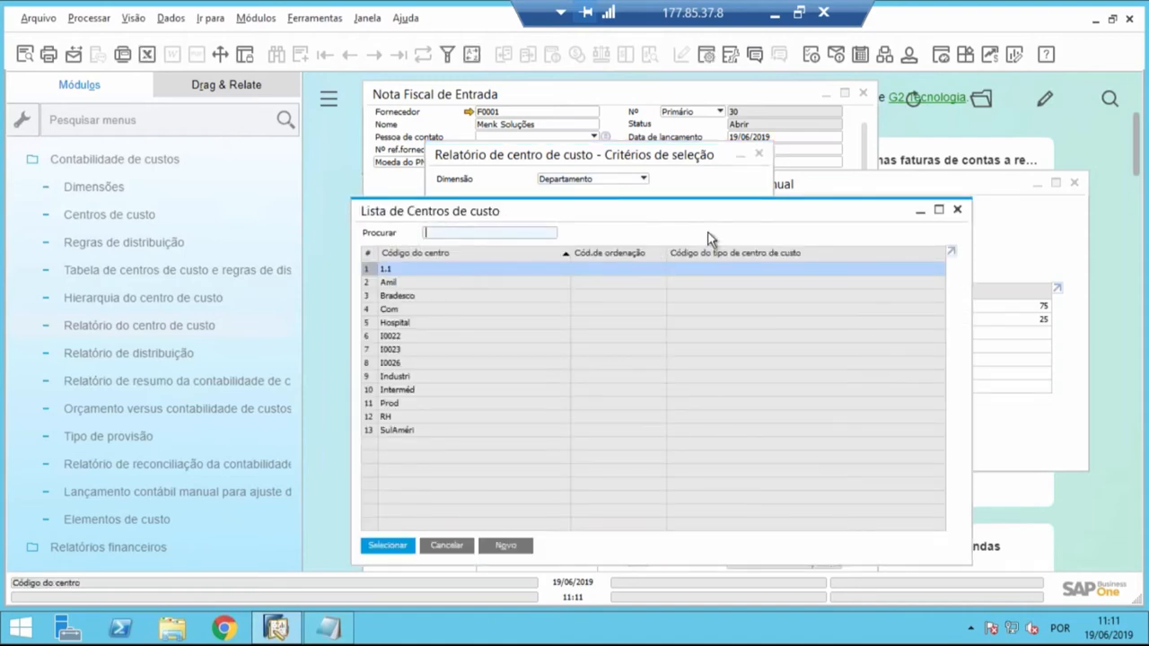
{"action": "key", "text": "Return"}
{"action": "key", "text": "Tab"}
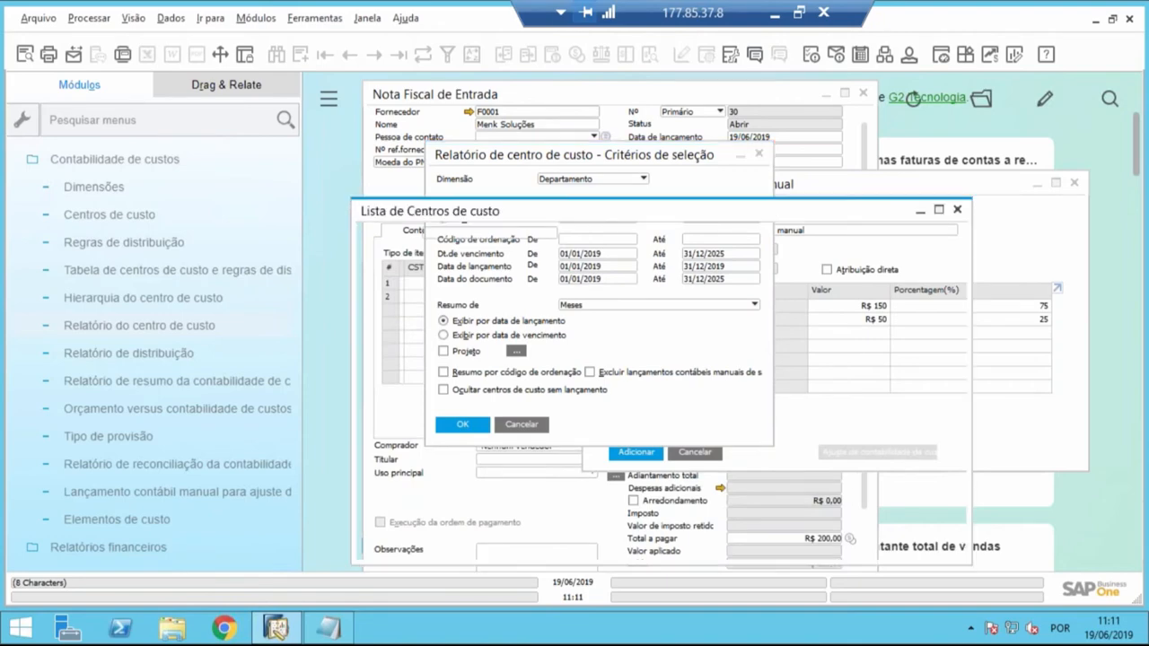
{"action": "left_click", "coordinate": [465, 430]}
{"action": "key", "text": "Return"}
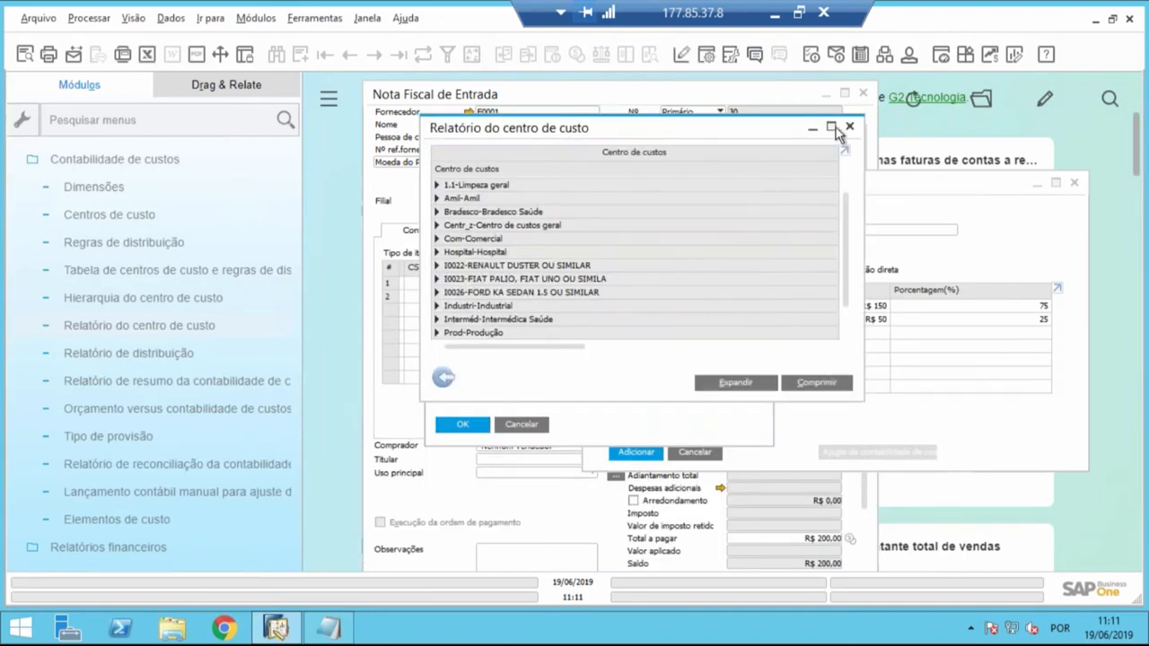
- Review the RH cost center's monthly breakdown in the maximized report and return to the selection criteria
{"action": "left_click", "coordinate": [832, 128]}
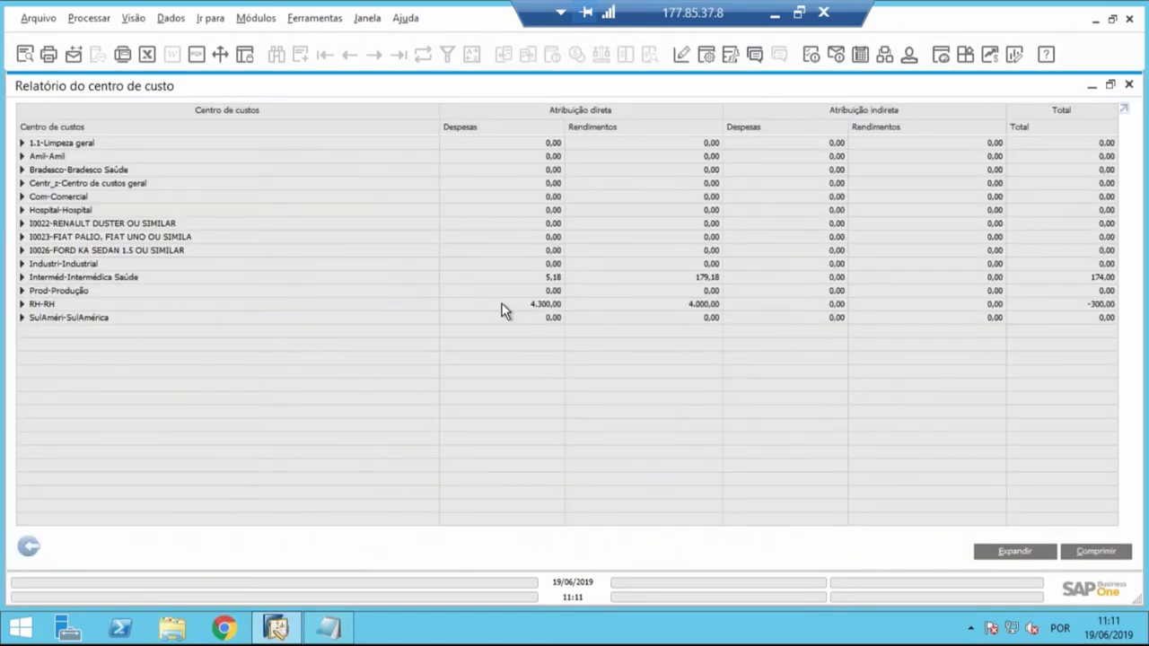
{"action": "left_click", "coordinate": [23, 306]}
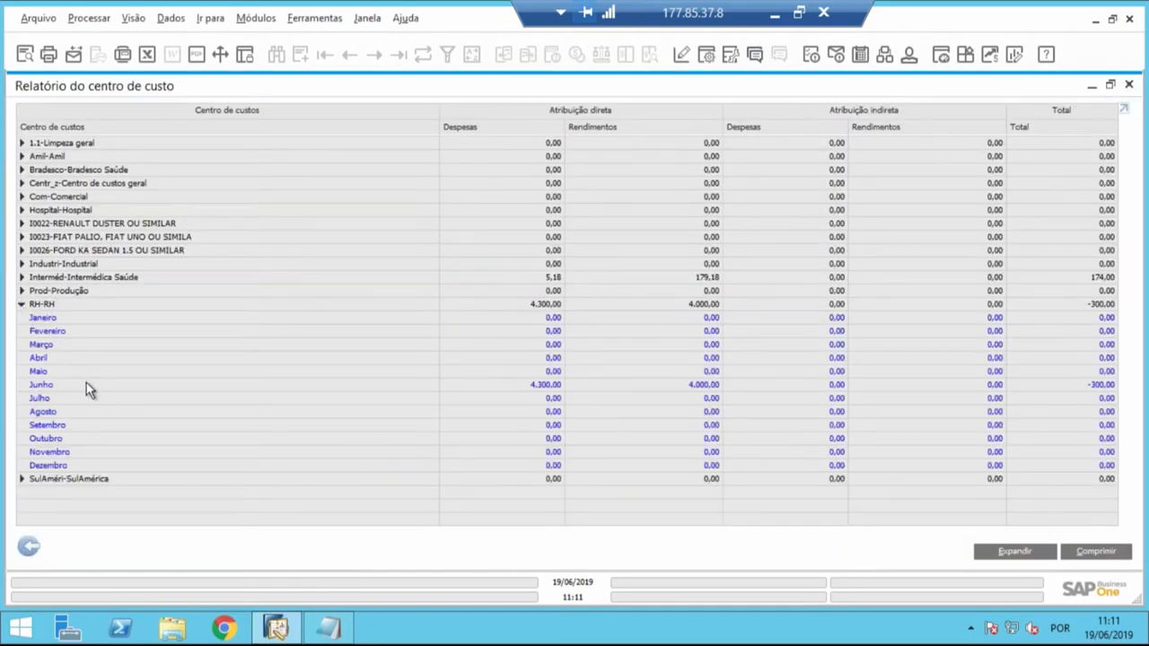
{"action": "left_click", "coordinate": [28, 547]}
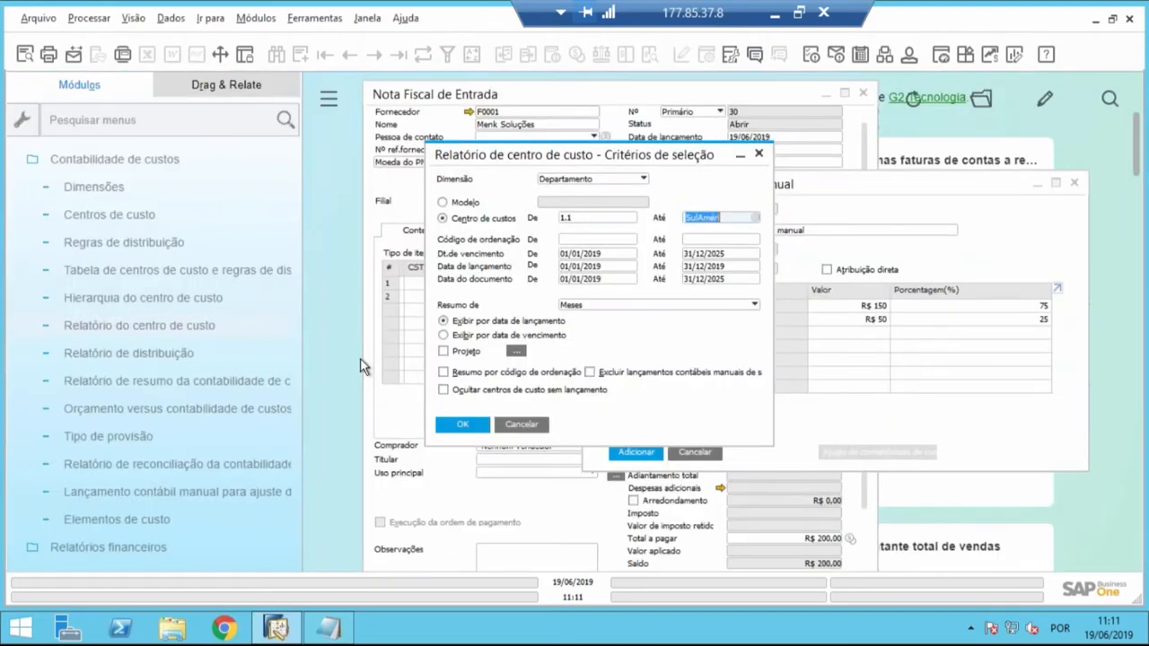
- Limit the report's cost center range to RH through RH
{"action": "left_click", "coordinate": [606, 218]}
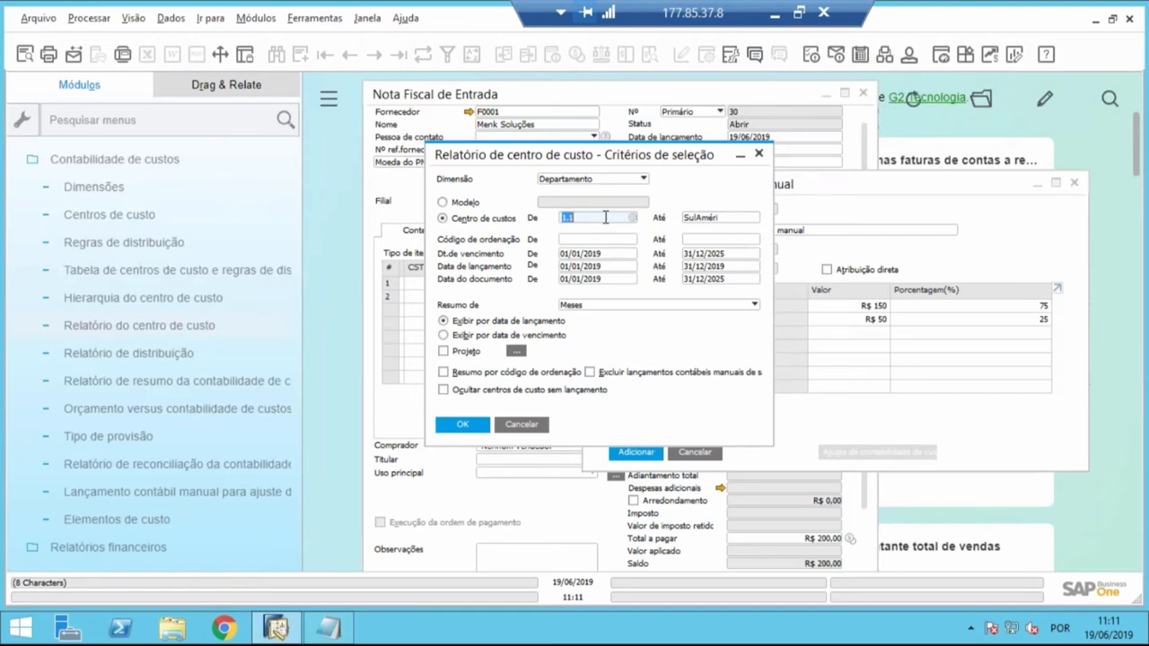
{"action": "type", "text": "RH"}
{"action": "key", "text": "Tab"}
{"action": "type", "text": "rh"}
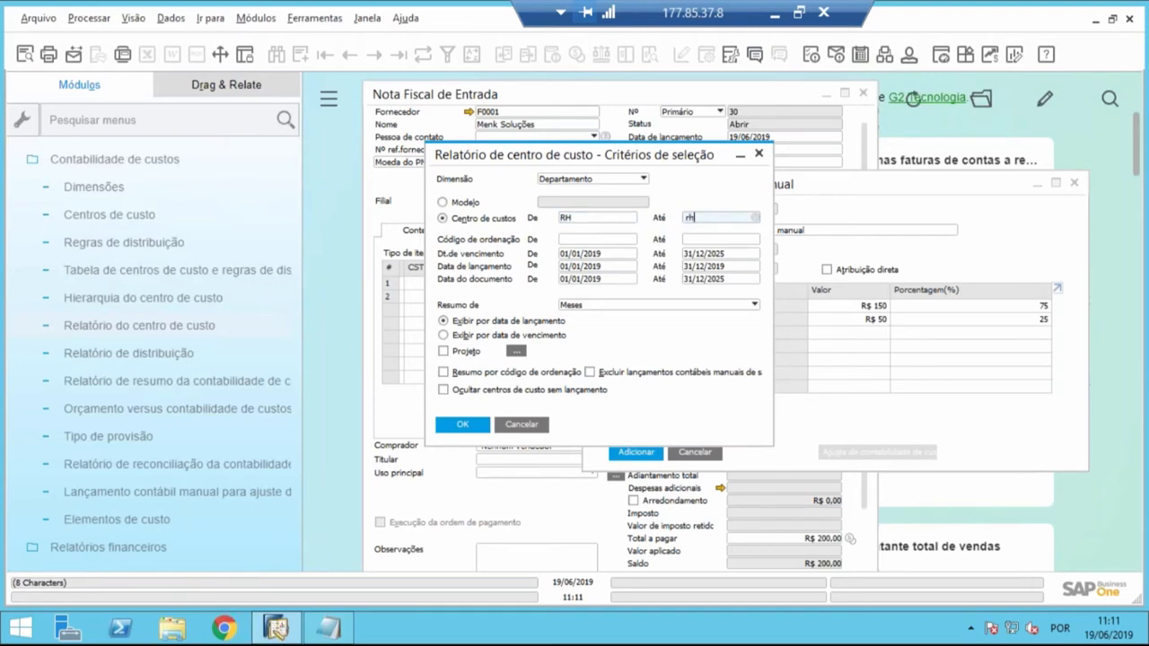
{"action": "key", "text": "Tab"}
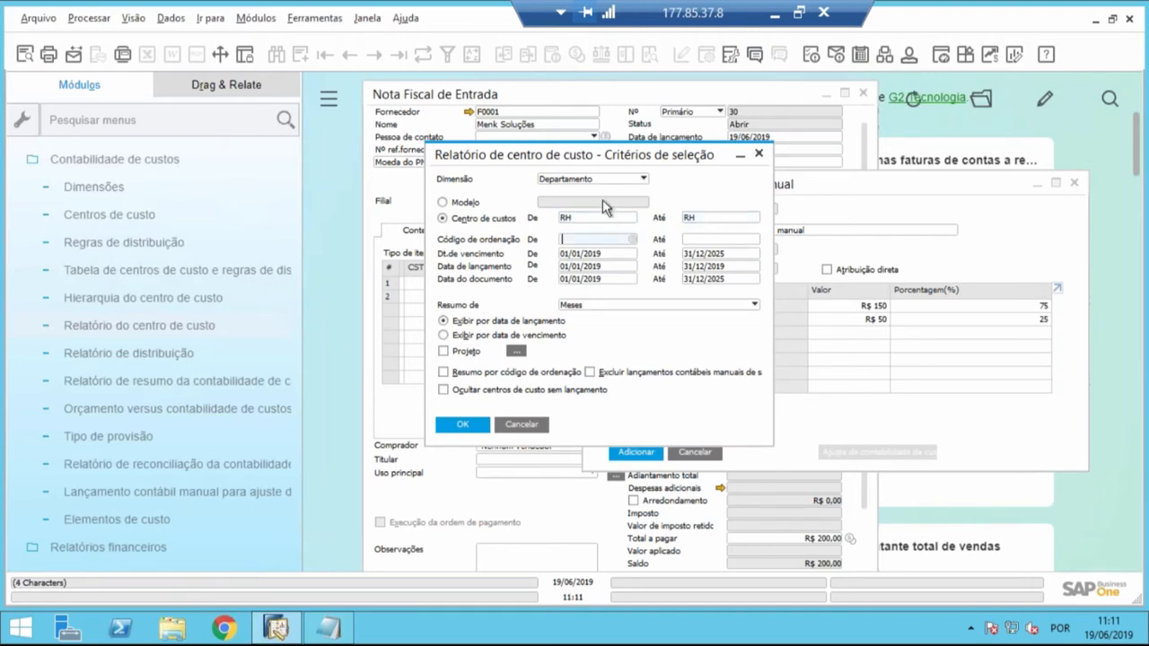
- Cancel the manual distribution rule definition and the cost center report criteria to return to the purchase invoice
{"action": "left_click", "coordinate": [615, 99]}
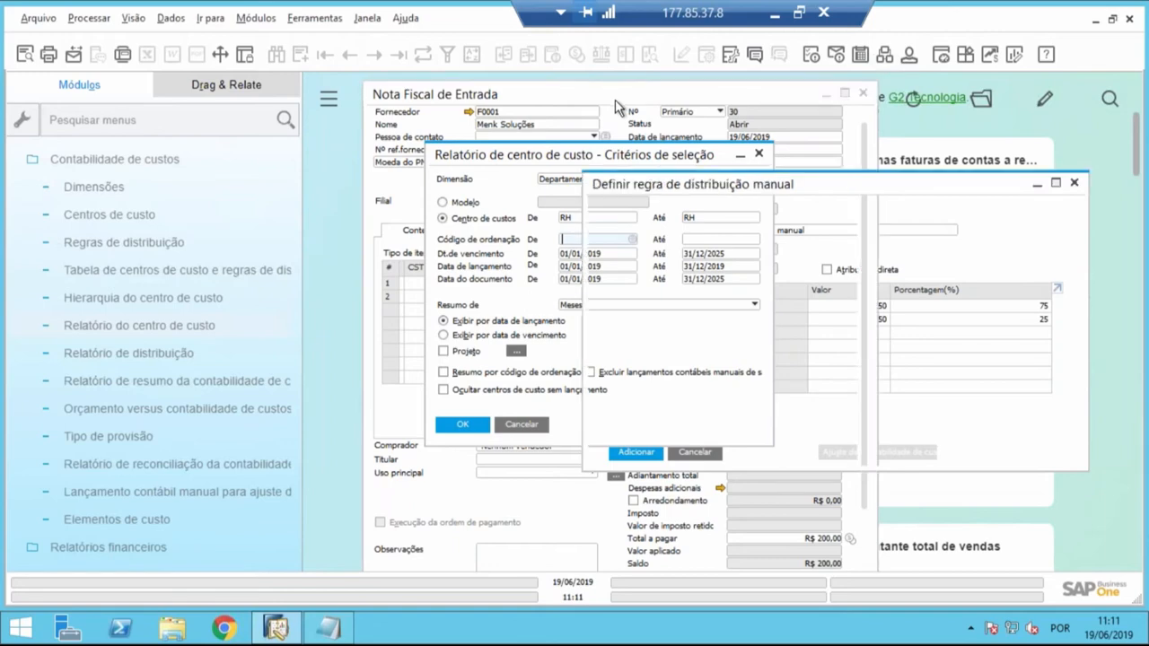
{"action": "left_click", "coordinate": [696, 451]}
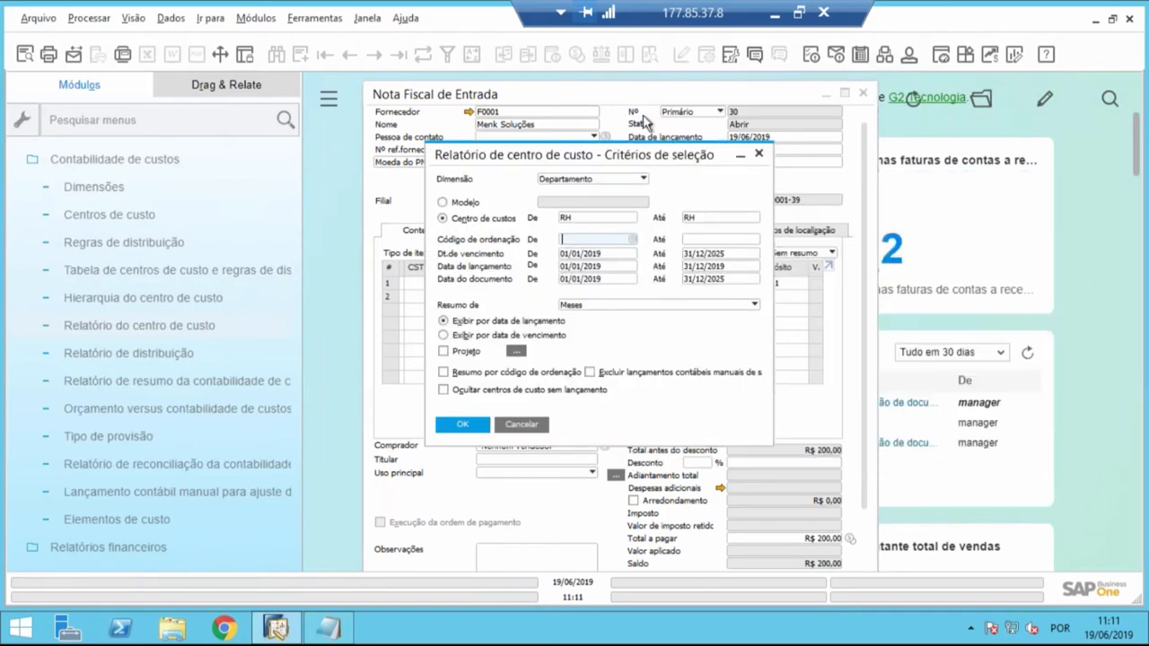
{"action": "left_click", "coordinate": [541, 426]}
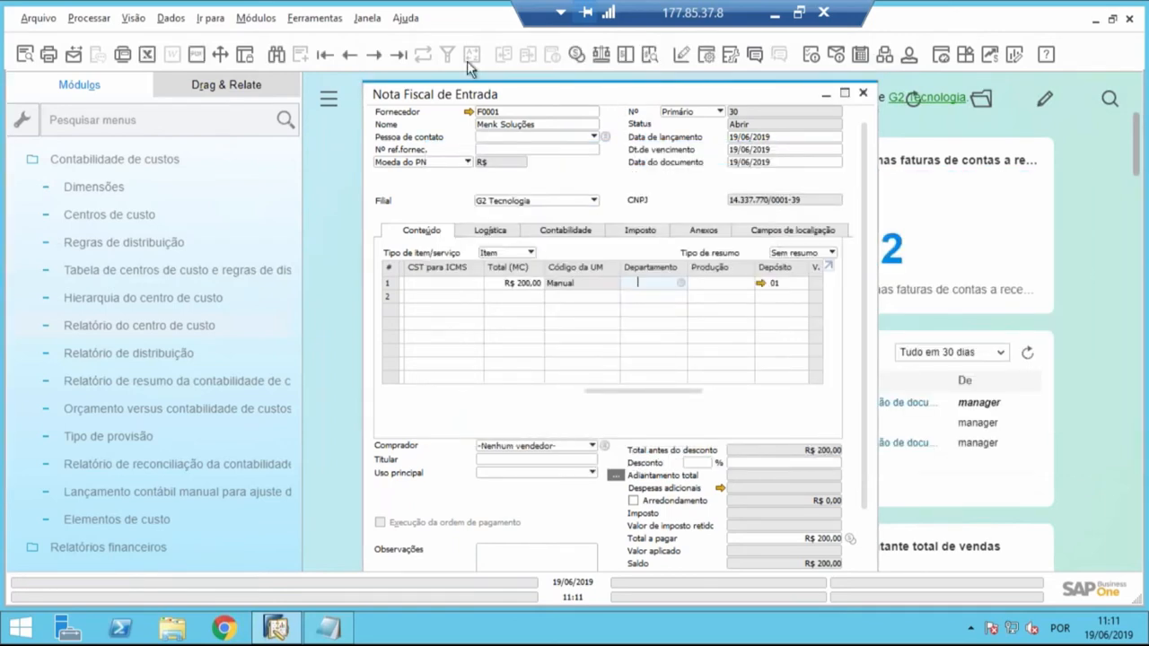
- Go to the last saved purchase invoice, leaving the unsaved one, and maximize the invoice window
{"action": "left_click", "coordinate": [401, 56]}
{"action": "left_click", "coordinate": [413, 334]}
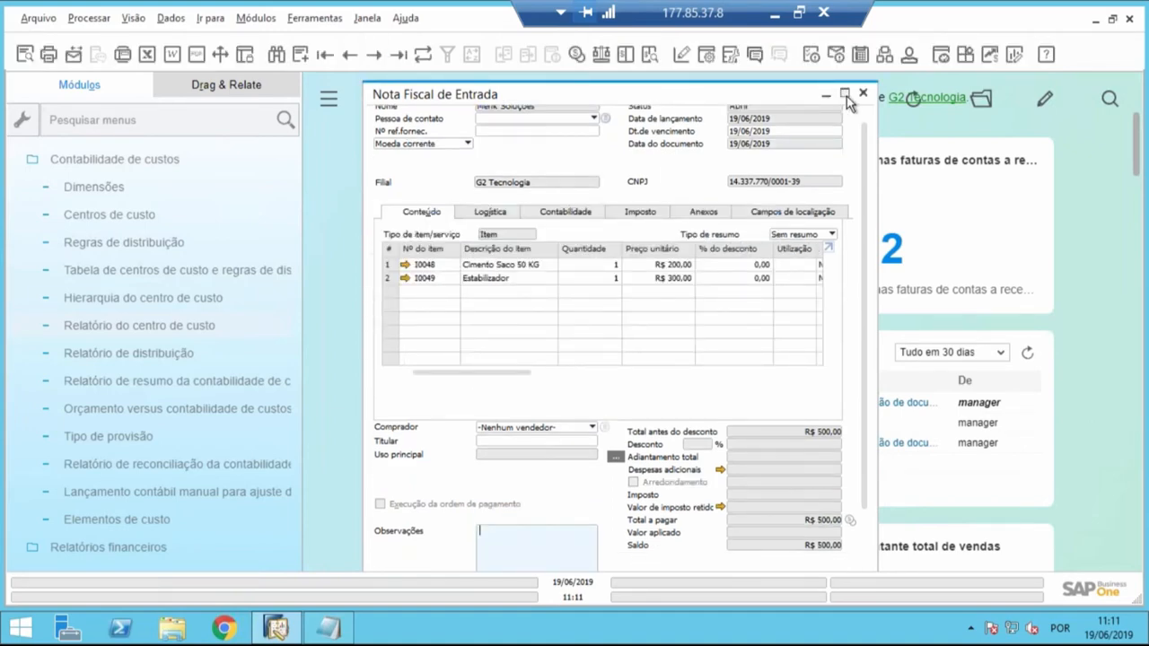
{"action": "left_click", "coordinate": [845, 95]}
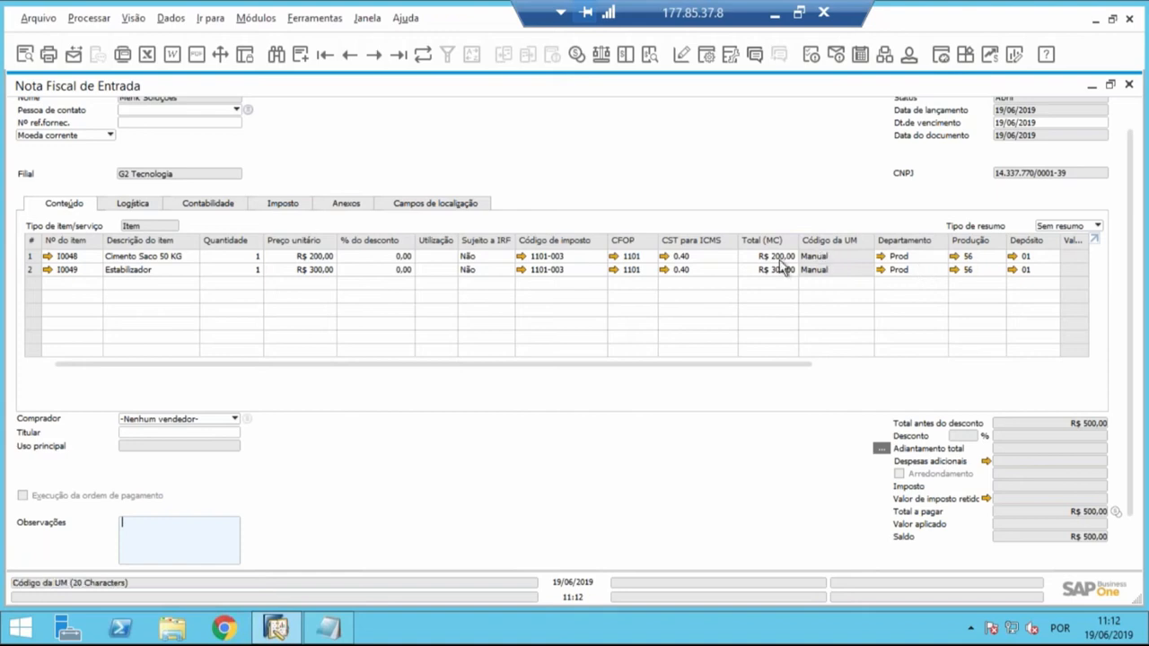
{"action": "right_click", "coordinate": [656, 131]}
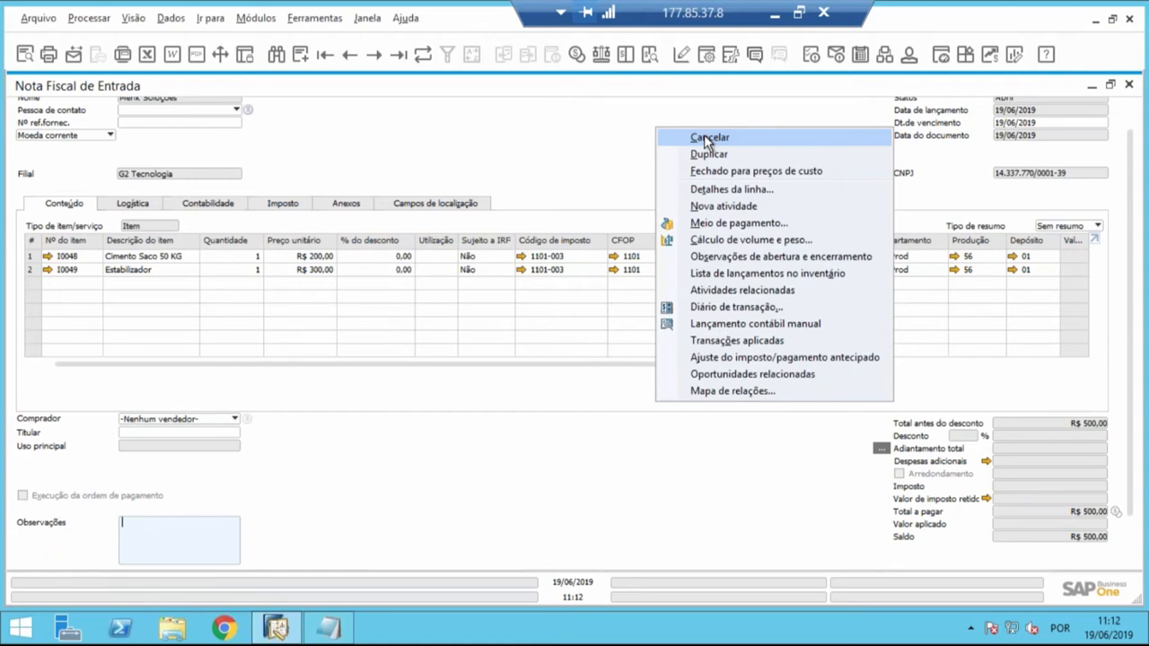
{"action": "right_click", "coordinate": [578, 141]}
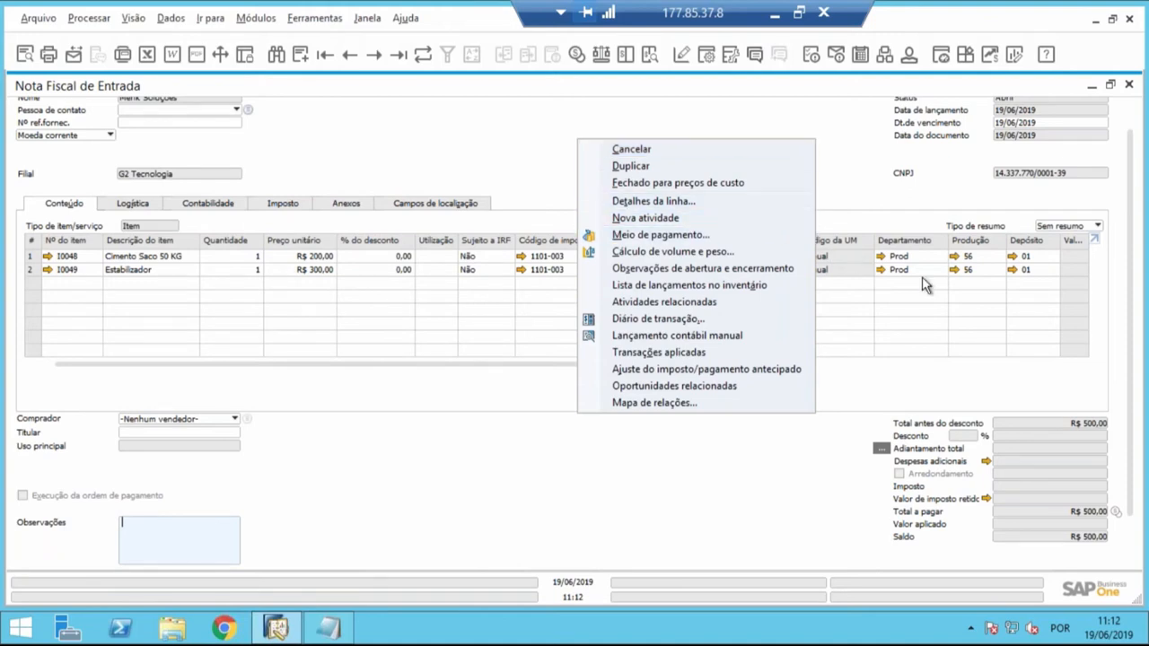
{"action": "left_click", "coordinate": [895, 166]}
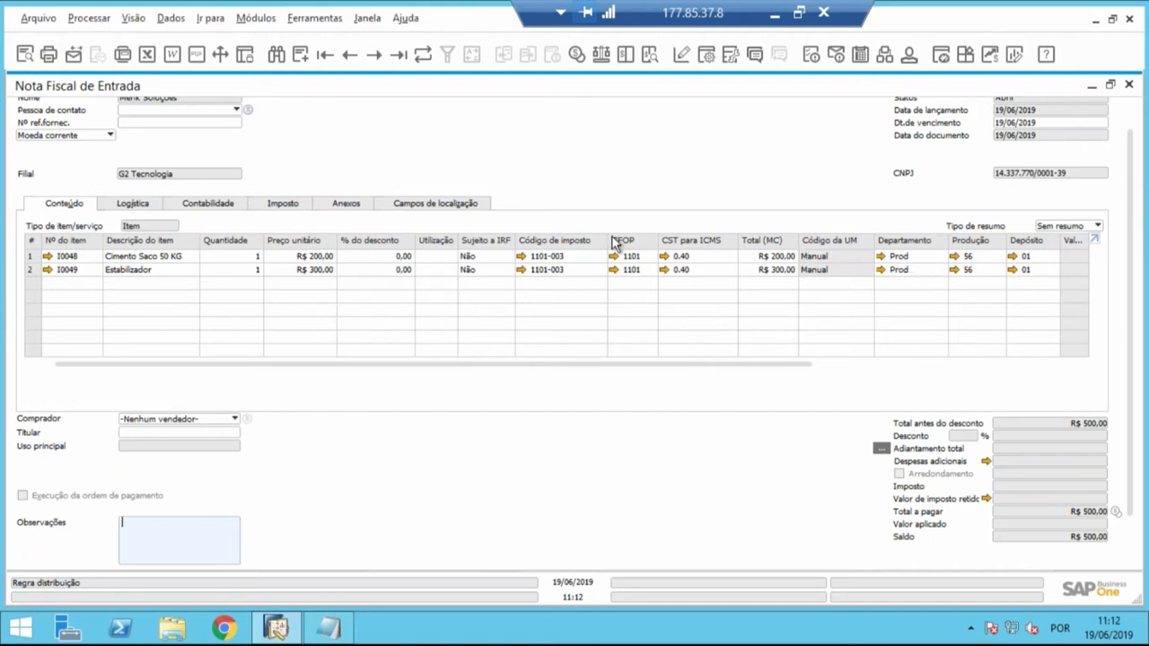
- Open the journal entry from the invoice's accounting details and check the Departamento distribution rules on its rows
{"action": "left_click", "coordinate": [208, 203]}
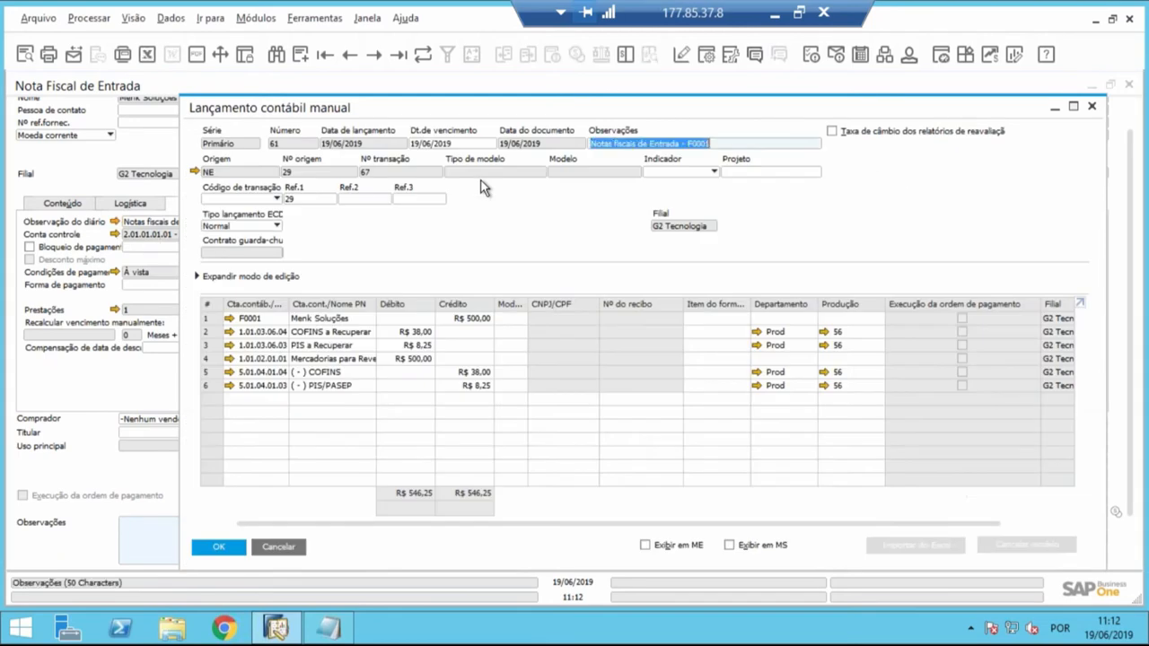
{"action": "left_click", "coordinate": [787, 320]}
{"action": "left_click", "coordinate": [787, 347]}
{"action": "left_click", "coordinate": [790, 360]}
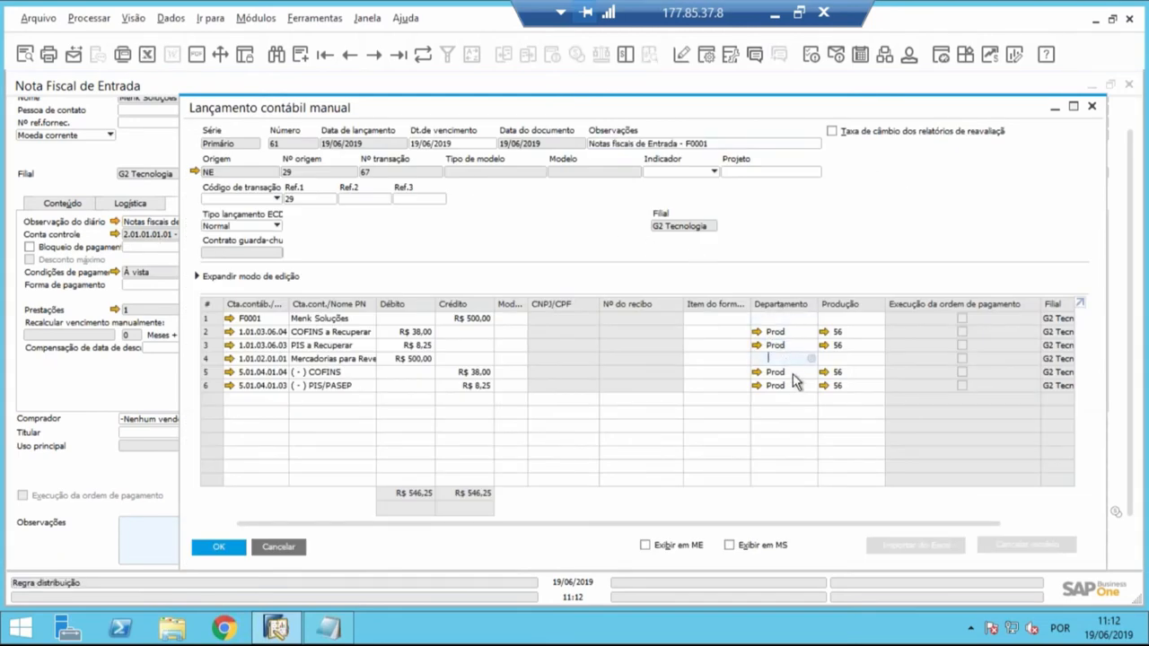
{"action": "left_click", "coordinate": [794, 384]}
{"action": "left_click", "coordinate": [798, 331]}
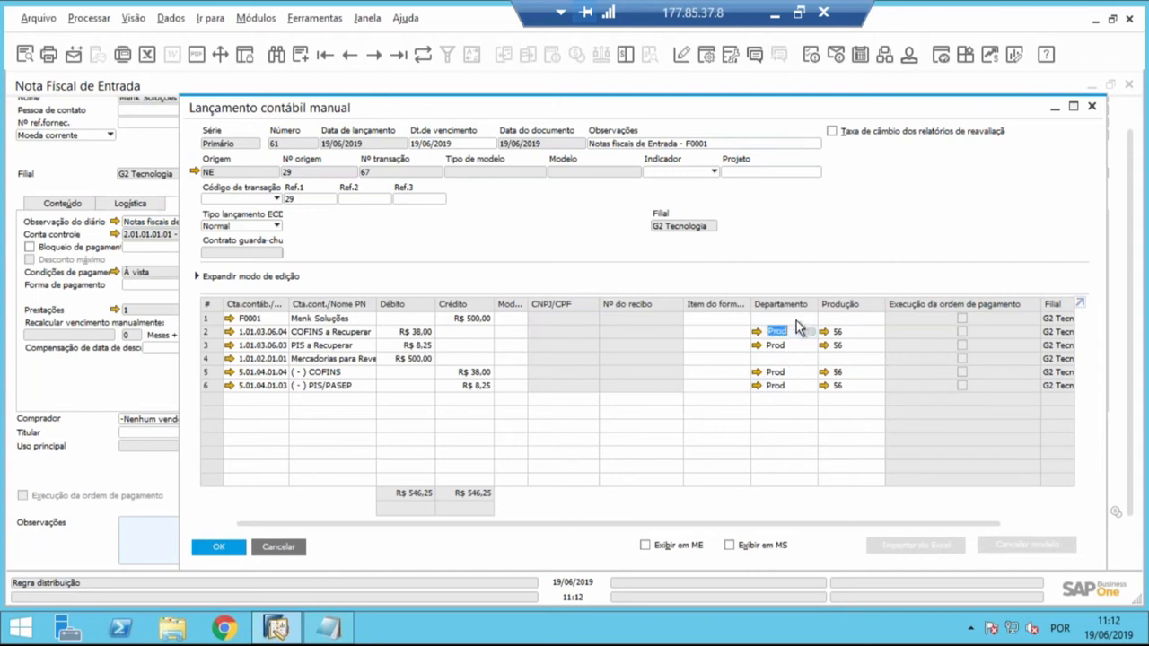
- Assign the Com (Comercial) distribution rule to the Departamento of the journal entry's first row
{"action": "left_click", "coordinate": [797, 318]}
{"action": "left_click", "coordinate": [812, 318]}
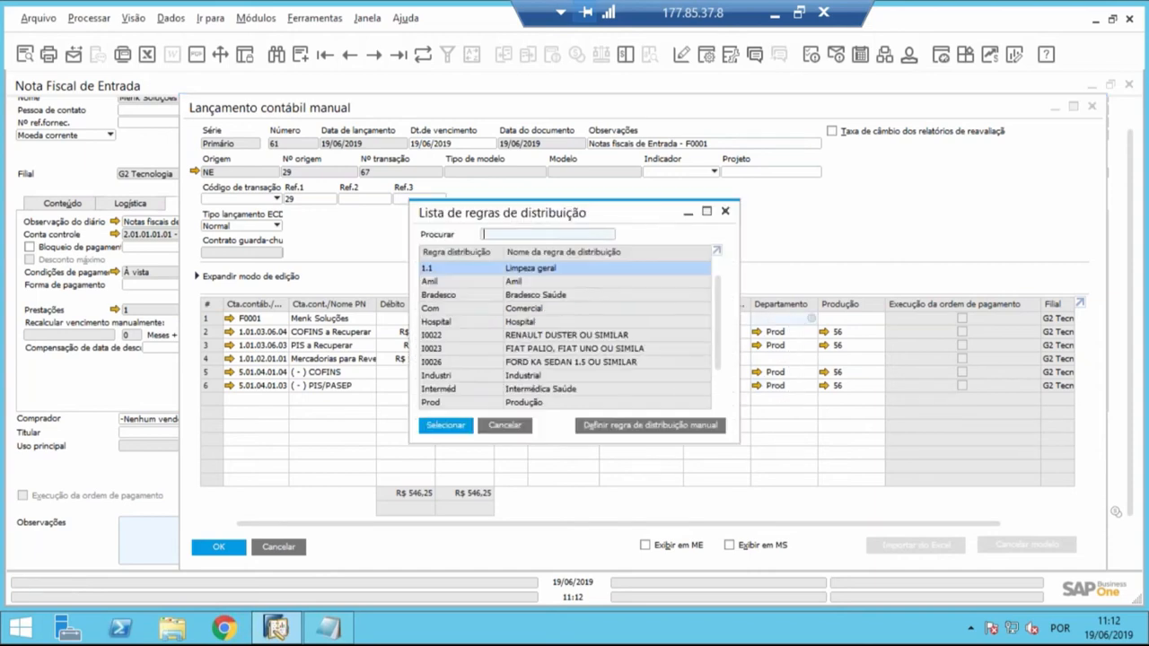
{"action": "scroll", "coordinate": [508, 337], "scroll_direction": "down", "scroll_amount": 1}
{"action": "scroll", "coordinate": [467, 332], "scroll_direction": "up", "scroll_amount": 1}
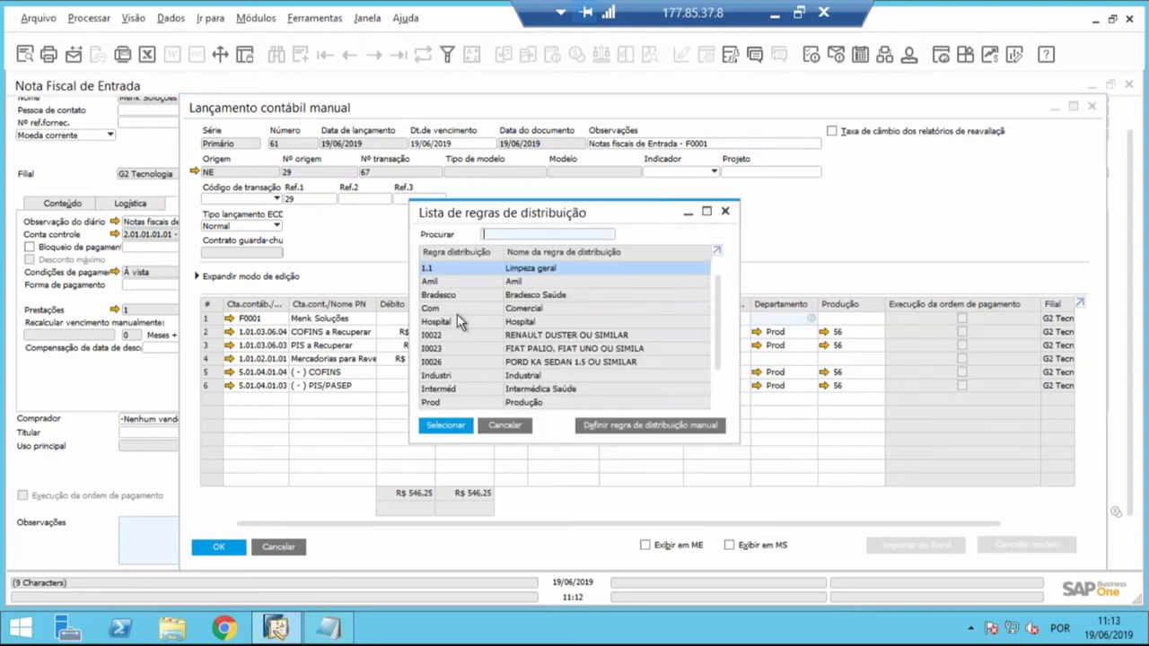
{"action": "left_click", "coordinate": [457, 310]}
{"action": "key", "text": "Return"}
- Copy the Com rule to the Departamento cells of journal entry rows 2 to 6
{"action": "key", "text": "ctrl+c"}
{"action": "key", "text": "Down"}
{"action": "key", "text": "ctrl+v"}
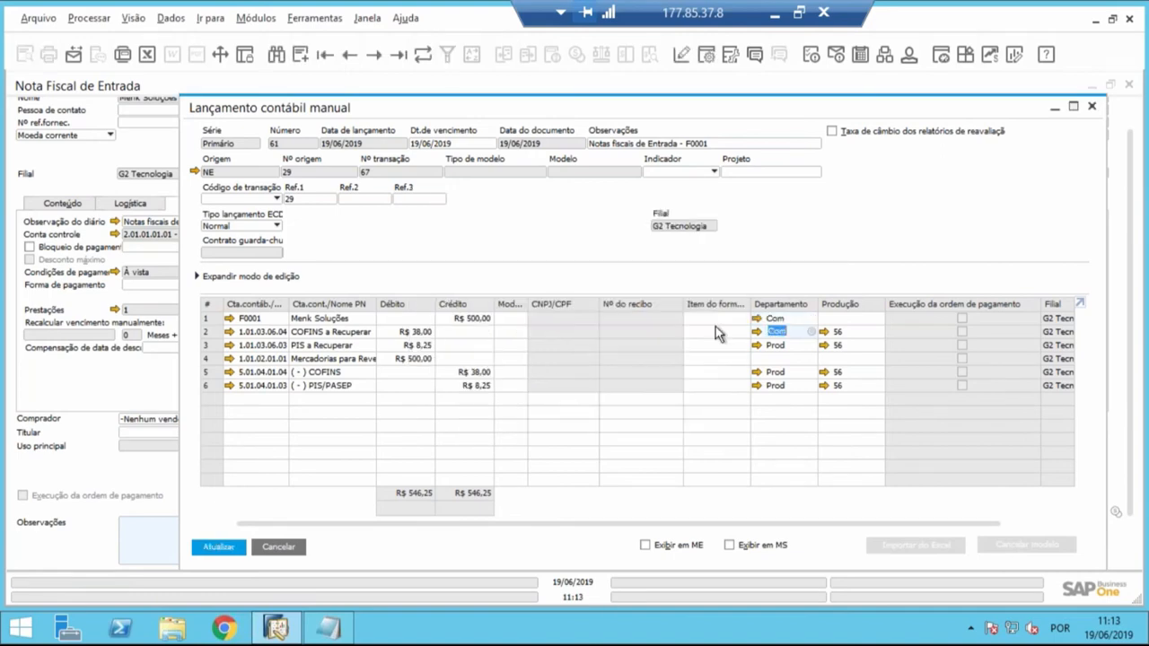
{"action": "key", "text": "Down"}
{"action": "key", "text": "ctrl+v"}
{"action": "key", "text": "Down"}
{"action": "key", "text": "ctrl+v"}
{"action": "key", "text": "Down"}
{"action": "key", "text": "ctrl+v"}
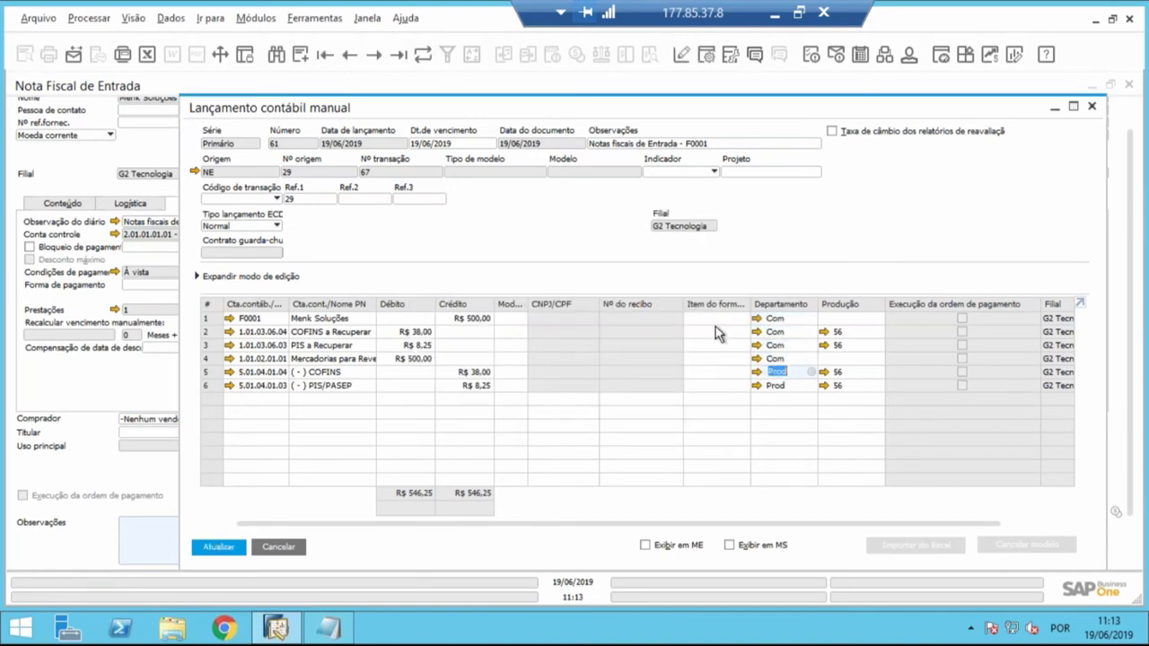
{"action": "key", "text": "Down"}
{"action": "key", "text": "ctrl+v"}
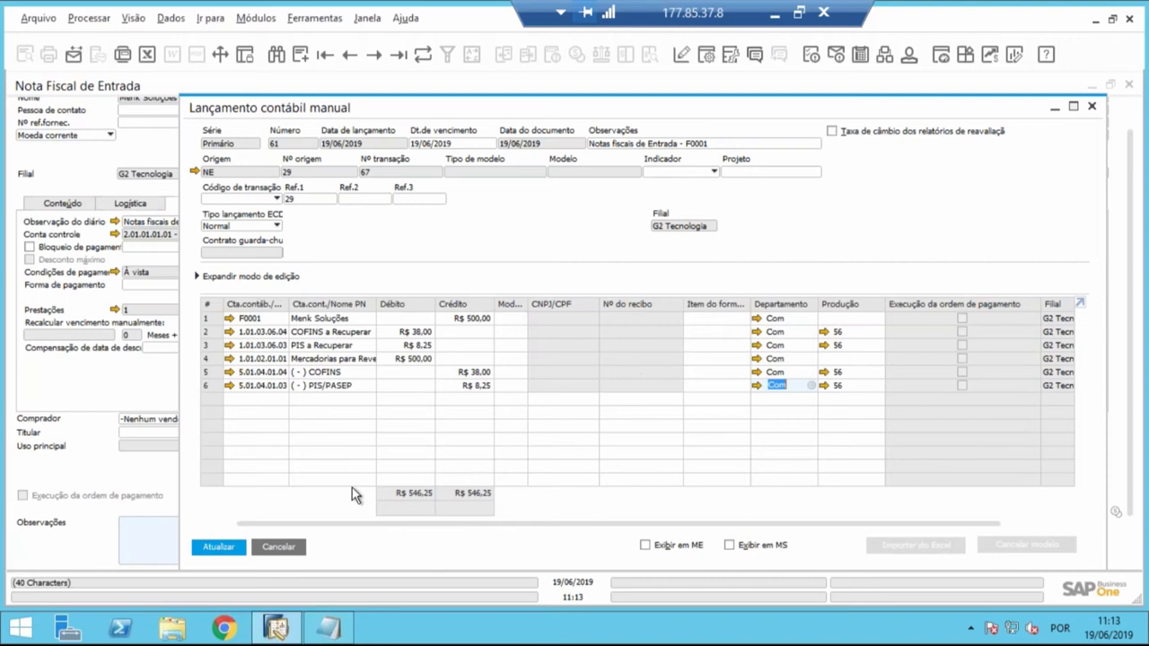
- Update the journal entry with the new distribution rules, and close it and the purchase invoice
{"action": "left_click", "coordinate": [223, 547]}
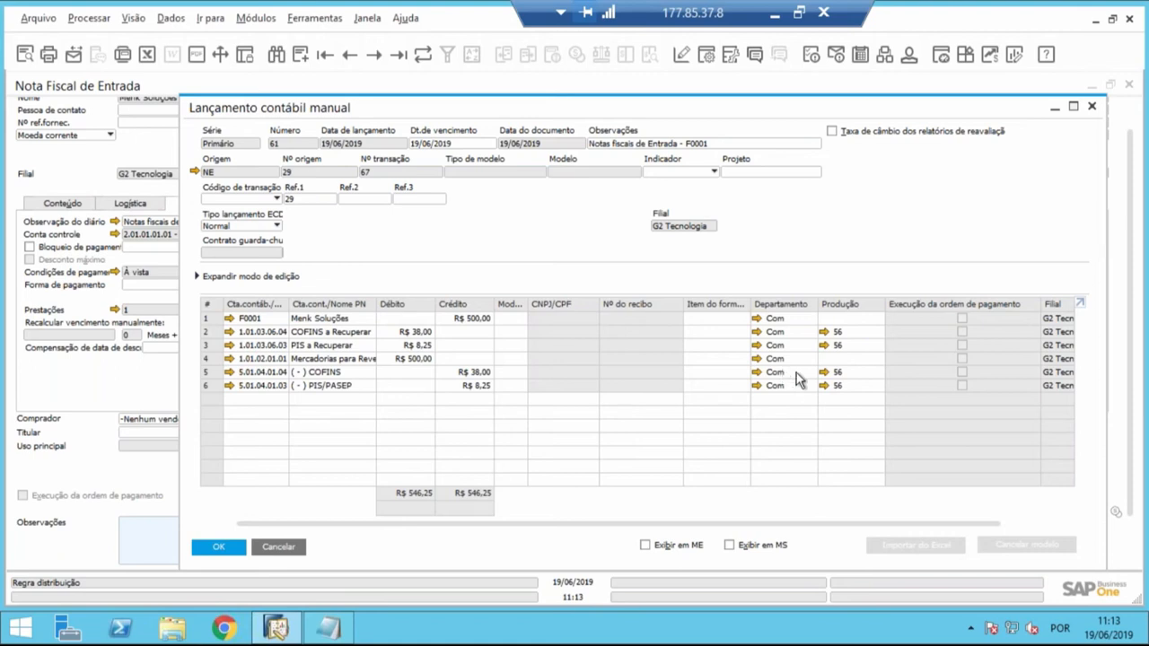
{"action": "left_click", "coordinate": [279, 546]}
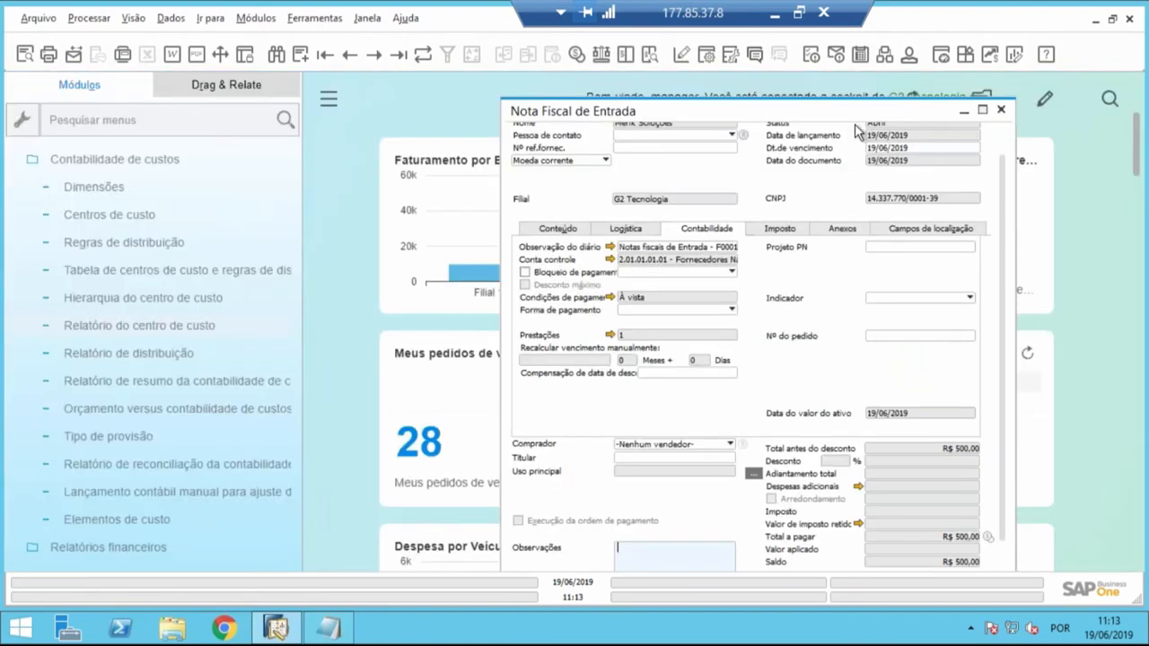
{"action": "left_click", "coordinate": [1002, 109]}
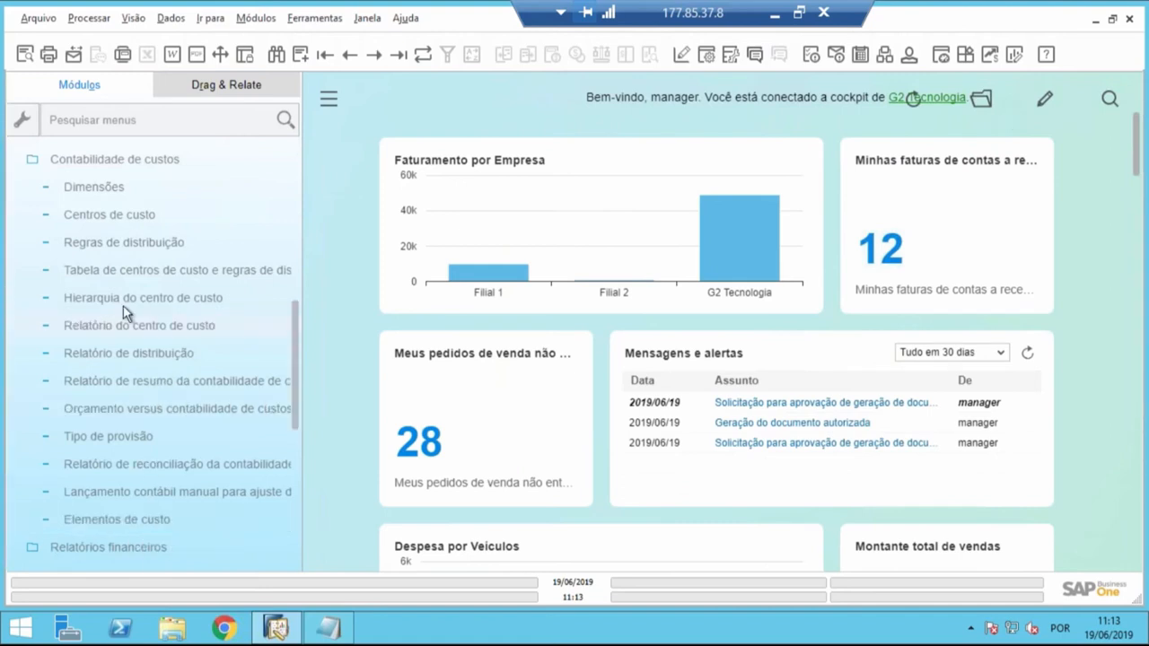
- Run the cost center report for RH, review its monthly breakdown, and return to the selection criteria
{"action": "left_click", "coordinate": [120, 329]}
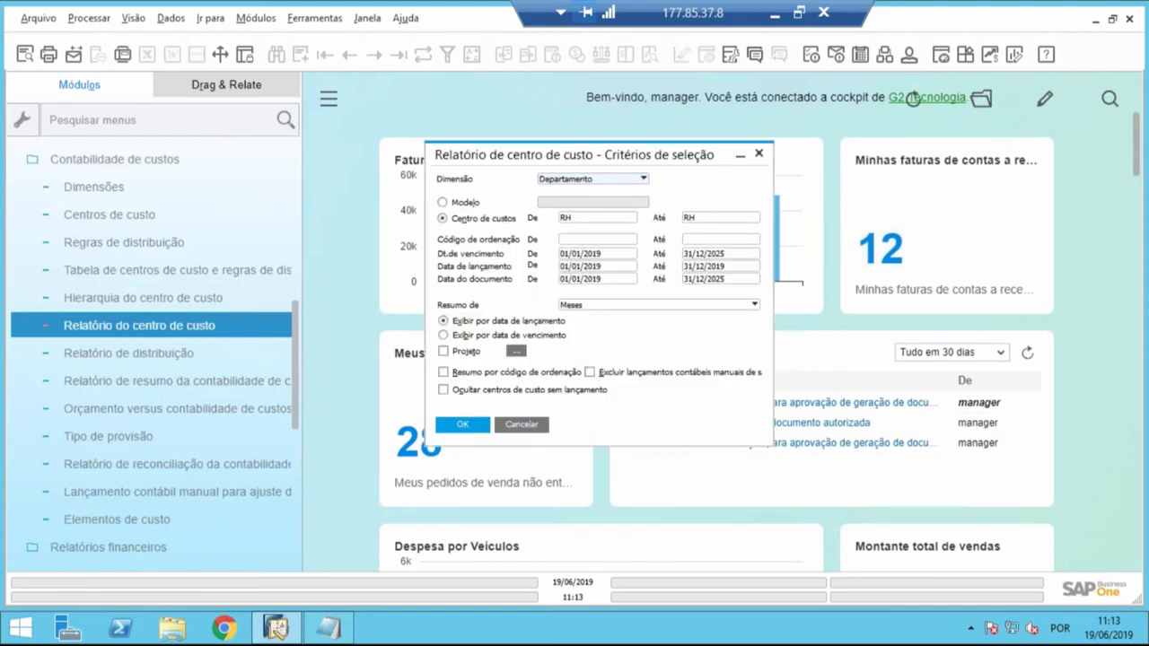
{"action": "left_click", "coordinate": [477, 425]}
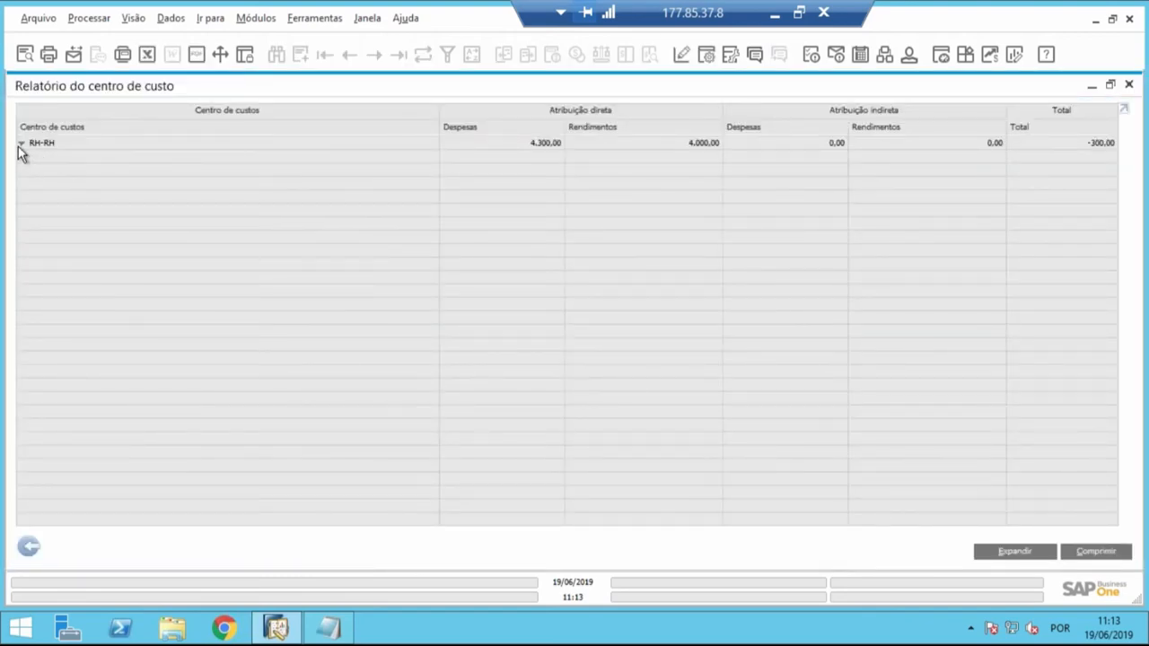
{"action": "left_click", "coordinate": [20, 144]}
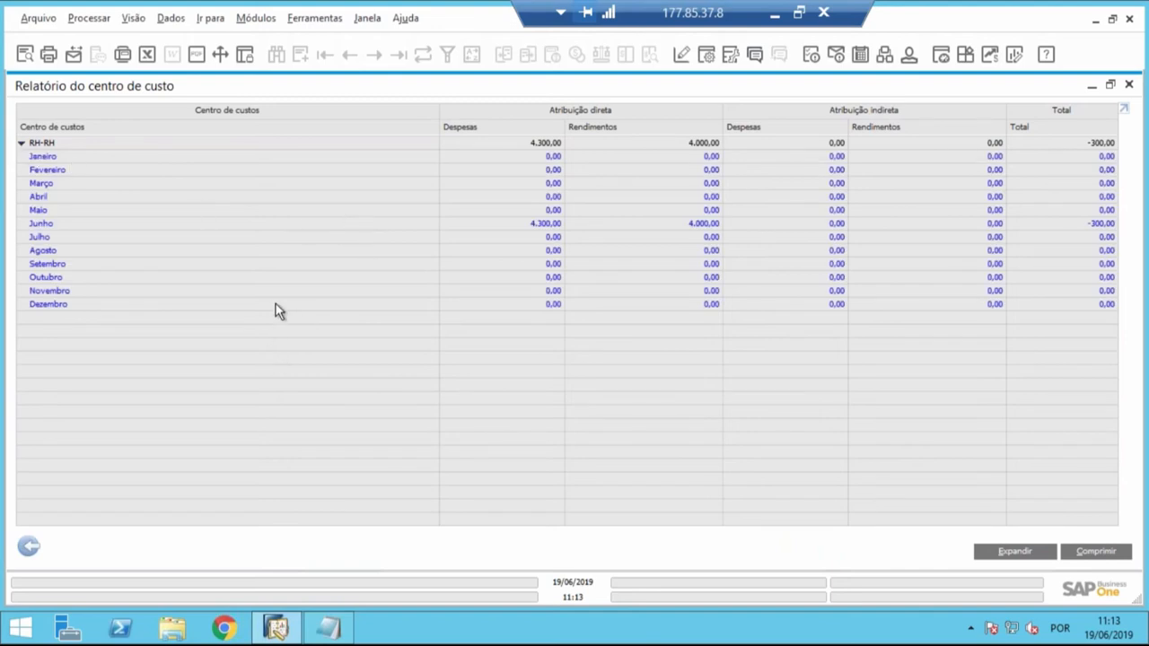
{"action": "left_click", "coordinate": [29, 546]}
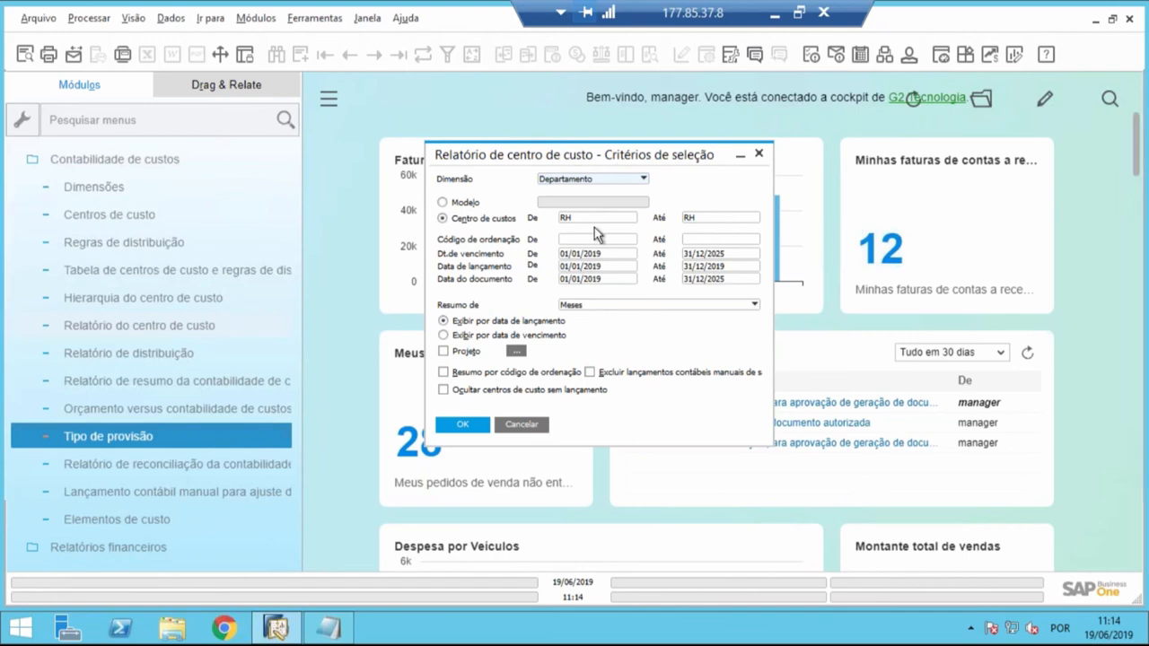
- Rerun the Departamento report for RH with the same criteria and expand the cost center into months
{"action": "key", "text": "Tab"}
{"action": "left_click", "coordinate": [477, 423]}
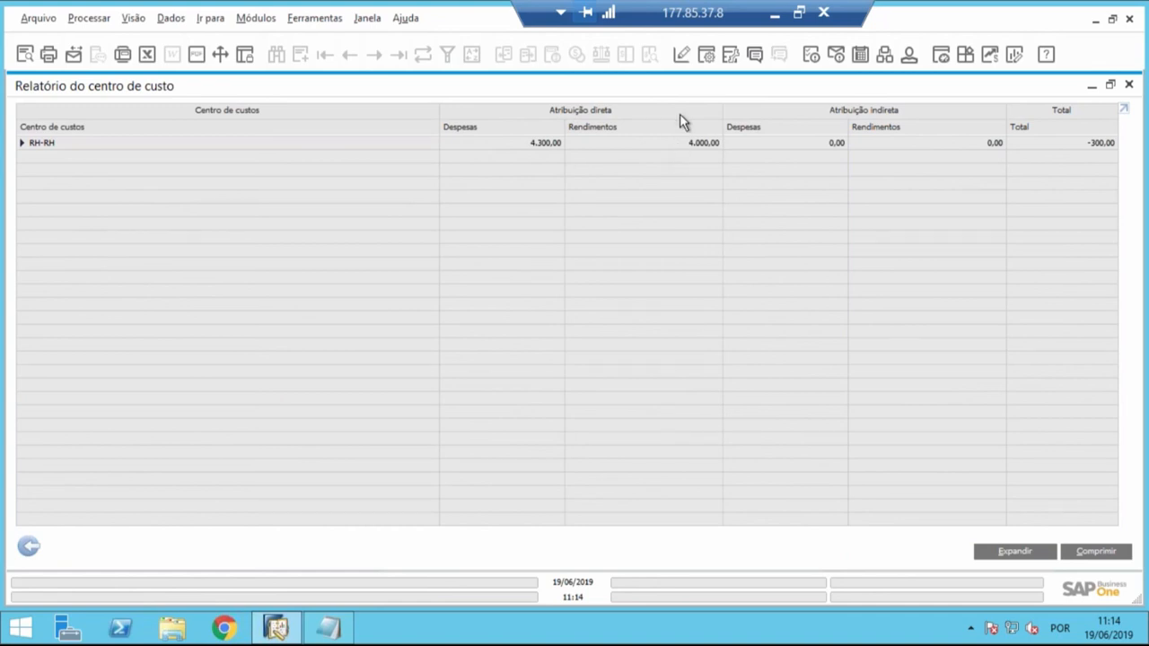
{"action": "left_click", "coordinate": [22, 144]}
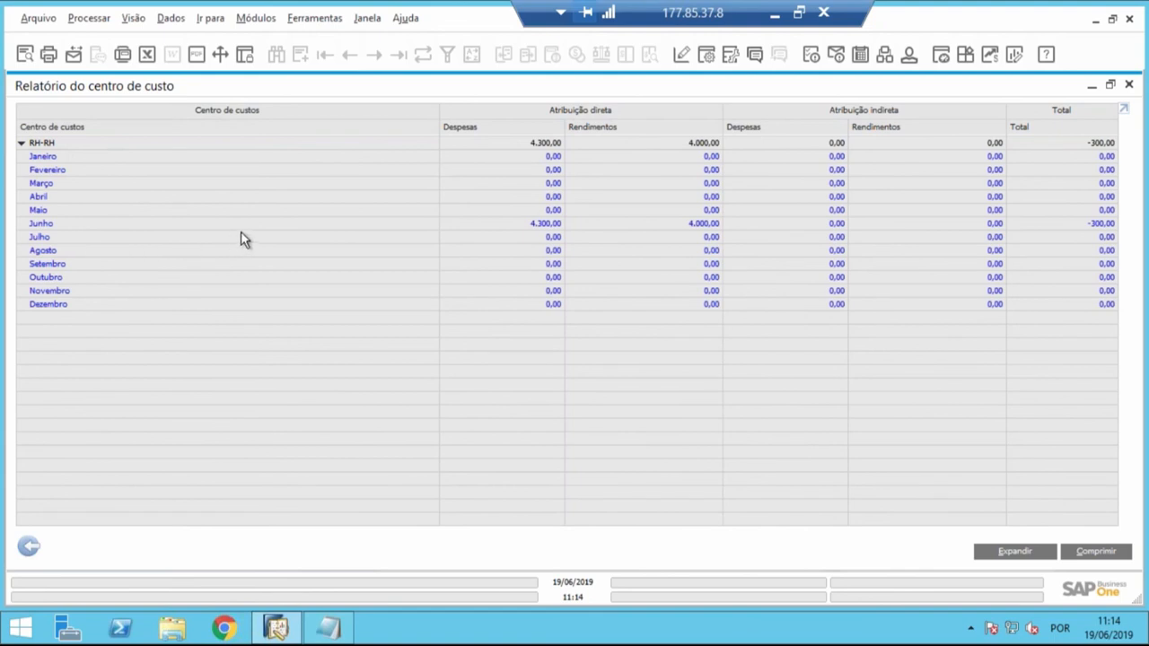